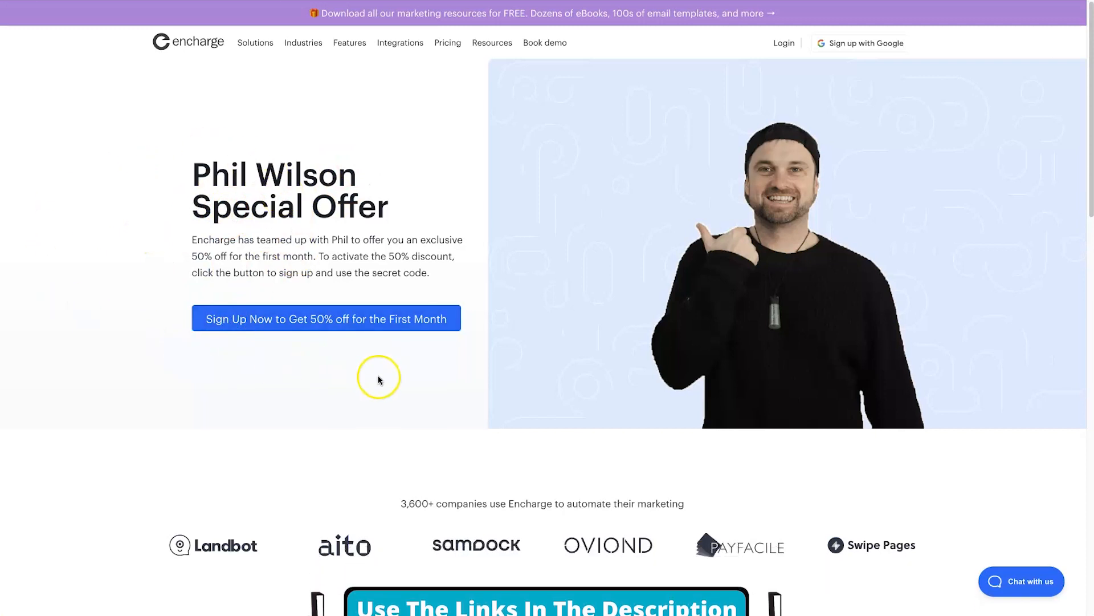
# - Open the 'Sign Up Now to Get 50% off' special-offer sign-up page
pyautogui.click(301, 326)
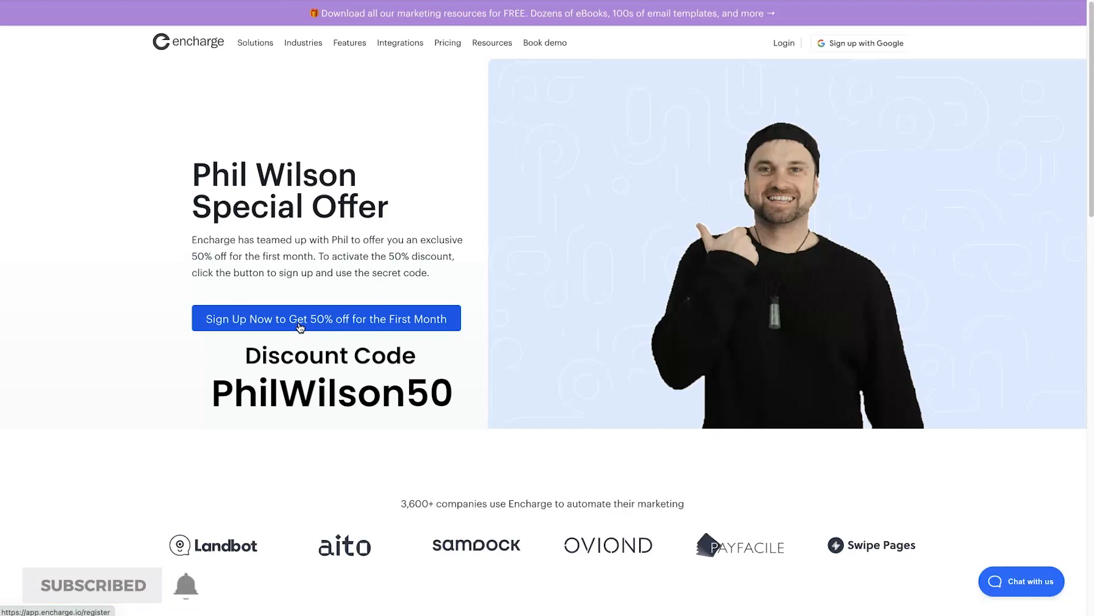
pyautogui.click(295, 340)
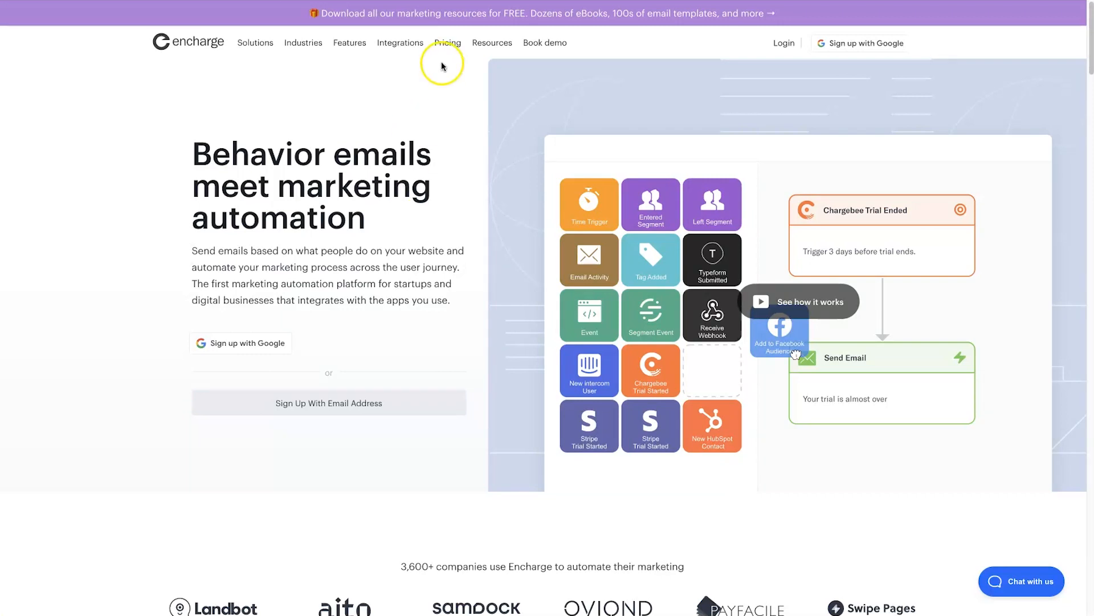
pyautogui.moveTo(356, 58)
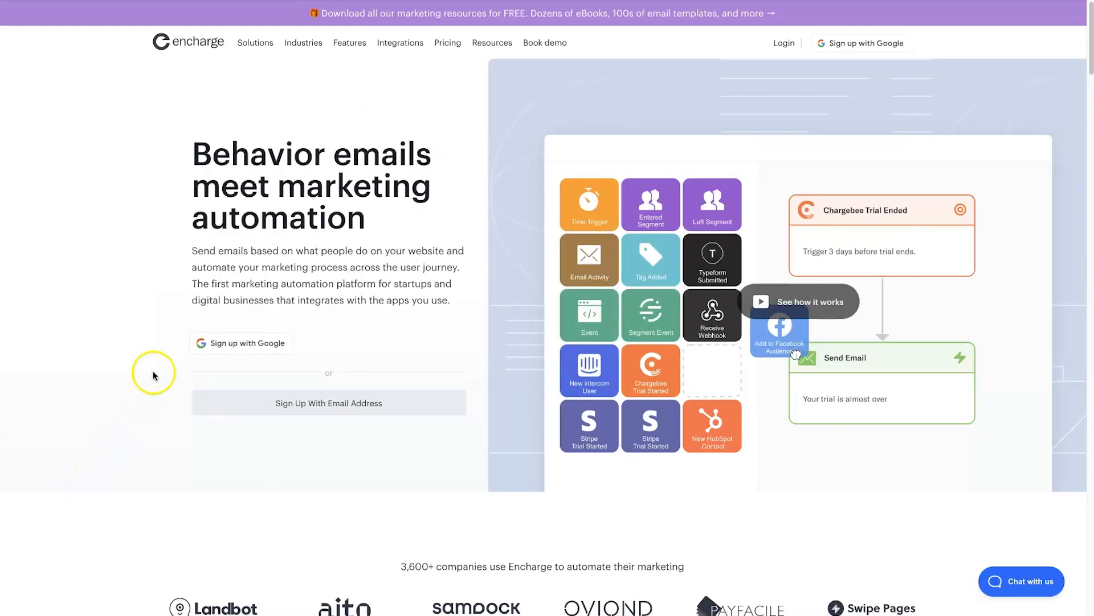
pyautogui.moveTo(250, 45)
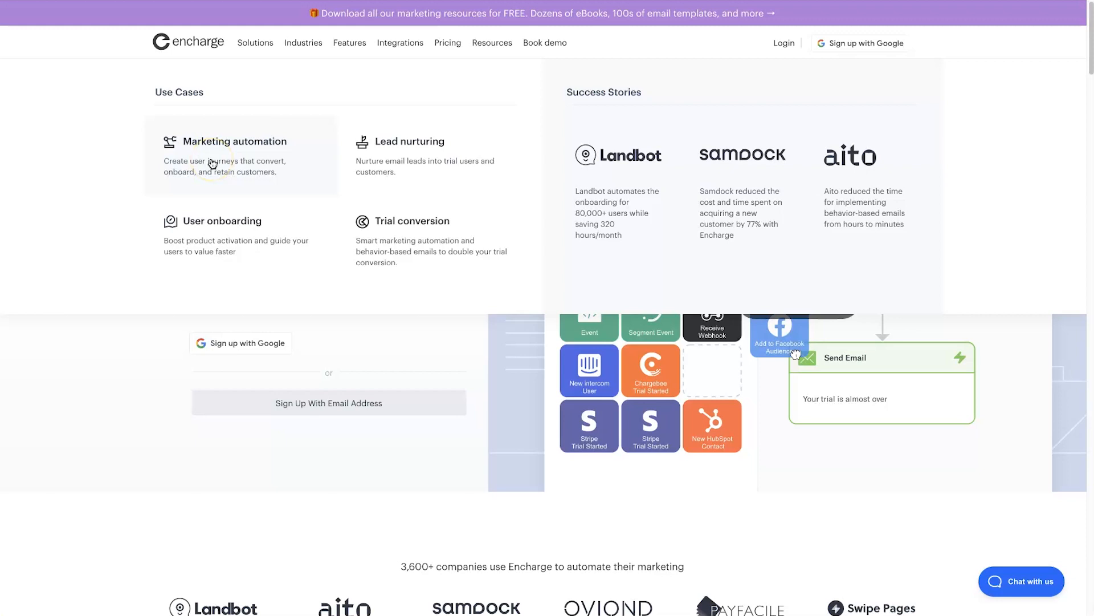
pyautogui.moveTo(293, 49)
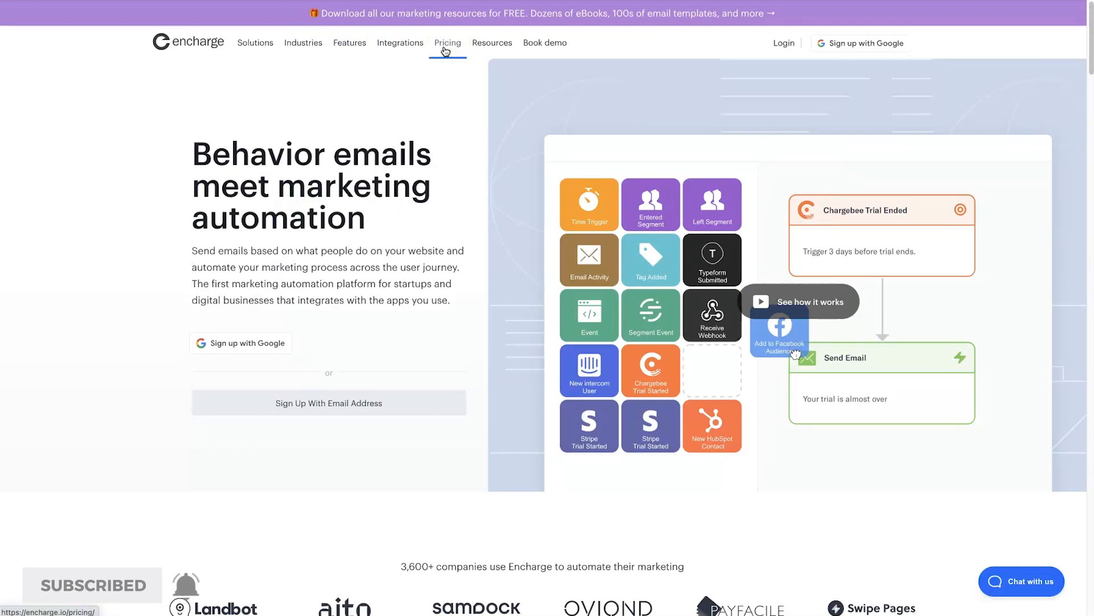
# - Open the Pricing page listing Growth and Premium prices by subscriber tier, from $49
pyautogui.click(446, 50)
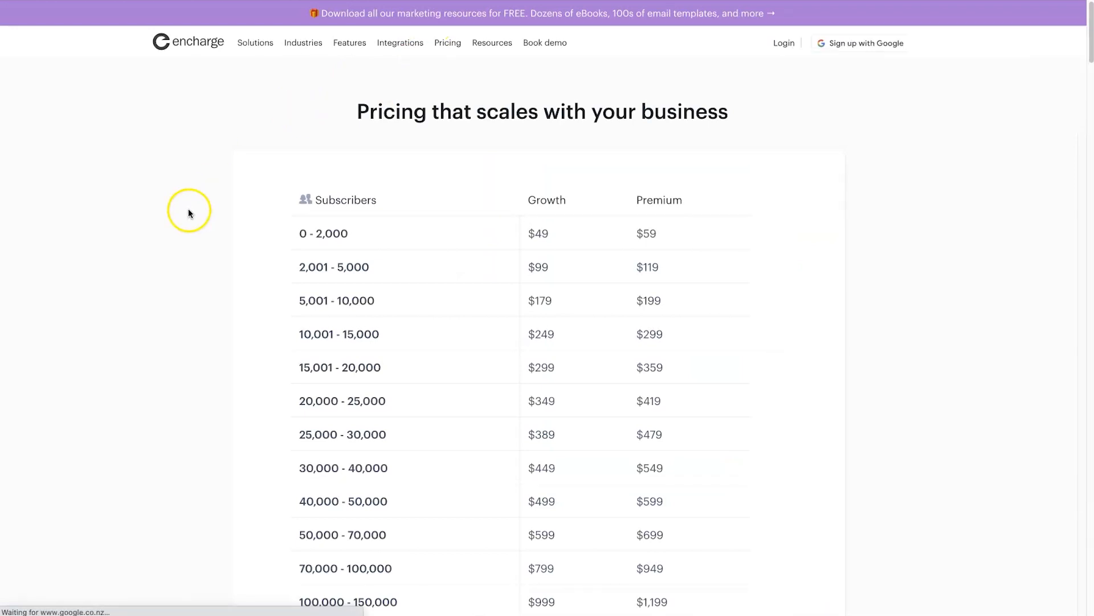
pyautogui.moveTo(395, 613)
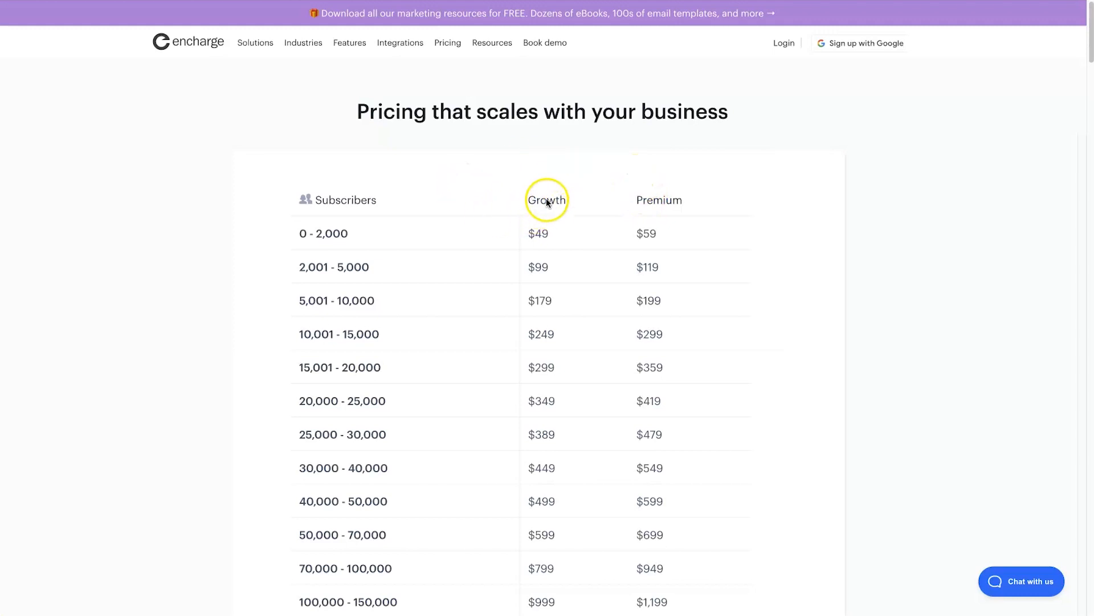
pyautogui.scroll(-15, 741, 251)
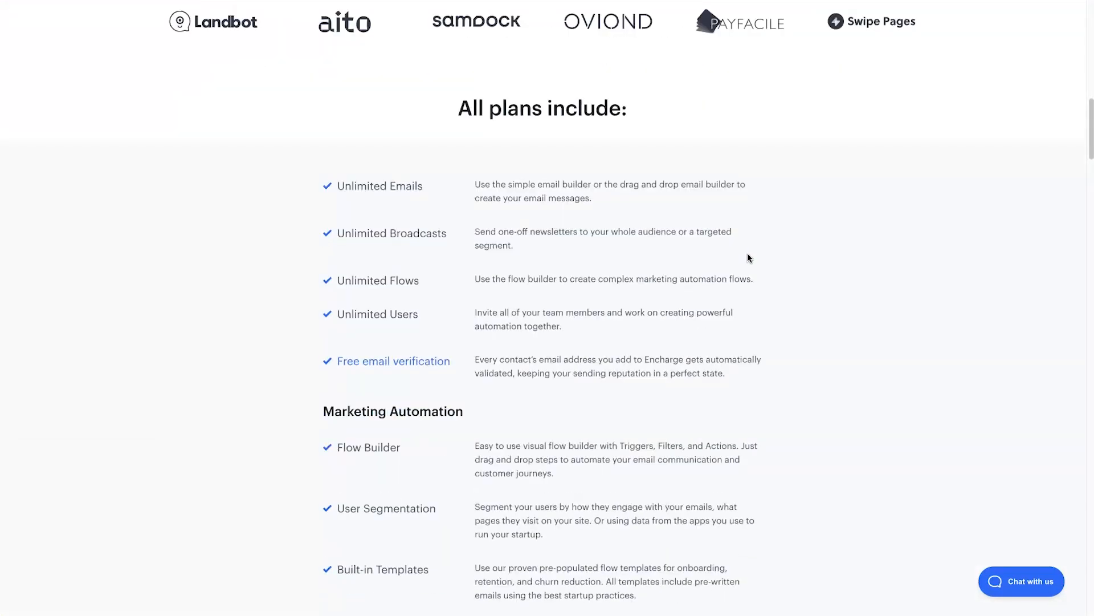
pyautogui.scroll(-1, 750, 254)
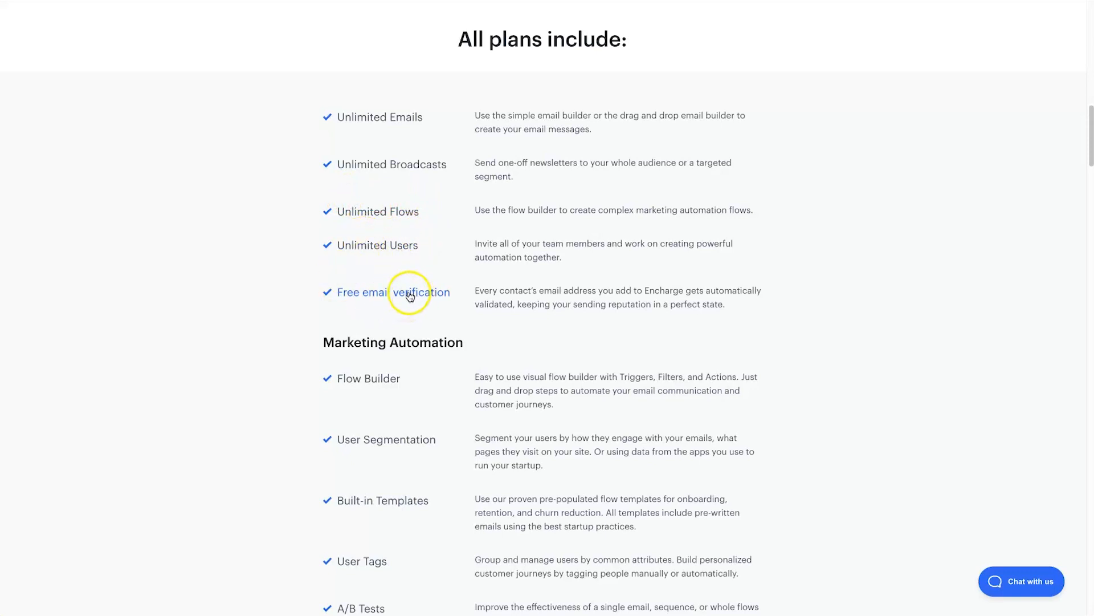
pyautogui.scroll(-3, 433, 306)
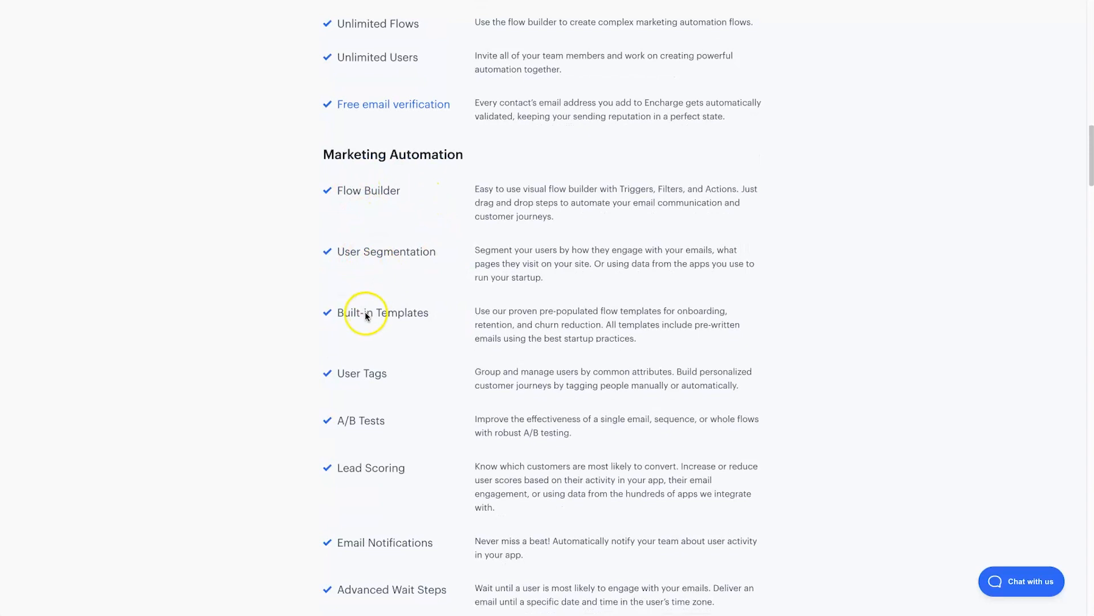
pyautogui.scroll(-1, 365, 311)
pyautogui.scroll(-6, 364, 399)
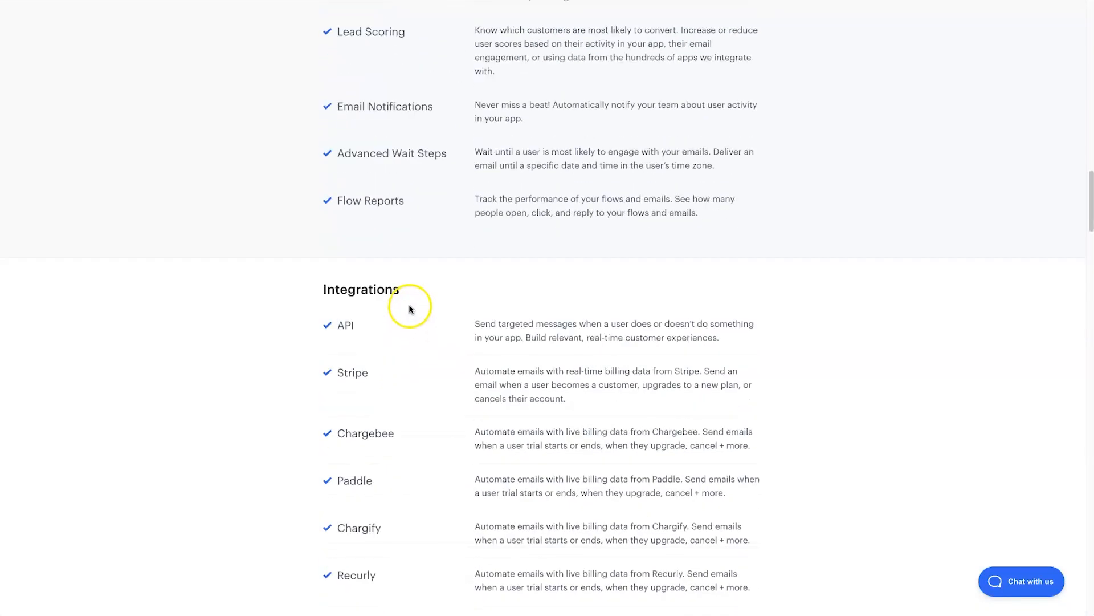
pyautogui.scroll(-1, 410, 308)
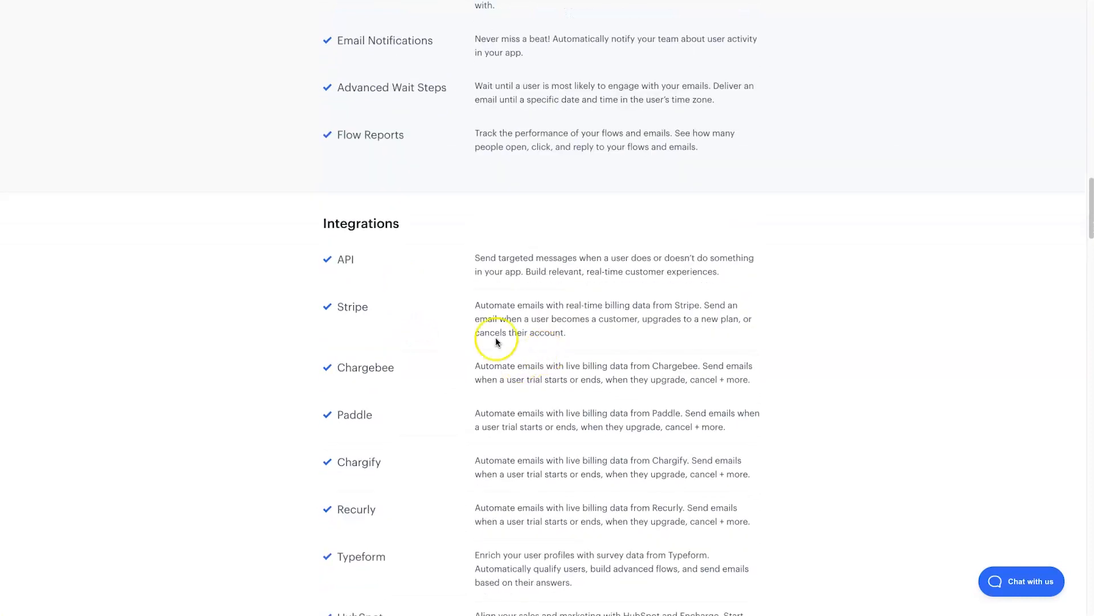
pyautogui.scroll(-1, 416, 278)
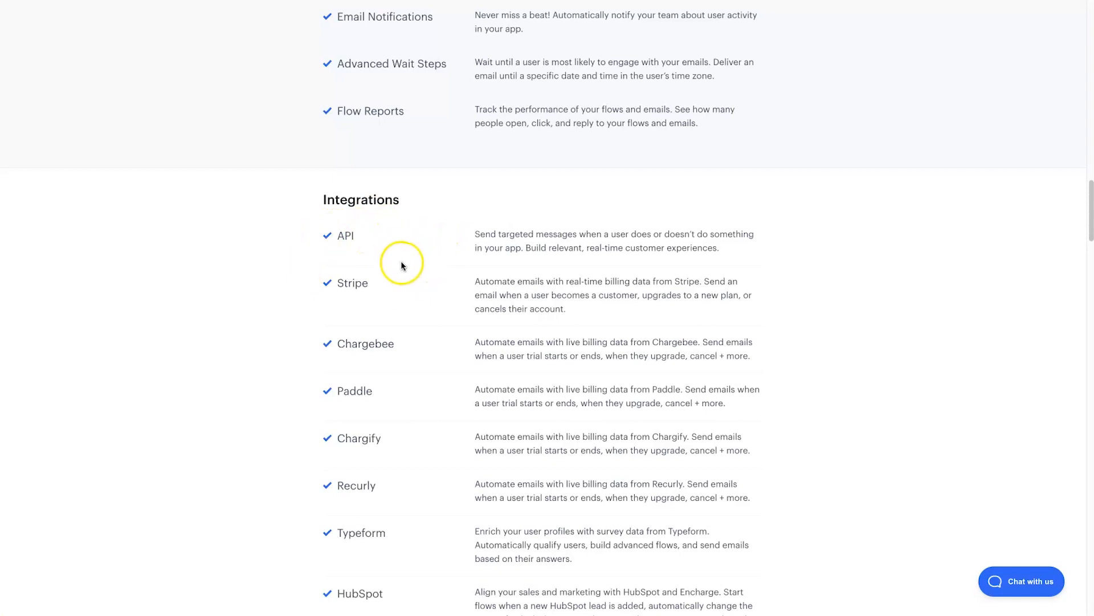
pyautogui.scroll(-1, 382, 301)
pyautogui.scroll(-1, 376, 282)
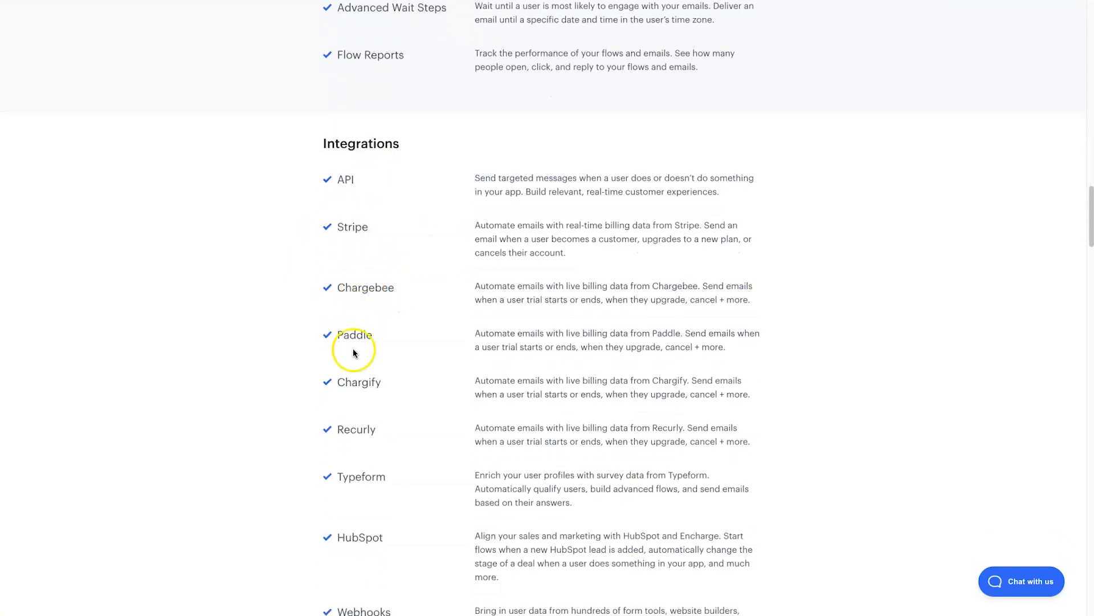
pyautogui.scroll(-1, 371, 359)
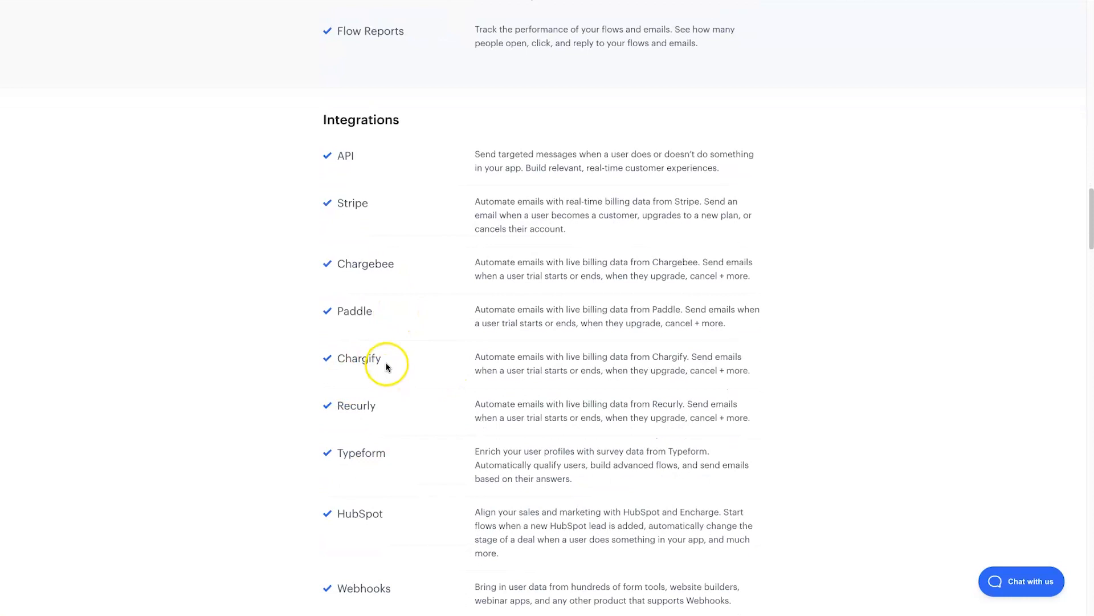
pyautogui.scroll(-4, 397, 348)
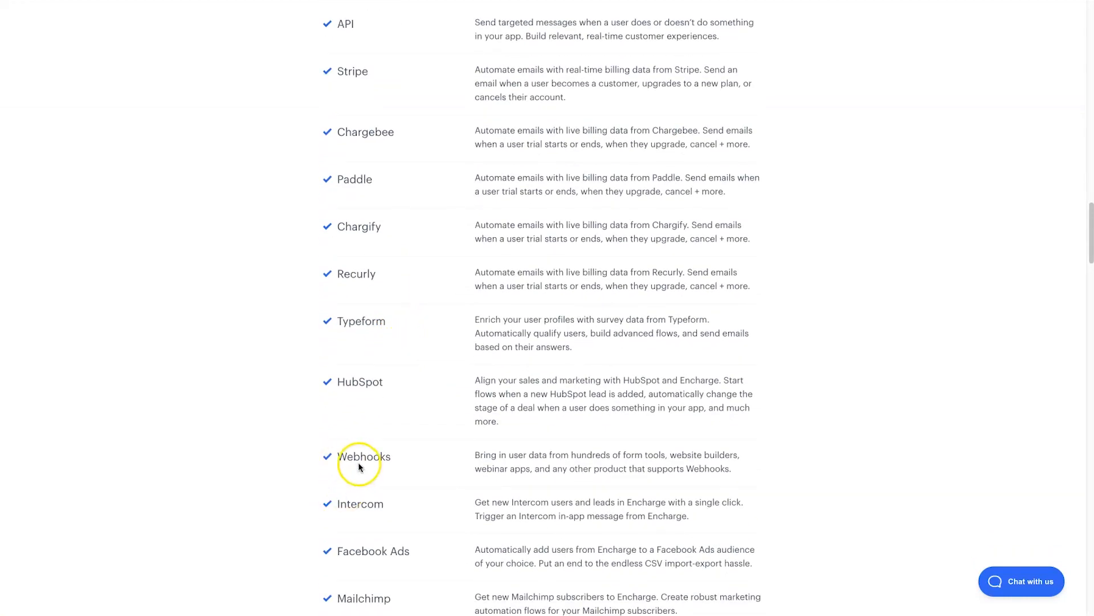
pyautogui.scroll(-9, 371, 454)
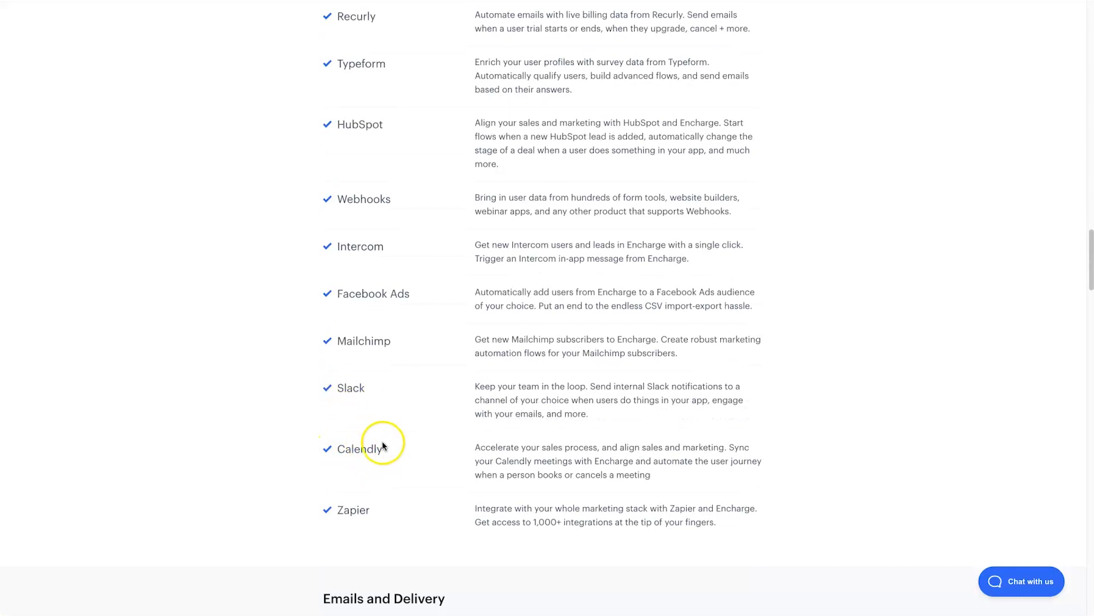
pyautogui.scroll(-1, 343, 494)
pyautogui.scroll(-3, 344, 494)
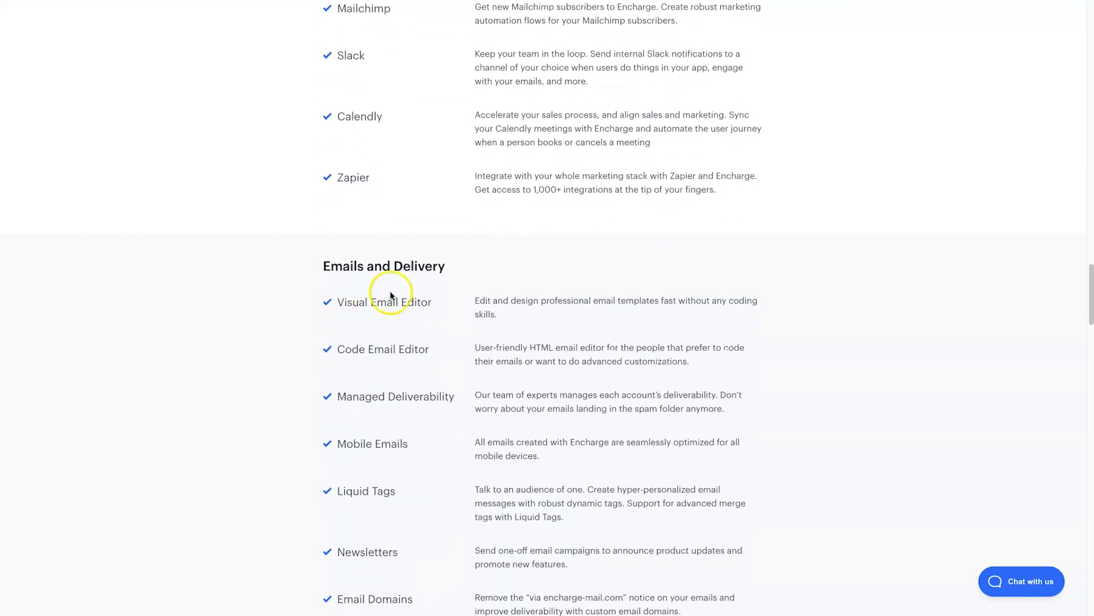
pyautogui.scroll(-2, 399, 285)
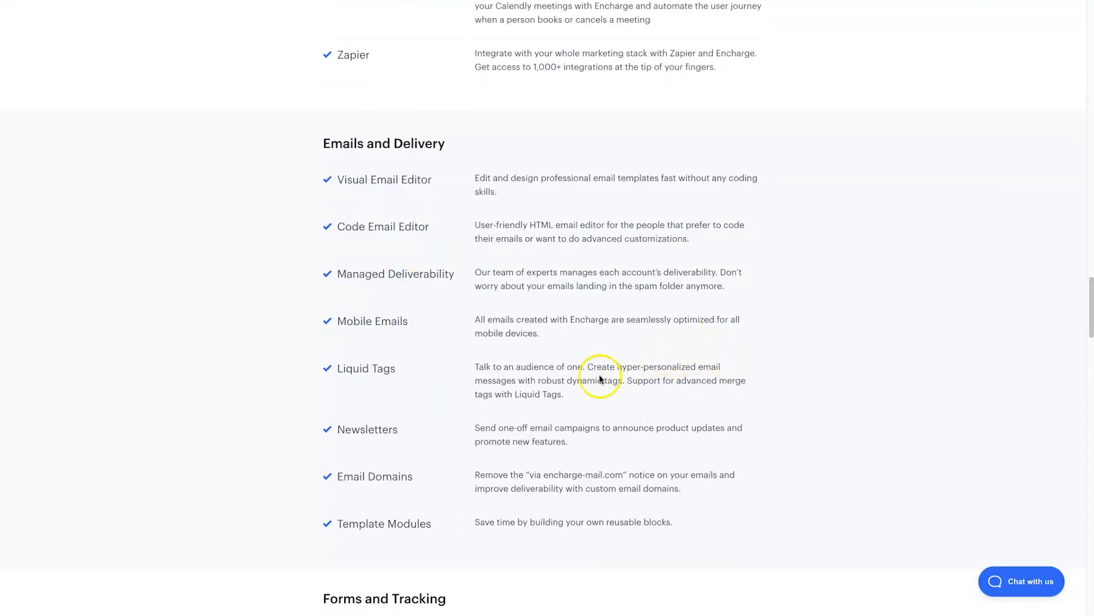
pyautogui.moveTo(398, 369); pyautogui.dragTo(348, 369)
pyautogui.click(419, 375)
pyautogui.click(488, 469)
pyautogui.moveTo(488, 468); pyautogui.dragTo(610, 481)
pyautogui.click(542, 474)
pyautogui.scroll(-6, 546, 472)
pyautogui.moveTo(338, 280); pyautogui.dragTo(403, 280)
pyautogui.moveTo(338, 328); pyautogui.dragTo(411, 327)
pyautogui.click(431, 327)
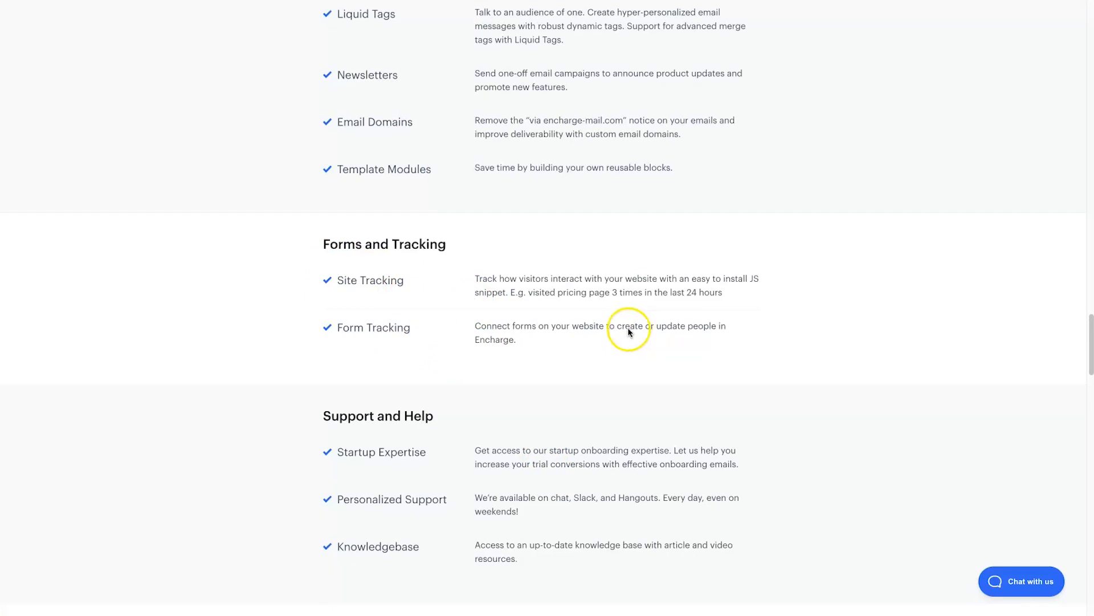
pyautogui.scroll(-5, 629, 331)
pyautogui.scroll(-4, 606, 329)
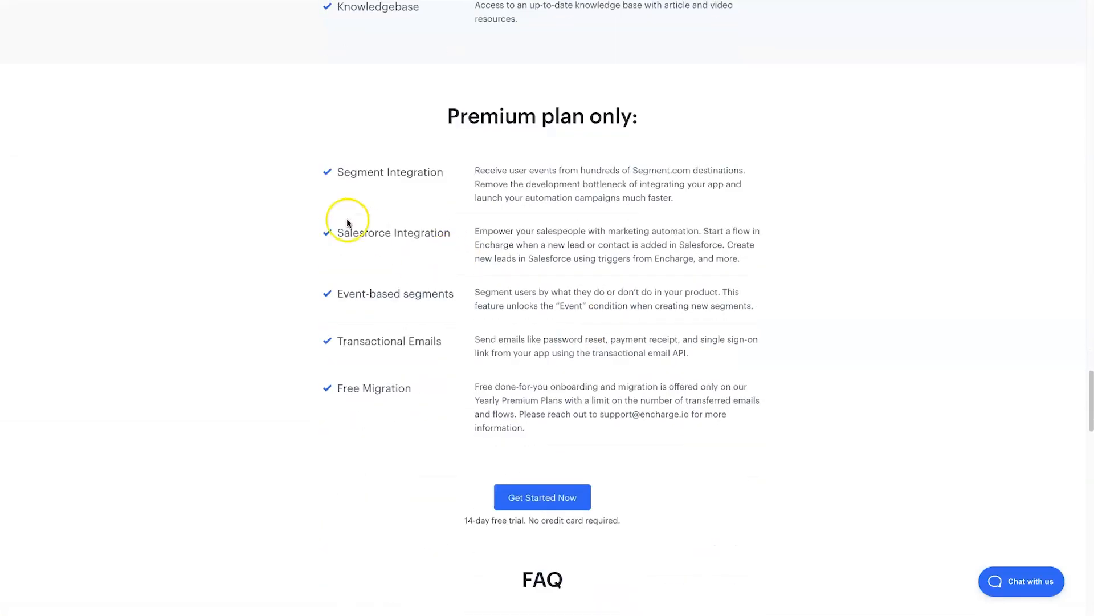
pyautogui.click(321, 108)
pyautogui.moveTo(319, 107); pyautogui.dragTo(768, 405)
pyautogui.click(767, 405)
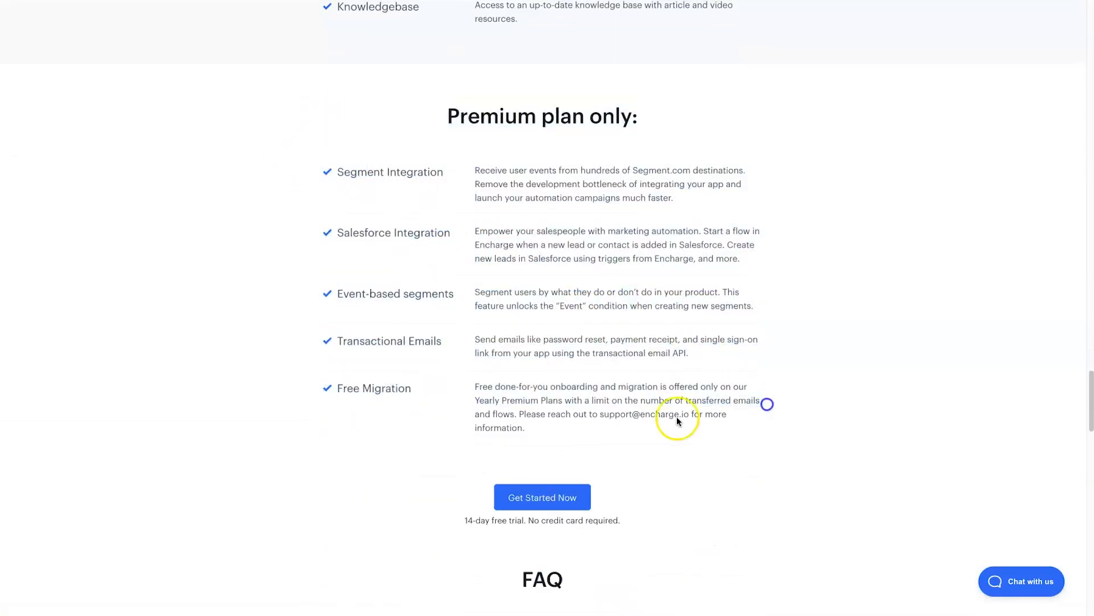
pyautogui.scroll(20, 459, 388)
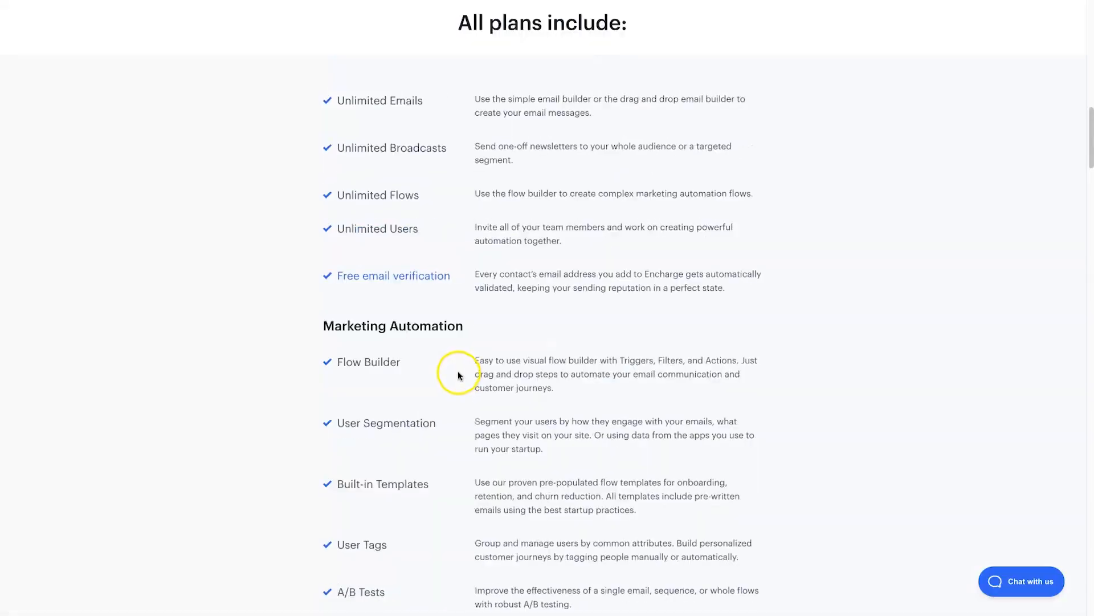
# - Review the pricing table, highlighting the $99 and $179 Growth prices
pyautogui.scroll(-1, 499, 214)
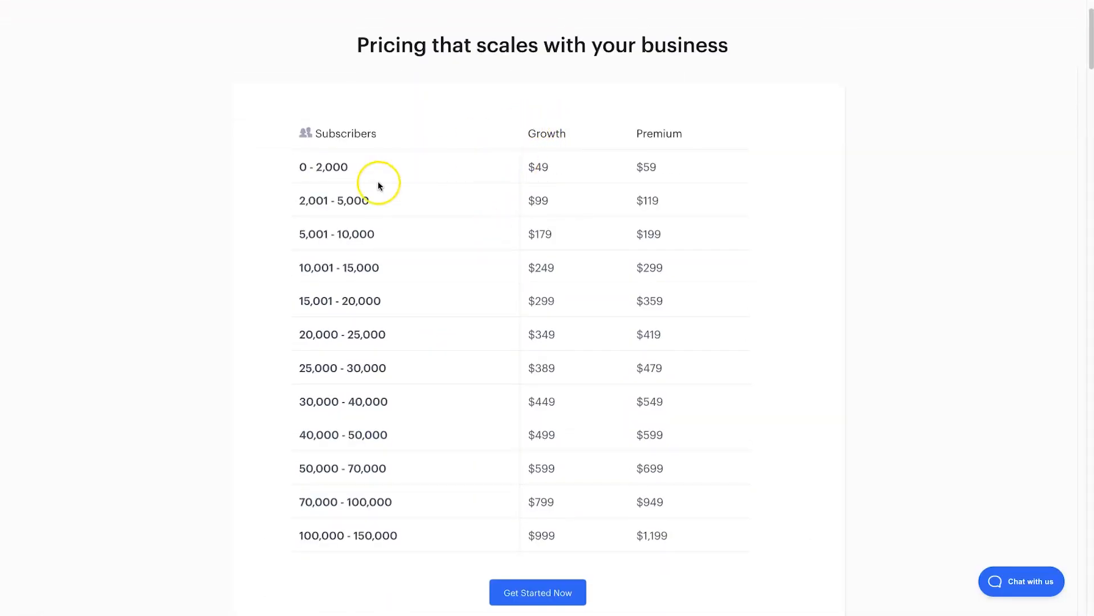
pyautogui.click(549, 165)
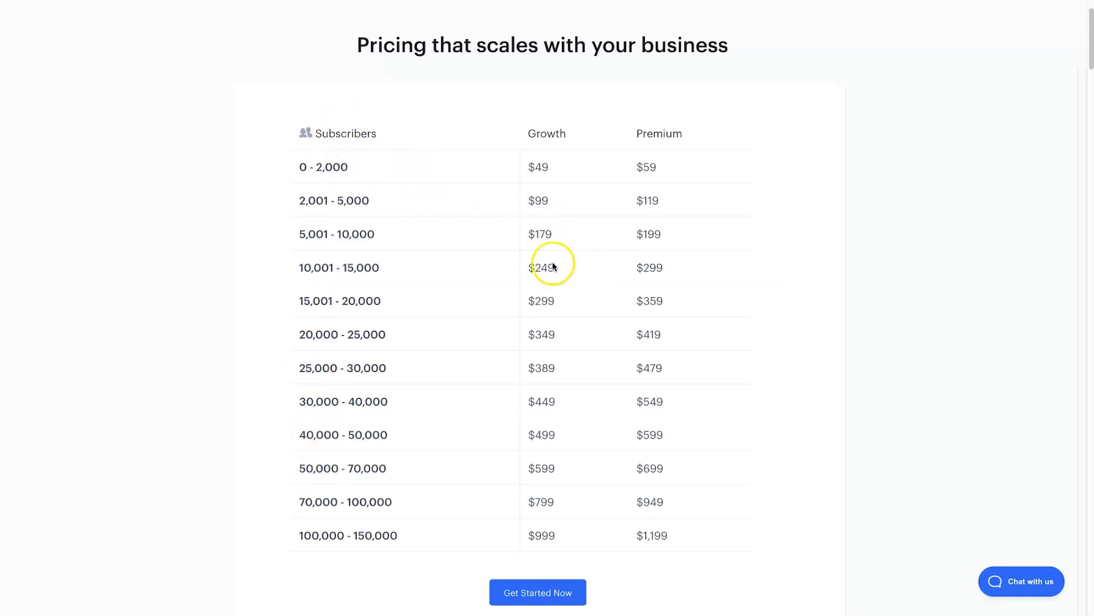
pyautogui.doubleClick(539, 206)
pyautogui.moveTo(528, 234); pyautogui.dragTo(554, 237)
pyautogui.click(554, 238)
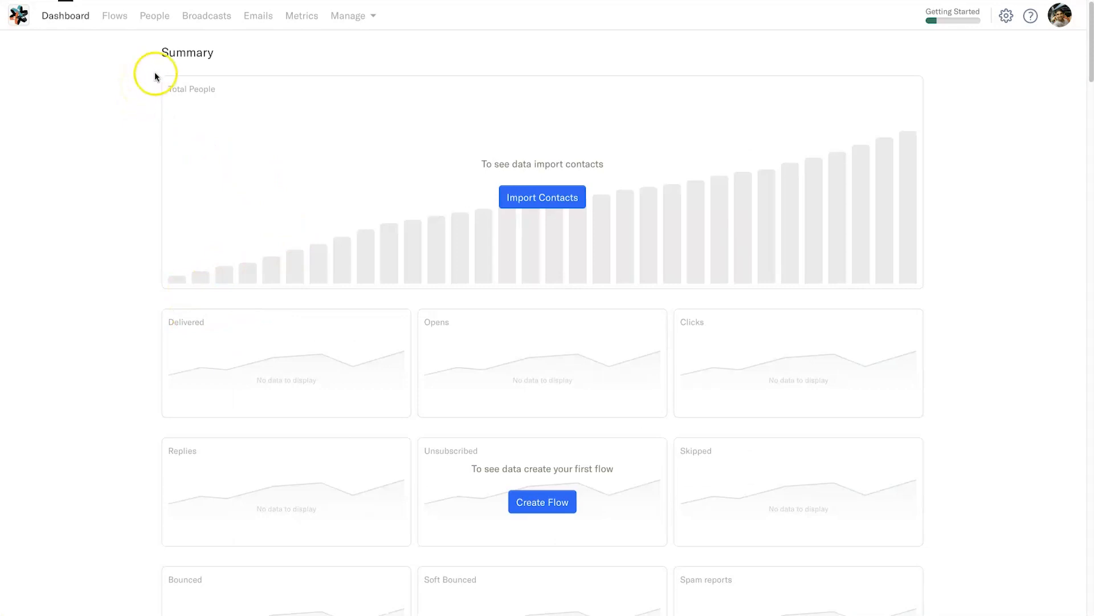
pyautogui.click(101, 16)
pyautogui.scroll(-1, 293, 395)
pyautogui.scroll(-3, 298, 381)
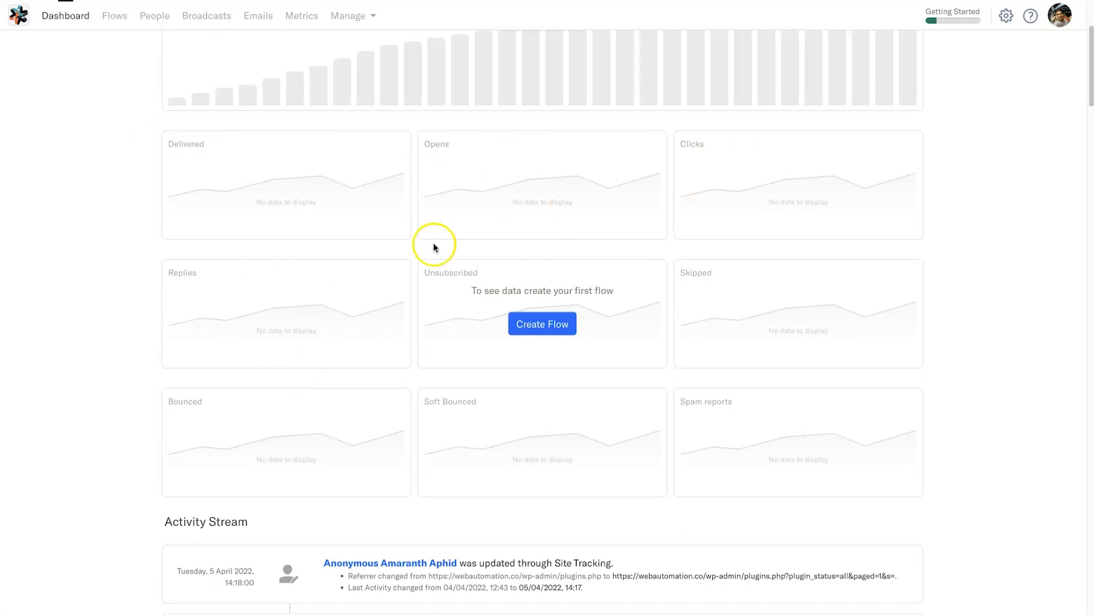
pyautogui.scroll(2, 450, 240)
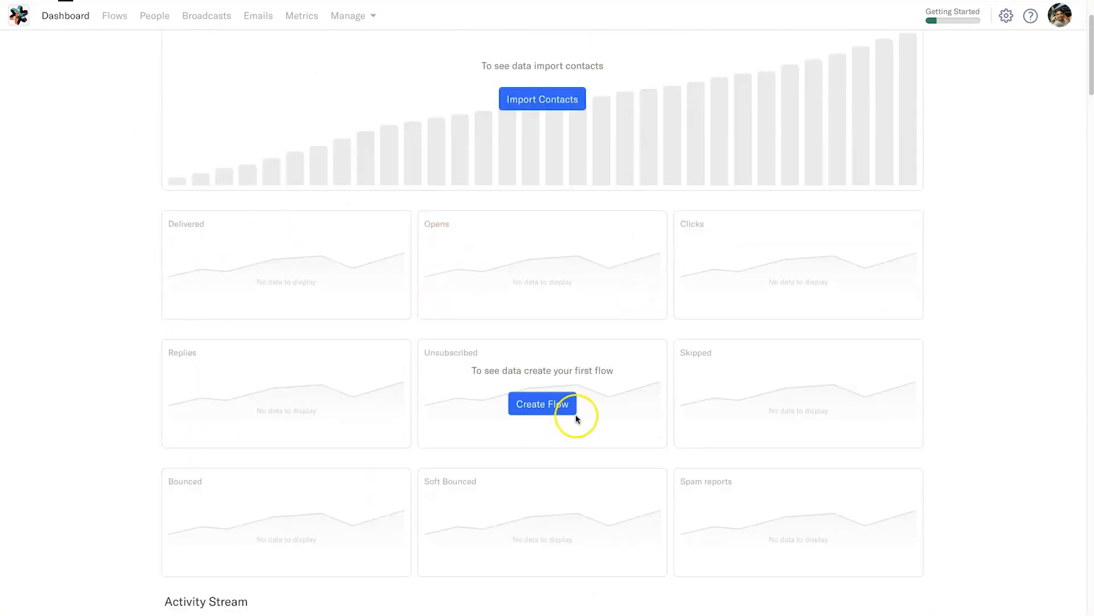
pyautogui.scroll(-6, 576, 416)
pyautogui.scroll(-5, 379, 371)
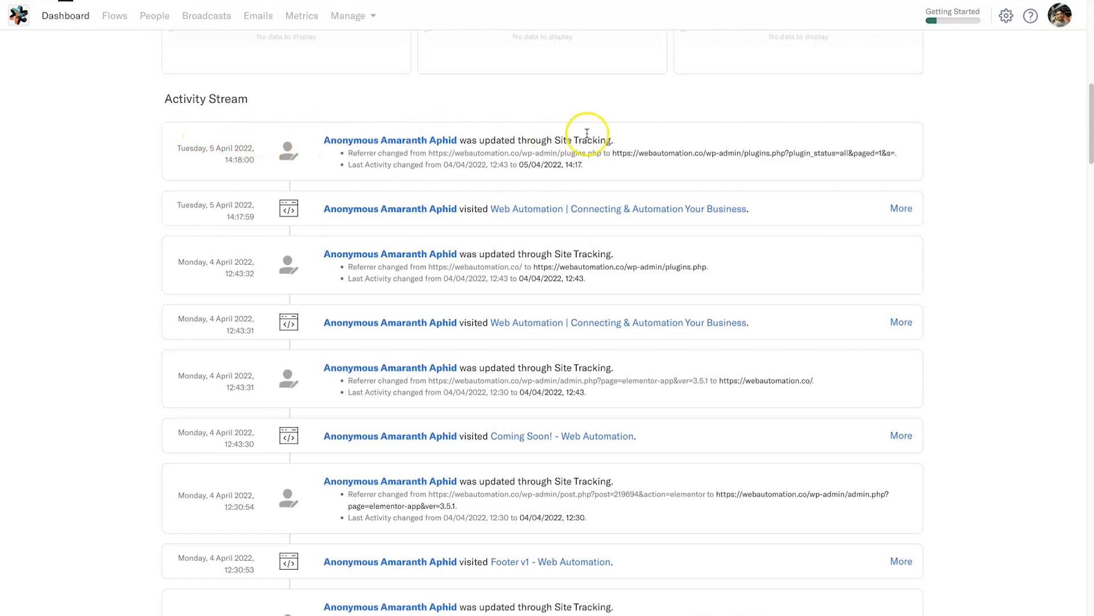
pyautogui.scroll(-1, 581, 145)
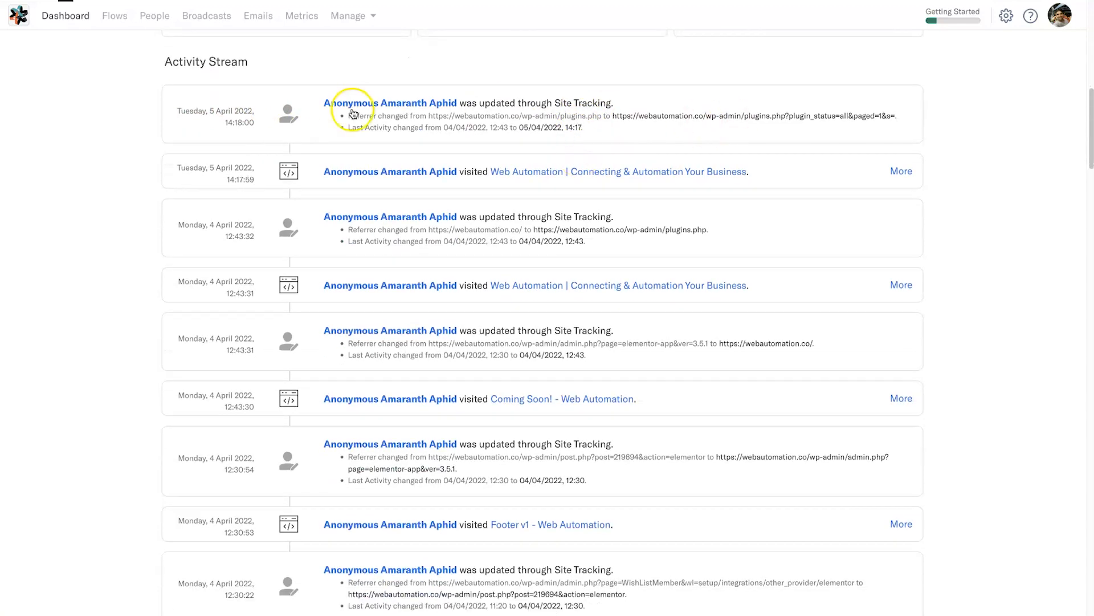
pyautogui.scroll(-9, 313, 142)
pyautogui.scroll(-20, 255, 333)
pyautogui.scroll(-15, 255, 349)
pyautogui.scroll(-4, 256, 347)
pyautogui.scroll(20, 313, 367)
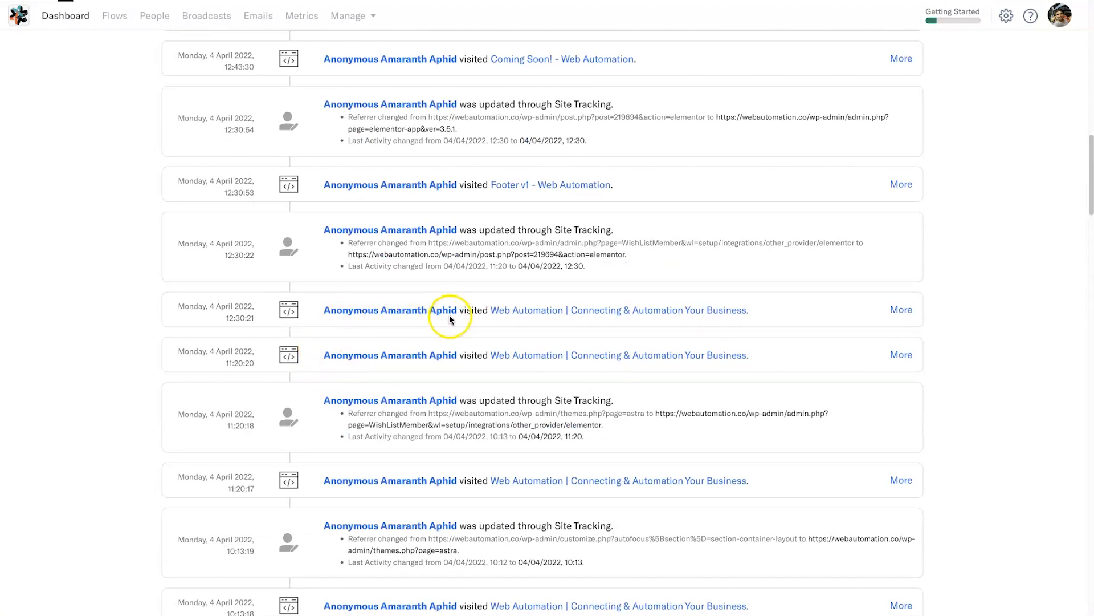
pyautogui.scroll(10, 449, 315)
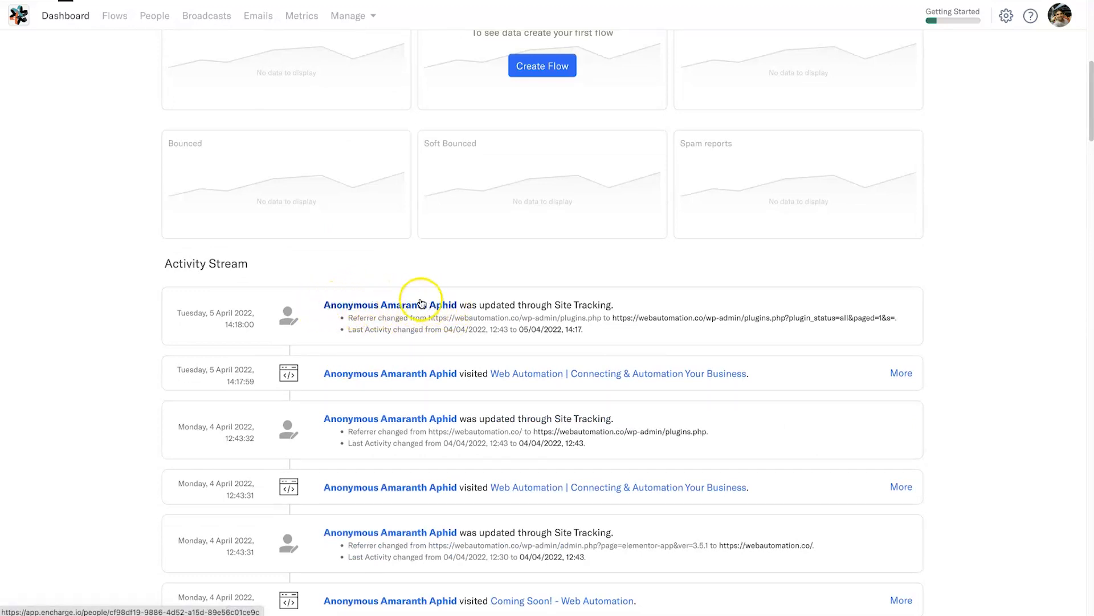
pyautogui.scroll(-4, 456, 308)
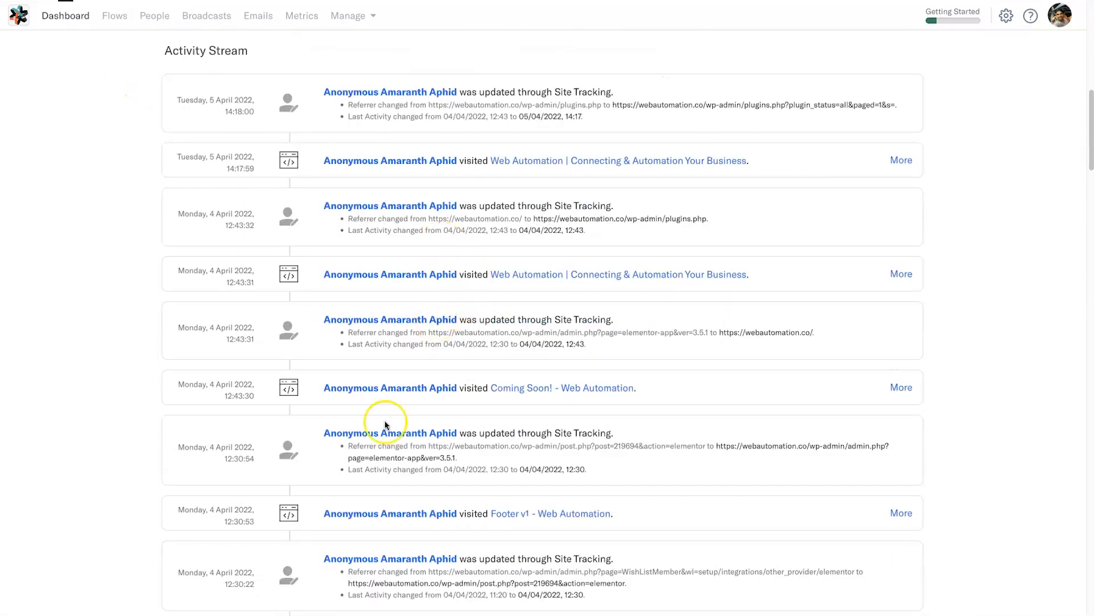
pyautogui.scroll(10, 391, 391)
pyautogui.scroll(-5, 393, 397)
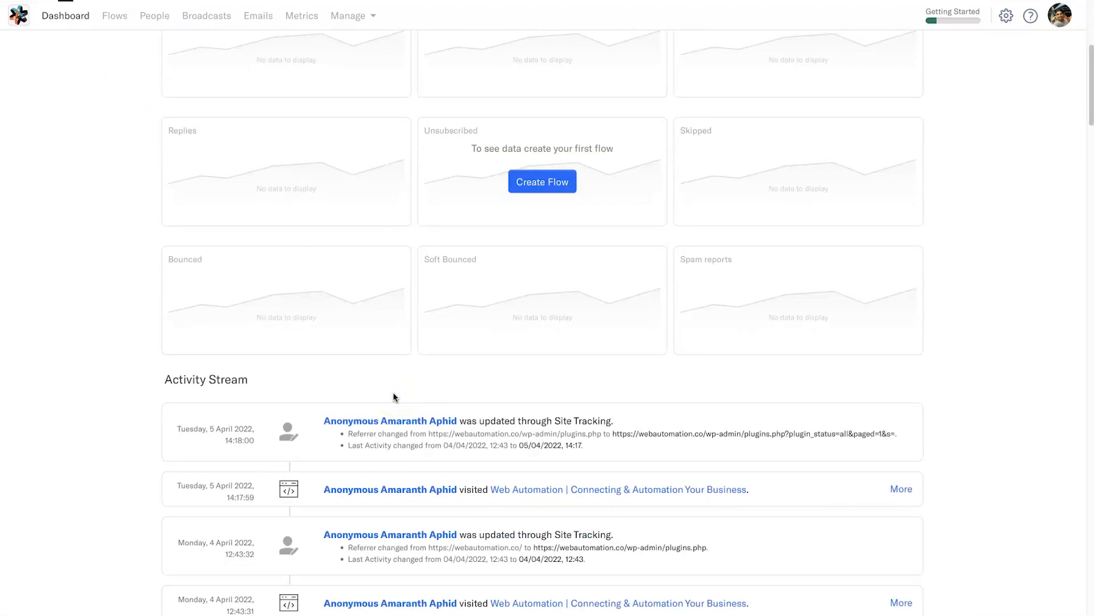
pyautogui.scroll(6, 393, 397)
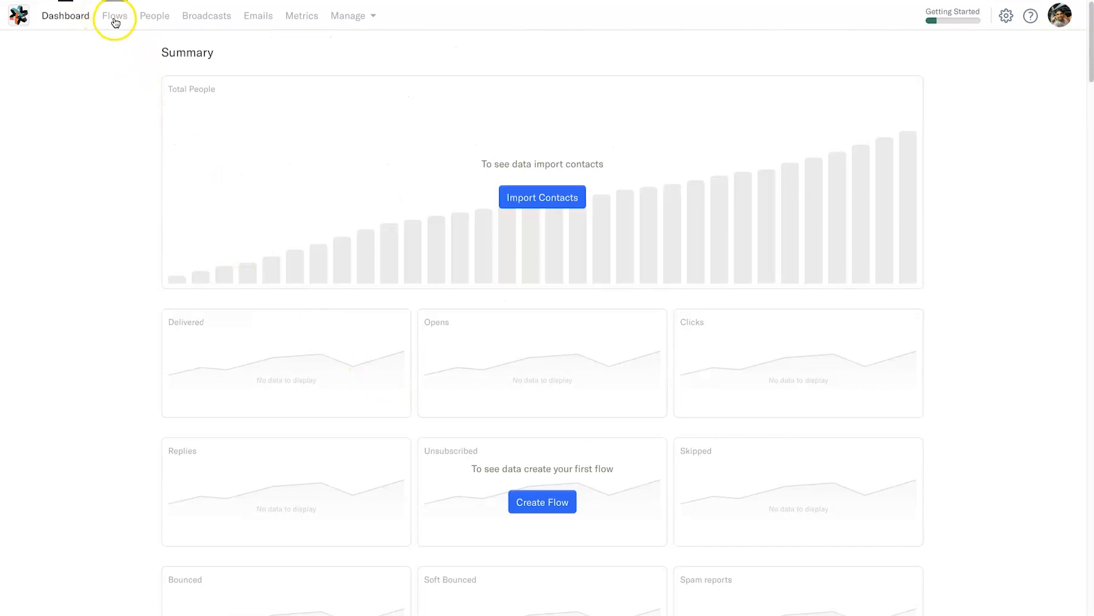
# - From the Flows list, choose Add Flow to bring up the flow templates gallery
pyautogui.click(114, 18)
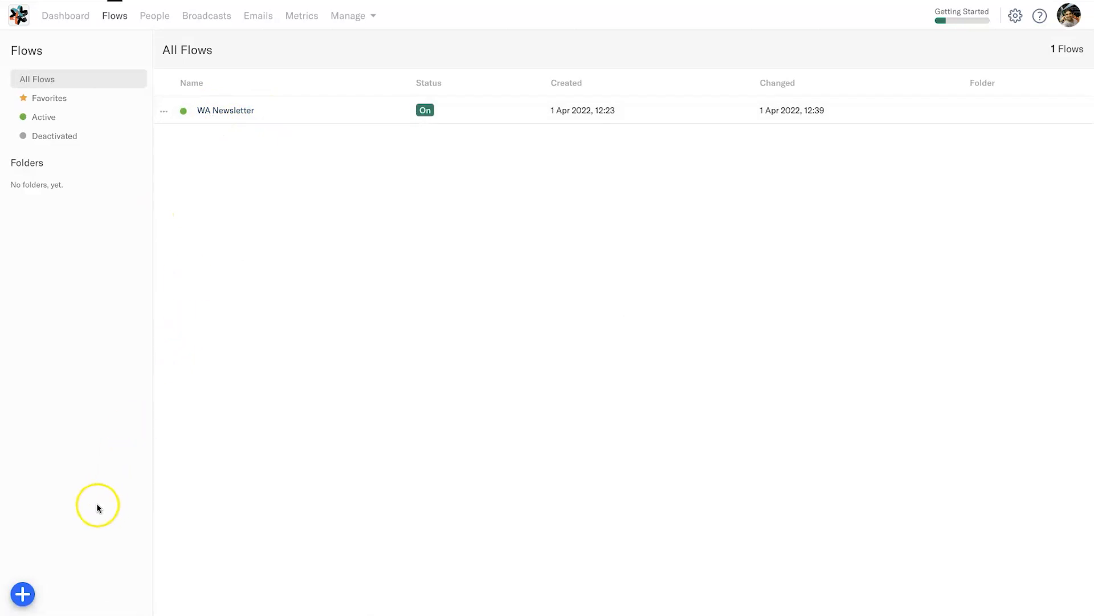
pyautogui.click(24, 593)
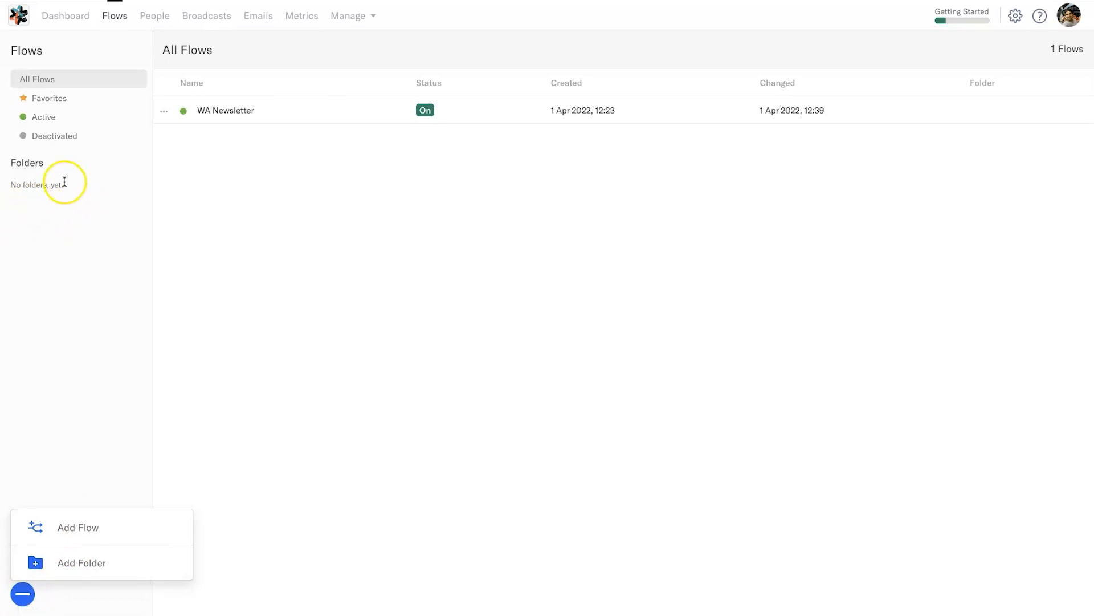
pyautogui.click(97, 527)
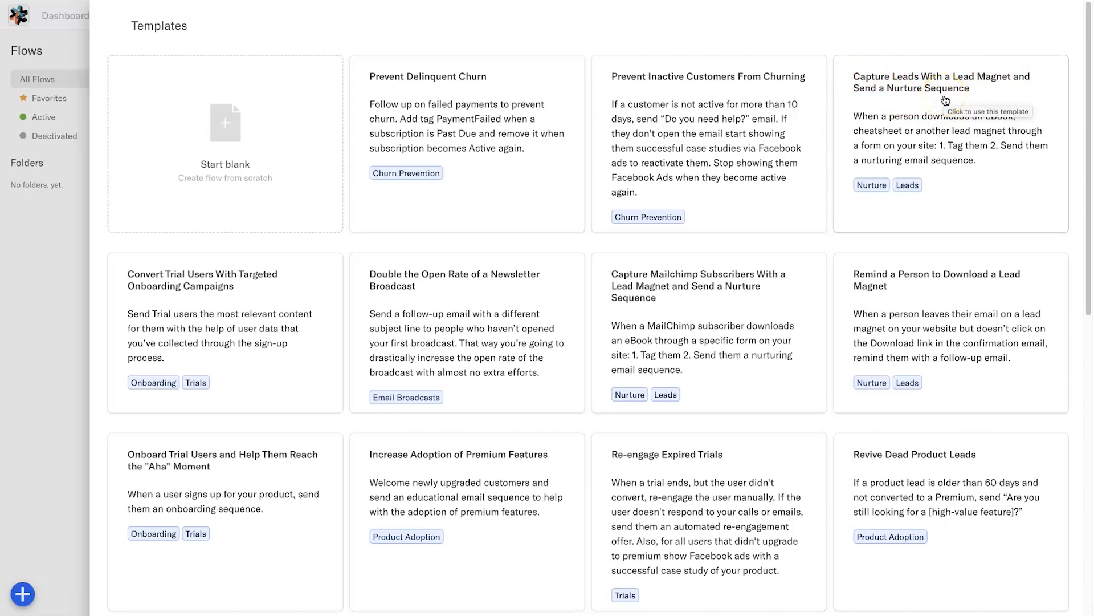
# - Create a flow from the Capture Leads With a Lead Magnet template and dismiss its intro video
pyautogui.click(941, 134)
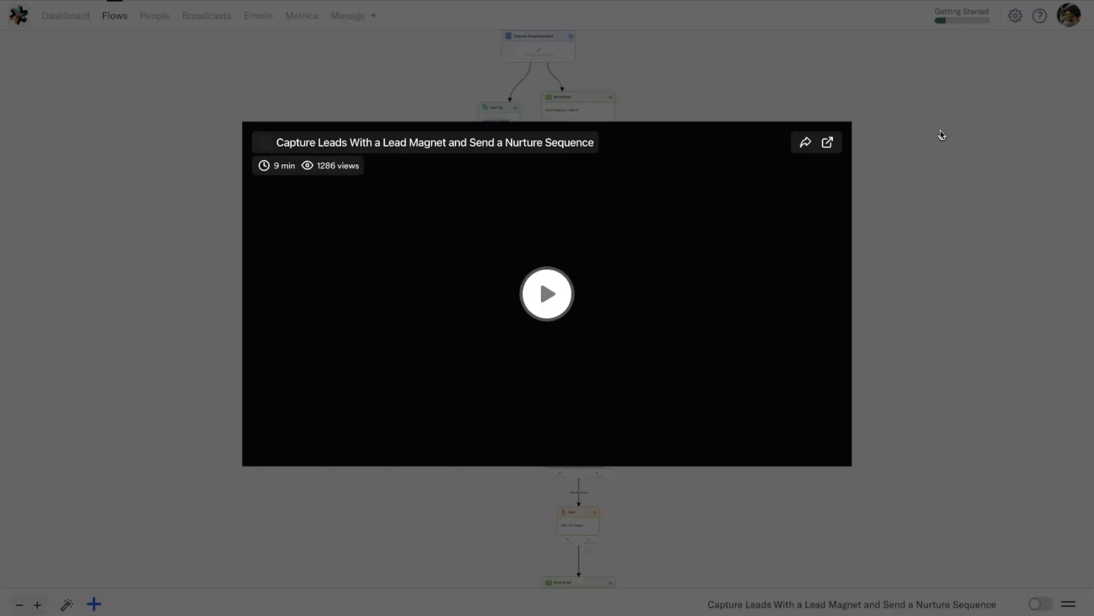
pyautogui.click(916, 166)
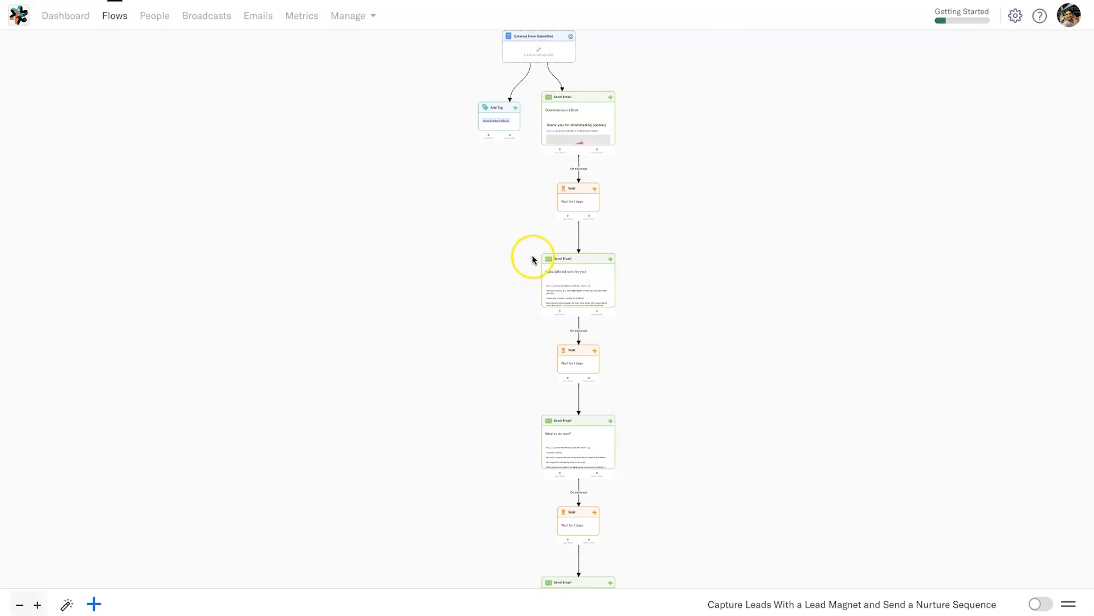
pyautogui.scroll(-2, 528, 262)
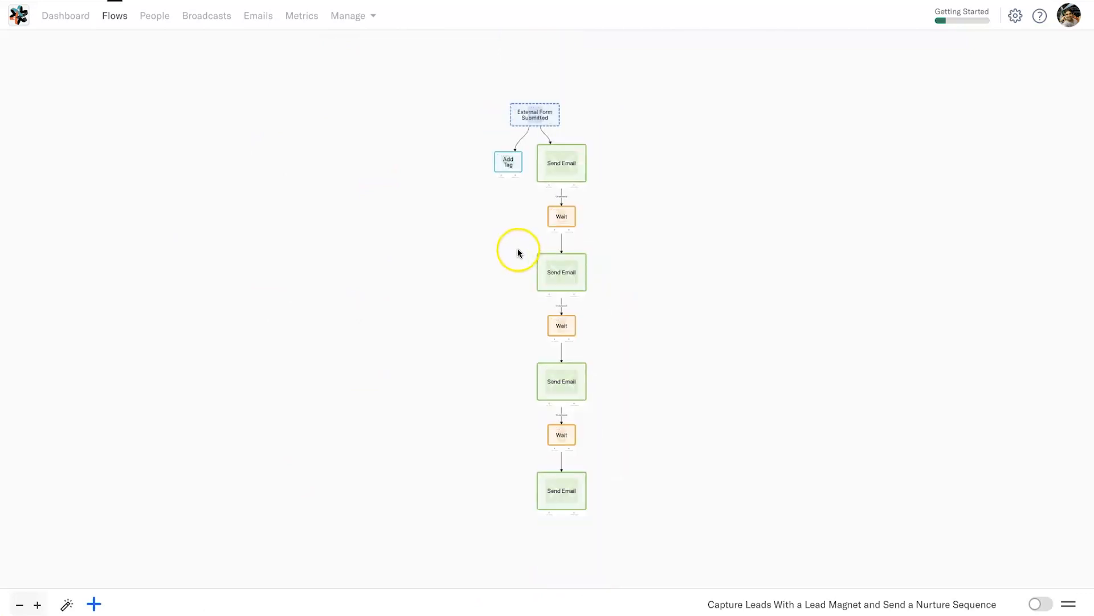
pyautogui.scroll(3, 518, 252)
# - Pan the canvas and open the External Form Submitted trigger's setup
pyautogui.moveTo(537, 206); pyautogui.dragTo(470, 512)
pyautogui.moveTo(525, 374); pyautogui.dragTo(498, 602)
pyautogui.moveTo(502, 228); pyautogui.dragTo(485, 464)
pyautogui.scroll(-4, 468, 385)
pyautogui.moveTo(469, 386); pyautogui.dragTo(476, 293)
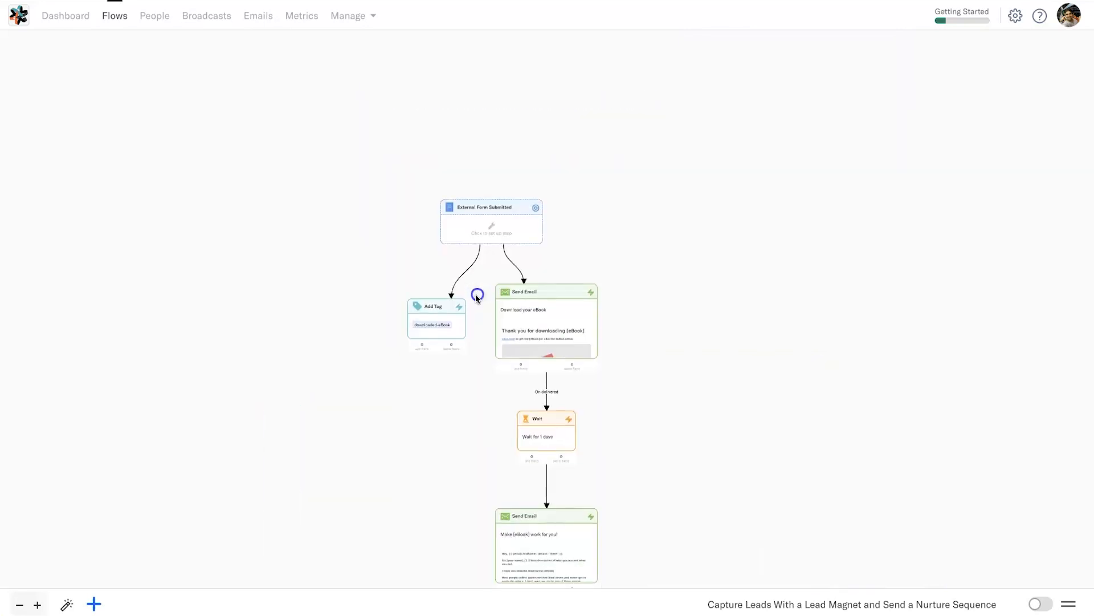
pyautogui.scroll(3, 471, 299)
pyautogui.scroll(-2, 471, 301)
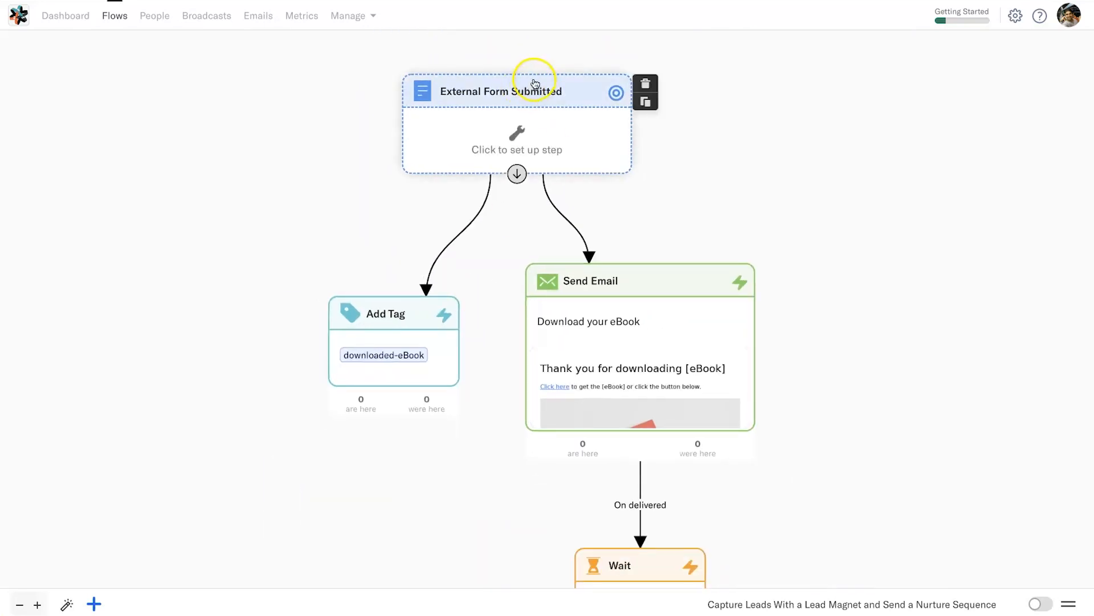
pyautogui.moveTo(513, 102); pyautogui.dragTo(523, 108)
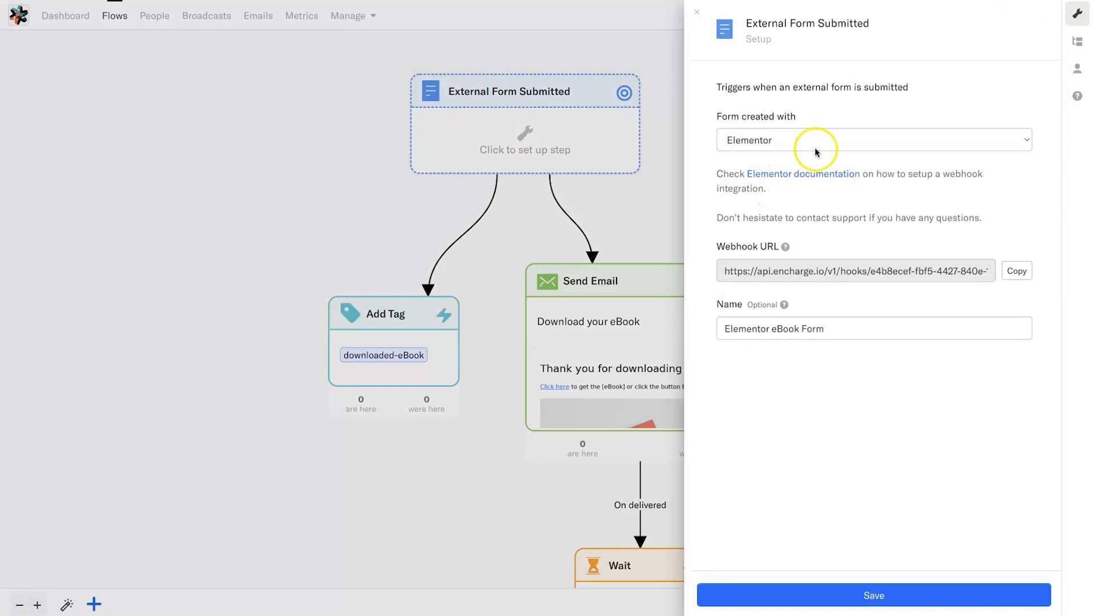
# - Keep Elementor as the trigger's form tool and close the setup panel
pyautogui.click(743, 143)
pyautogui.scroll(-2, 860, 319)
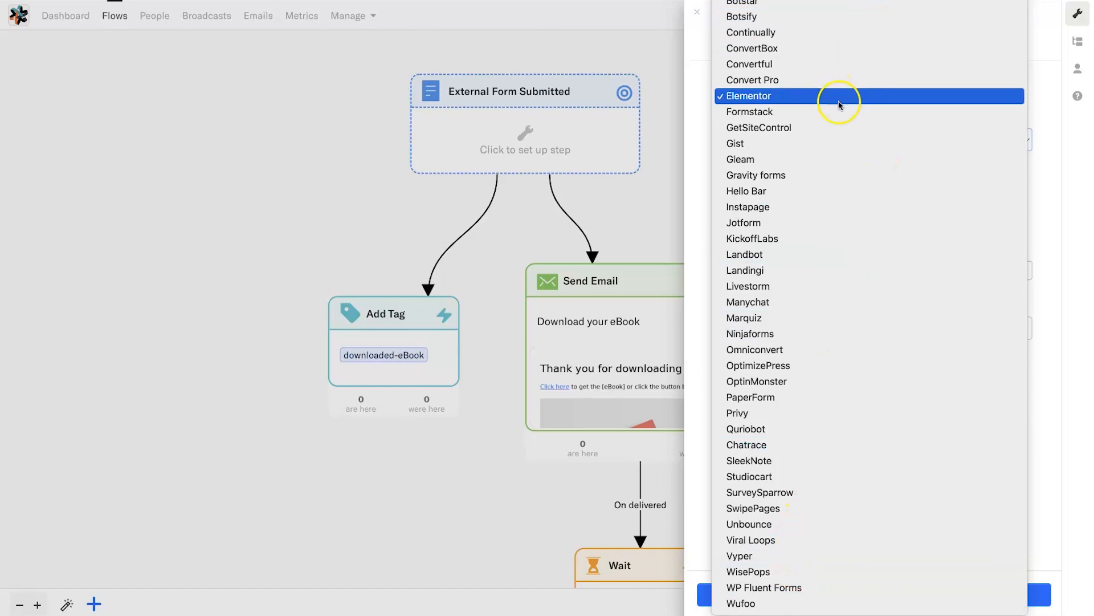
pyautogui.click(719, 96)
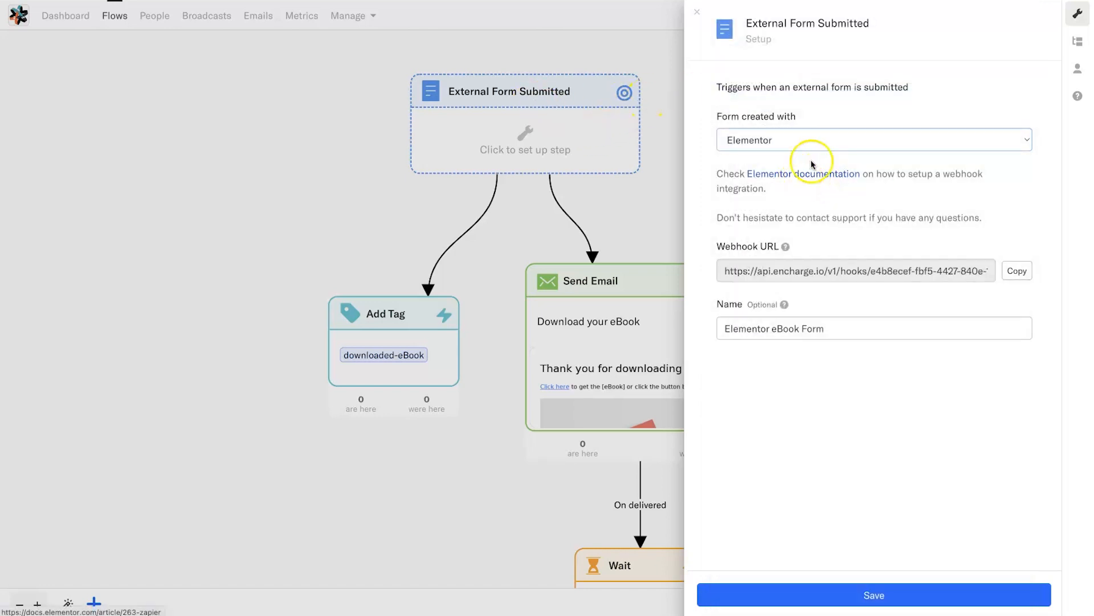
pyautogui.click(546, 227)
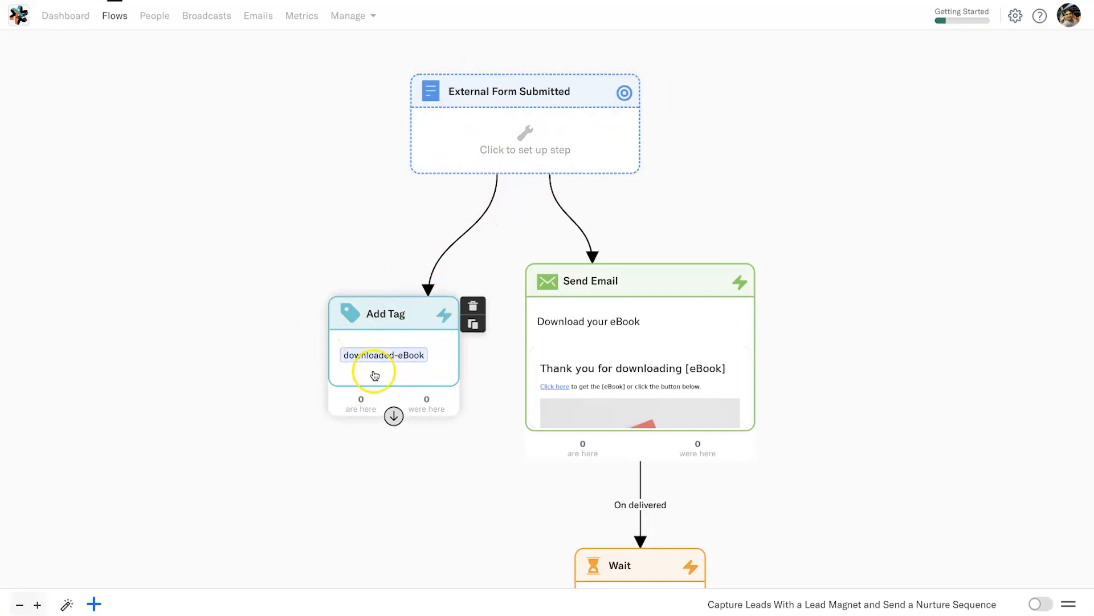
pyautogui.scroll(-3, 754, 389)
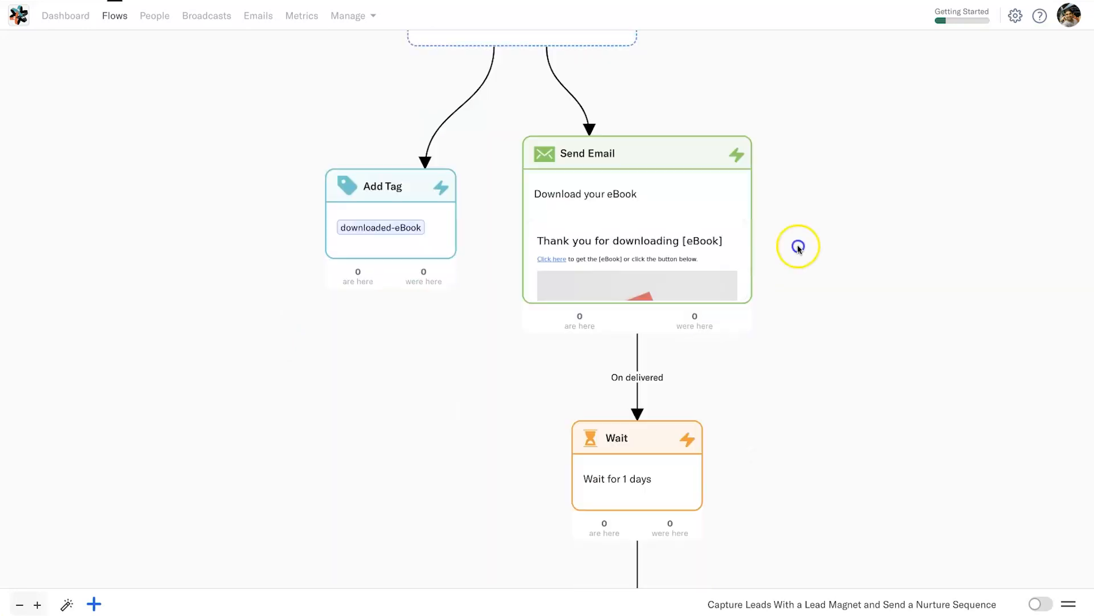
pyautogui.scroll(-5, 730, 342)
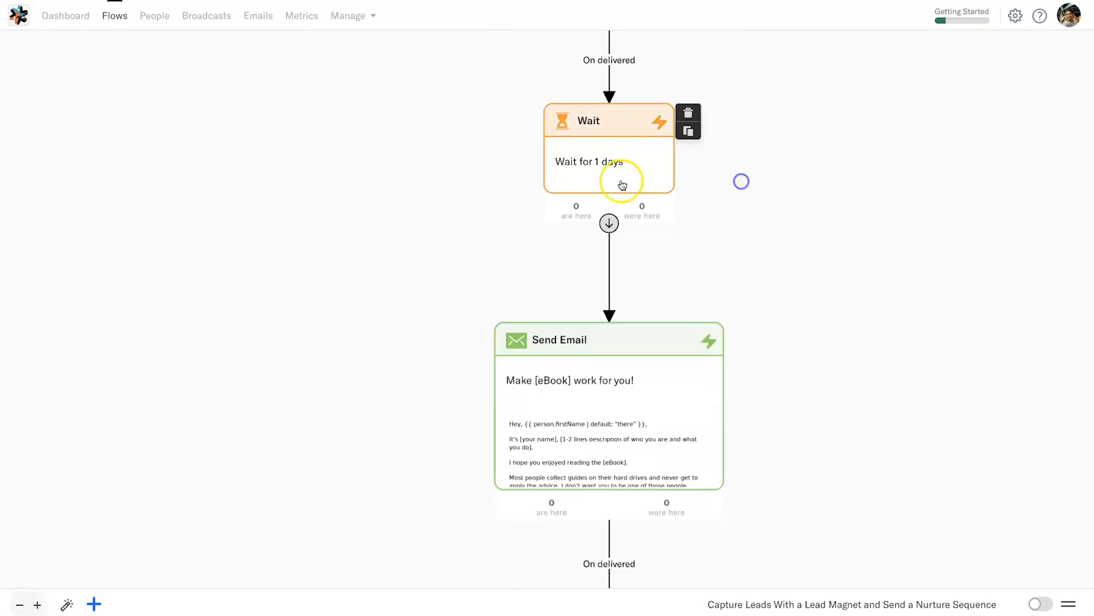
pyautogui.scroll(-4, 774, 268)
pyautogui.scroll(-8, 774, 268)
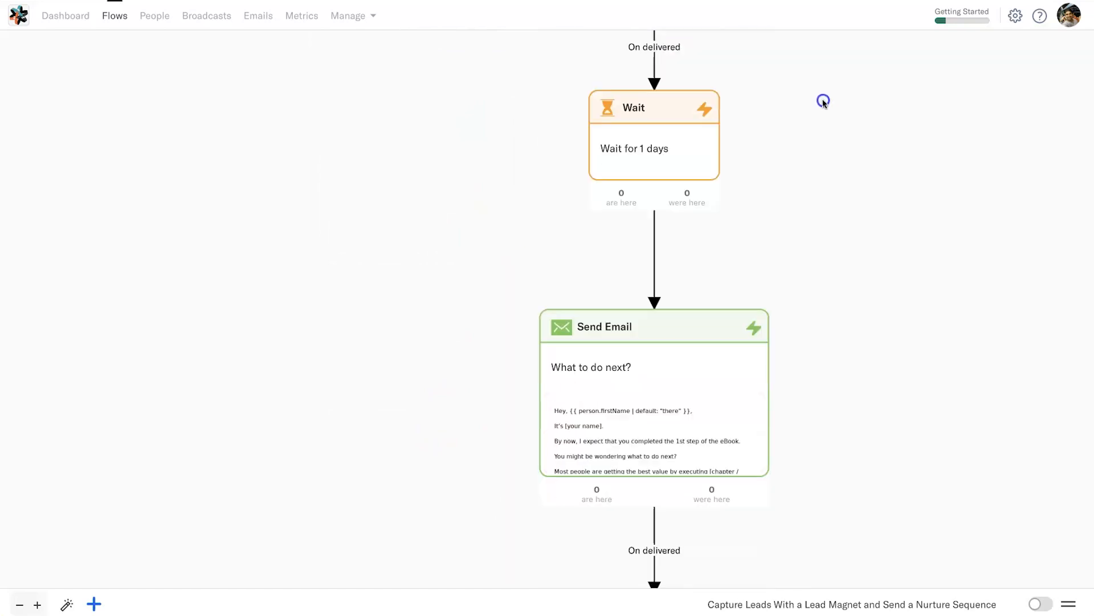
pyautogui.scroll(-2, 860, 364)
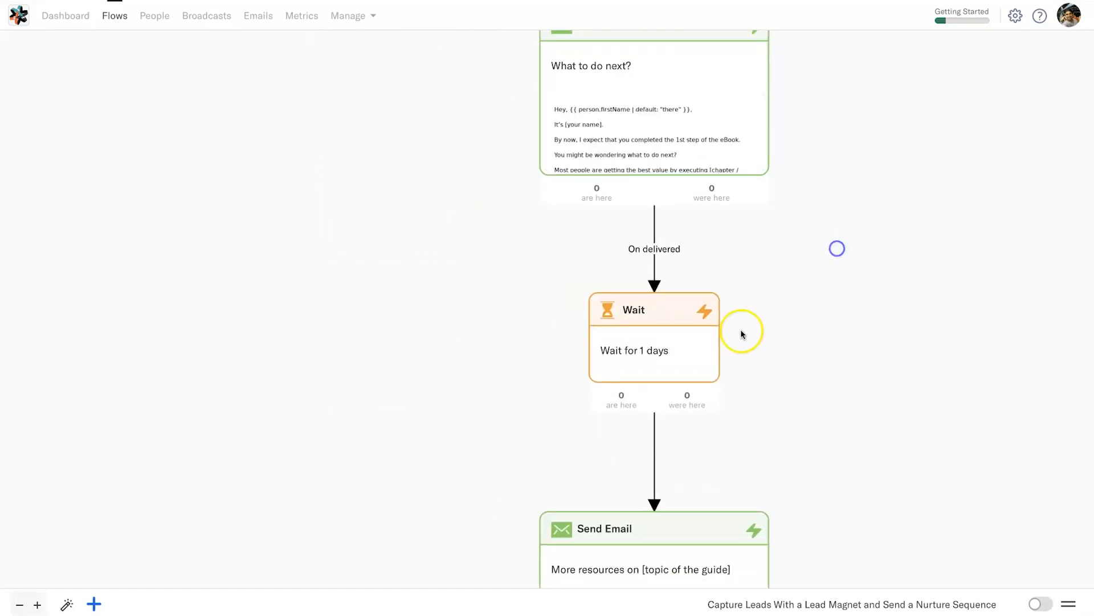
pyautogui.scroll(-5, 650, 333)
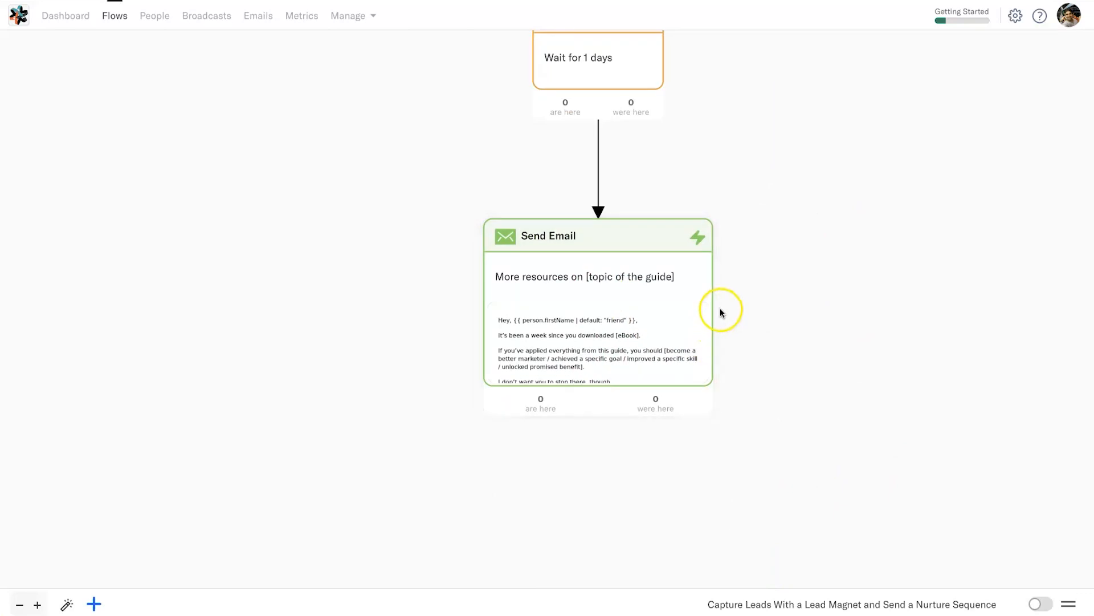
pyautogui.scroll(3, 736, 313)
pyautogui.scroll(-2, 736, 313)
pyautogui.scroll(-5, 736, 313)
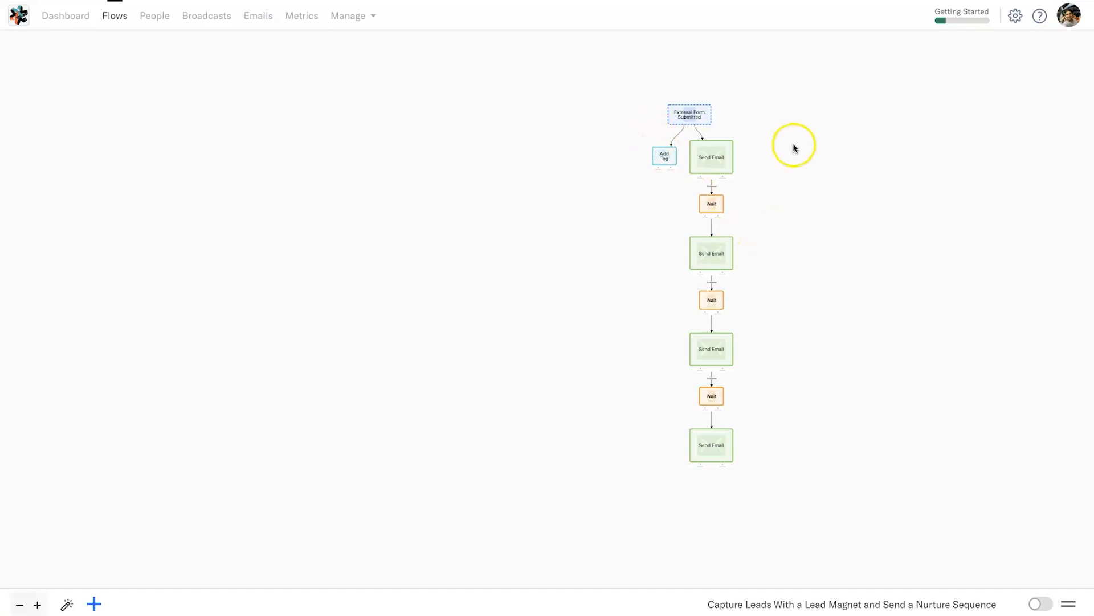
pyautogui.scroll(4, 793, 148)
pyautogui.moveTo(726, 130); pyautogui.dragTo(779, 286)
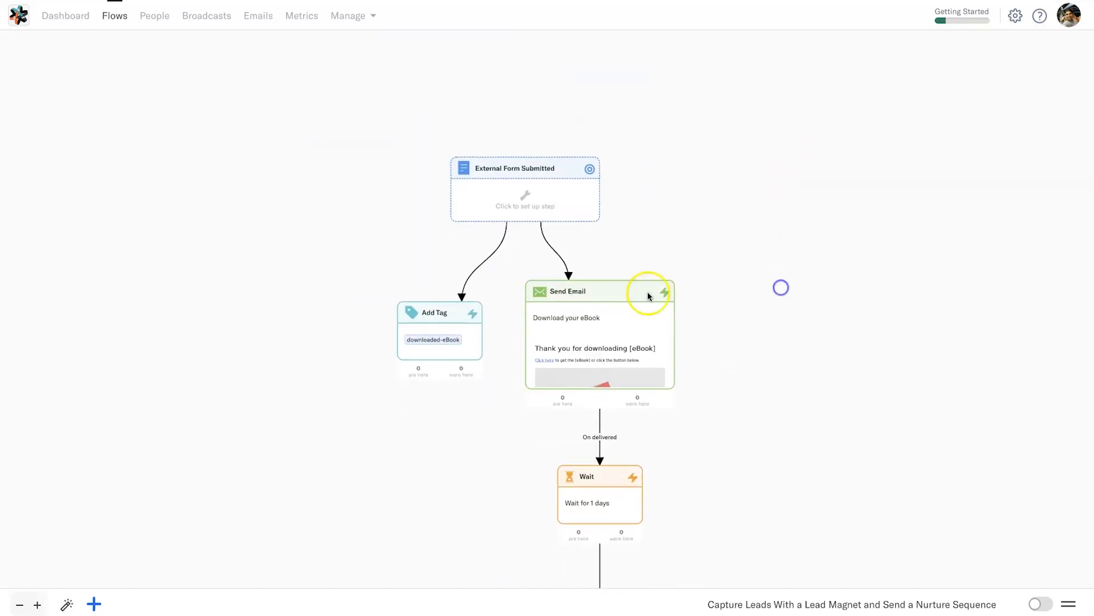
pyautogui.click(96, 603)
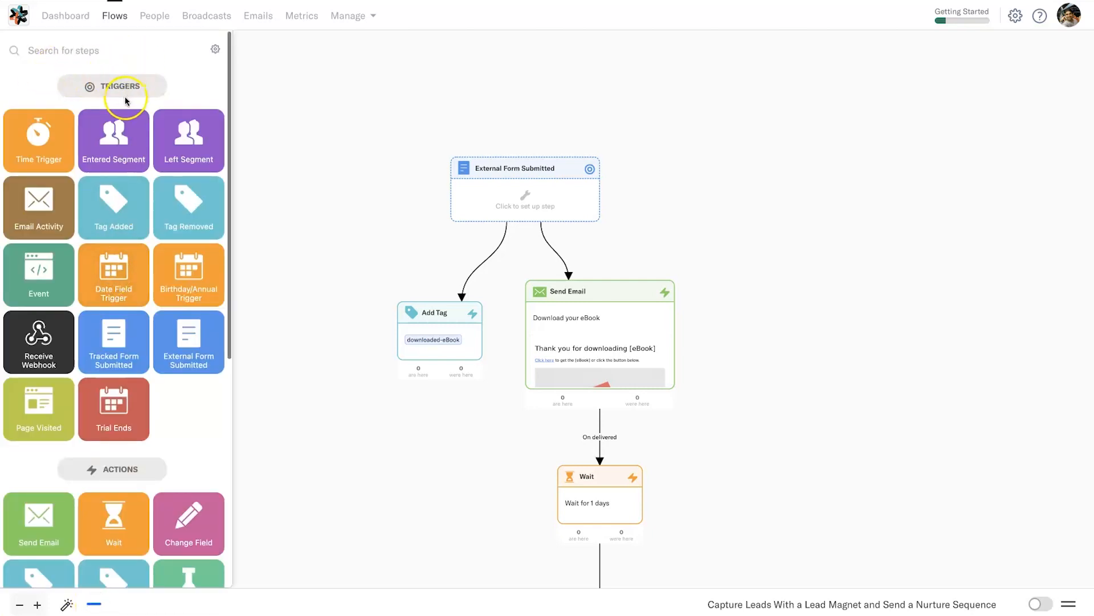
pyautogui.scroll(-4, 100, 359)
pyautogui.scroll(-3, 118, 359)
pyautogui.scroll(7, 102, 454)
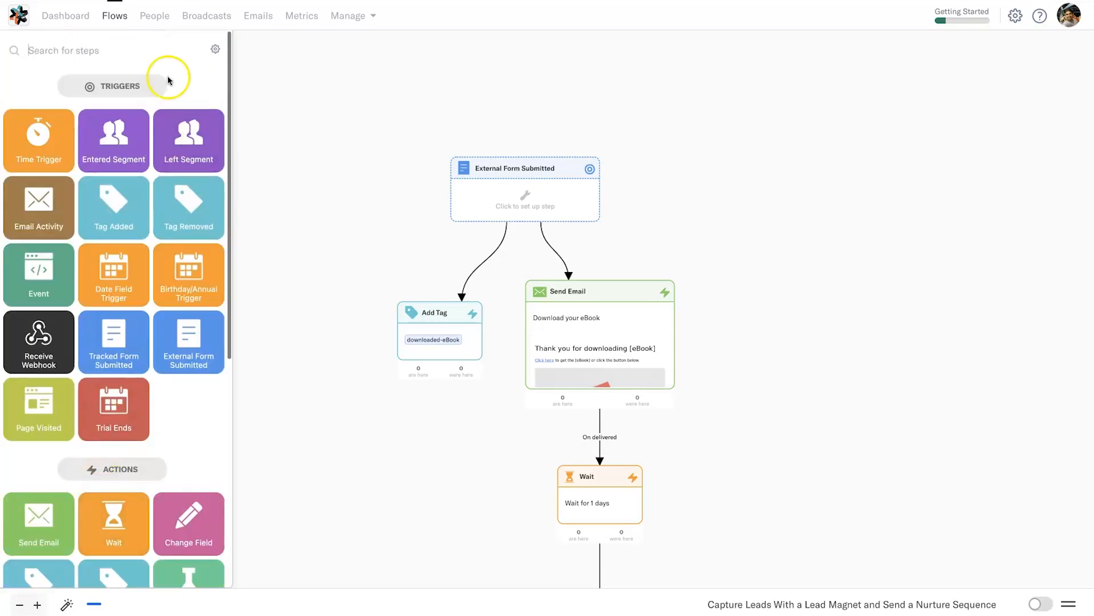
pyautogui.click(215, 50)
pyautogui.click(150, 78)
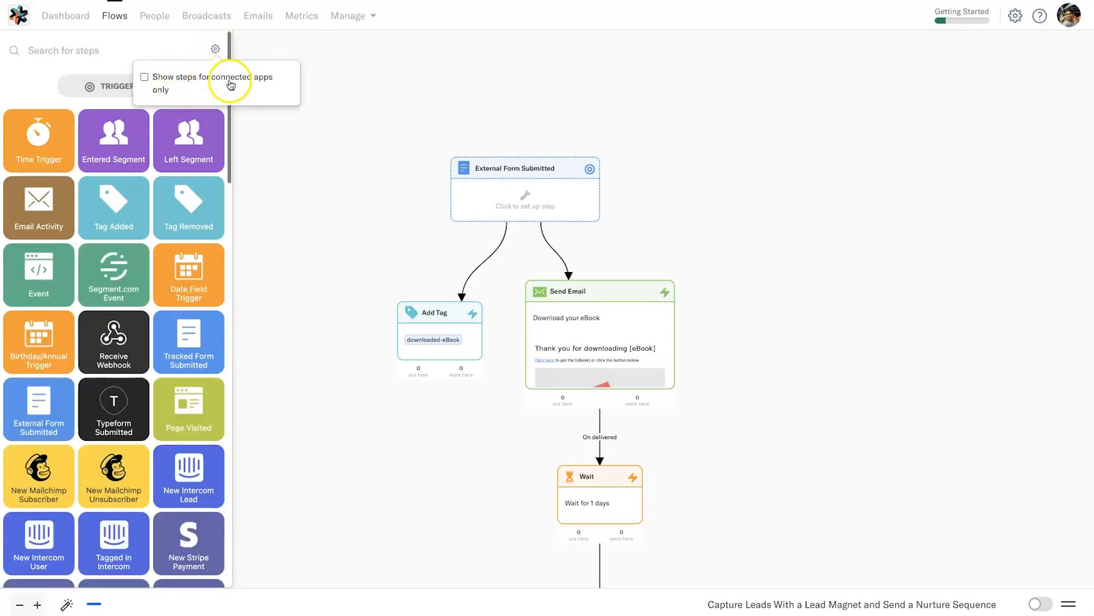
pyautogui.click(174, 48)
pyautogui.scroll(-7, 147, 122)
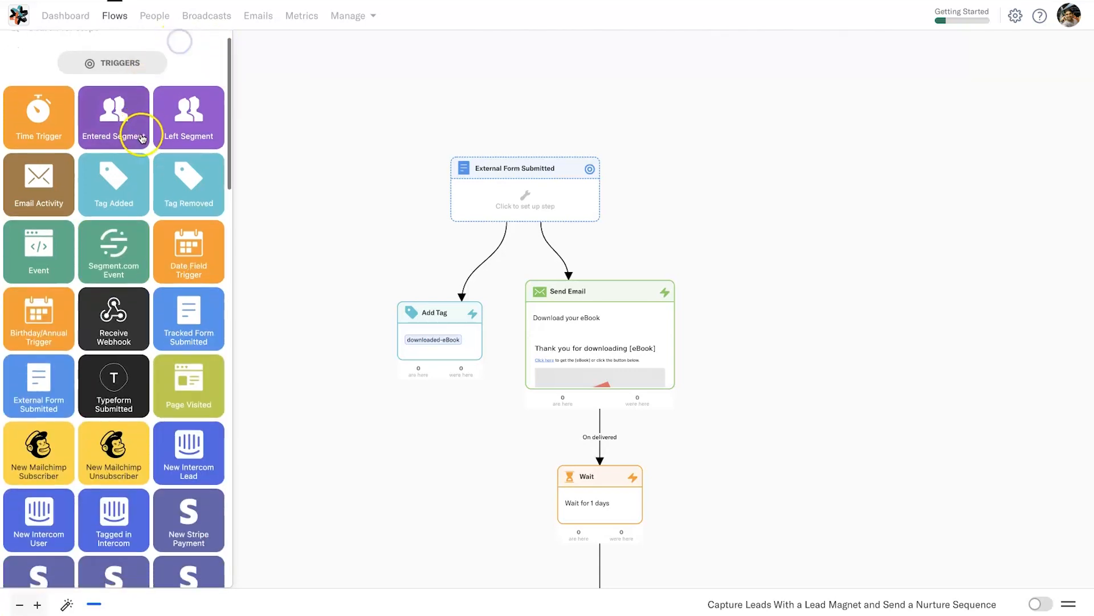
pyautogui.scroll(-6, 142, 139)
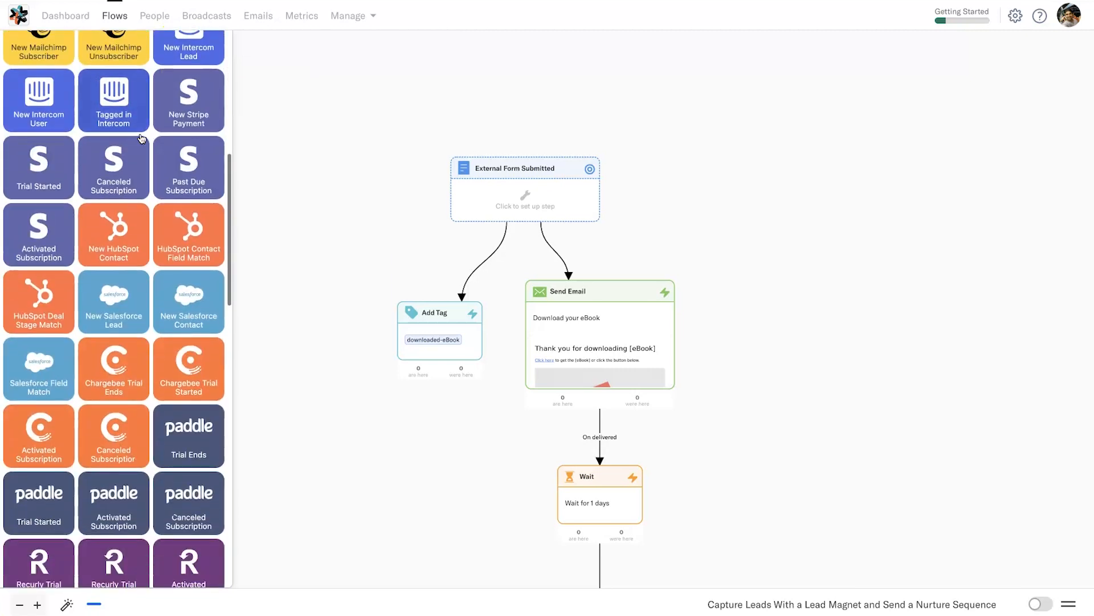
pyautogui.scroll(-8, 142, 139)
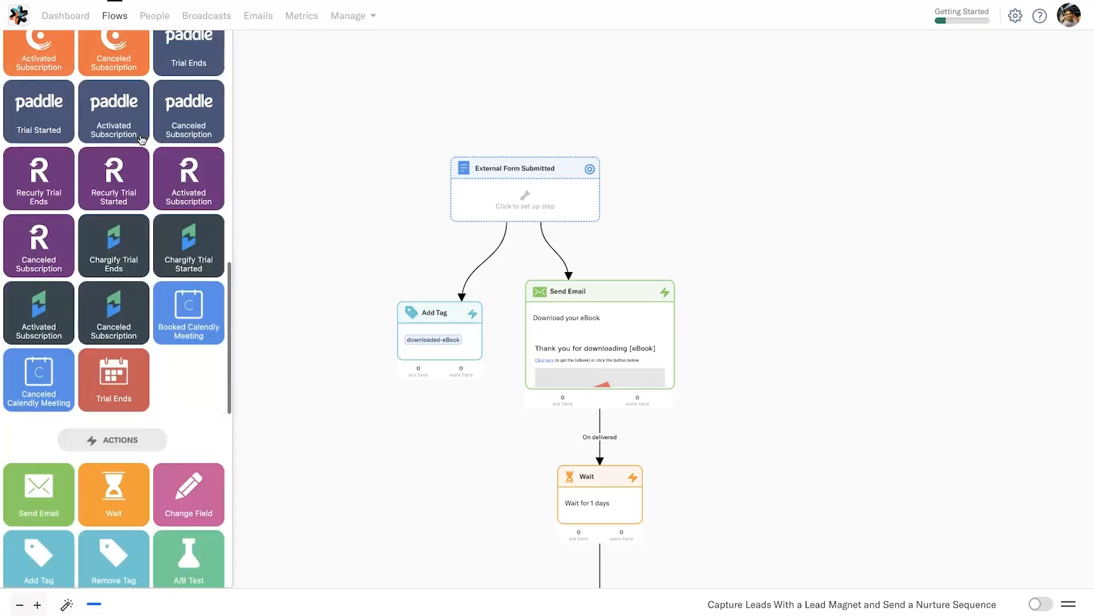
pyautogui.scroll(-4, 142, 139)
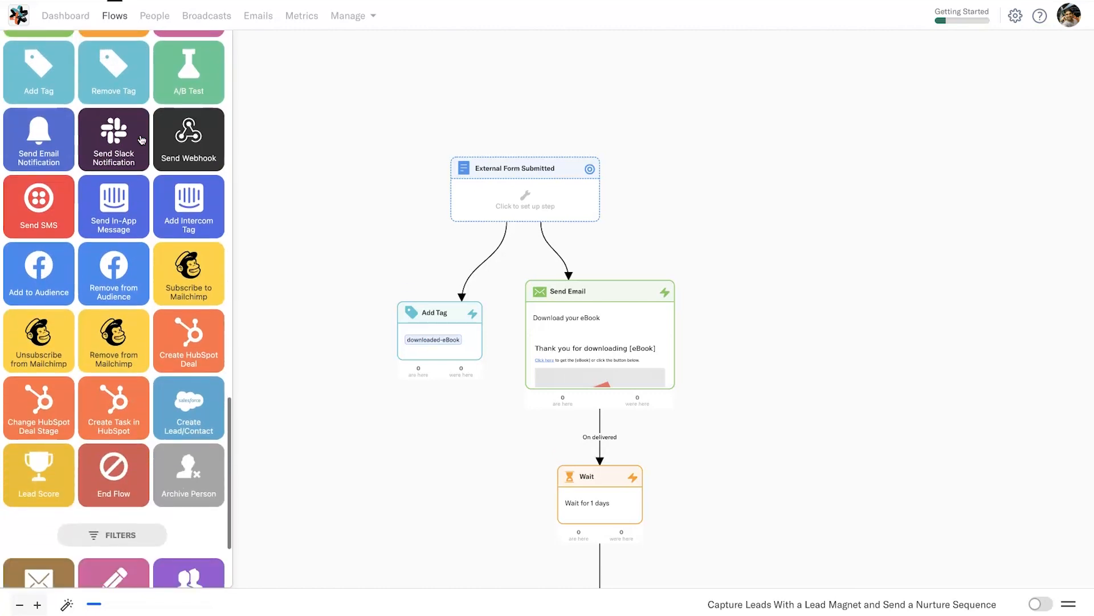
pyautogui.scroll(-3, 142, 139)
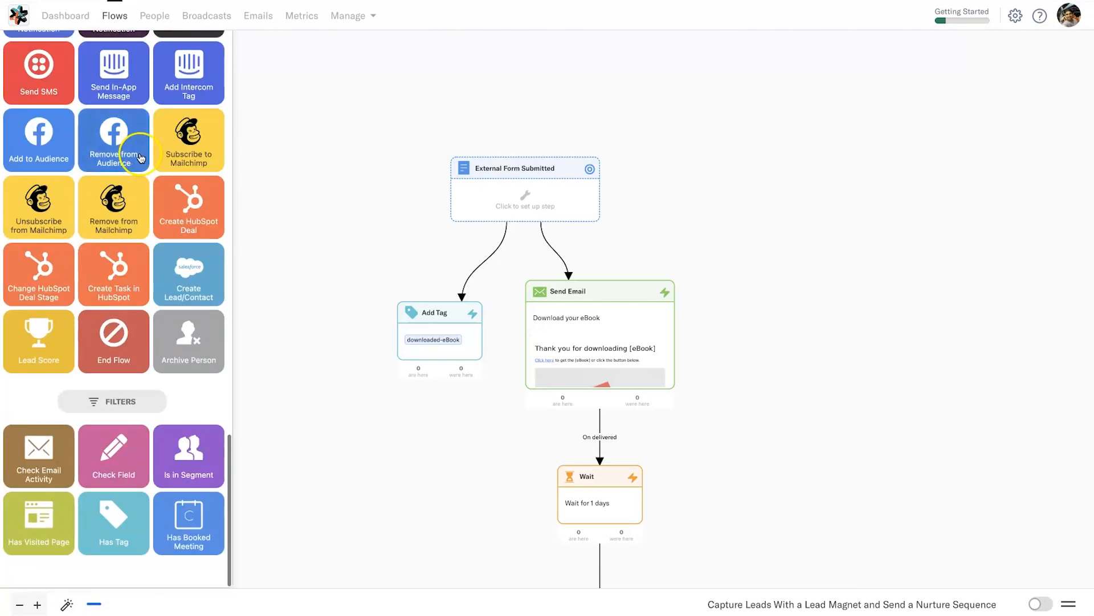
pyautogui.scroll(4, 135, 172)
pyautogui.scroll(4, 135, 172)
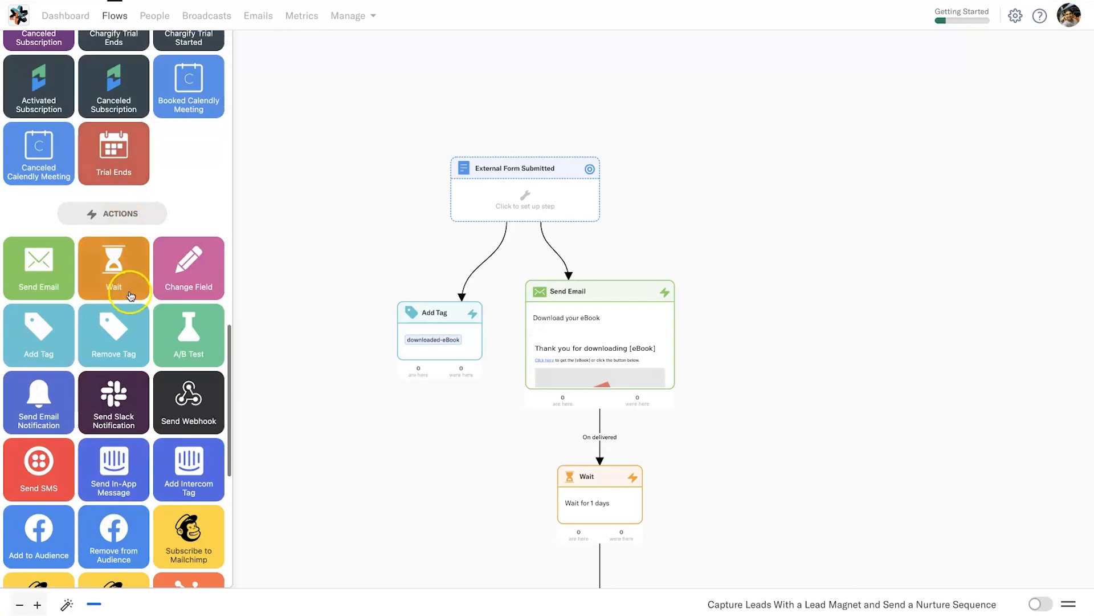
pyautogui.scroll(3, 131, 228)
pyautogui.scroll(7, 131, 296)
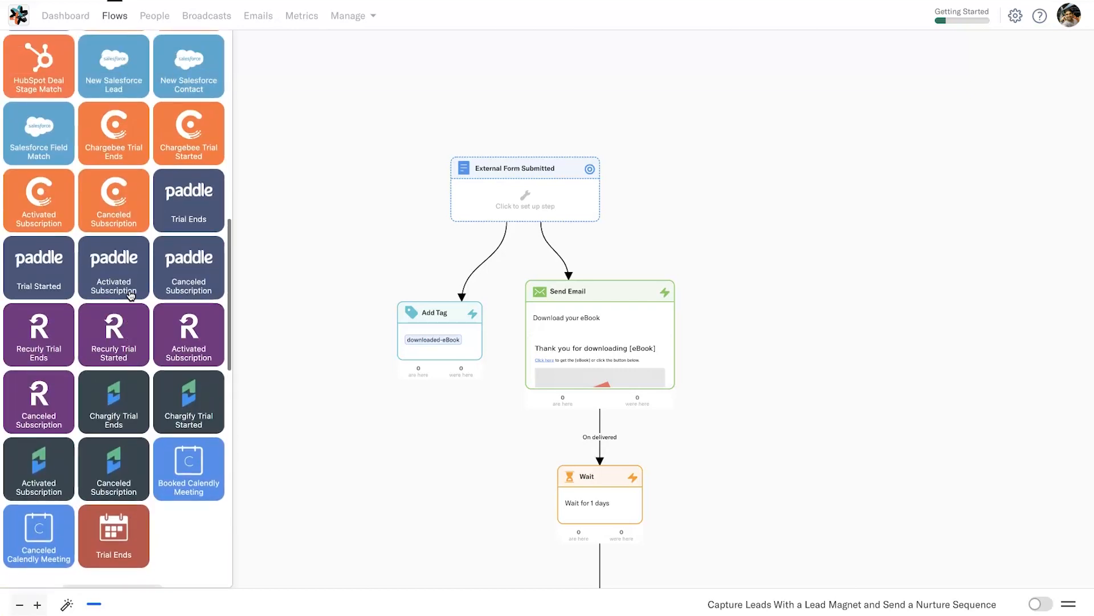
pyautogui.scroll(5, 131, 295)
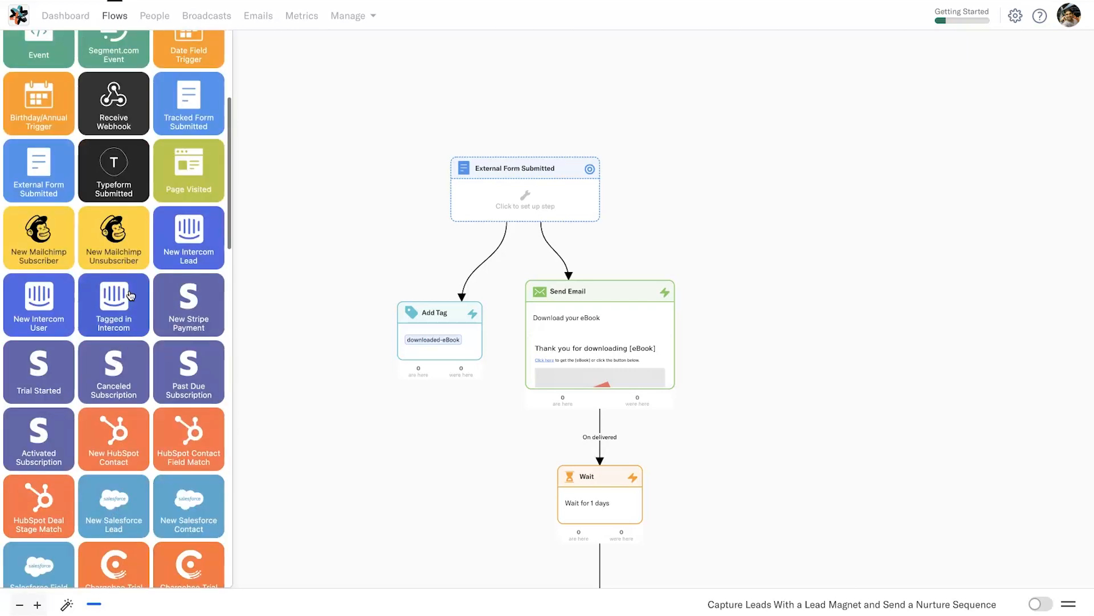
pyautogui.scroll(4, 131, 295)
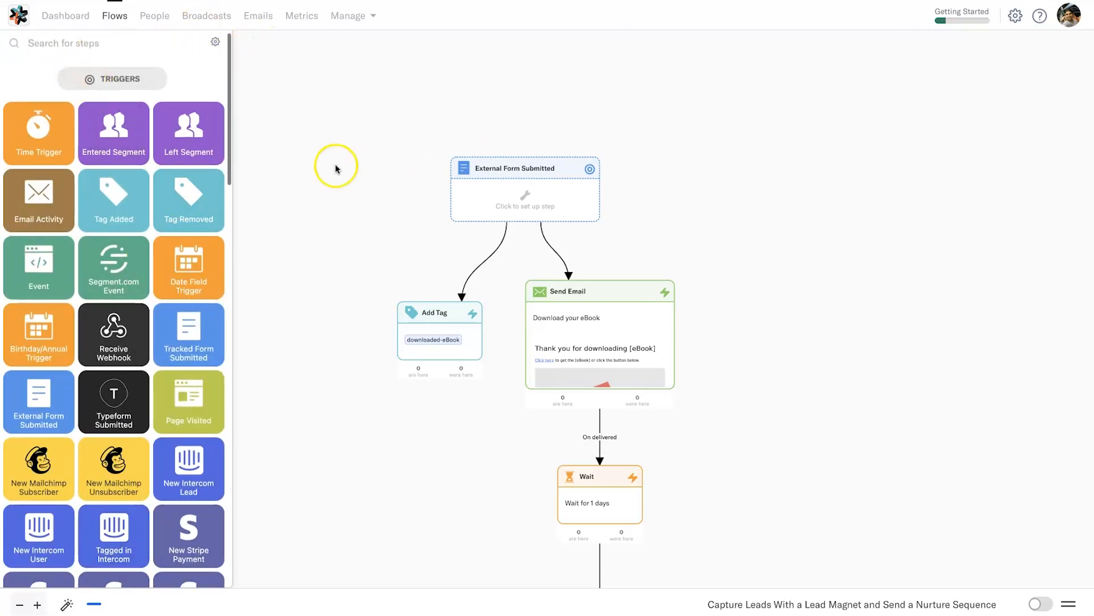
# - Create a new flow from the Start blank template card
pyautogui.click(122, 19)
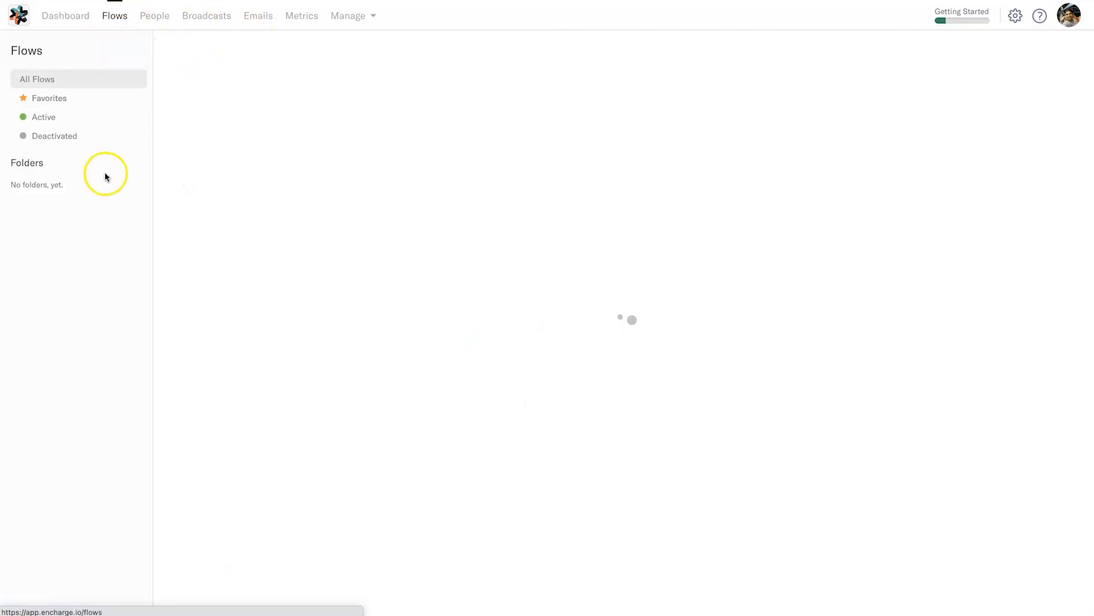
pyautogui.click(23, 594)
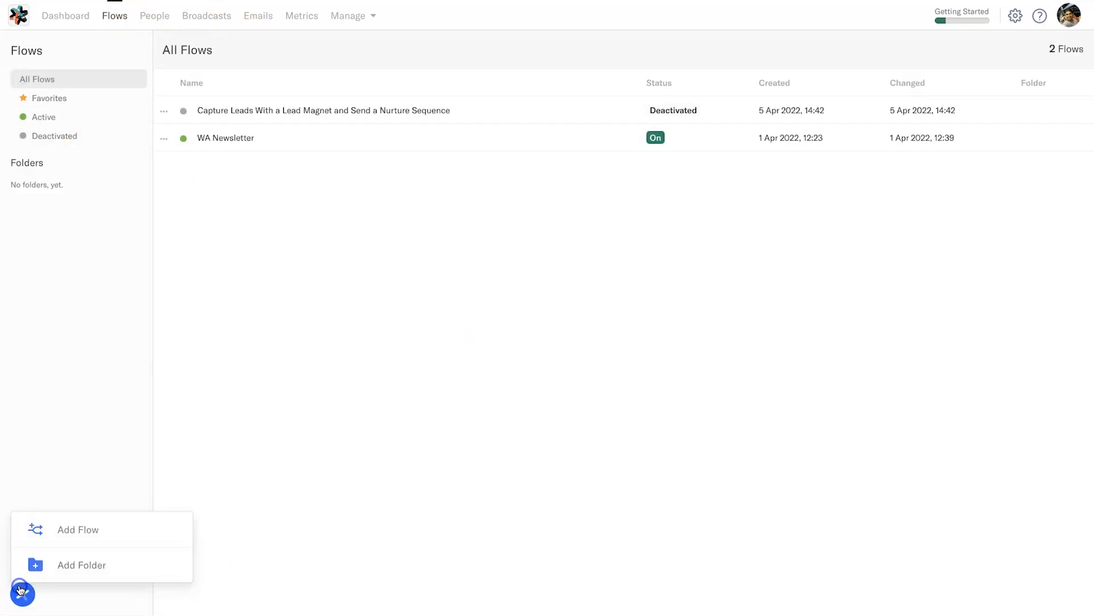
pyautogui.click(68, 525)
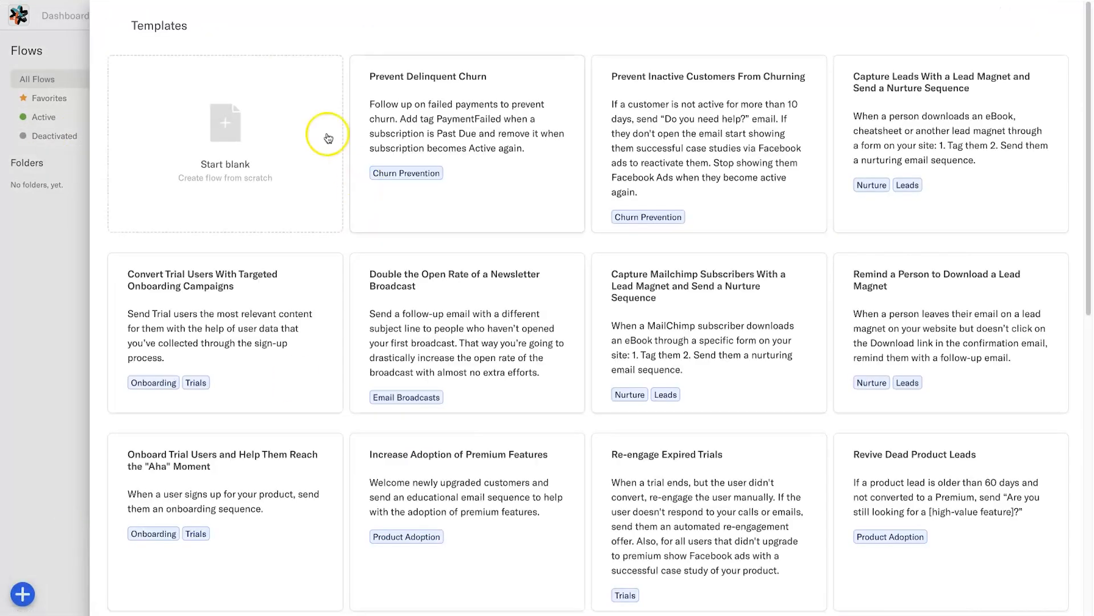
pyautogui.click(265, 127)
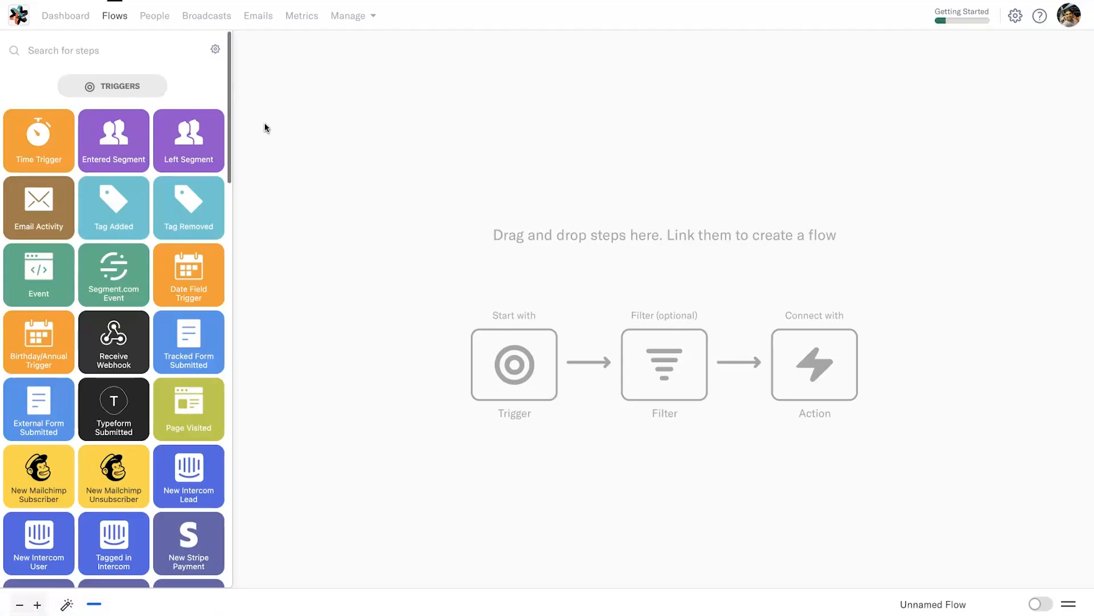
pyautogui.click(303, 183)
pyautogui.click(178, 345)
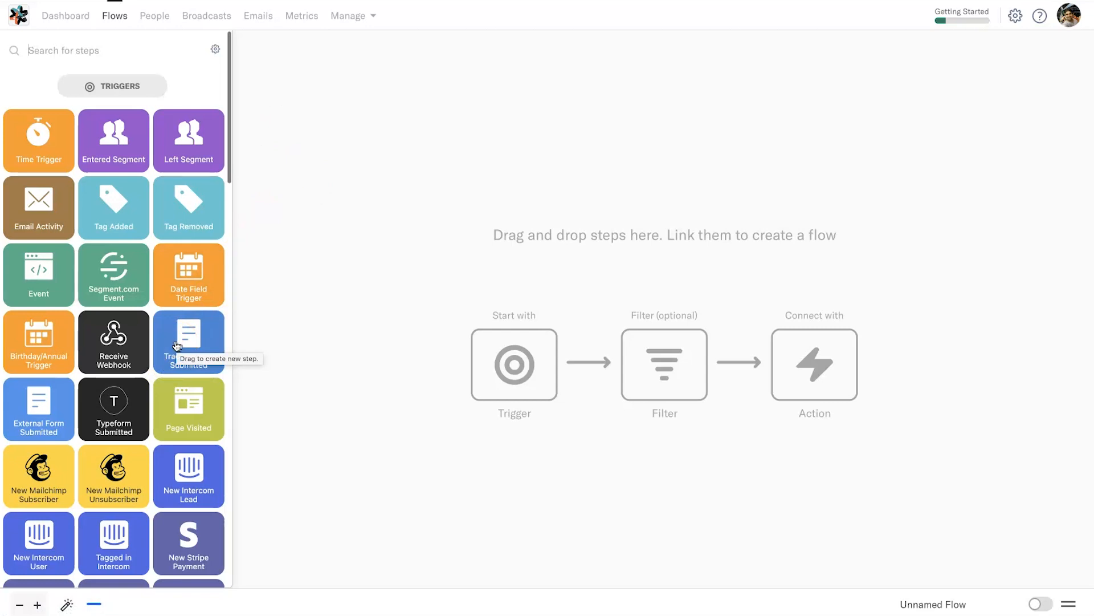
pyautogui.click(107, 346)
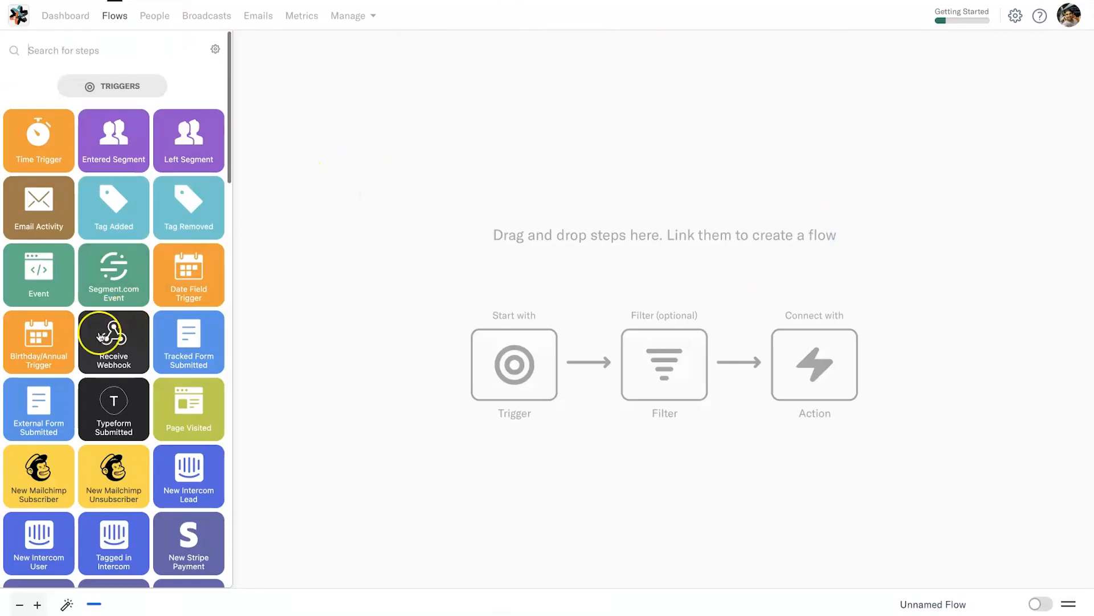
# - Add a Receive Webhook trigger named 'WebAutomation Newsletter Inline' and copy its webhook URL
pyautogui.moveTo(100, 336); pyautogui.dragTo(573, 136)
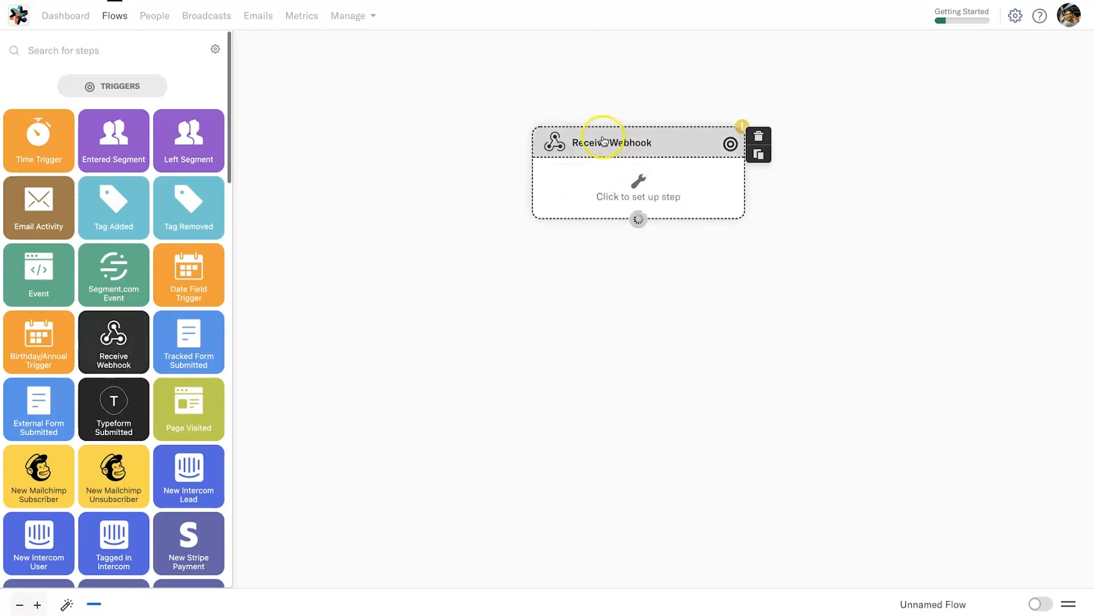
pyautogui.moveTo(653, 186); pyautogui.dragTo(608, 187)
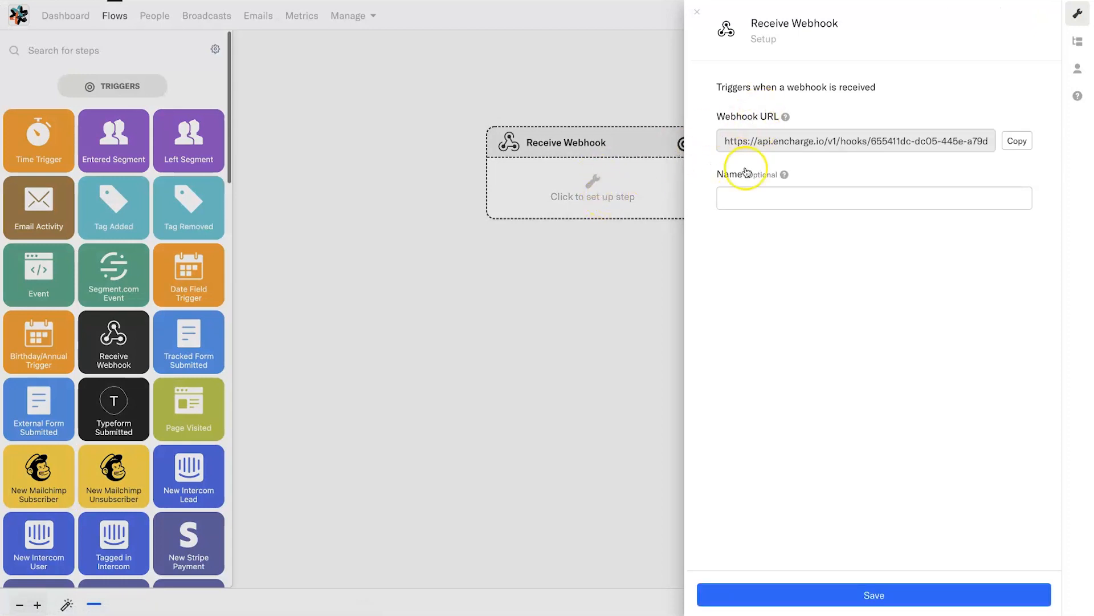
pyautogui.moveTo(738, 118); pyautogui.dragTo(779, 120)
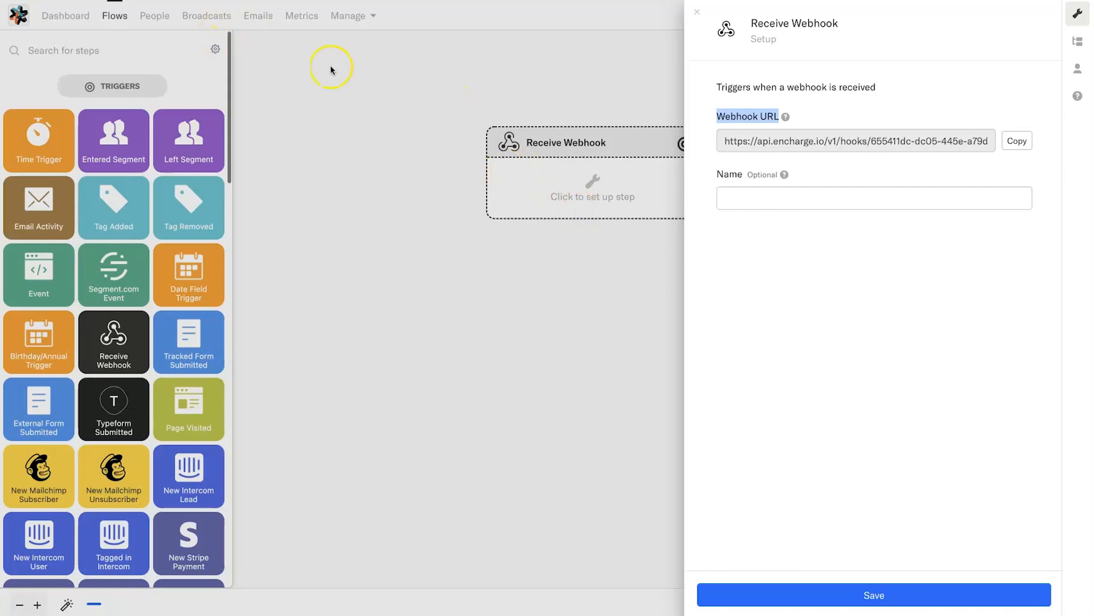
pyautogui.click(906, 193)
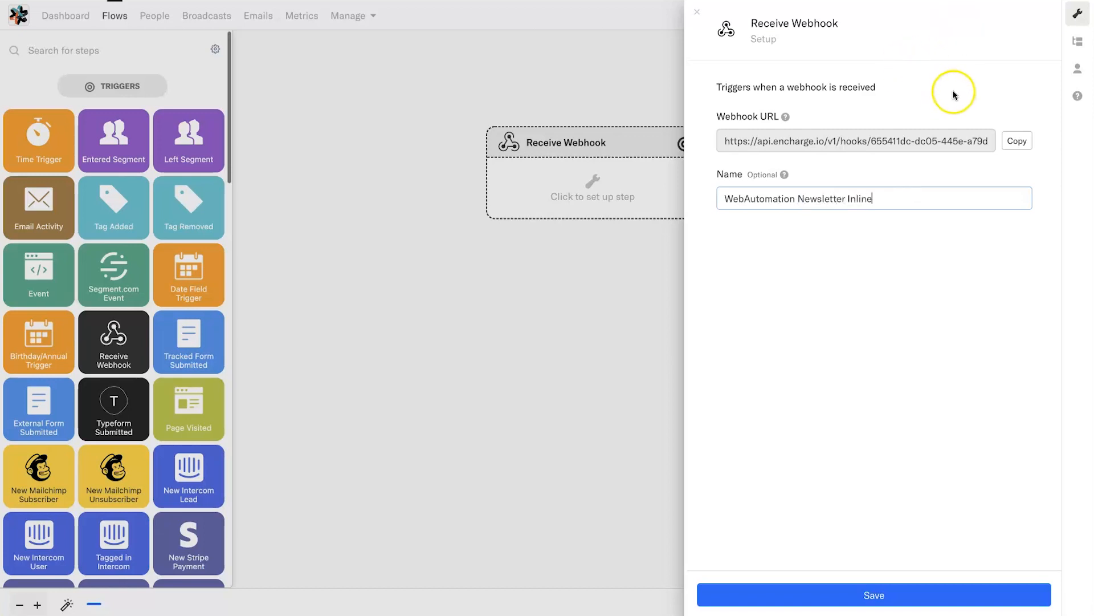
pyautogui.click(1017, 140)
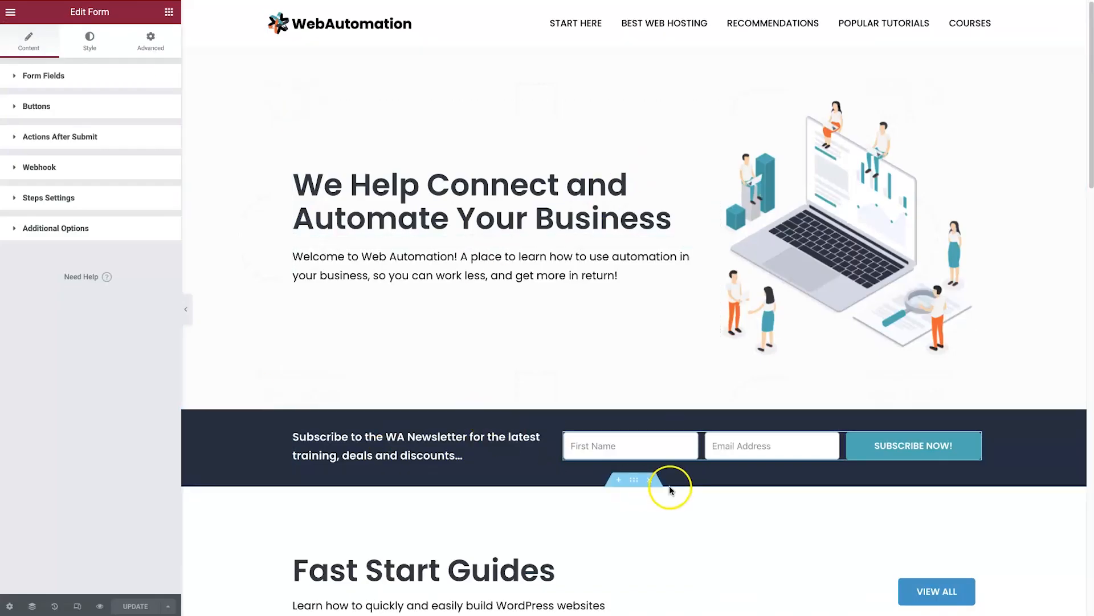
# - Replace the form's Webhook after-submit action, pasting in the new Encharge webhook URL
pyautogui.click(707, 458)
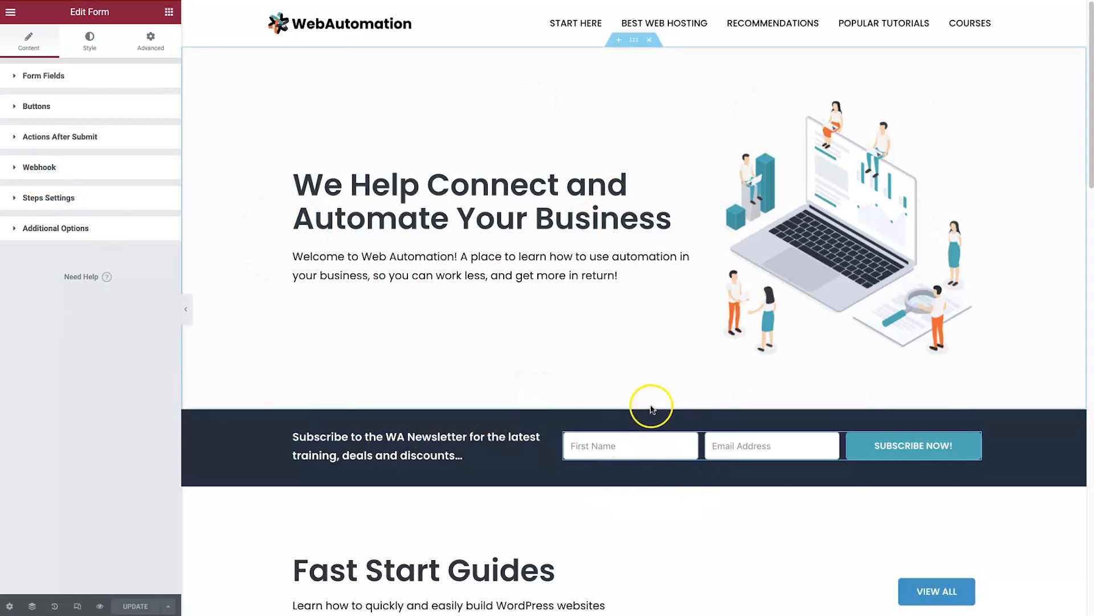
pyautogui.click(103, 143)
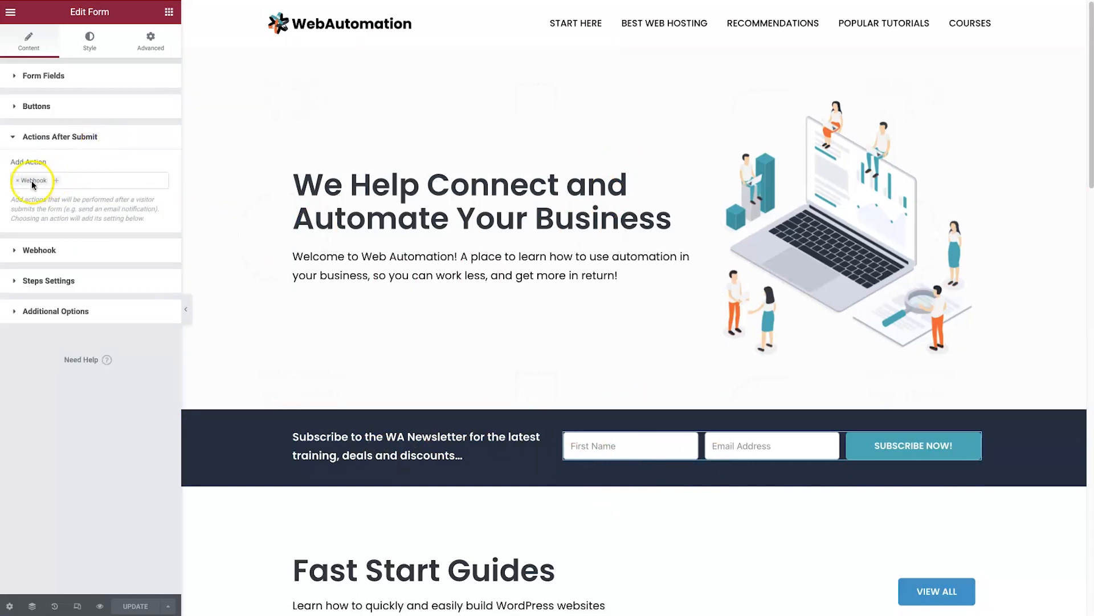
pyautogui.click(17, 181)
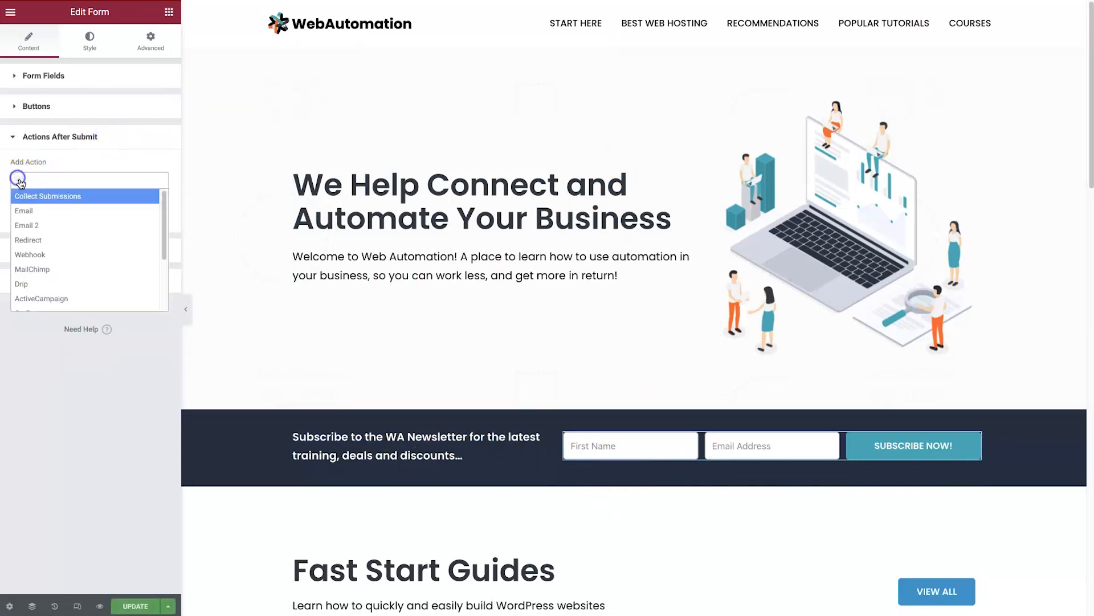
pyautogui.click(56, 254)
pyautogui.click(52, 247)
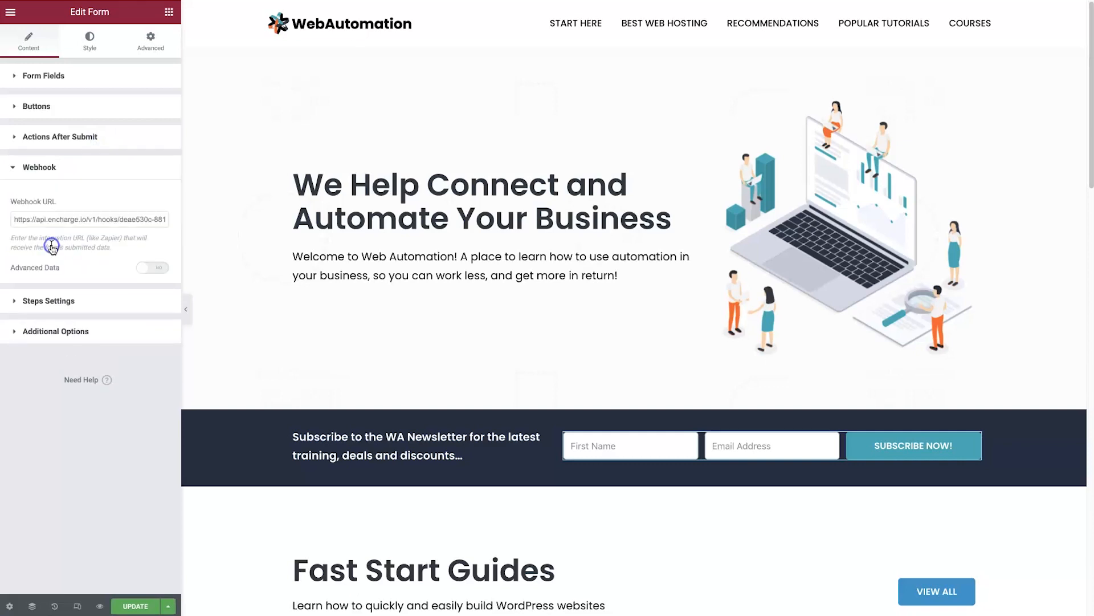
pyautogui.tripleClick(56, 224)
pyautogui.hotkey('ctrl', 'v')
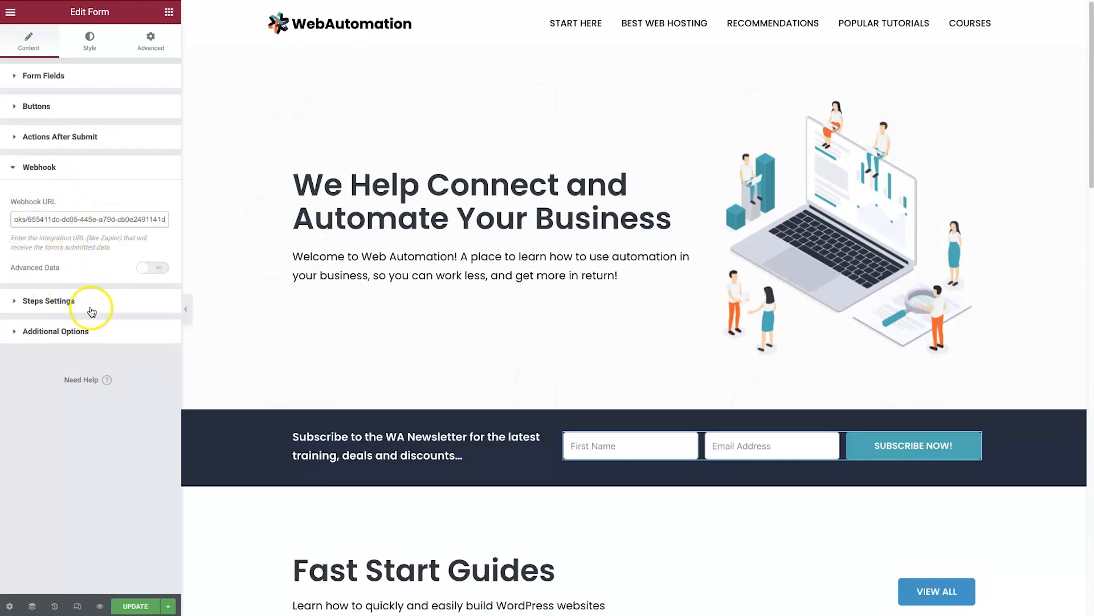
# - Rename the form 'WA Newsletter', update the page and preview it live
pyautogui.click(74, 73)
pyautogui.tripleClick(111, 103)
pyautogui.write('WA Newsletter')
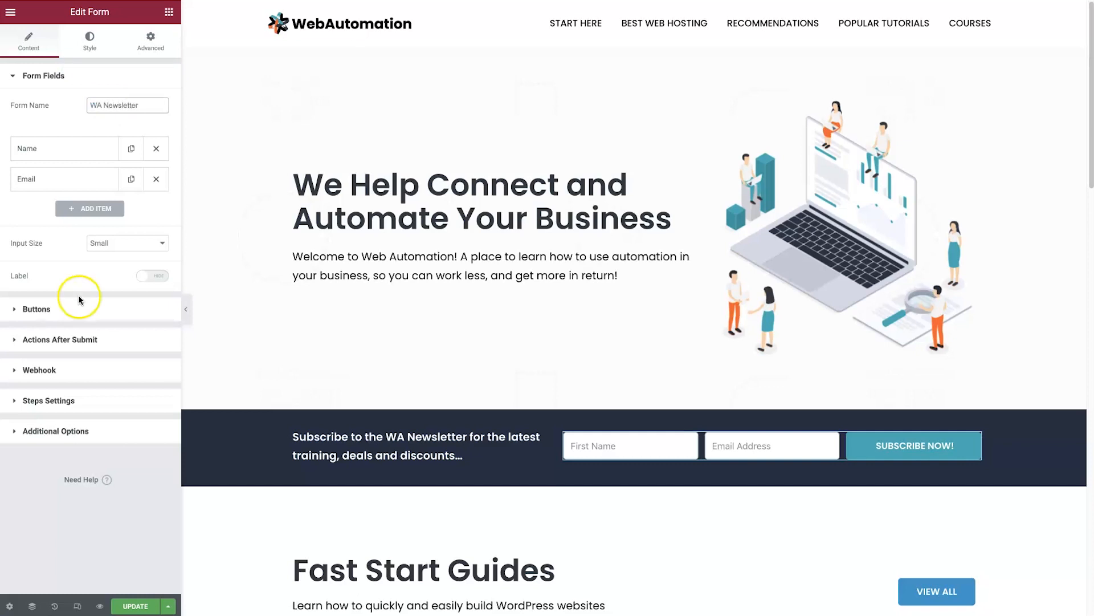
pyautogui.click(143, 603)
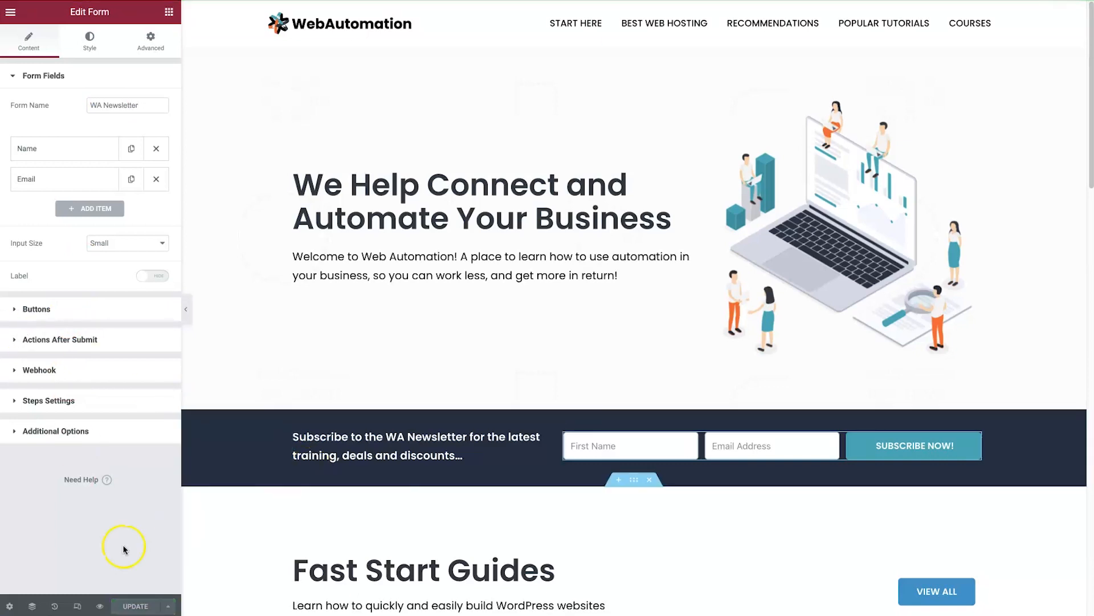
pyautogui.click(100, 605)
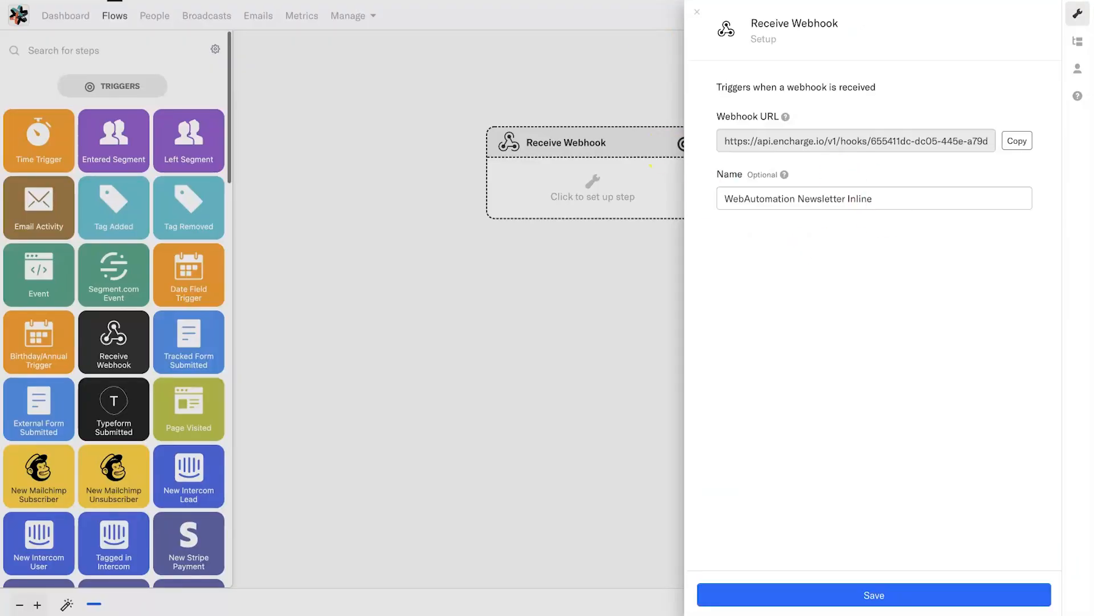
# - Save the webhook trigger and submit a test newsletter signup with a first name and email
pyautogui.click(841, 599)
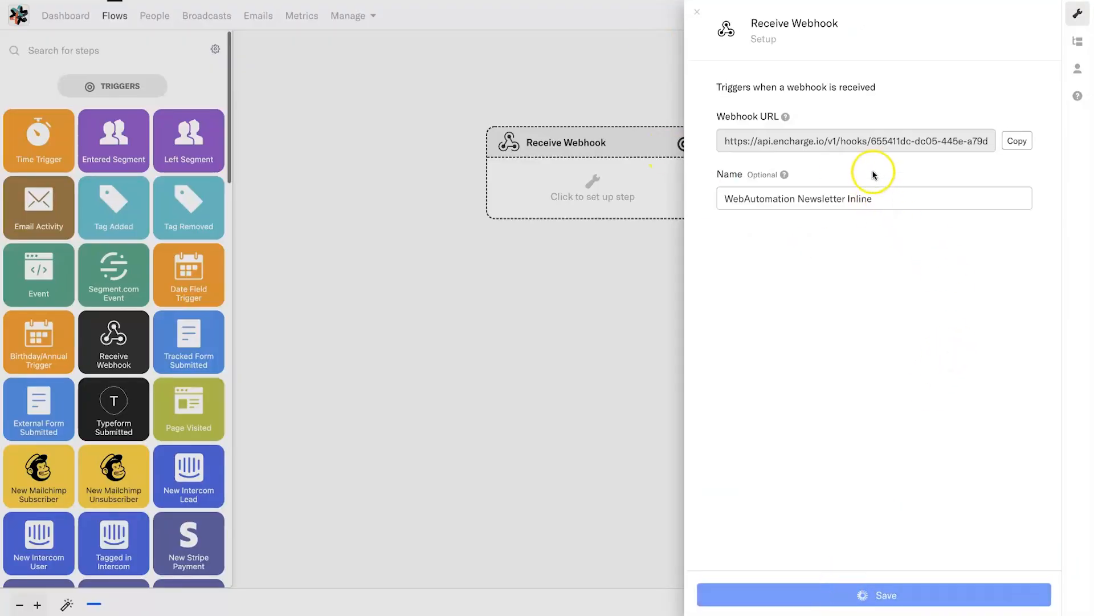
pyautogui.moveTo(626, 116); pyautogui.dragTo(812, 116)
pyautogui.click(799, 144)
pyautogui.moveTo(627, 132); pyautogui.dragTo(739, 145)
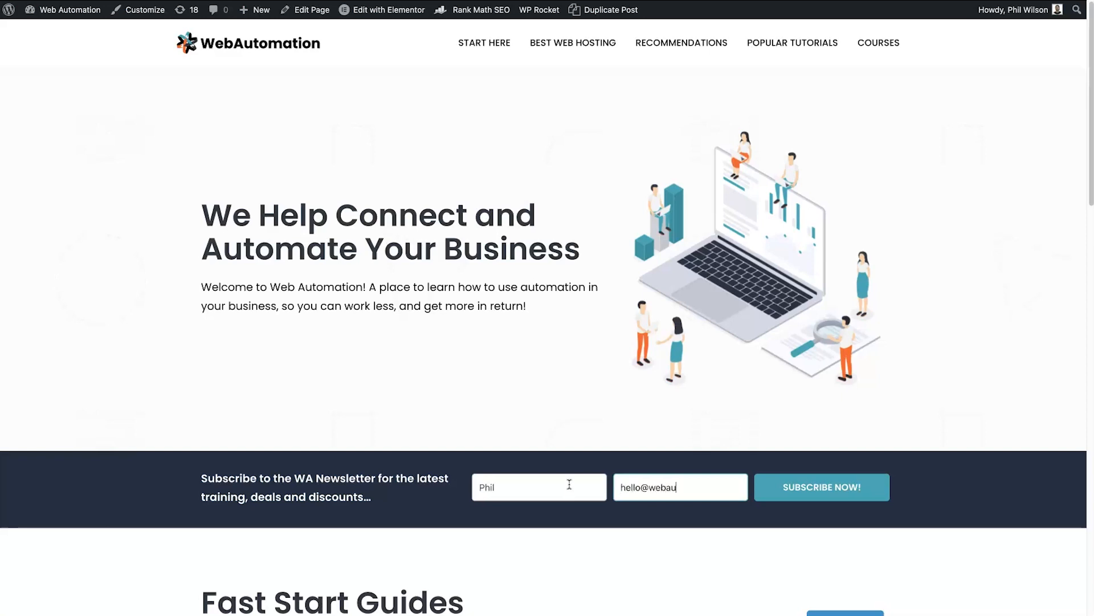
pyautogui.click(820, 487)
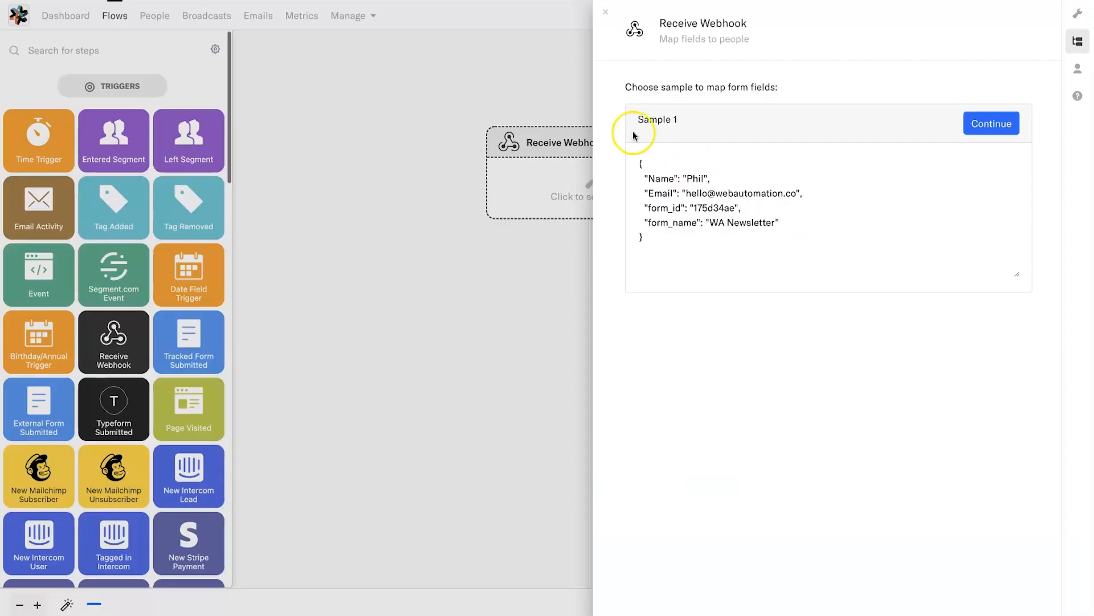
pyautogui.moveTo(781, 274); pyautogui.dragTo(637, 159)
# - Auto-map the webhook sample fields, mapping Name to First Name and Email to Email
pyautogui.click(739, 249)
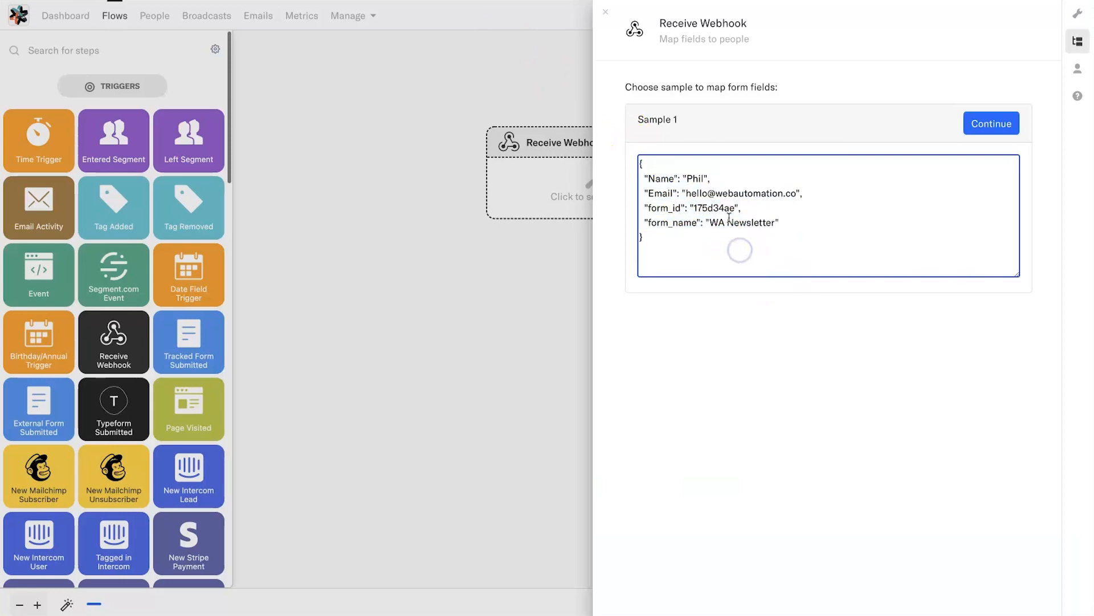
pyautogui.click(989, 123)
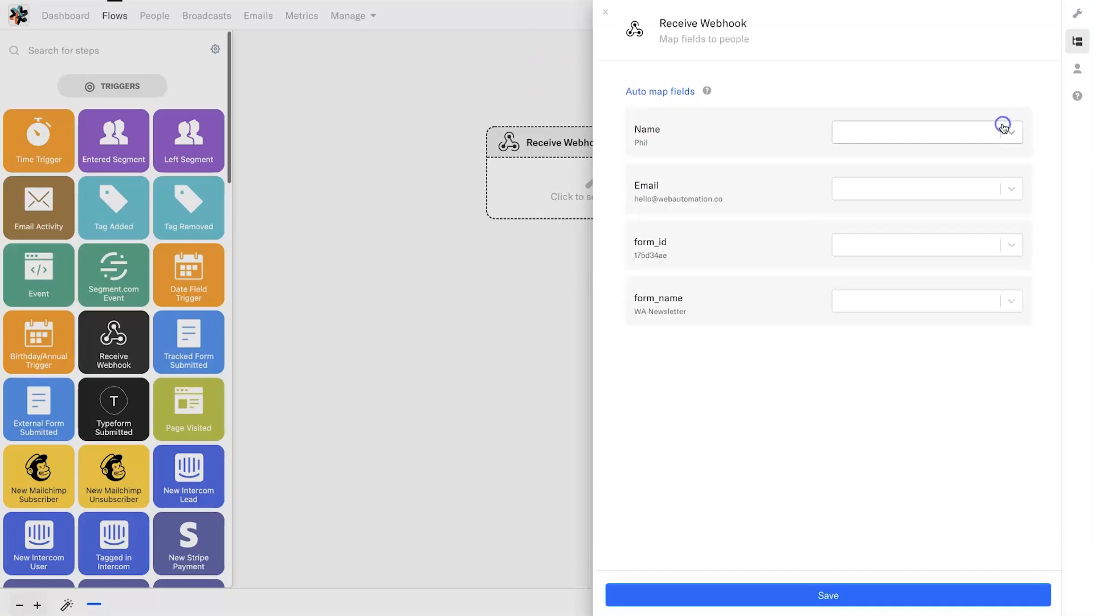
pyautogui.click(671, 92)
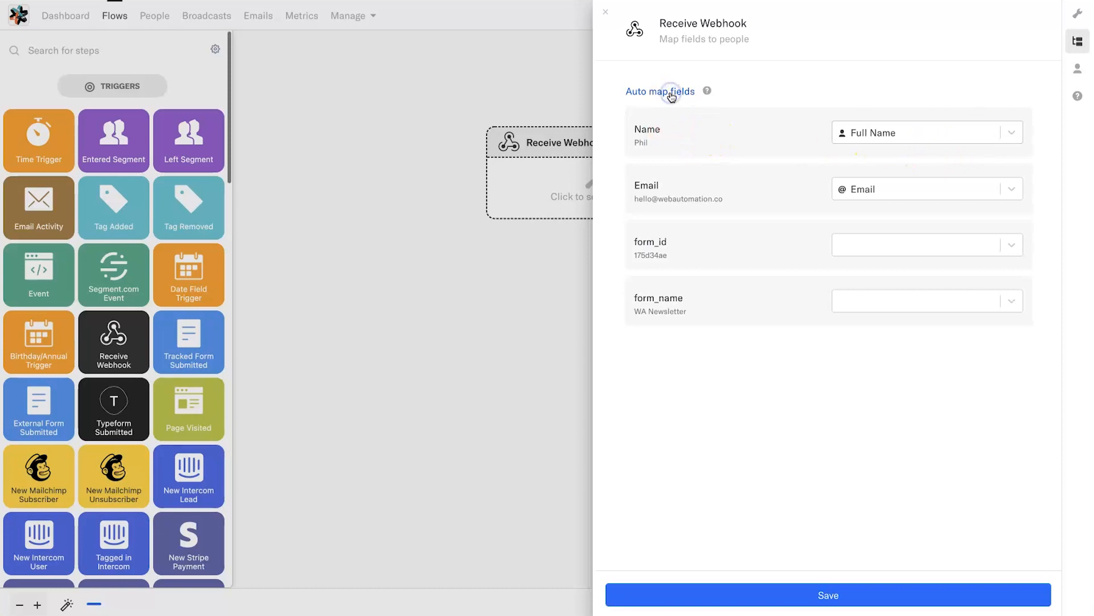
pyautogui.click(870, 140)
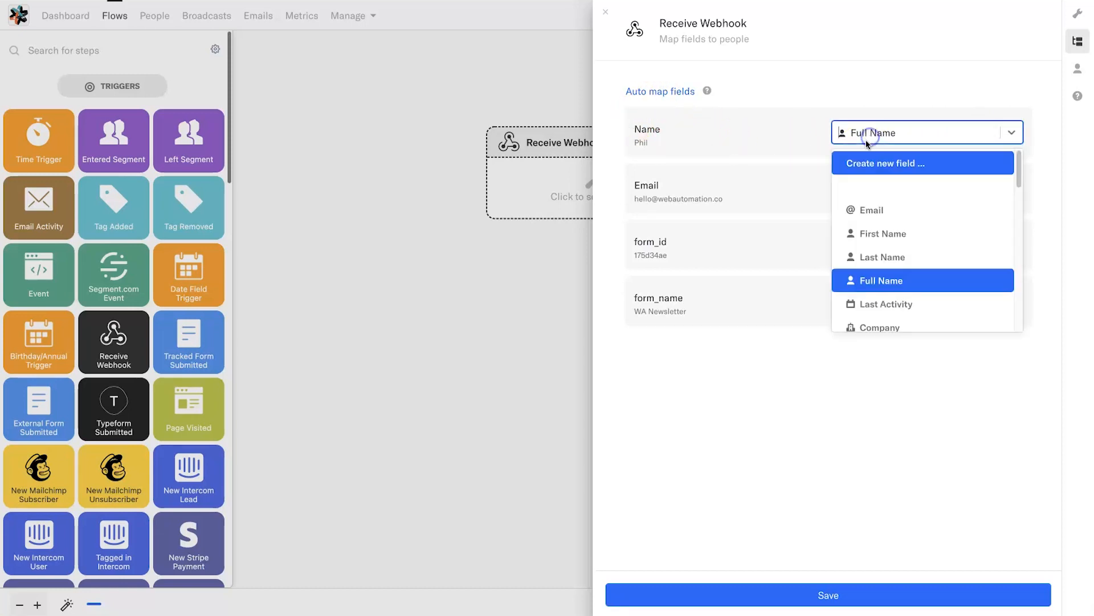
pyautogui.click(892, 239)
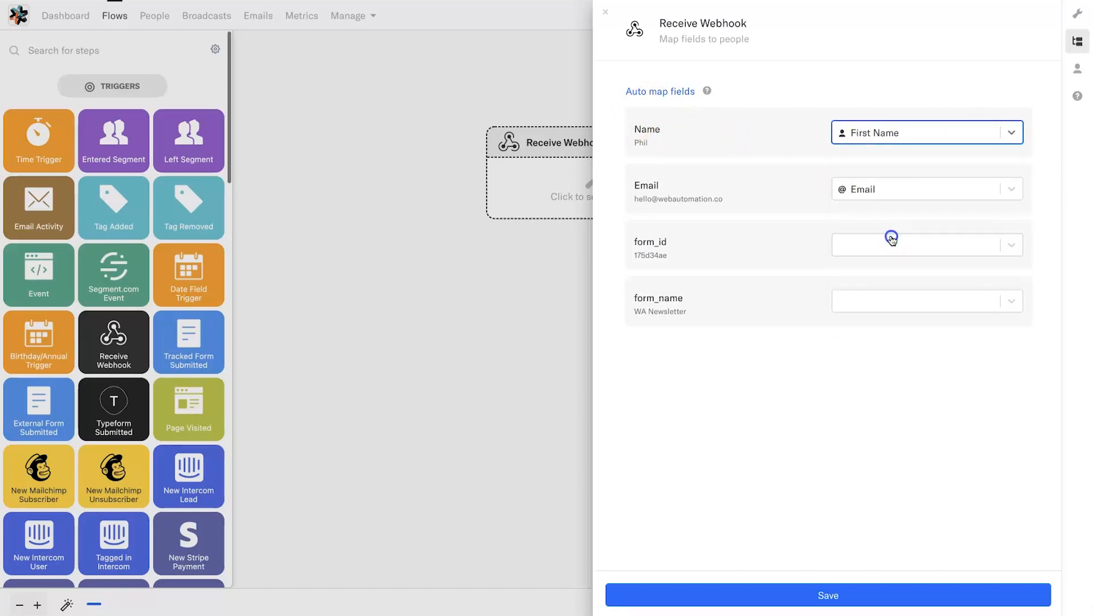
pyautogui.click(713, 144)
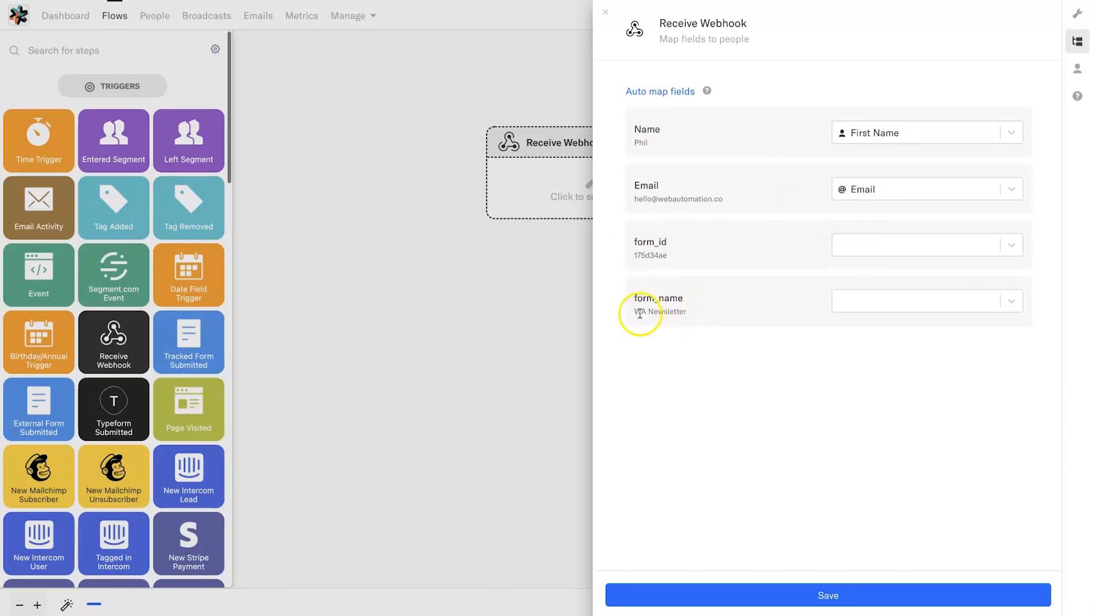
# - Choose Create new field for the form_name mapping
pyautogui.click(831, 308)
pyautogui.scroll(-10, 864, 358)
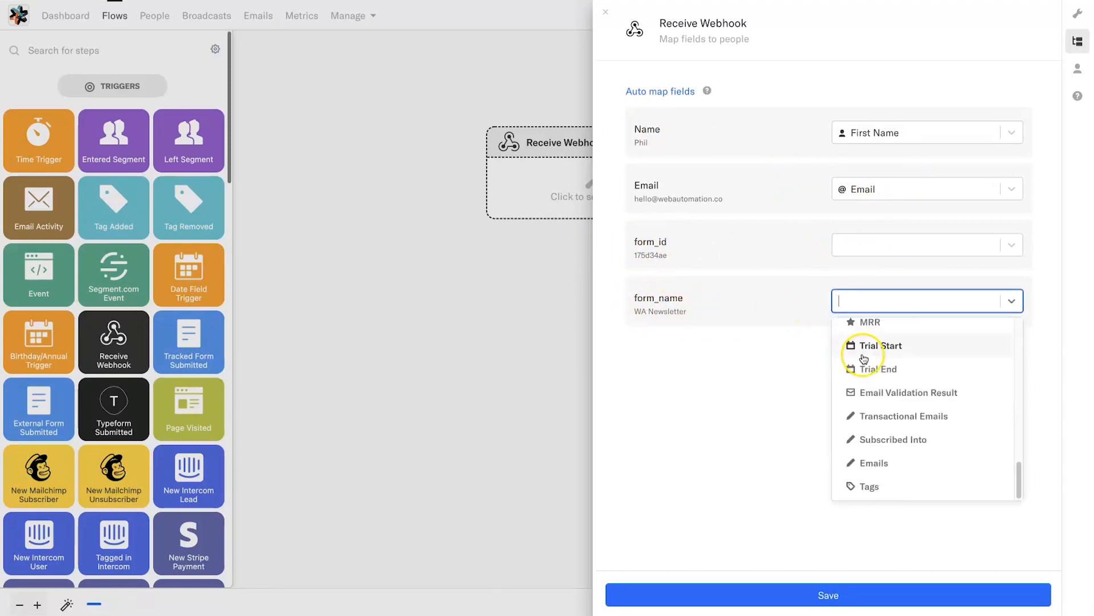
pyautogui.scroll(4, 864, 358)
pyautogui.scroll(-5, 865, 359)
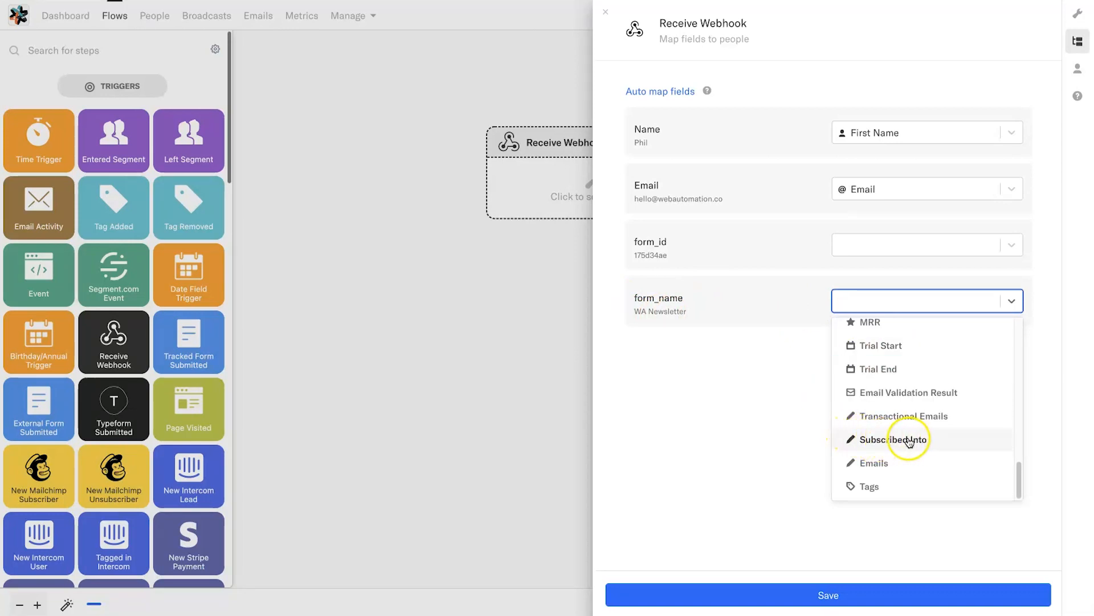
pyautogui.scroll(10, 909, 442)
pyautogui.click(904, 333)
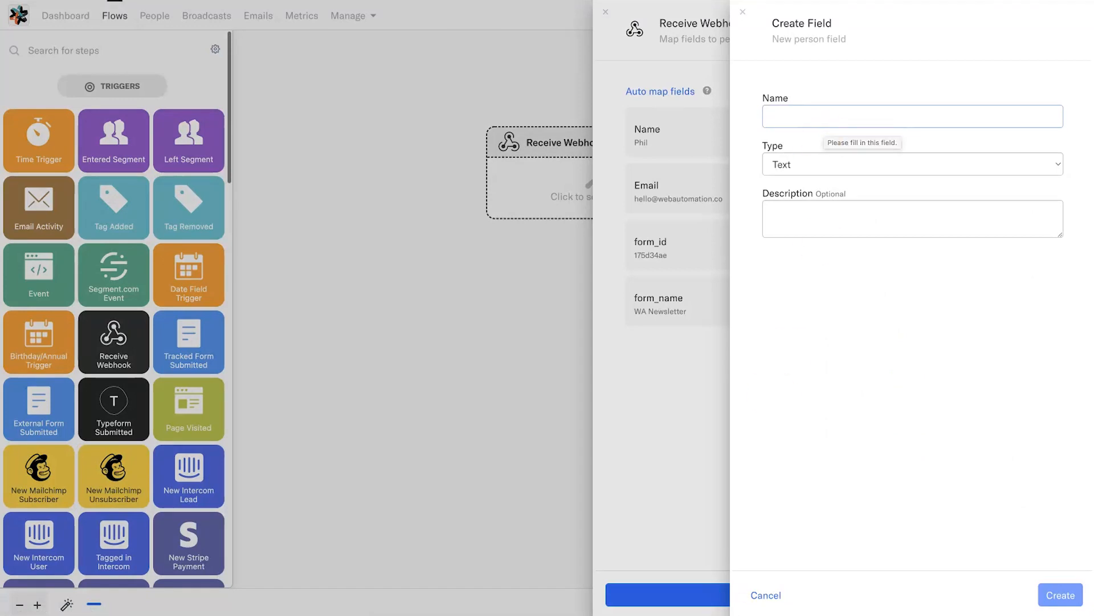
# - Create a Text person field named 'Subscription Form' and map form_name to it
pyautogui.click(765, 595)
pyautogui.click(870, 304)
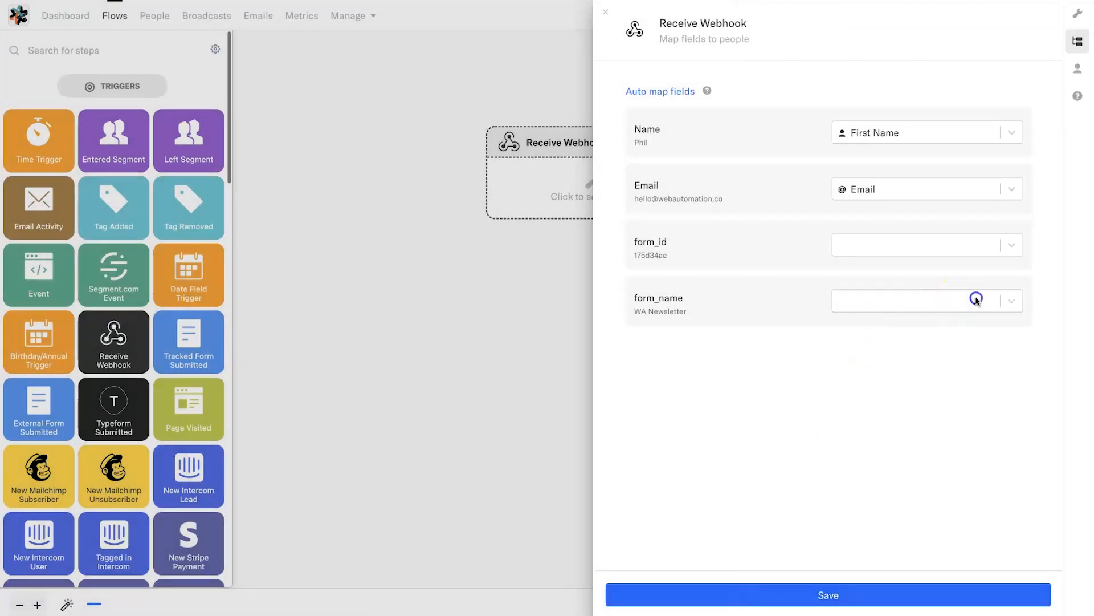
pyautogui.click(904, 298)
pyautogui.click(882, 332)
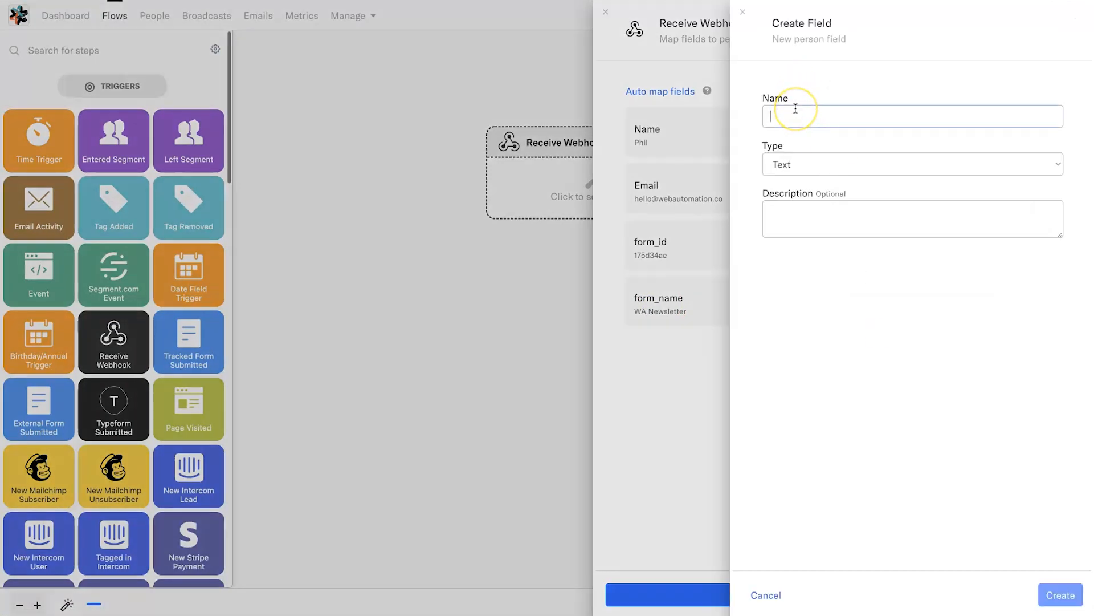
pyautogui.write('Su')
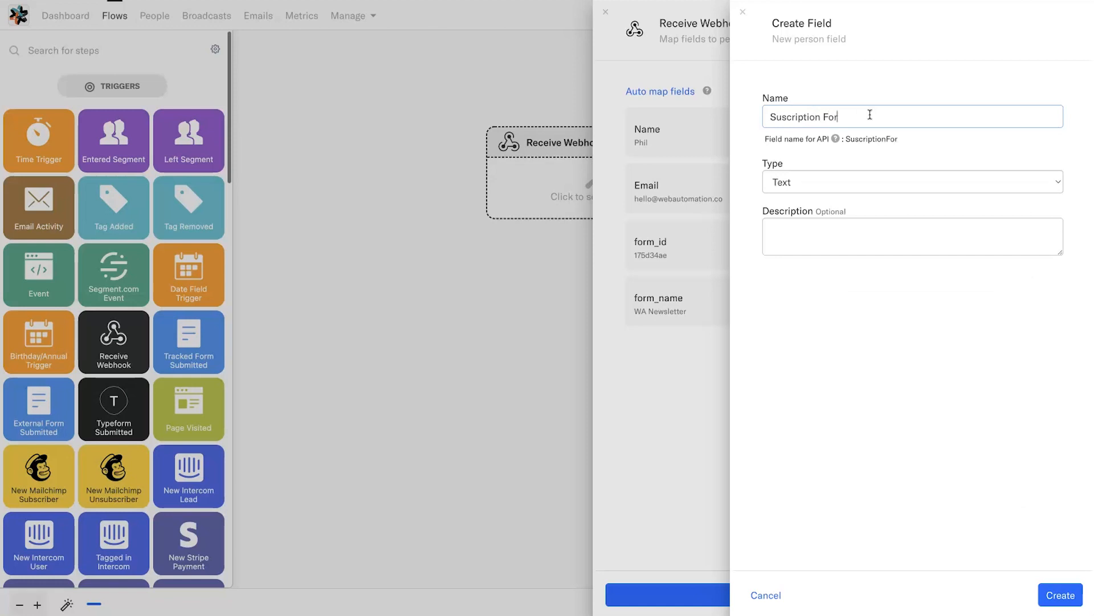
pyautogui.write('b')
pyautogui.click(907, 116)
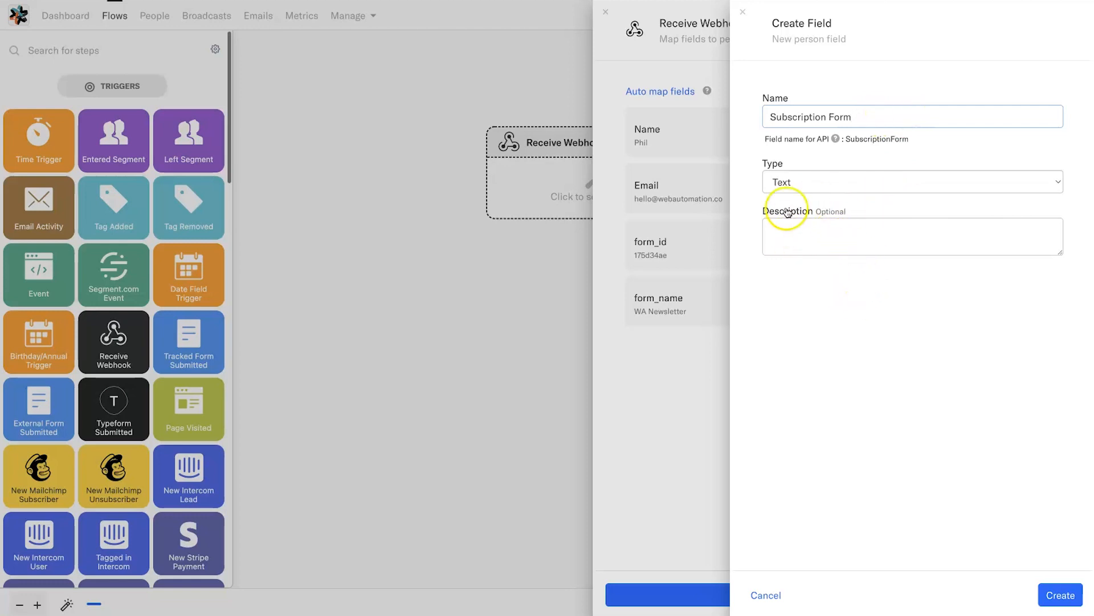
pyautogui.click(789, 188)
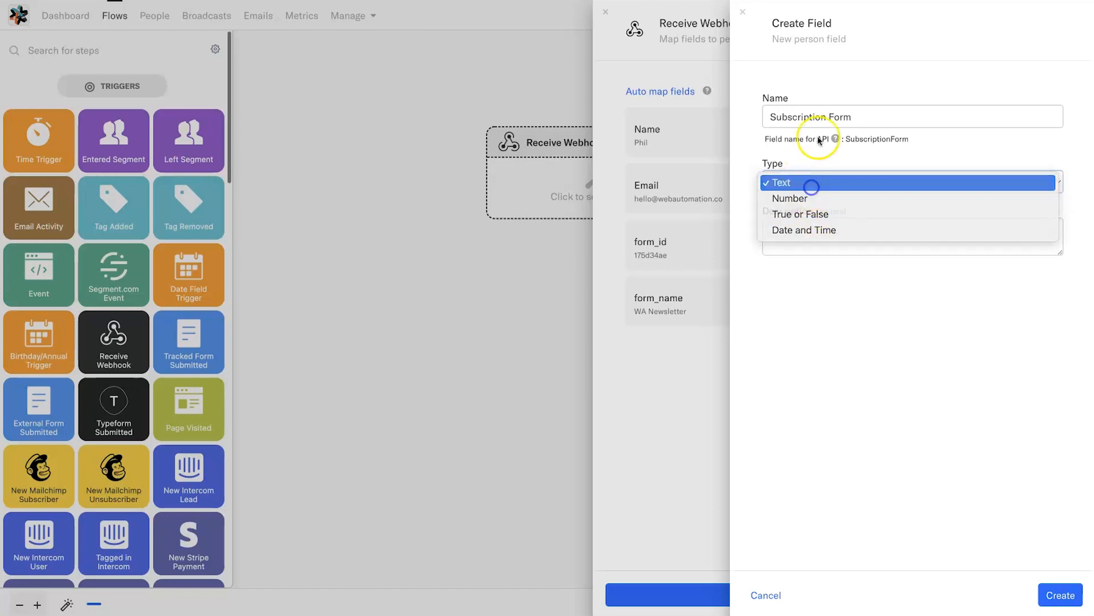
pyautogui.click(809, 182)
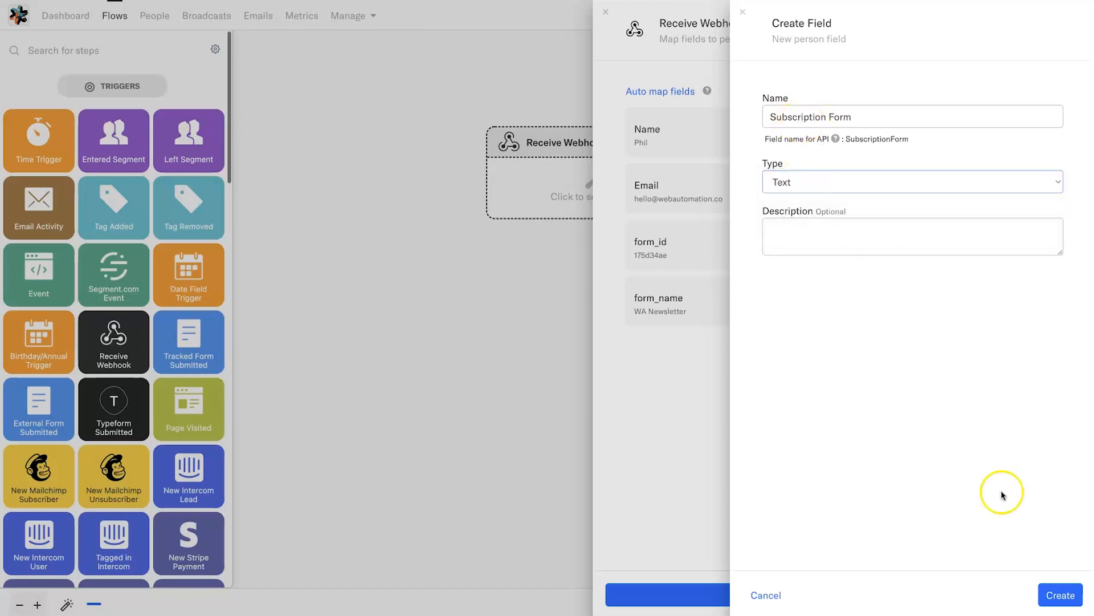
pyautogui.click(1063, 595)
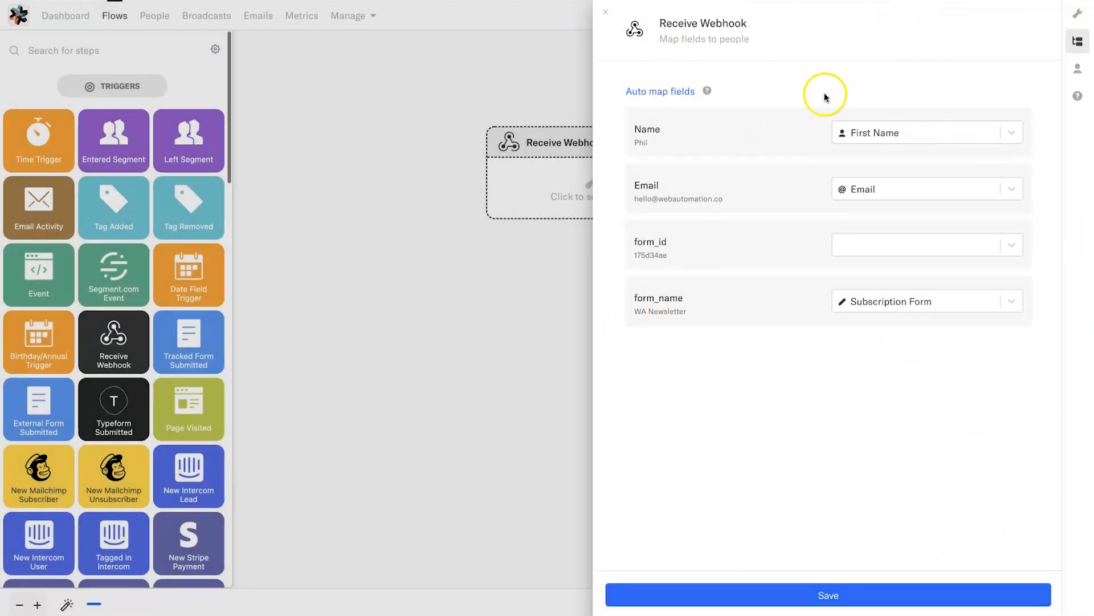
# - Save the field mapping and connect a new Add Tag step below the Receive Webhook trigger
pyautogui.click(830, 595)
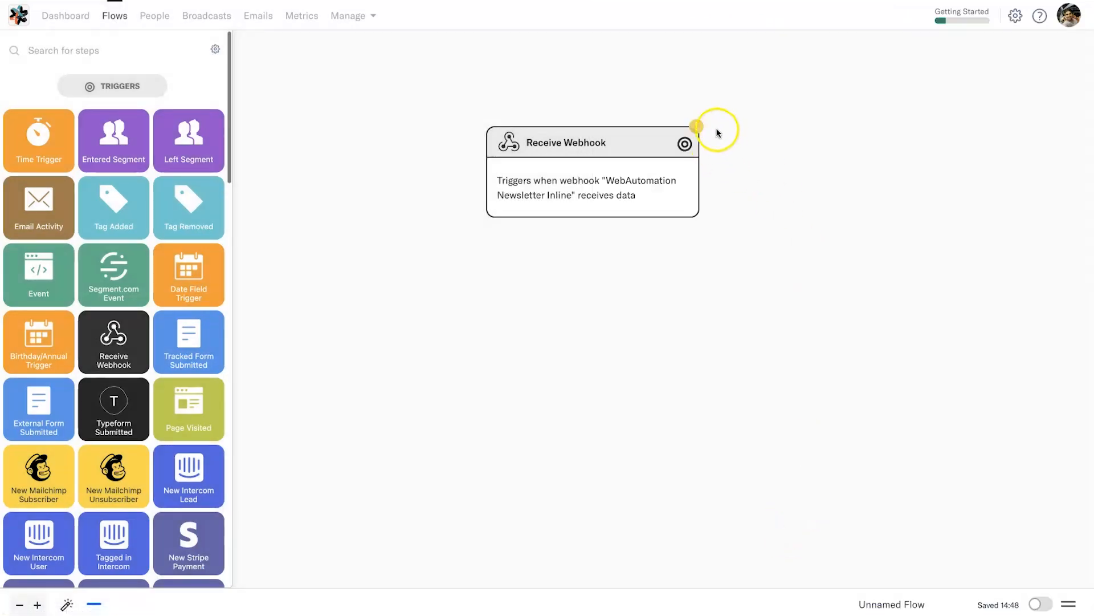
pyautogui.moveTo(699, 130)
pyautogui.scroll(-8, 119, 326)
pyautogui.scroll(-5, 119, 326)
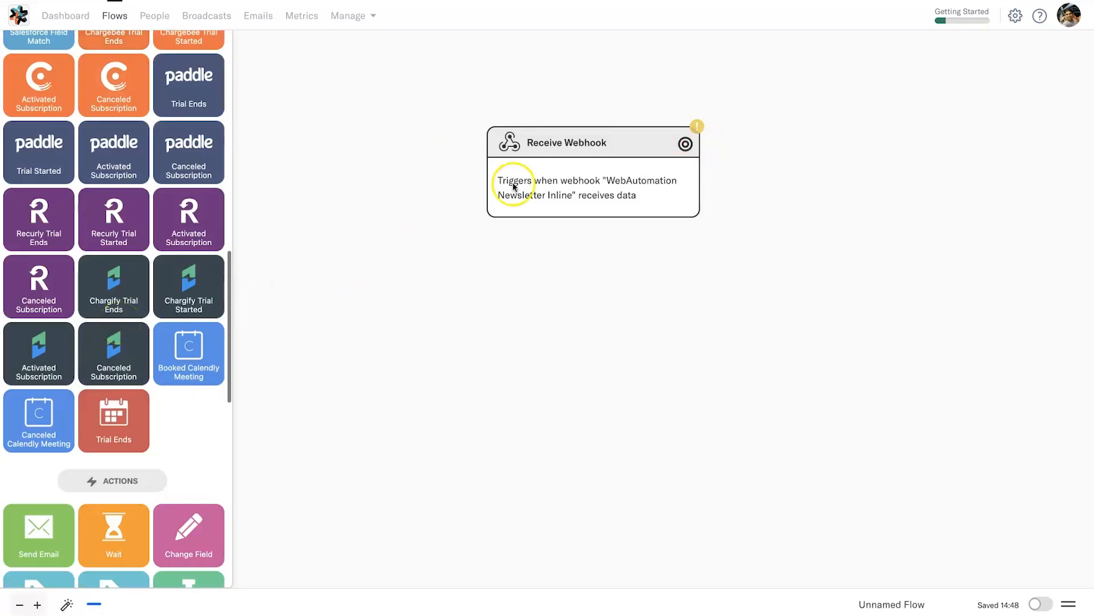
pyautogui.scroll(-3, 175, 422)
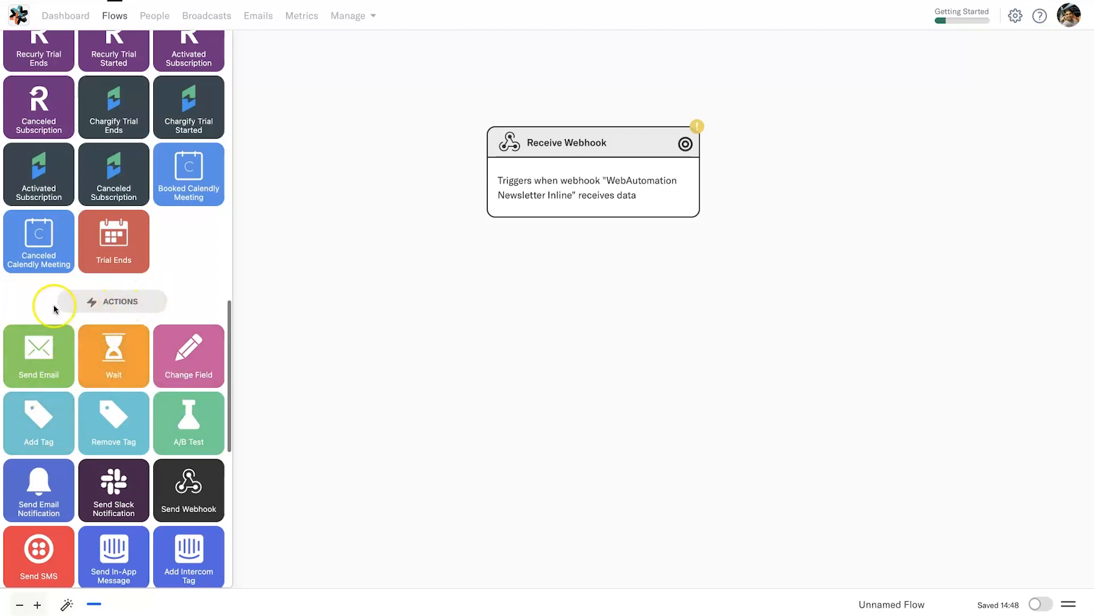
pyautogui.moveTo(11, 420); pyautogui.dragTo(568, 275)
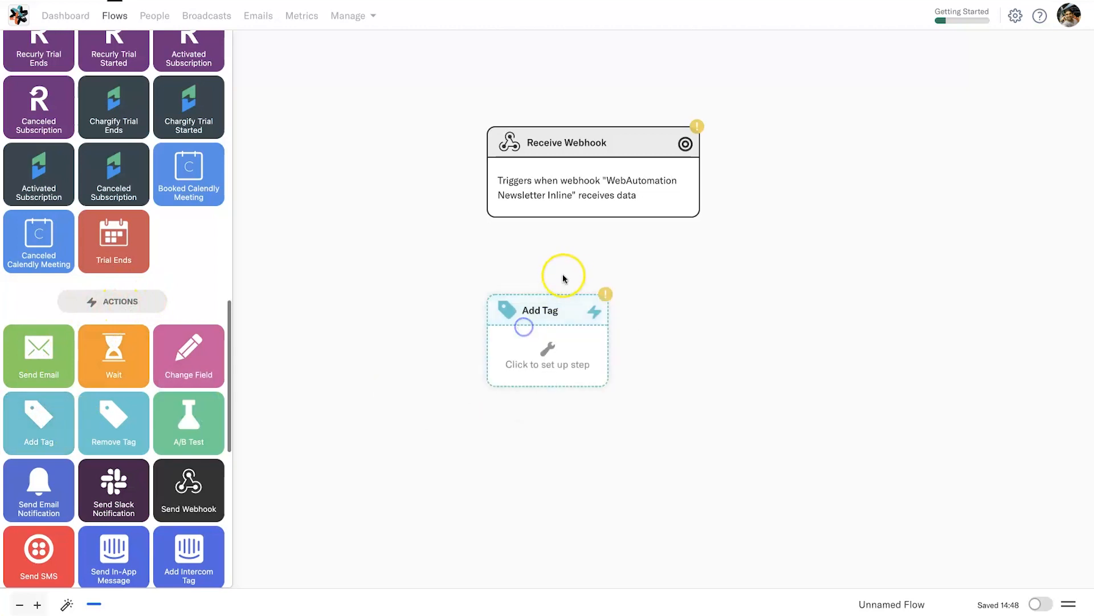
pyautogui.moveTo(592, 218); pyautogui.dragTo(539, 289)
pyautogui.moveTo(532, 348); pyautogui.dragTo(493, 329)
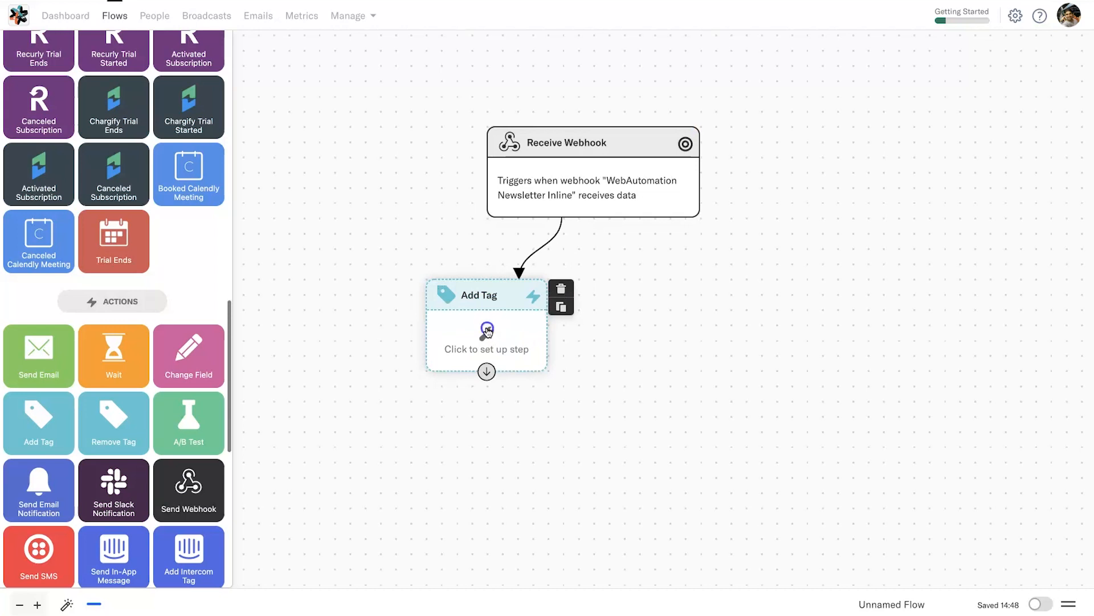
# - Set the Add Tag step to apply a newly created 'WebAutomation Newsletter' tag and save it
pyautogui.click(488, 331)
pyautogui.click(788, 142)
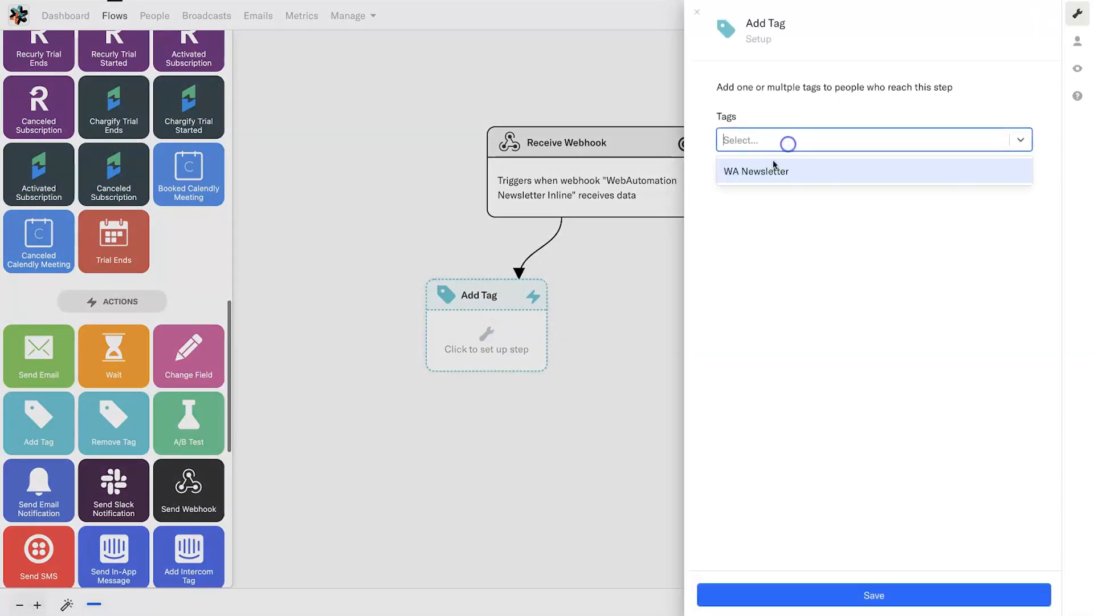
pyautogui.click(766, 139)
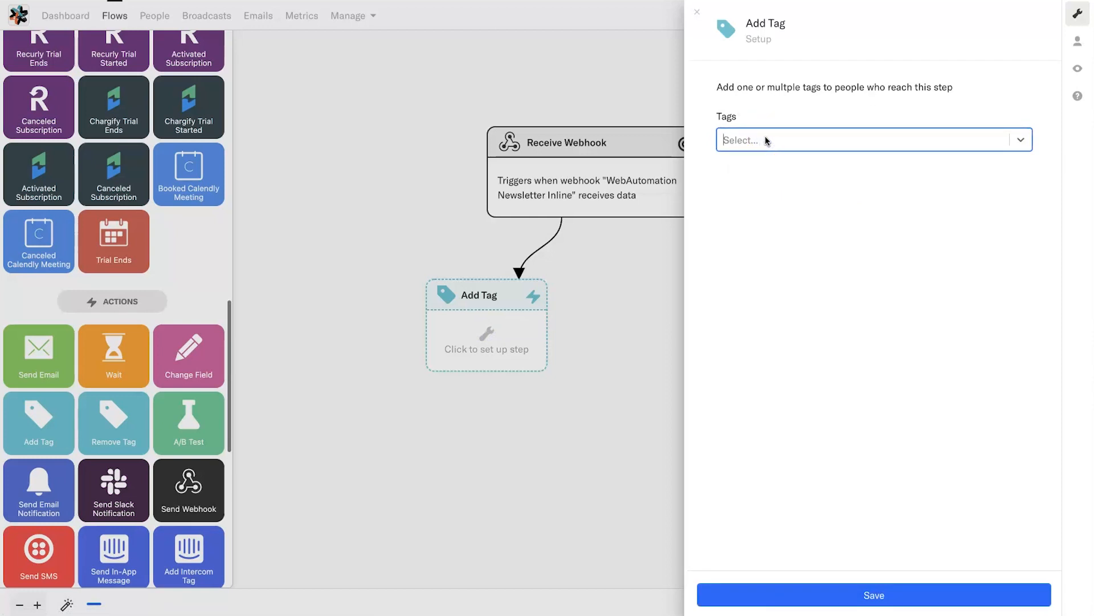
pyautogui.click(765, 139)
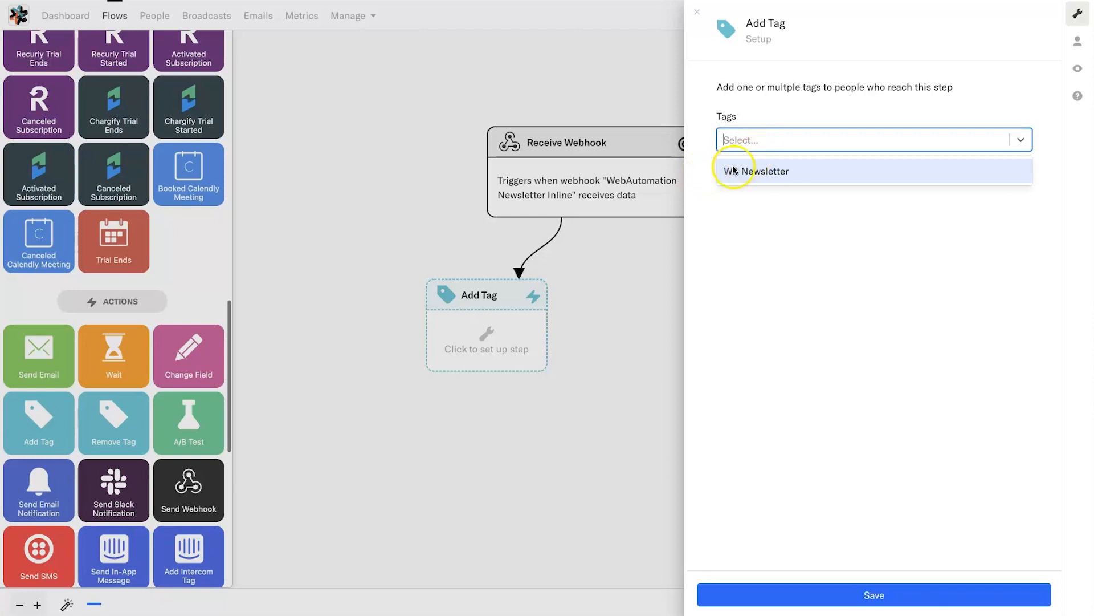
pyautogui.click(760, 150)
pyautogui.write('WebAutomation Newsletter')
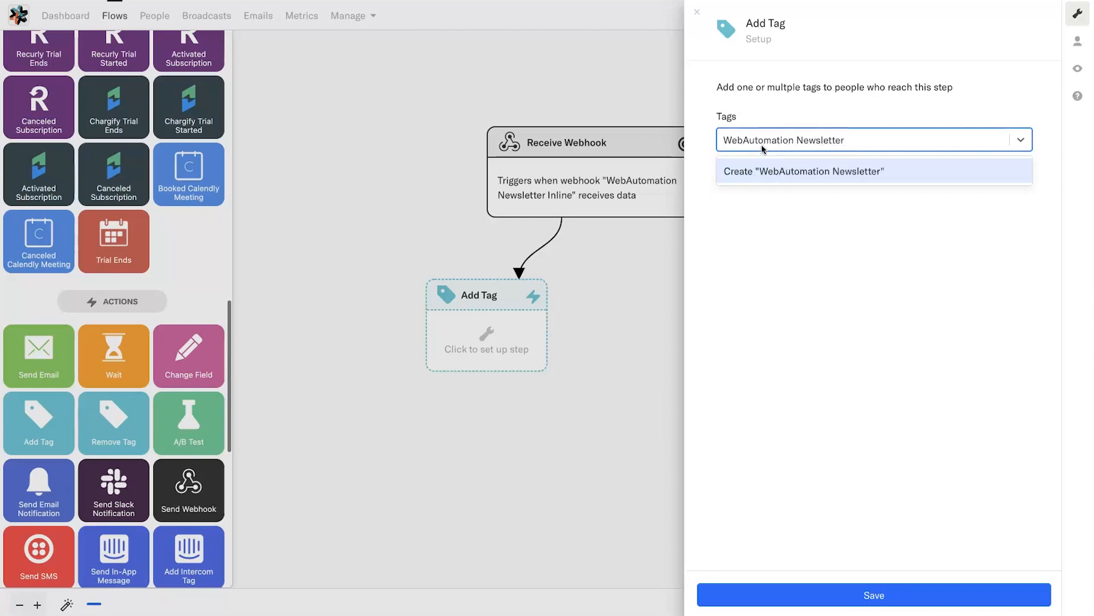
pyautogui.click(751, 171)
pyautogui.click(875, 140)
pyautogui.click(875, 144)
pyautogui.click(833, 593)
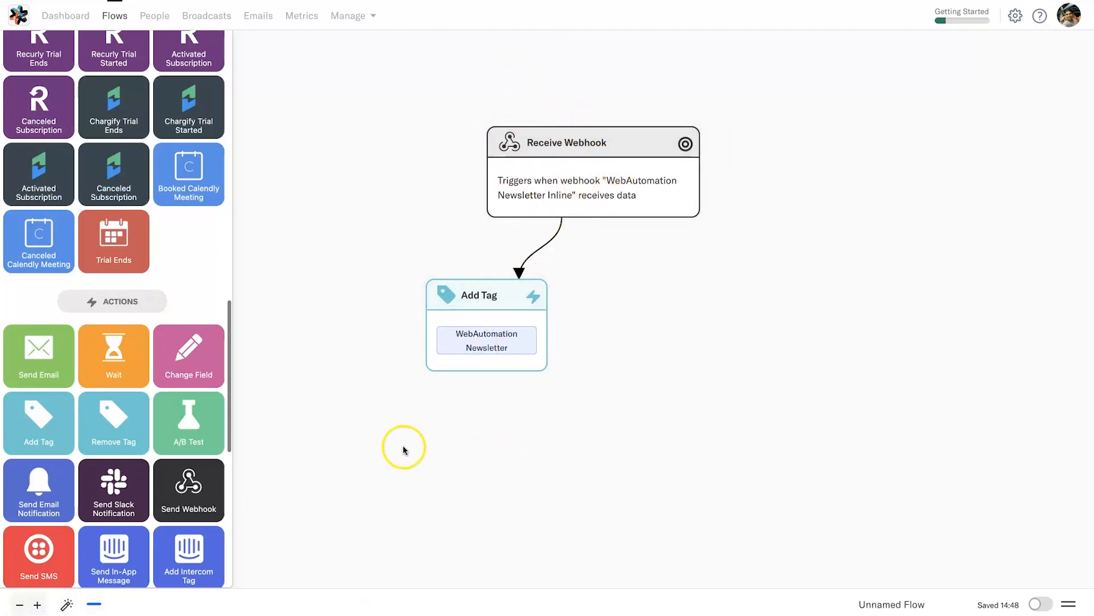
# - Add a Send Email step connected from the Receive Webhook trigger
pyautogui.scroll(-3, 194, 420)
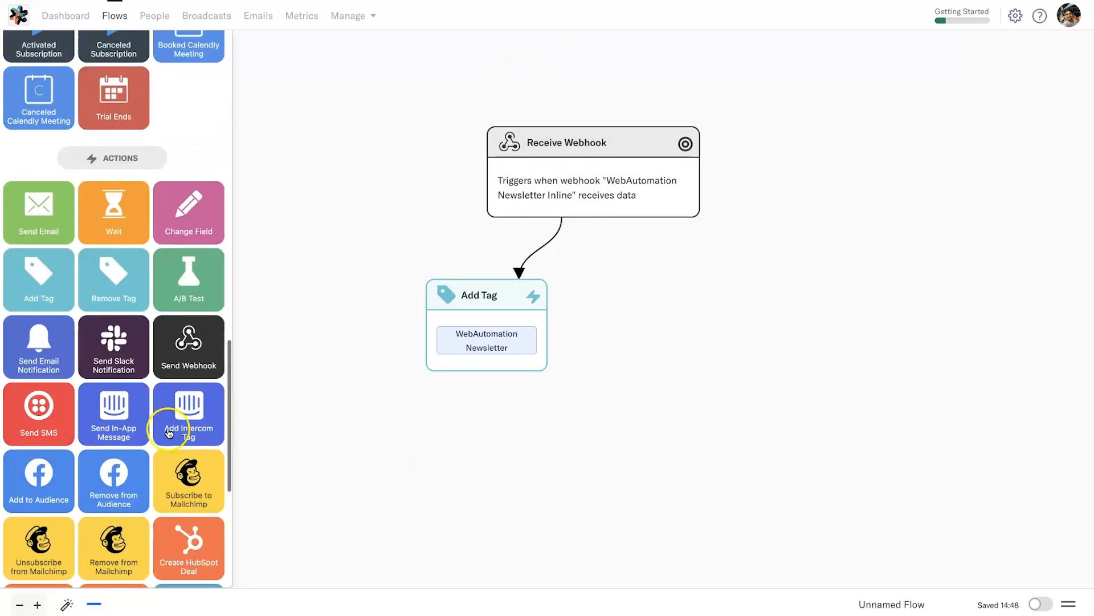
pyautogui.moveTo(39, 194); pyautogui.dragTo(684, 327)
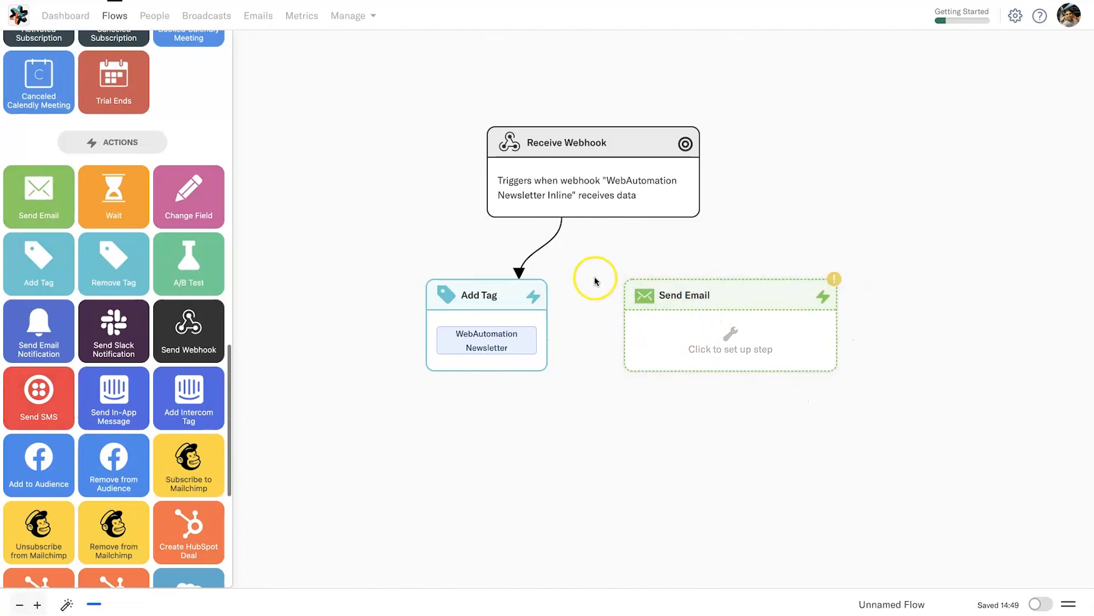
pyautogui.moveTo(594, 217); pyautogui.dragTo(673, 273)
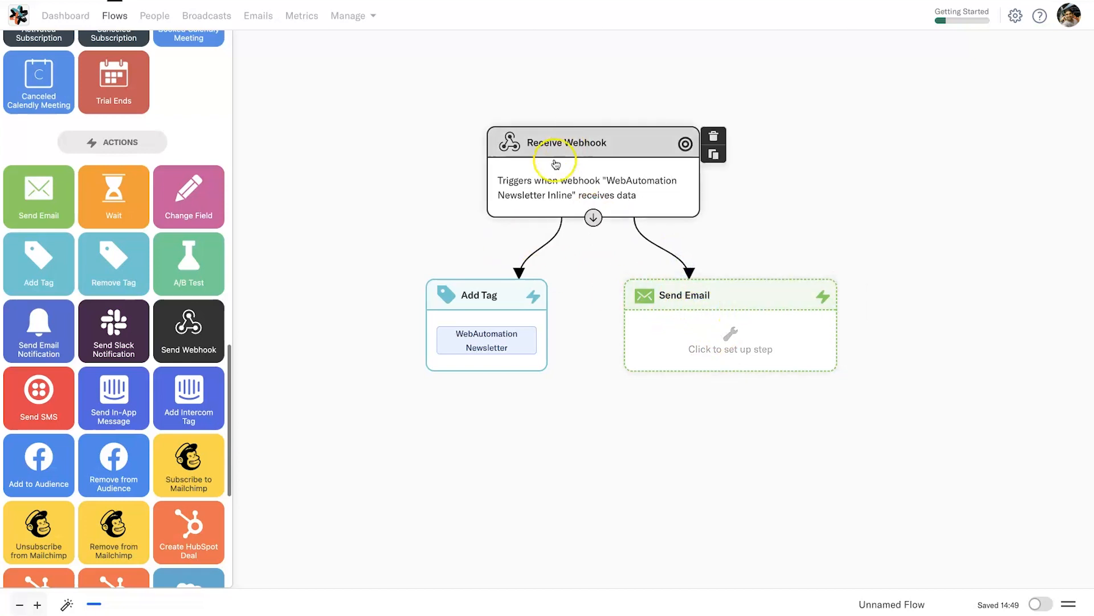
# - Create a new drag-and-drop email for the Send Email step
pyautogui.click(734, 338)
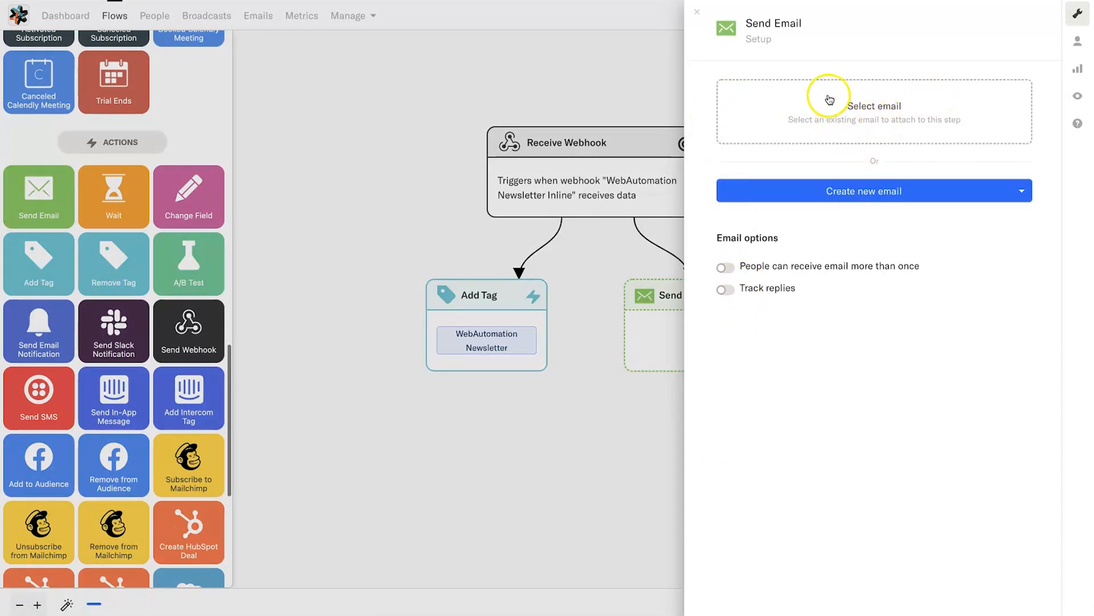
pyautogui.click(848, 115)
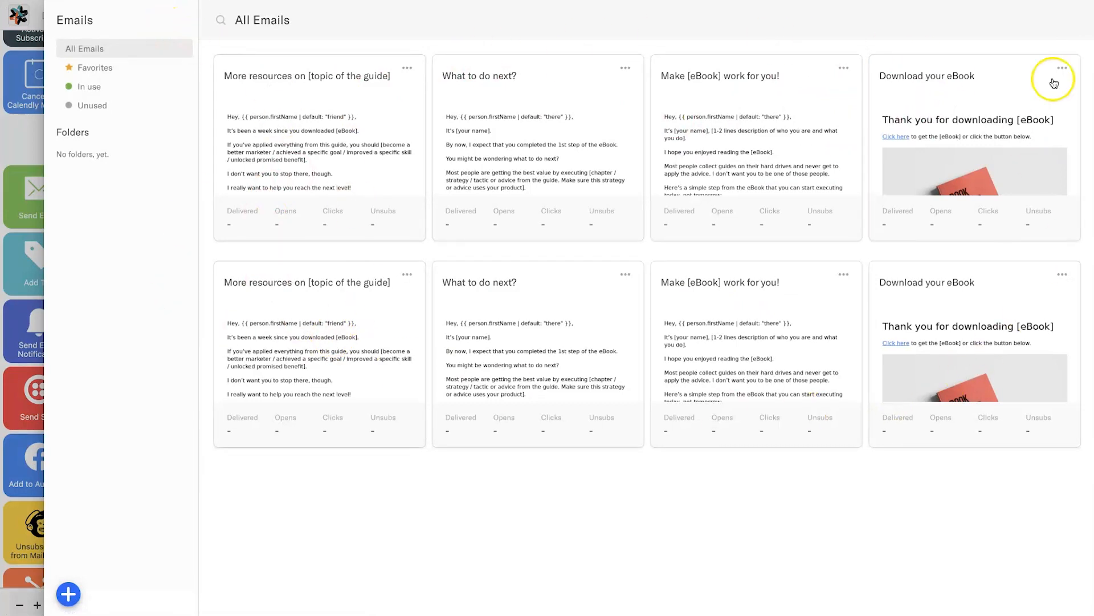
pyautogui.click(326, 567)
pyautogui.click(3, 509)
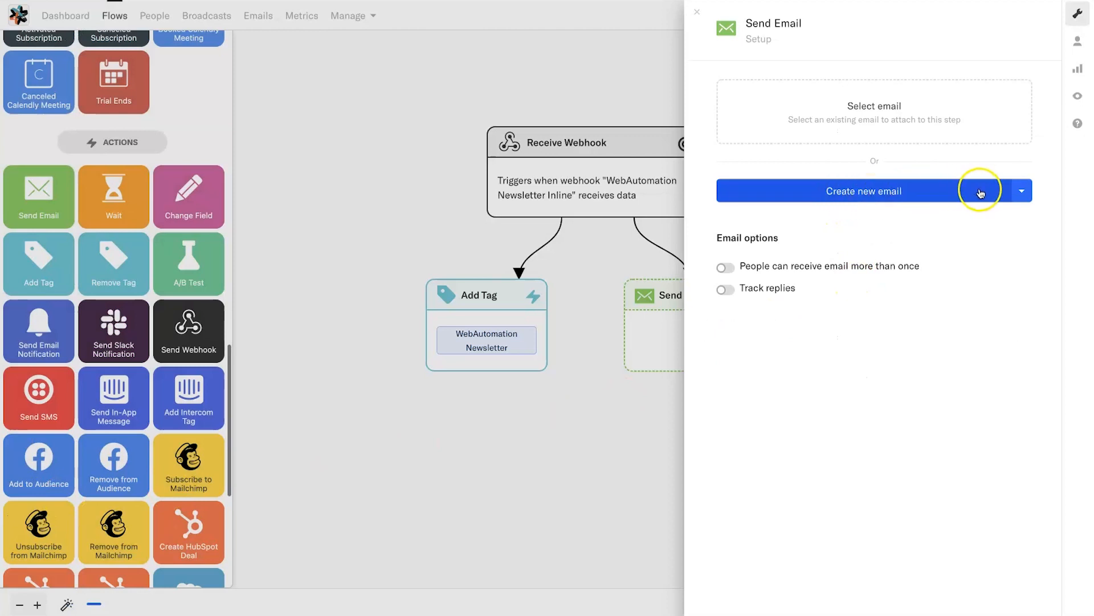
pyautogui.click(1023, 193)
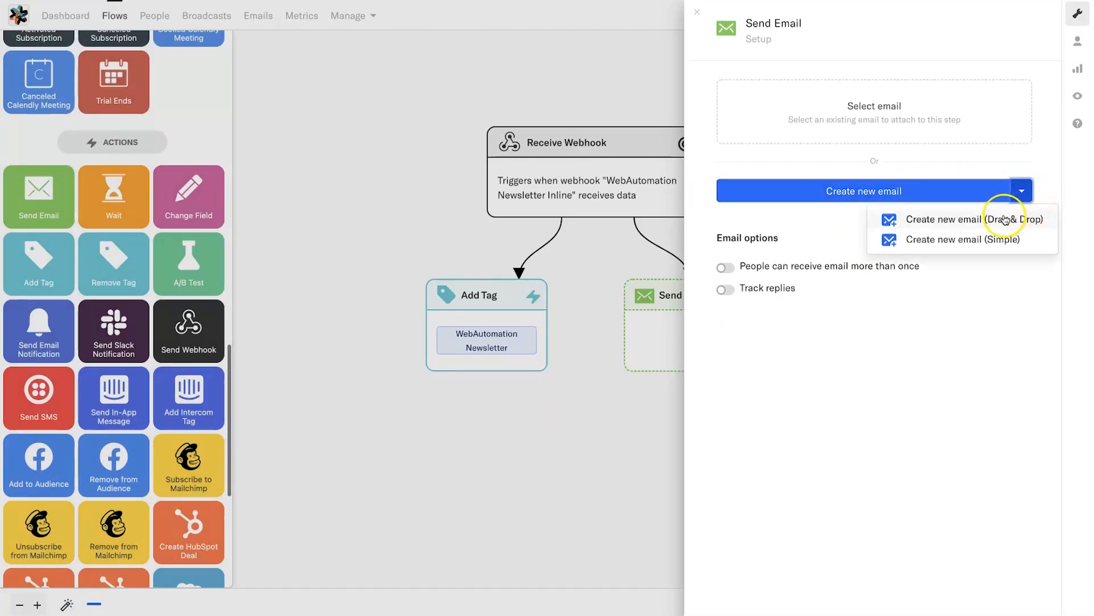
pyautogui.click(932, 222)
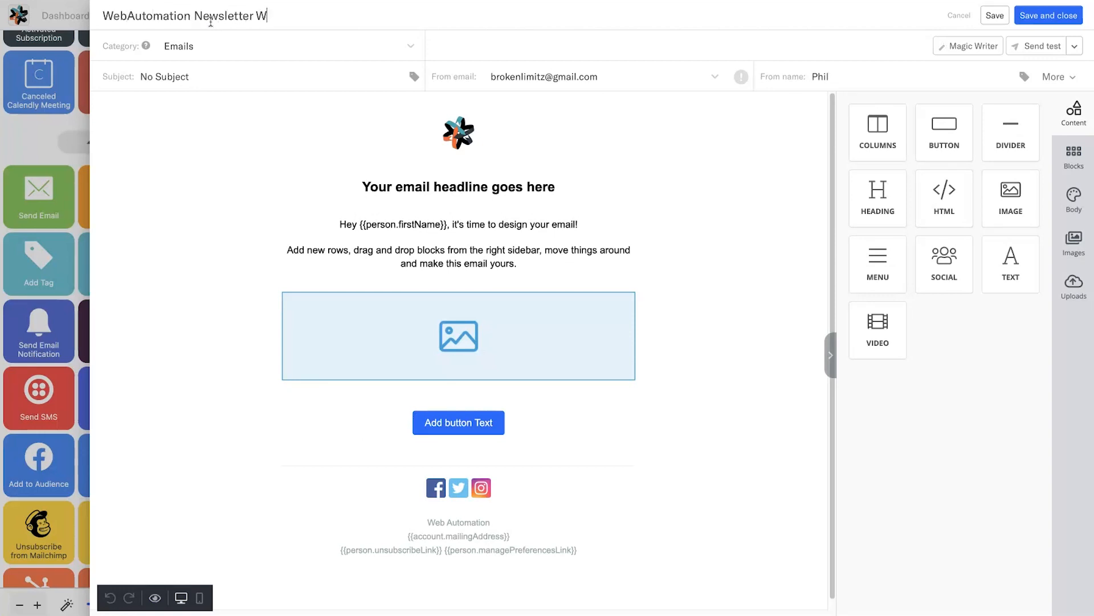
# - Set the subject to 'Hey {{person.firstName}}, You're in!' using the First Name tag
pyautogui.click(192, 73)
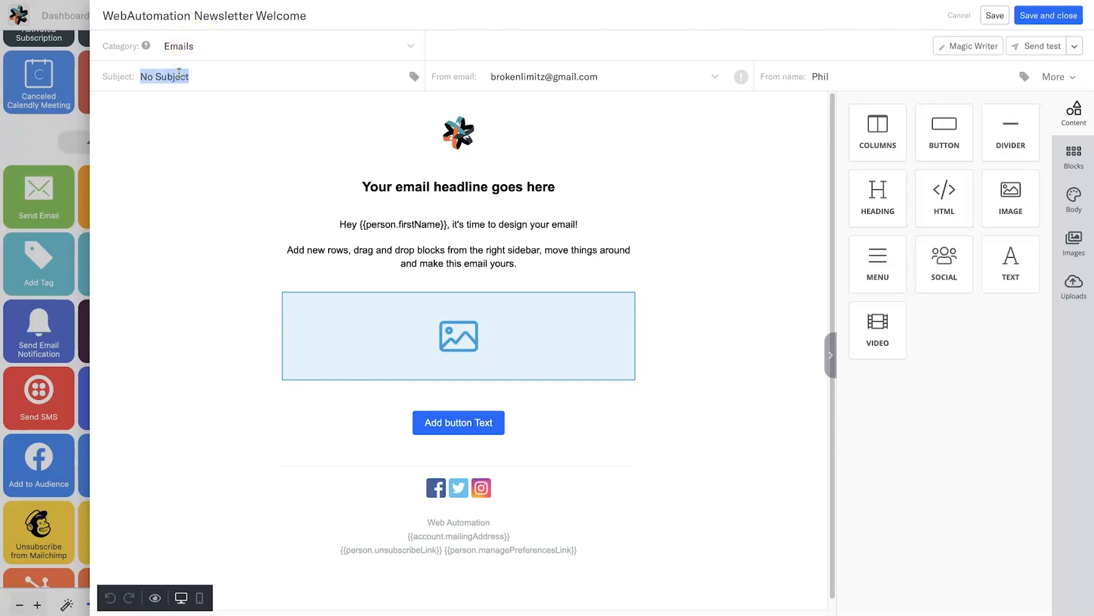
pyautogui.write('Hey')
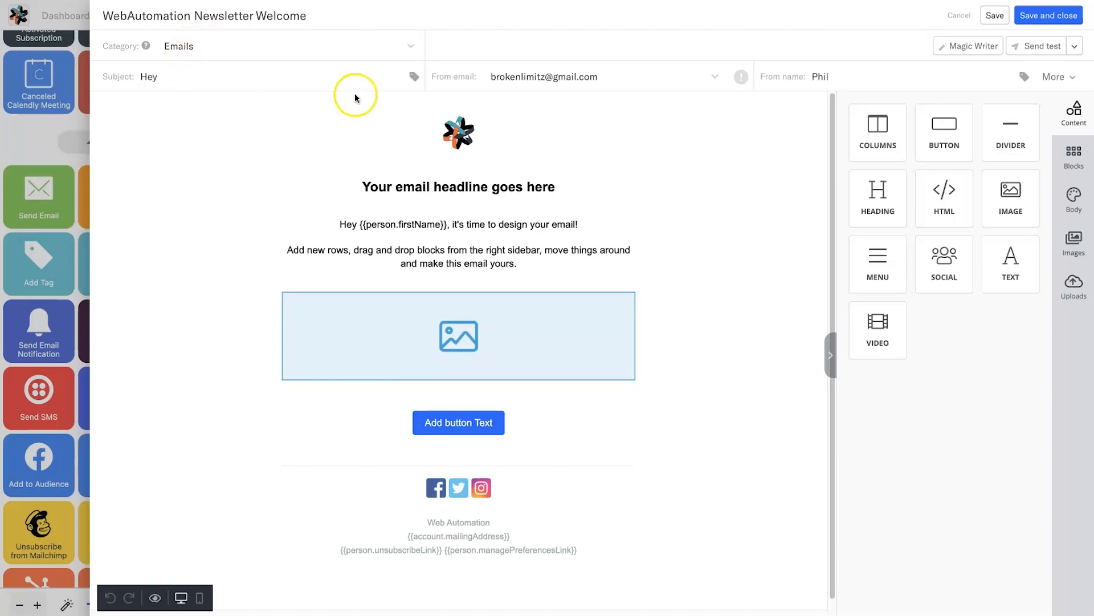
pyautogui.click(414, 77)
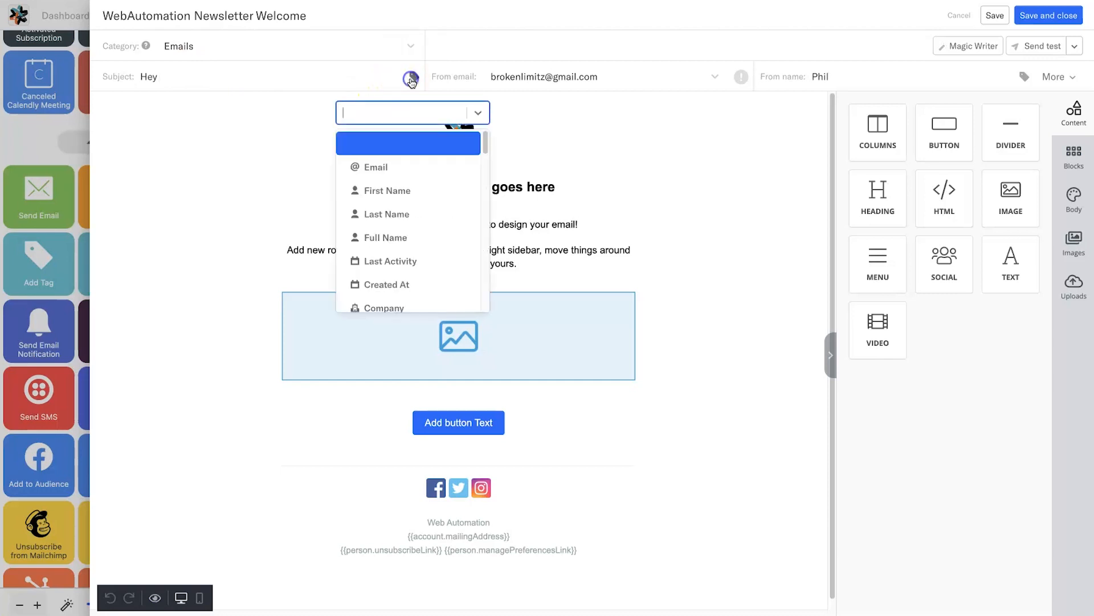
pyautogui.click(388, 190)
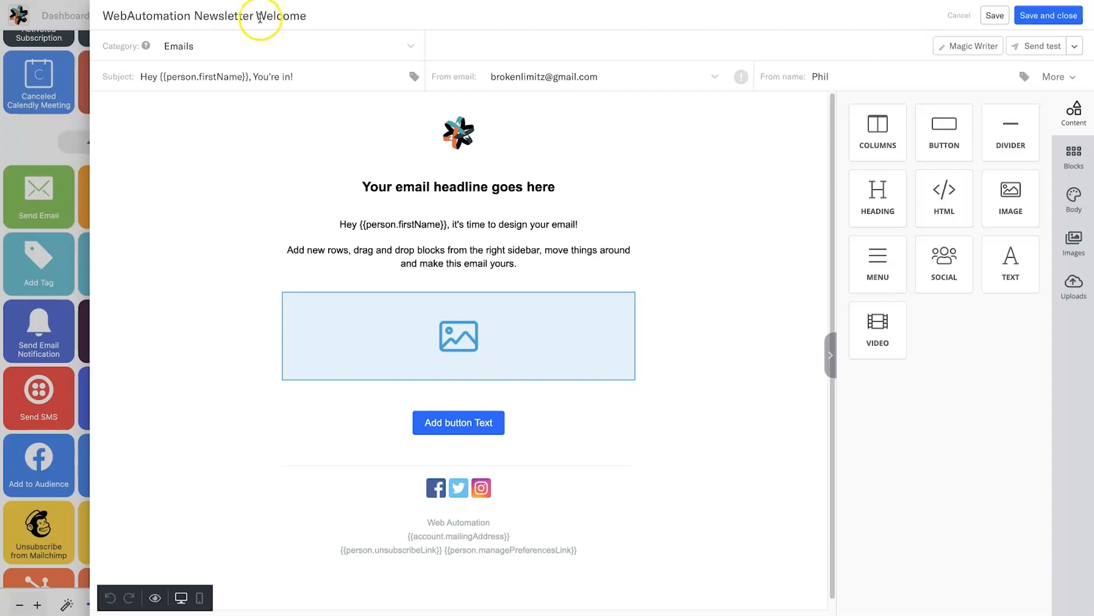
# - Choose the company hello@ sender address and set the from name to 'Web Automation'
pyautogui.click(539, 74)
pyautogui.click(587, 107)
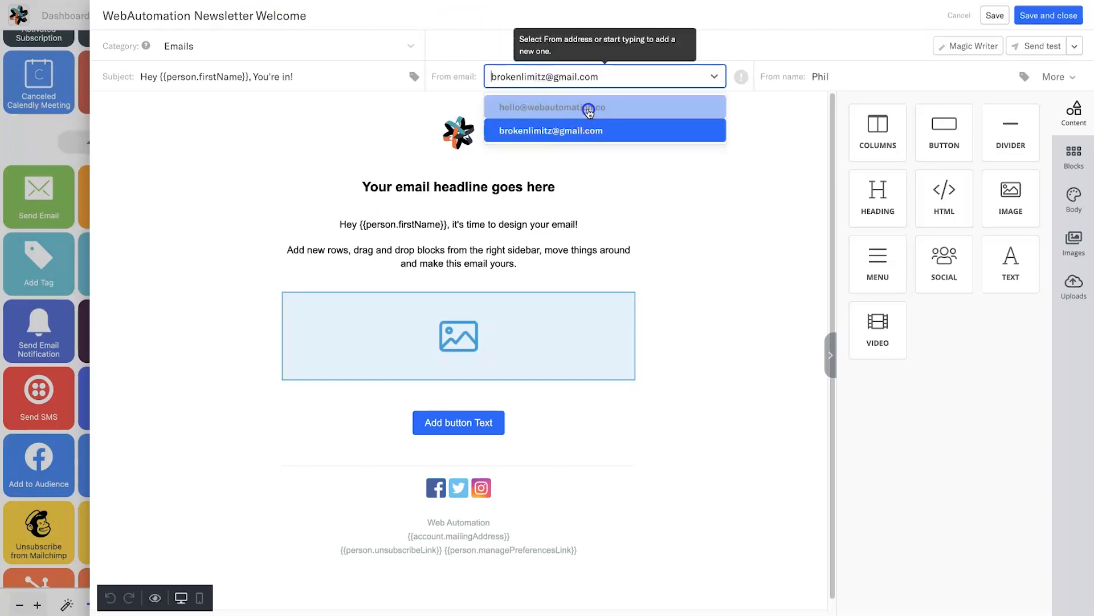
pyautogui.click(579, 94)
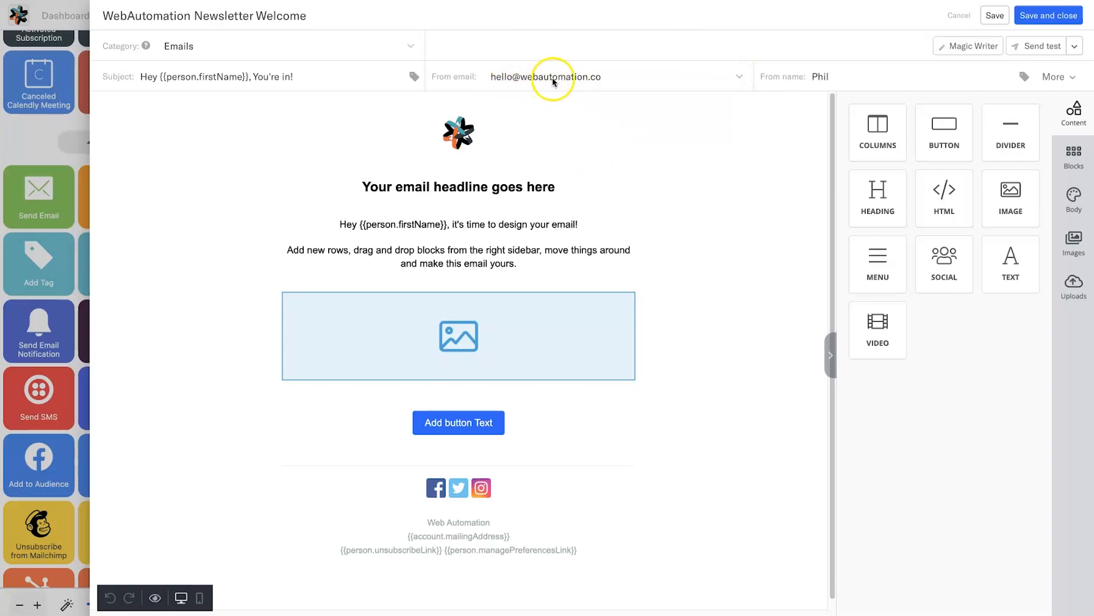
pyautogui.click(859, 78)
pyautogui.rightClick(860, 78)
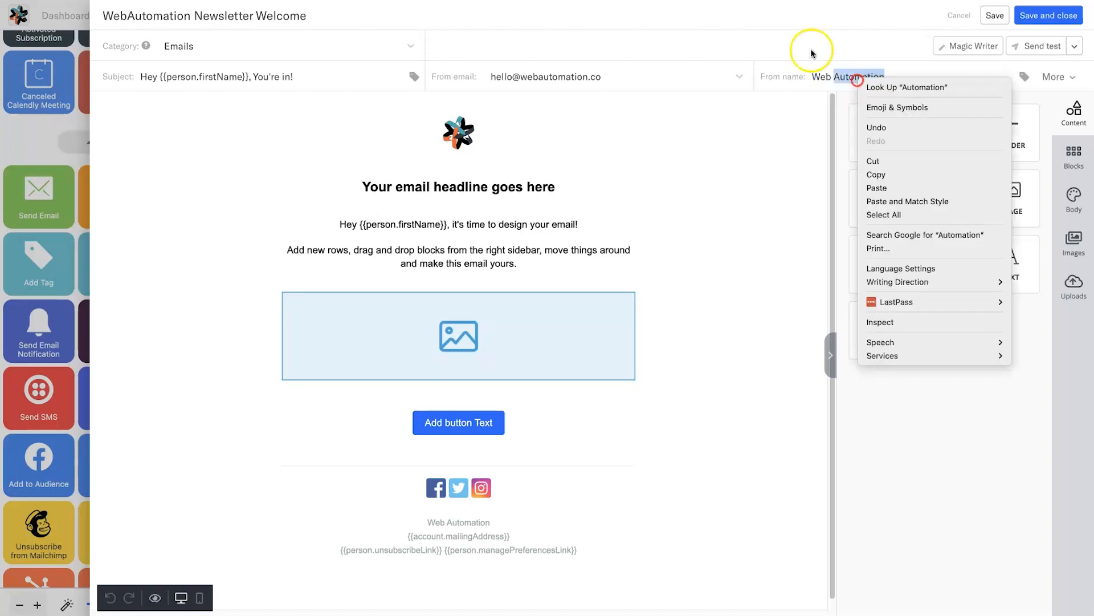
pyautogui.click(734, 152)
pyautogui.click(523, 188)
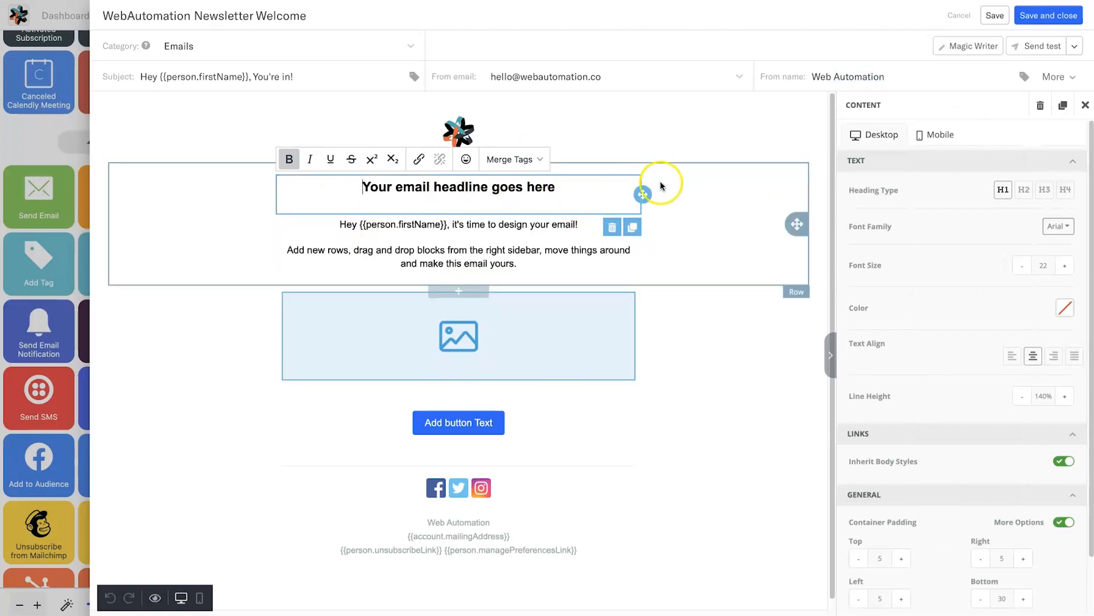
# - Move the headline below the intro text, then put it back above
pyautogui.moveTo(642, 195); pyautogui.dragTo(628, 276)
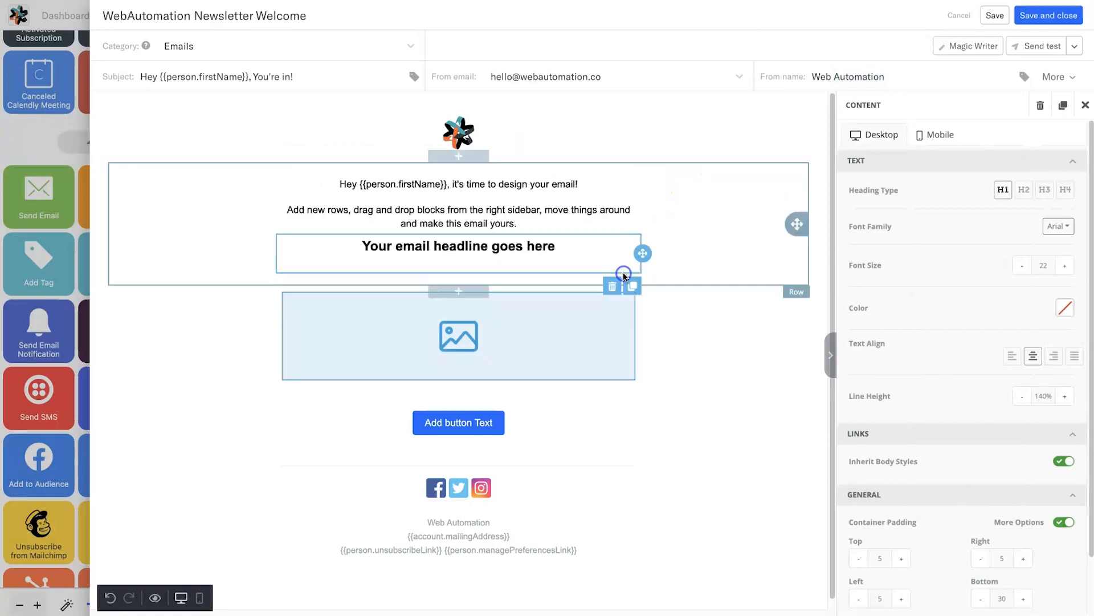
pyautogui.moveTo(638, 179); pyautogui.dragTo(638, 181)
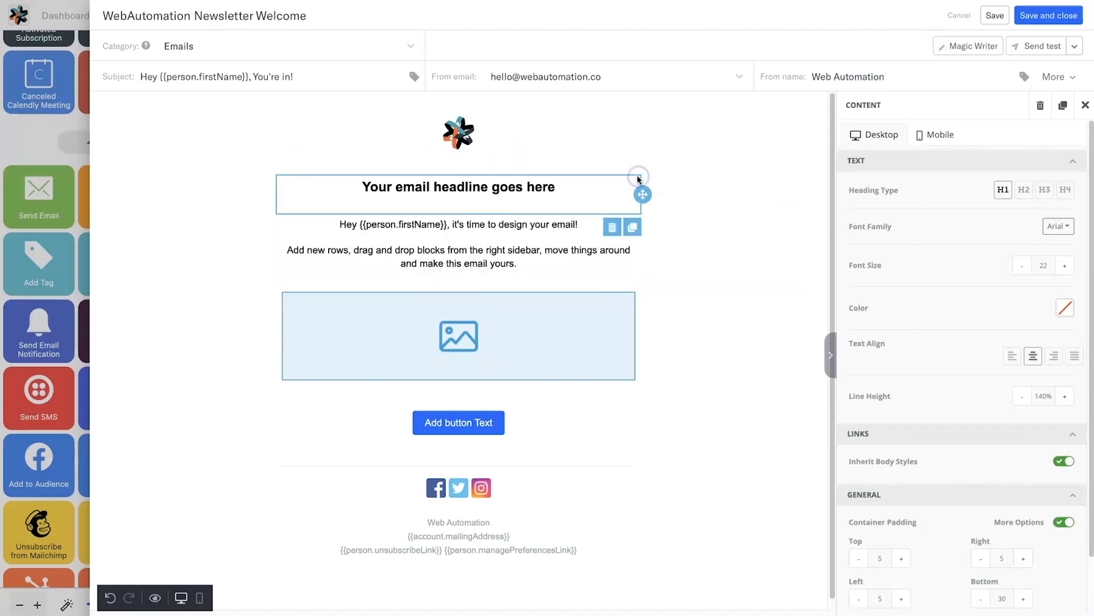
pyautogui.click(743, 129)
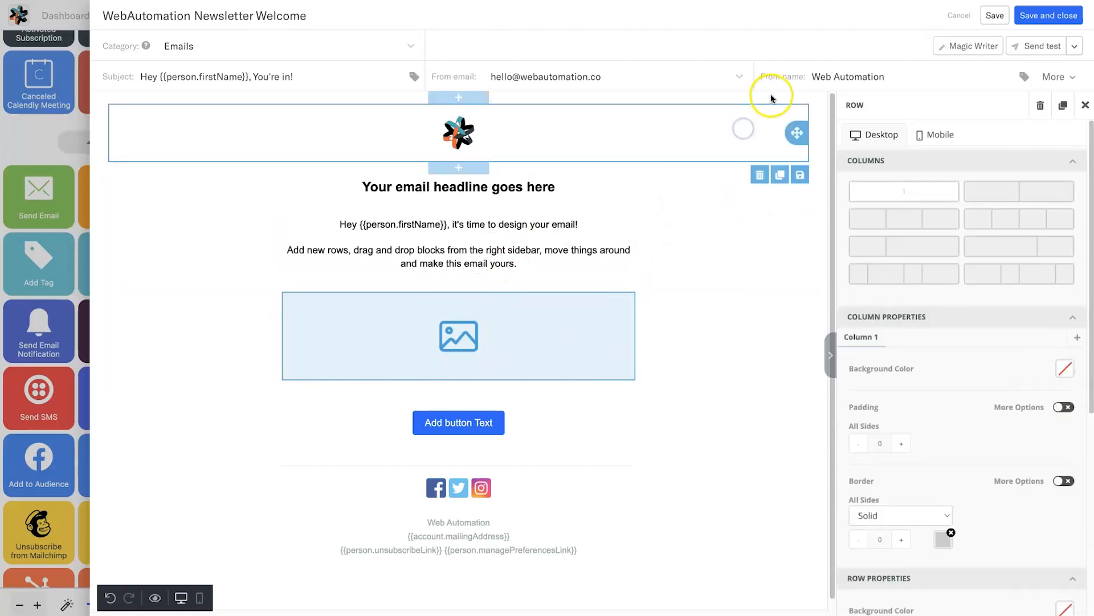
pyautogui.click(771, 98)
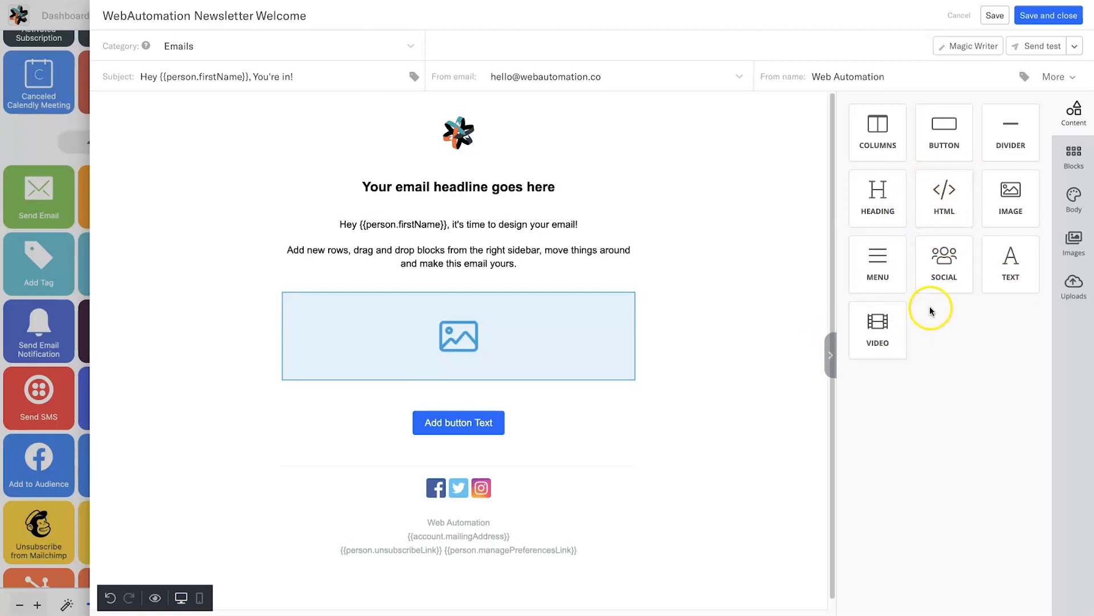
# - Browse the Blocks, Body, Images and Uploads sidebar panels, then select the headline block
pyautogui.click(1078, 178)
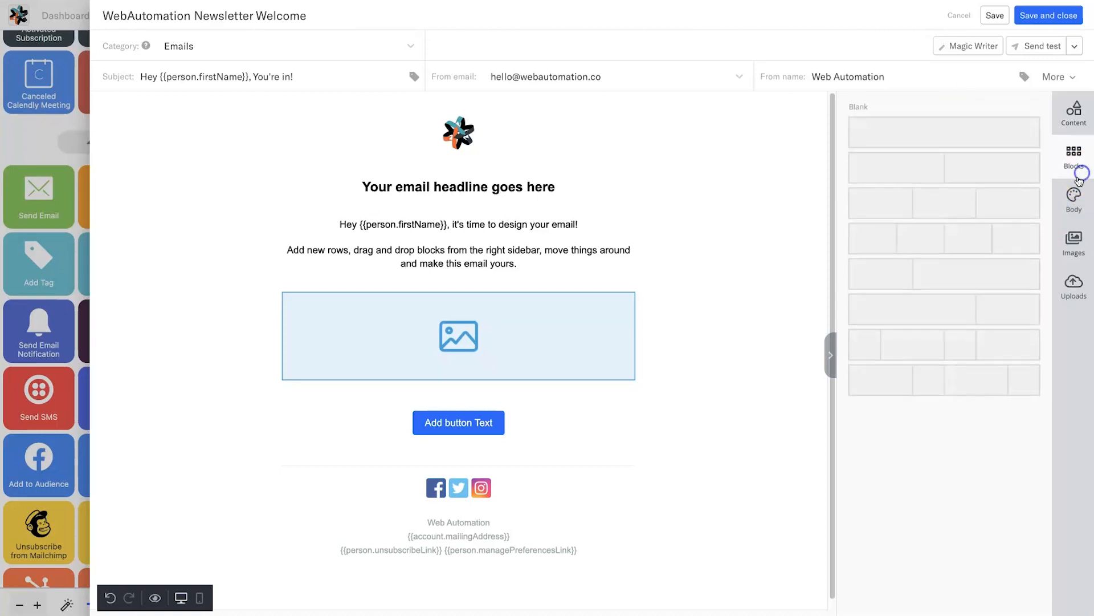
pyautogui.click(1074, 199)
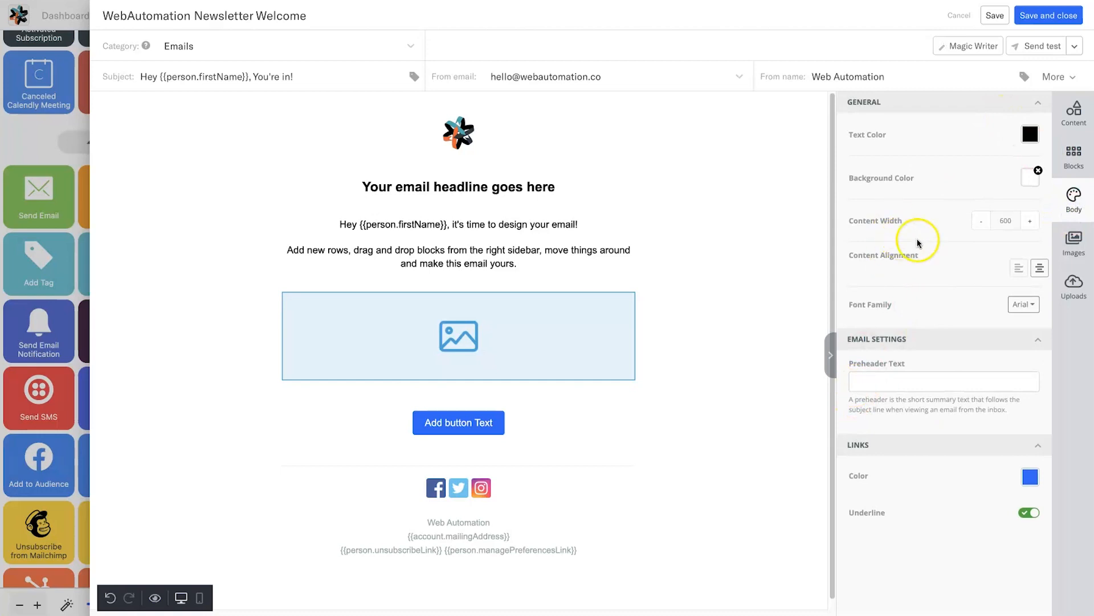
pyautogui.click(1072, 244)
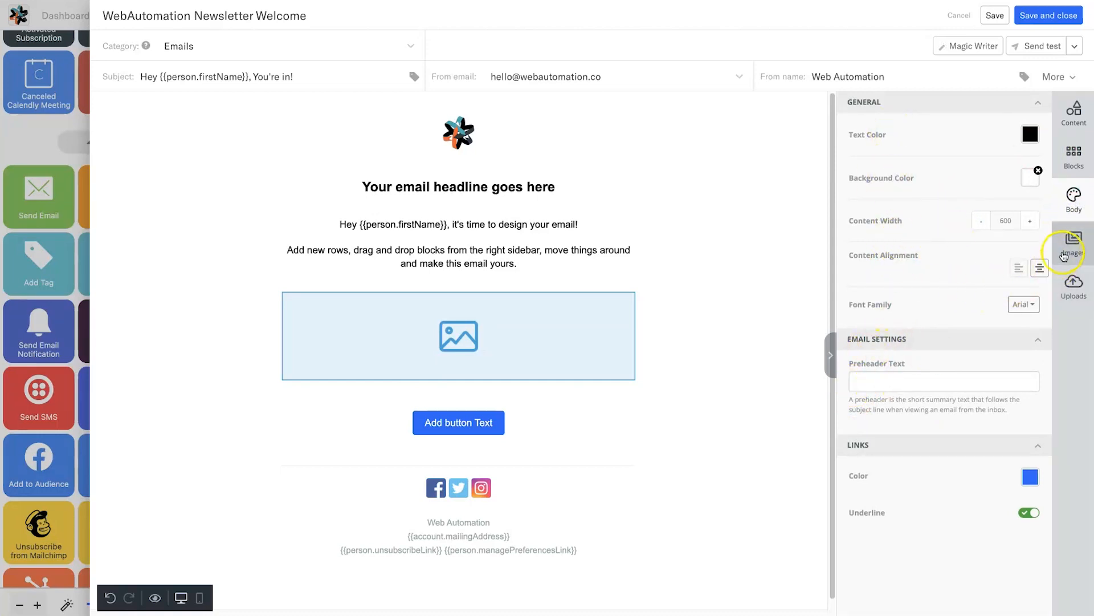
pyautogui.click(1070, 283)
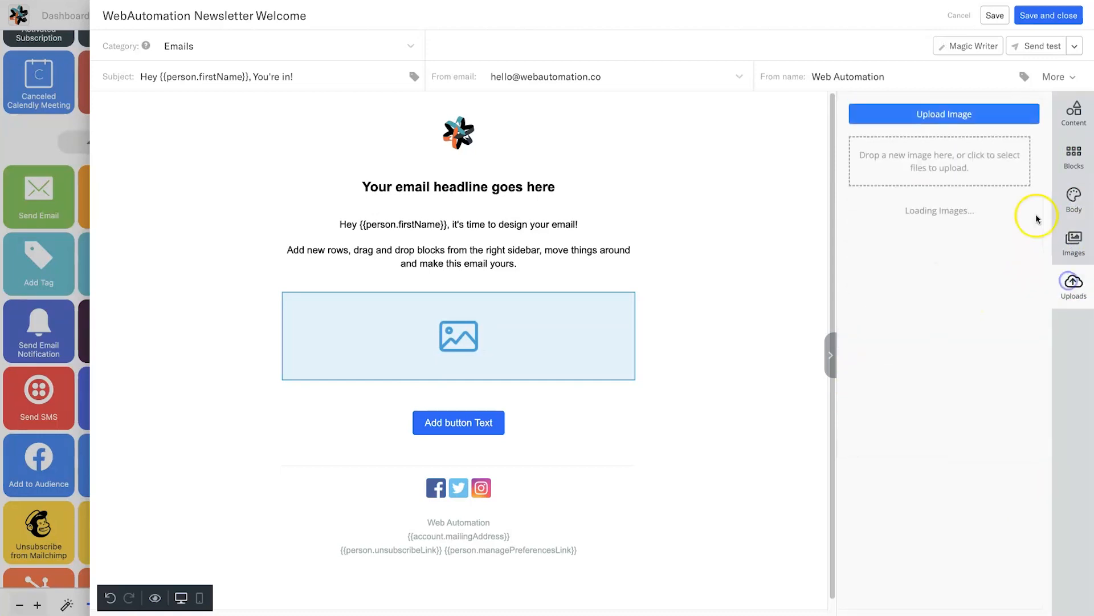
pyautogui.click(1073, 124)
pyautogui.click(460, 188)
# - Change the headline to 'Hey {{person.firstName | default: "friend"}}, You're In!'
pyautogui.tripleClick(472, 183)
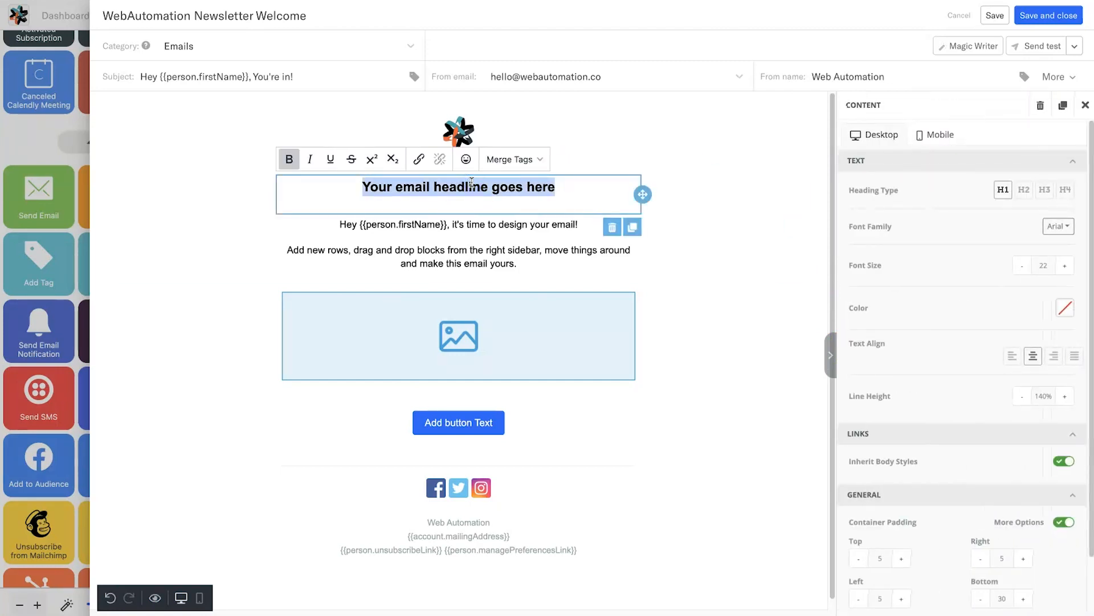
pyautogui.write('Hey')
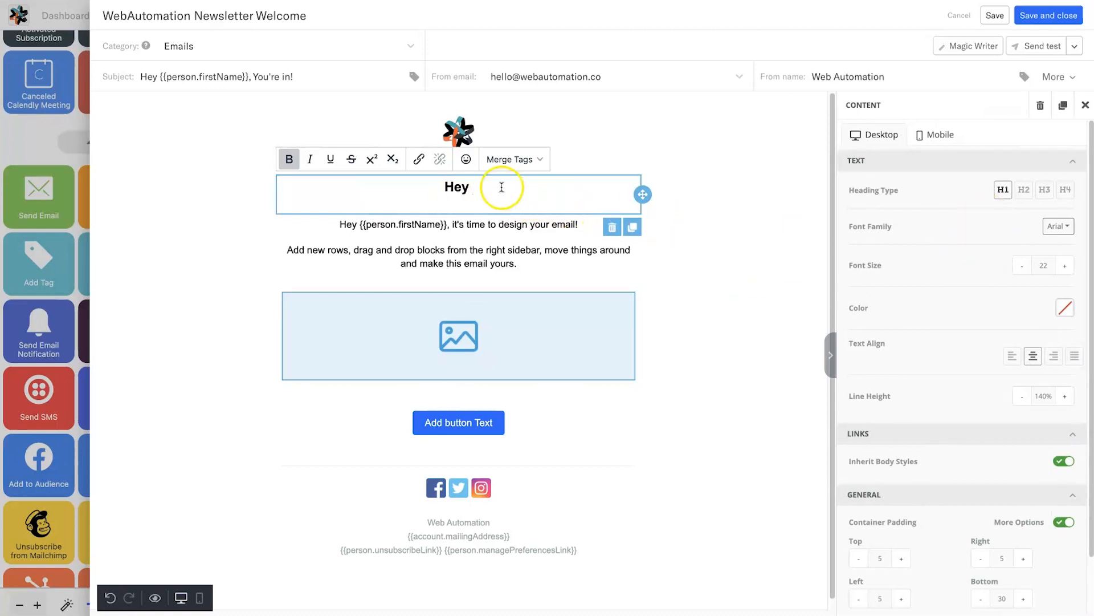
pyautogui.click(527, 160)
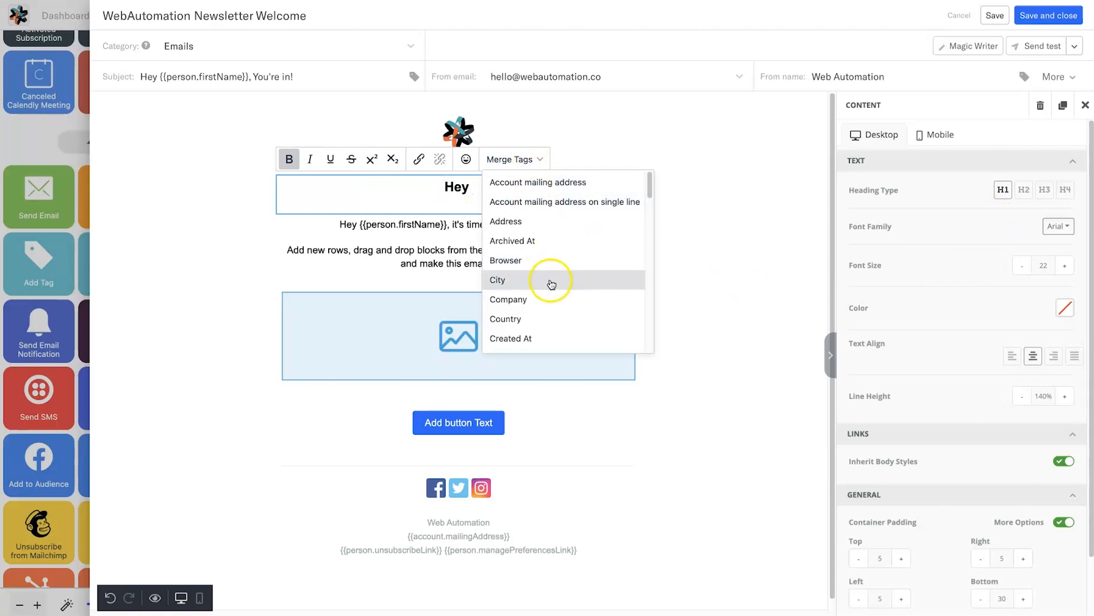
pyautogui.scroll(-3, 552, 279)
pyautogui.click(533, 316)
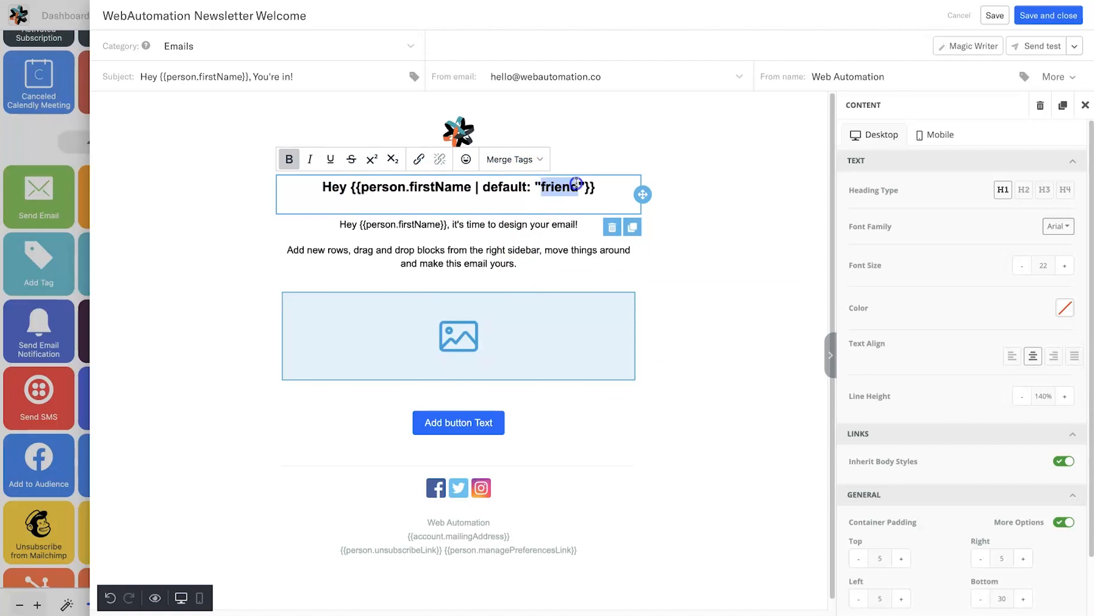
pyautogui.click(605, 187)
pyautogui.write(", You're In!")
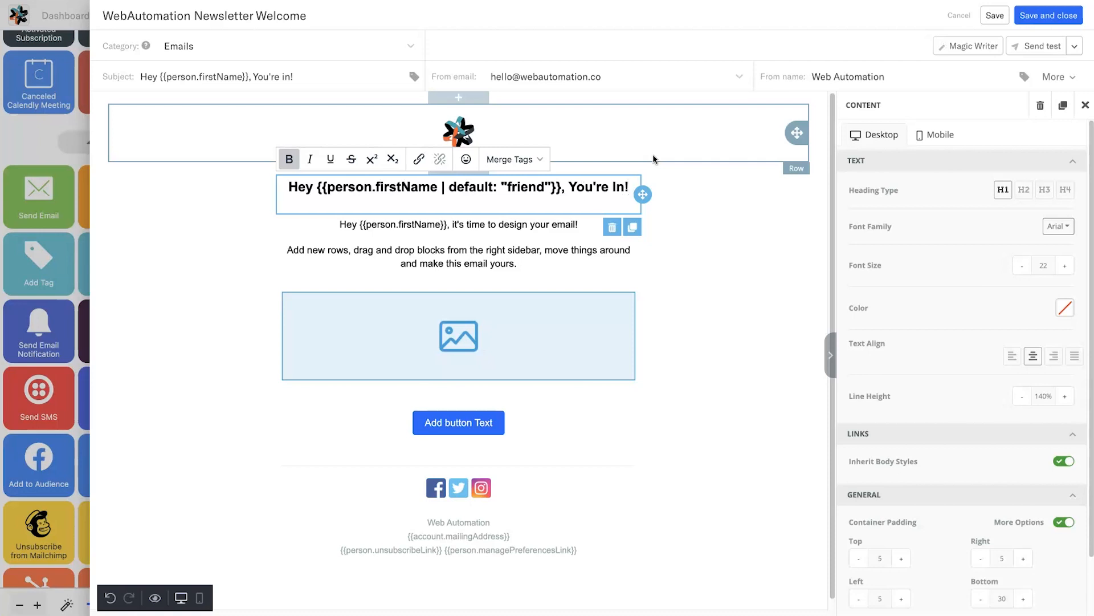
pyautogui.click(634, 246)
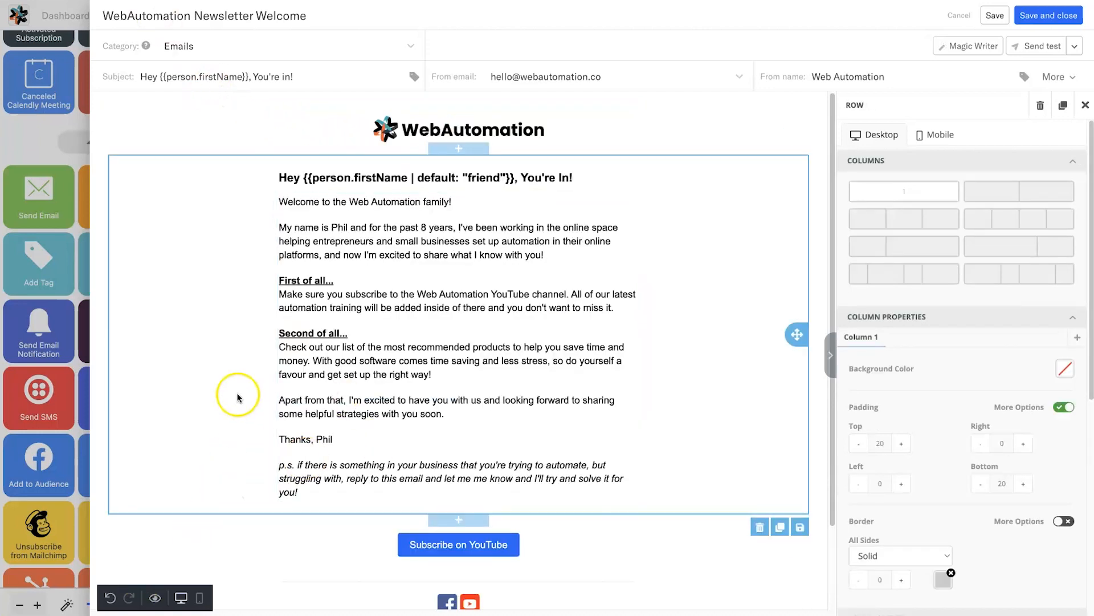
# - Select the welcome message text block and the YouTube channel sentence within it
pyautogui.scroll(-1, 370, 513)
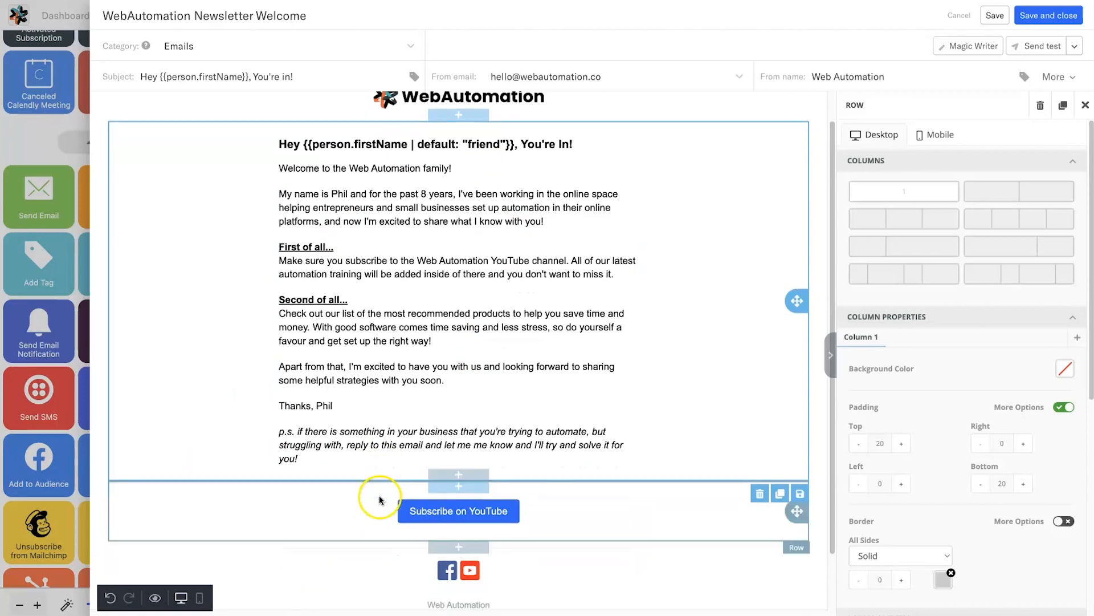
pyautogui.scroll(1, 456, 188)
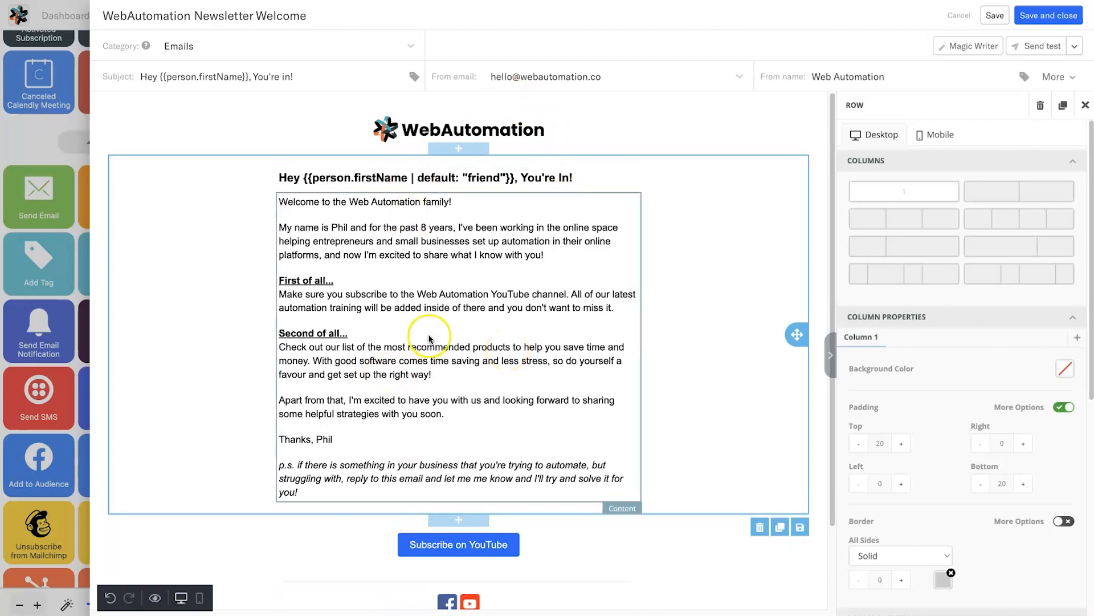
pyautogui.scroll(-3, 502, 436)
pyautogui.scroll(3, 540, 460)
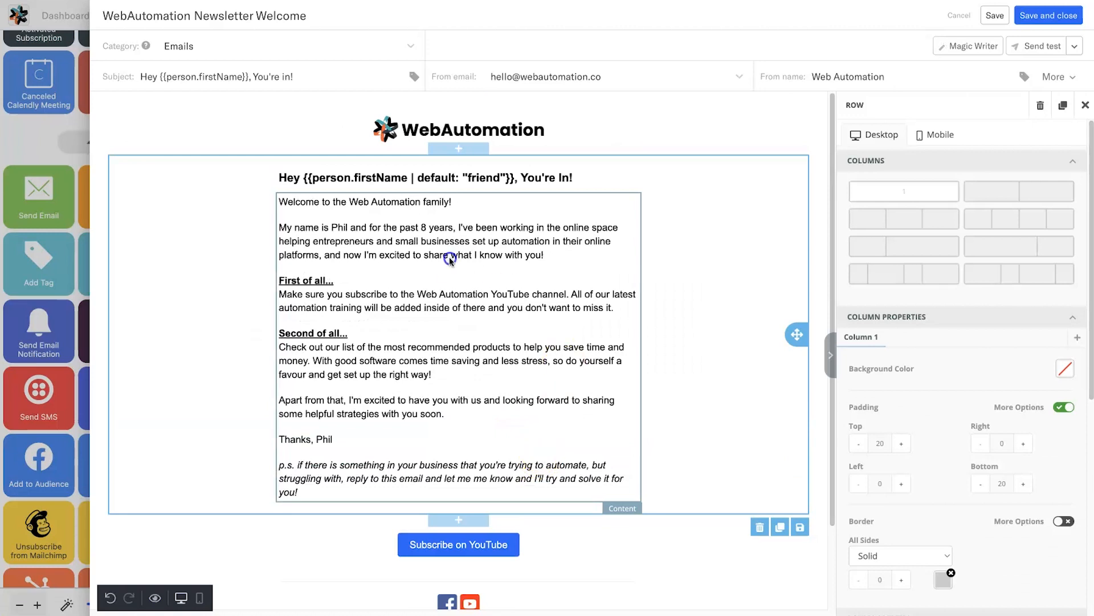
pyautogui.click(395, 293)
pyautogui.moveTo(401, 294); pyautogui.dragTo(425, 308)
pyautogui.click(425, 308)
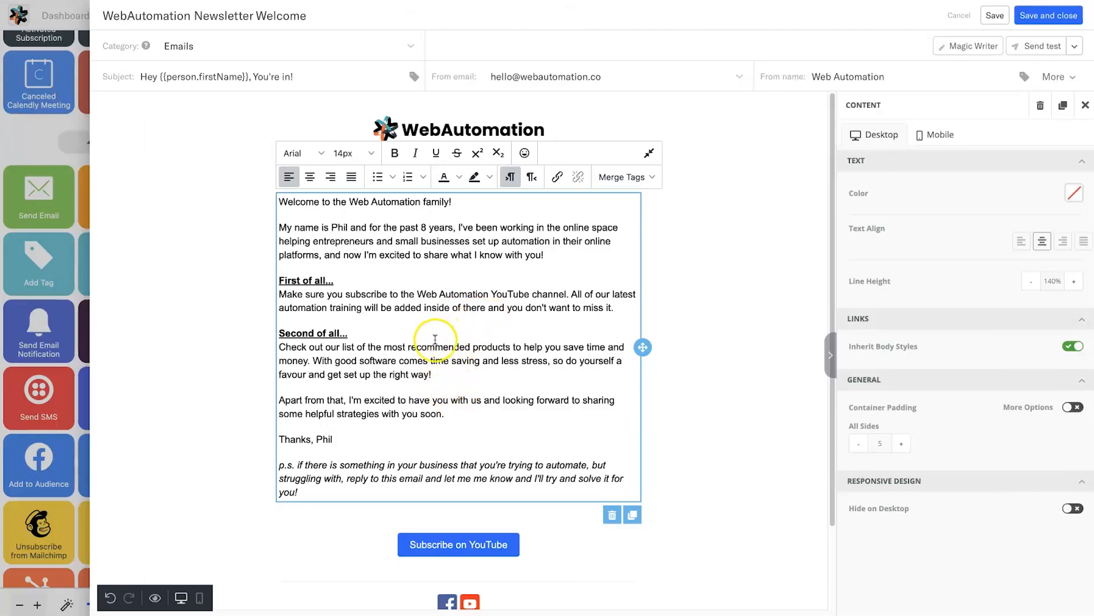
# - Link 'subscribe to the Web Automation' to the YouTube channel URL ending sub_confirmation=1
pyautogui.moveTo(346, 293); pyautogui.dragTo(483, 290)
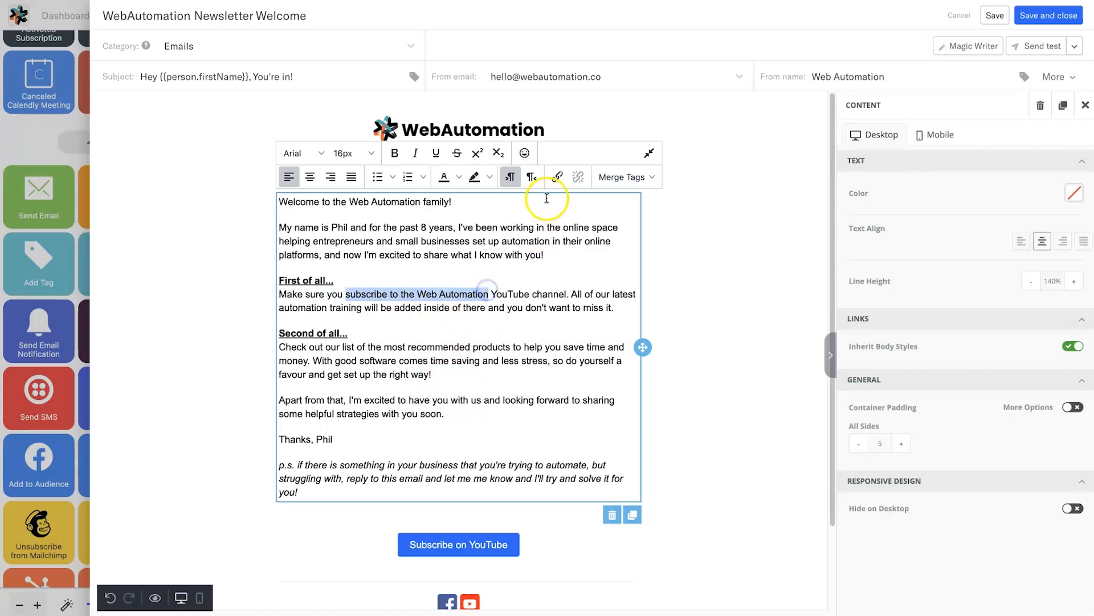
pyautogui.click(557, 177)
pyautogui.write('https://www.youtube.com/channel/UC8TVCP-ZrSwRt6uqO8iiUJg?')
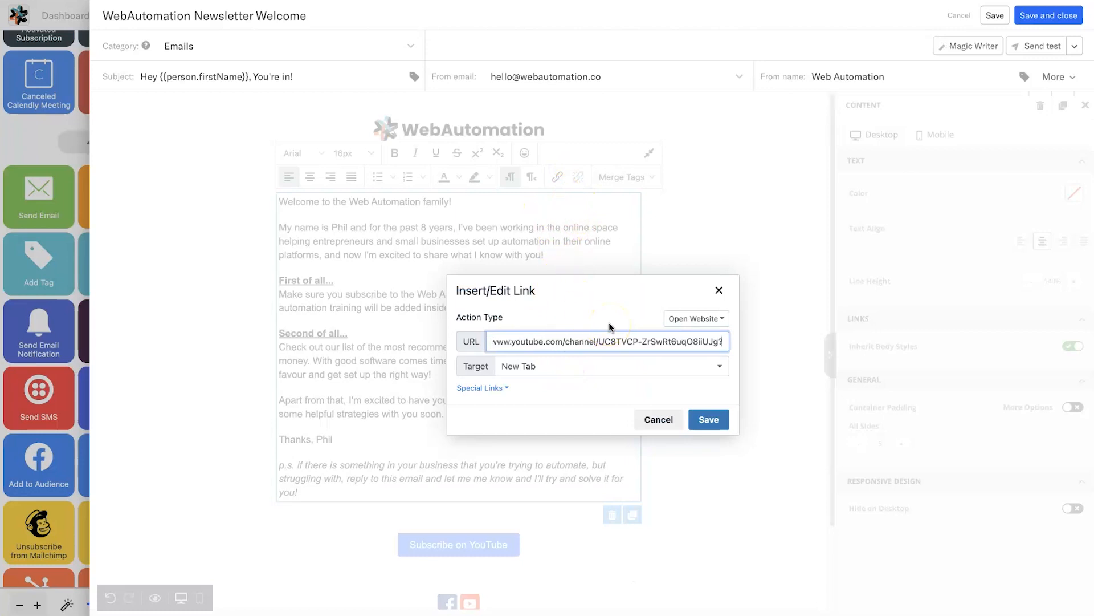
pyautogui.write('sub')
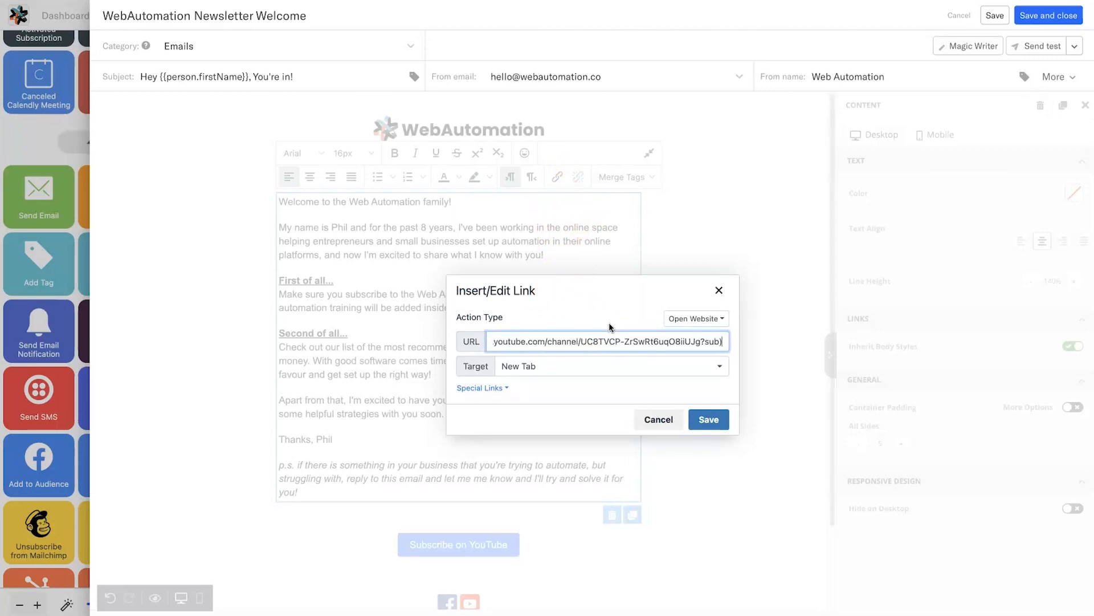
pyautogui.write('_confirmation=1')
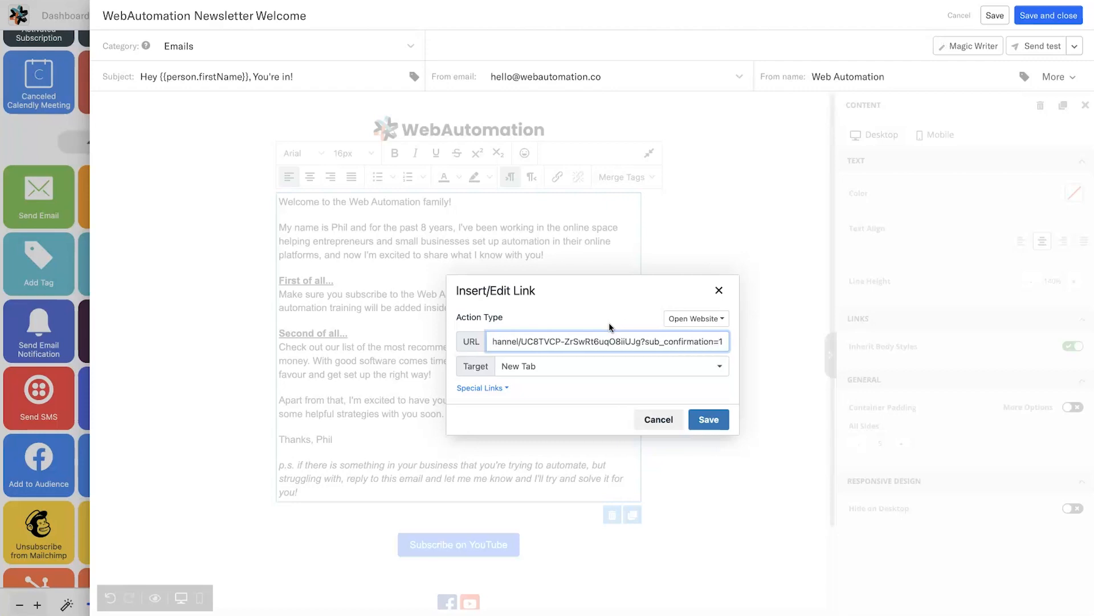
pyautogui.hotkey('ctrl', 'a')
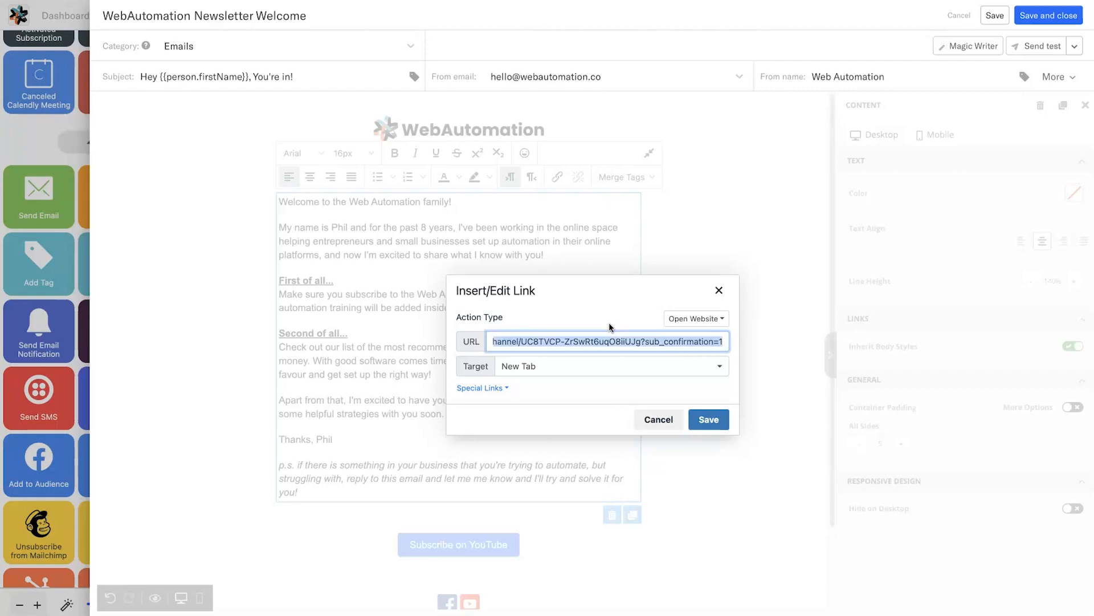
pyautogui.click(728, 420)
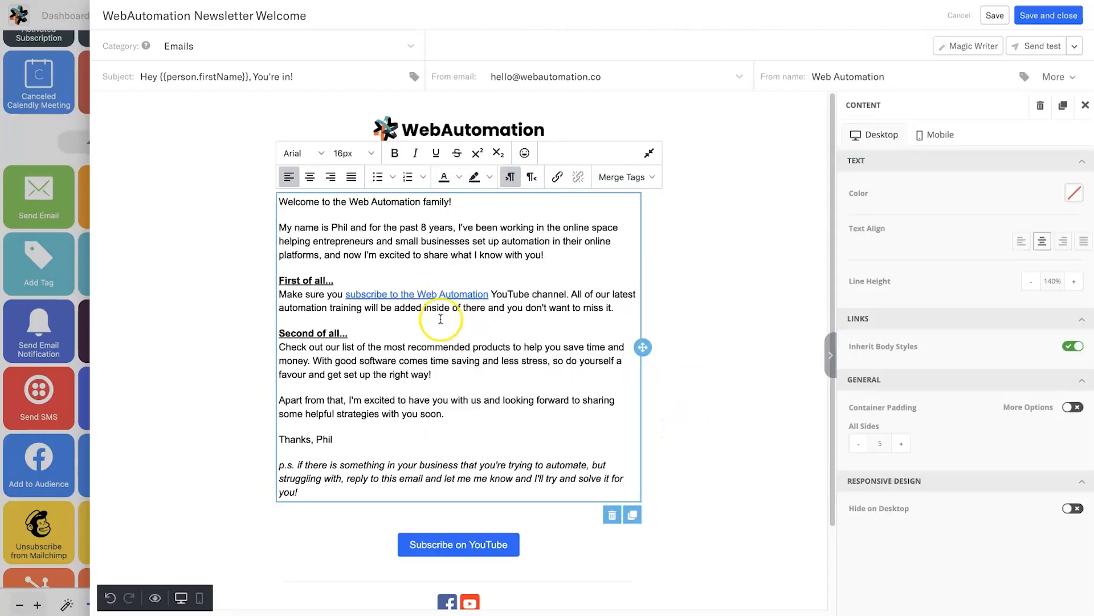
# - Capitalize the linked phrase to start with 'Subscribe'
pyautogui.click(349, 293)
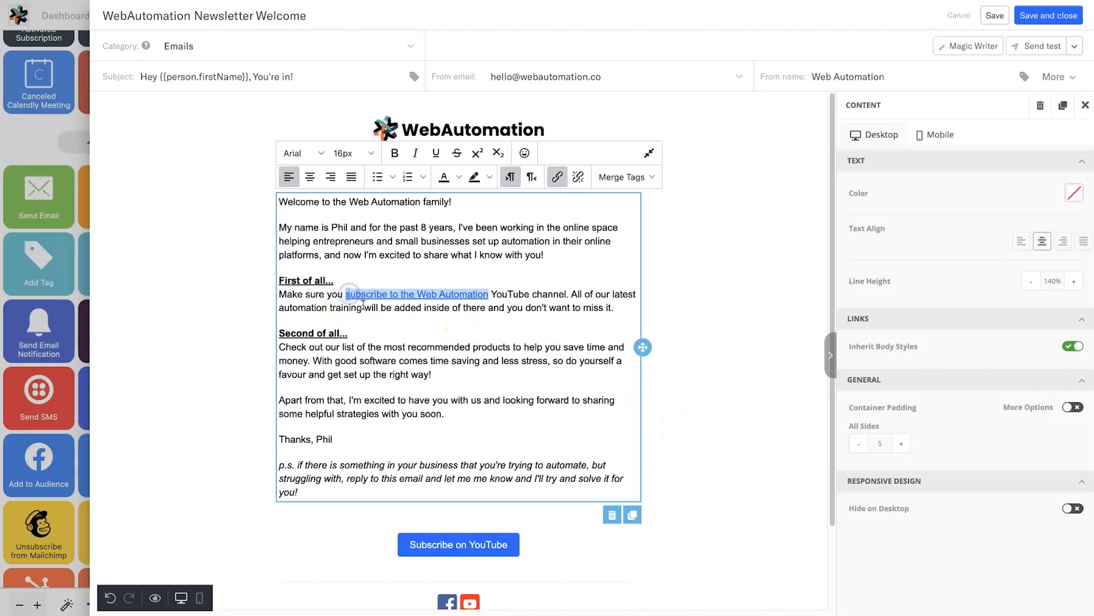
pyautogui.write('S')
pyautogui.press('Left')
pyautogui.press('BackSpace')
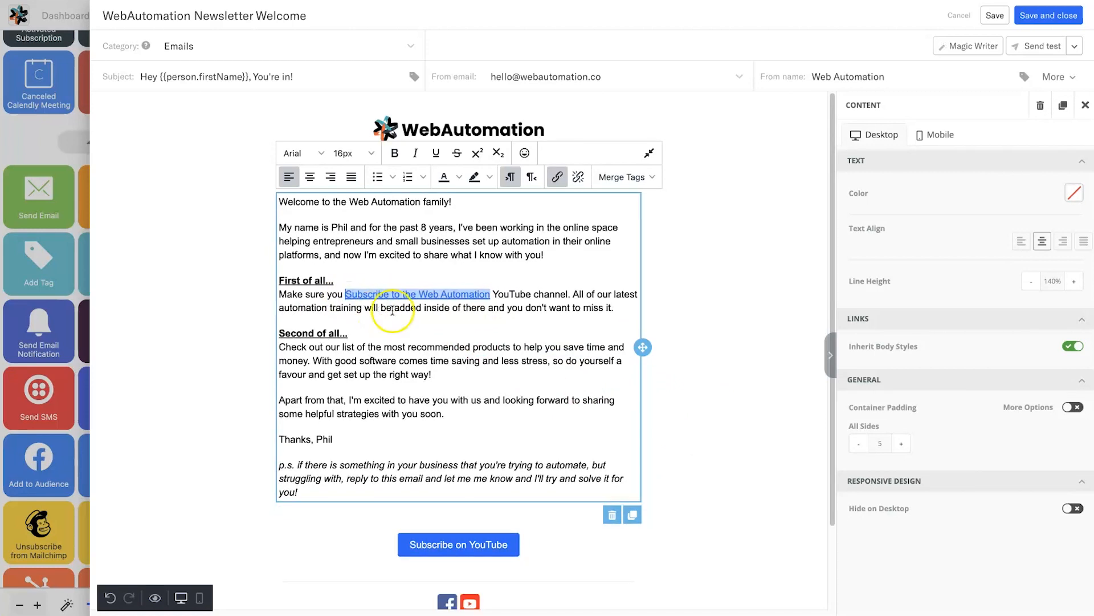
pyautogui.scroll(-2, 399, 456)
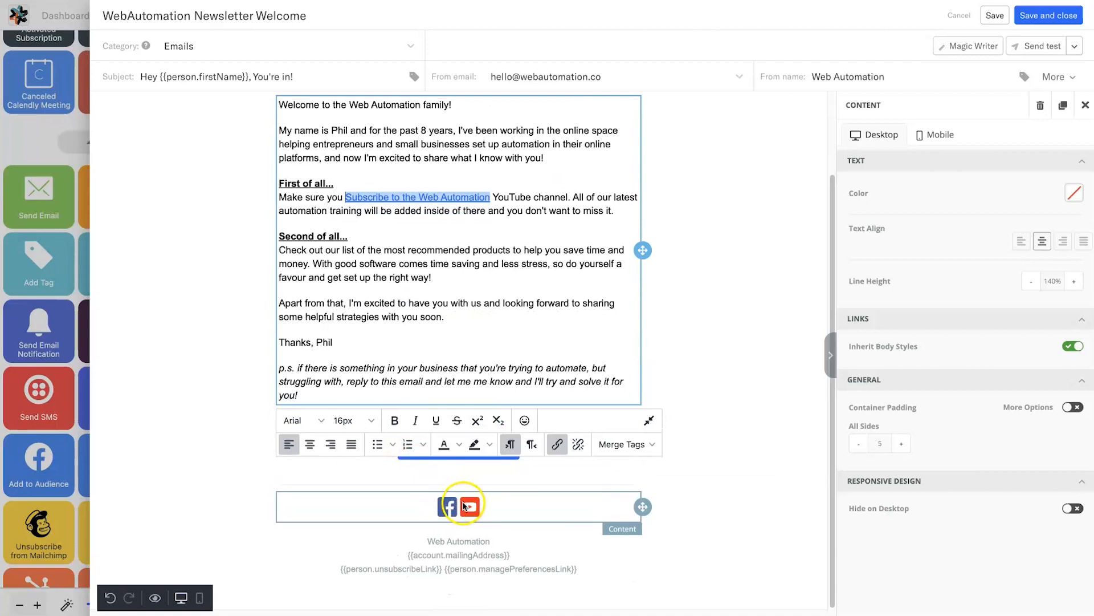
pyautogui.click(465, 506)
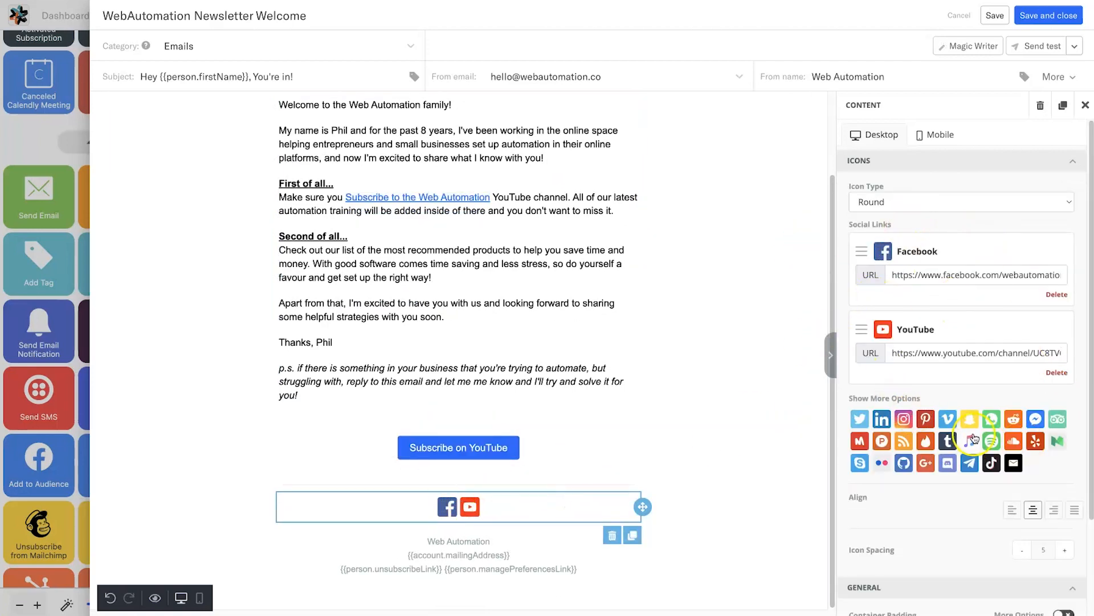
pyautogui.tripleClick(942, 354)
pyautogui.press('Right')
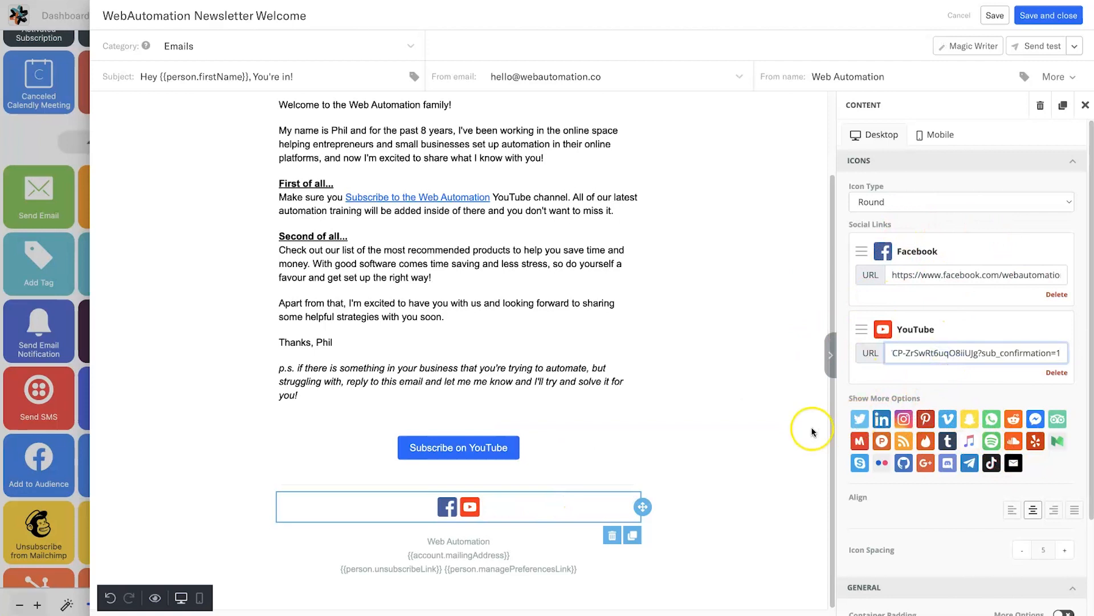
pyautogui.click(753, 455)
pyautogui.click(448, 449)
pyautogui.doubleClick(961, 212)
pyautogui.click(630, 369)
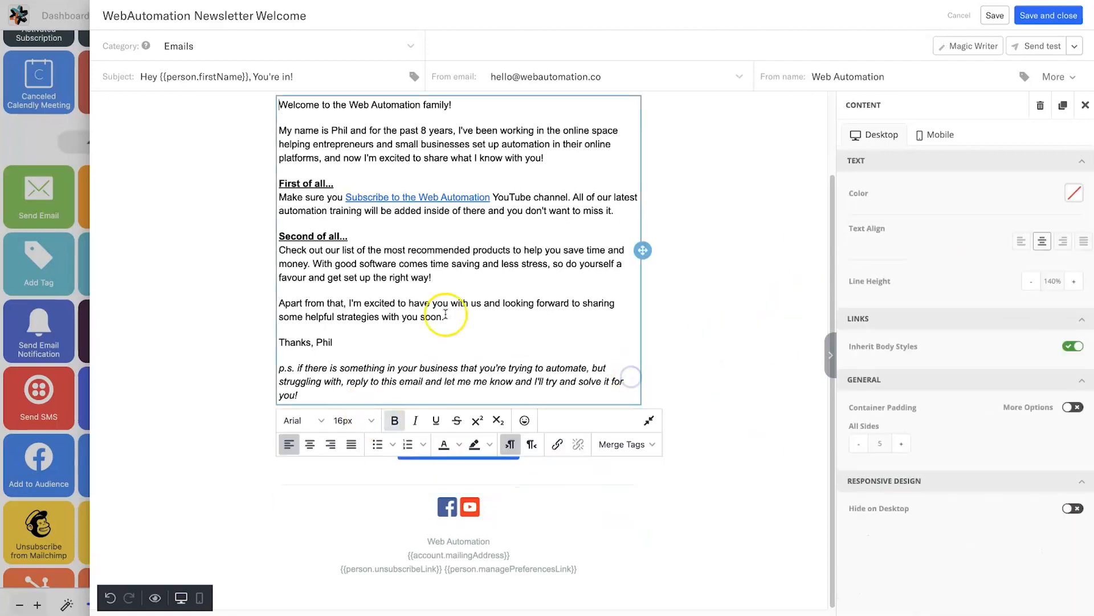
pyautogui.click(717, 303)
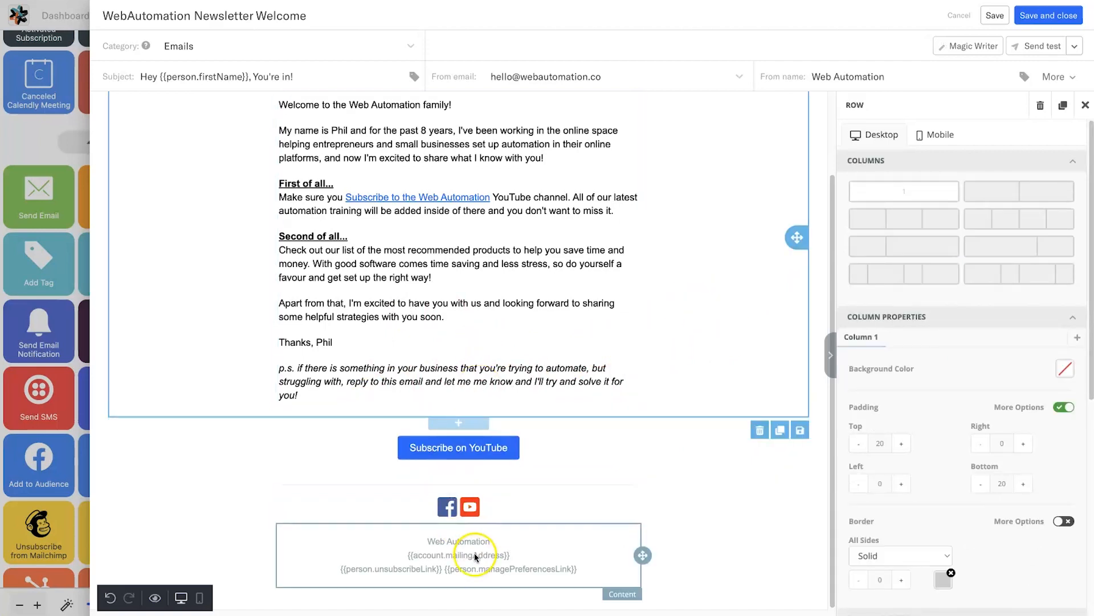
# - On the mobile layout, widen the WebAutomation logo to 80% auto width
pyautogui.click(675, 460)
pyautogui.scroll(3, 640, 408)
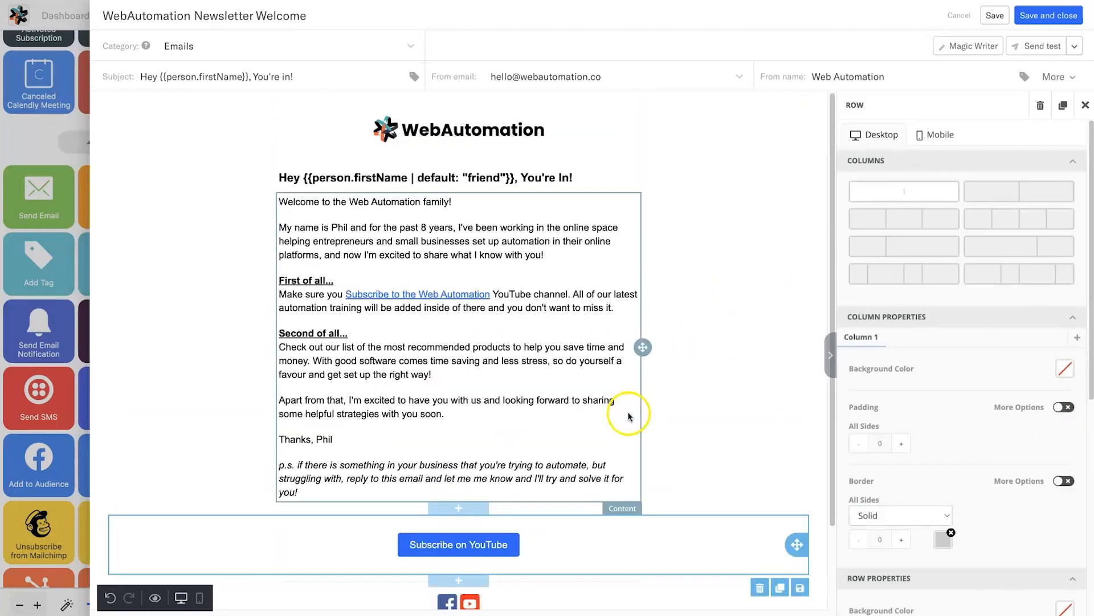
pyautogui.scroll(-3, 268, 356)
pyautogui.scroll(3, 269, 355)
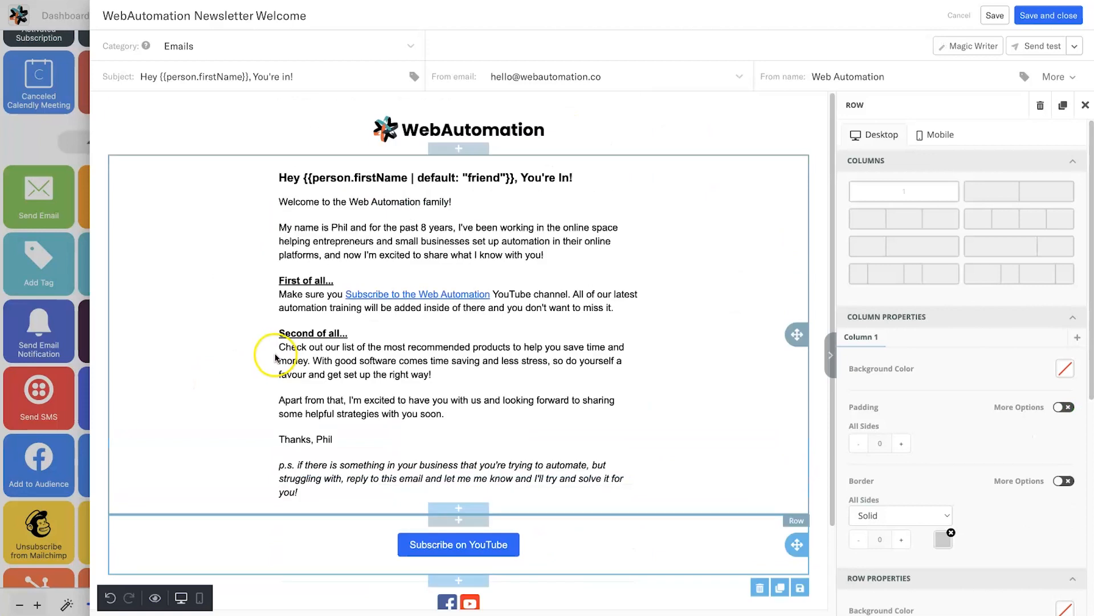
pyautogui.click(468, 131)
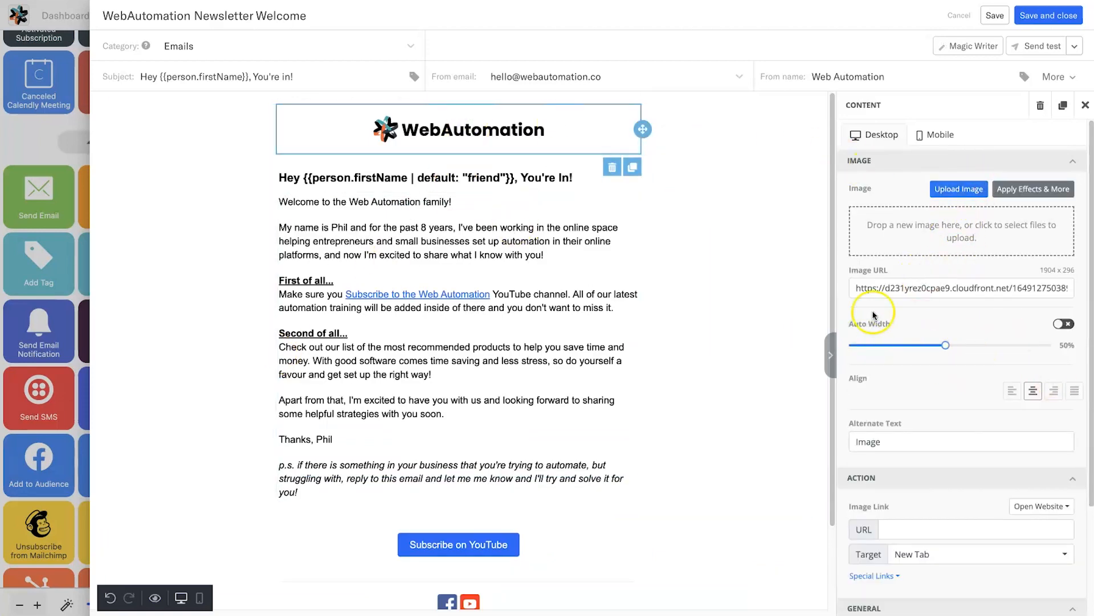
pyautogui.click(920, 137)
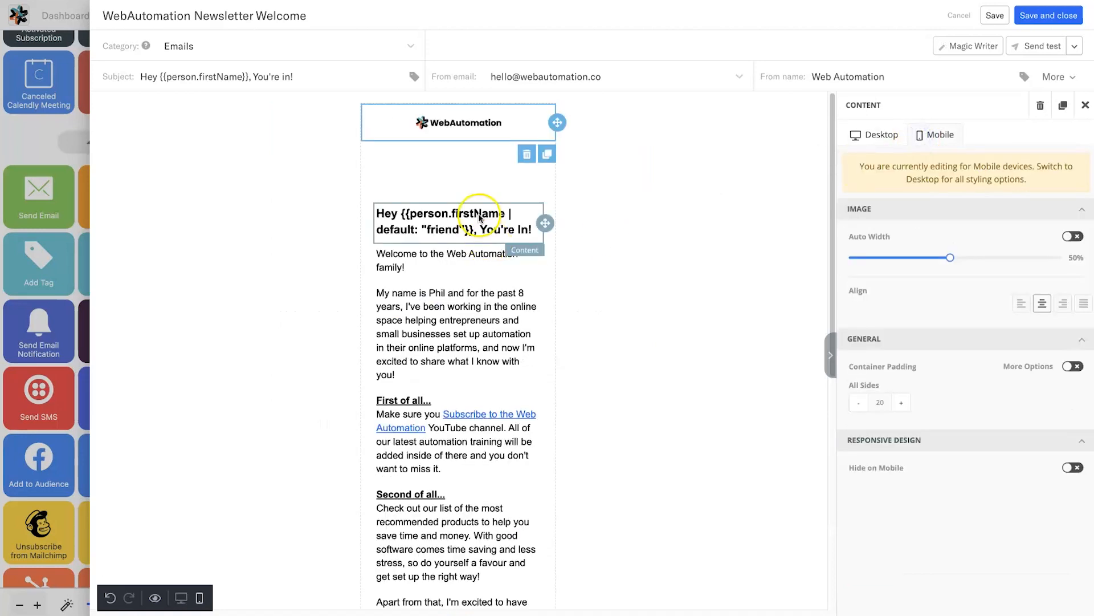
pyautogui.scroll(-6, 416, 350)
pyautogui.scroll(6, 424, 348)
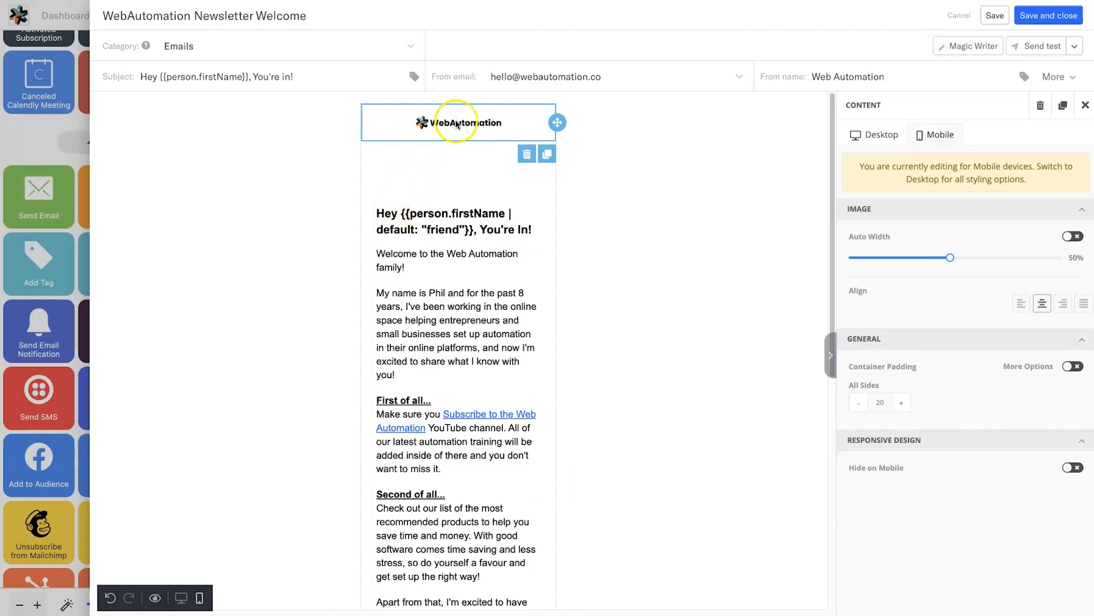
pyautogui.moveTo(951, 259); pyautogui.dragTo(1019, 257)
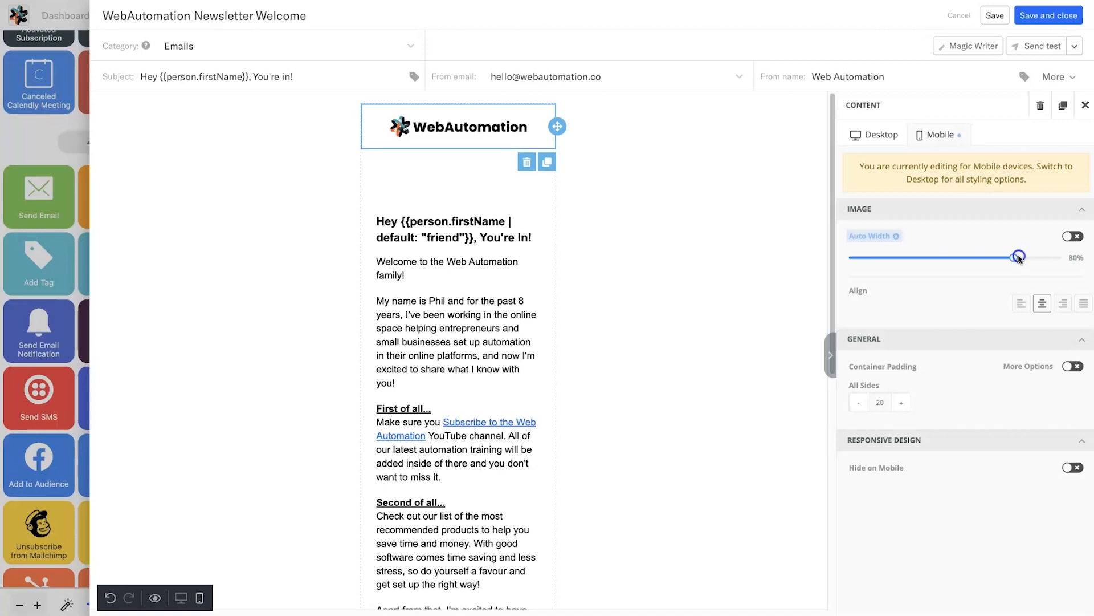
# - Set the main text row's padding to 20 on all sides so the headline sits below the logo
pyautogui.click(471, 170)
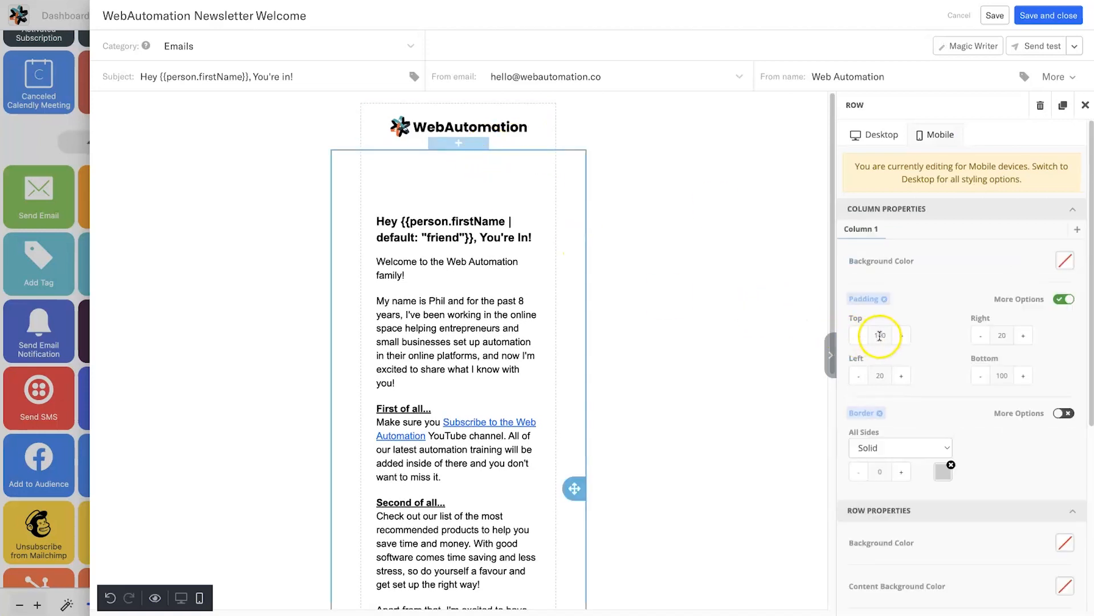
pyautogui.write('30')
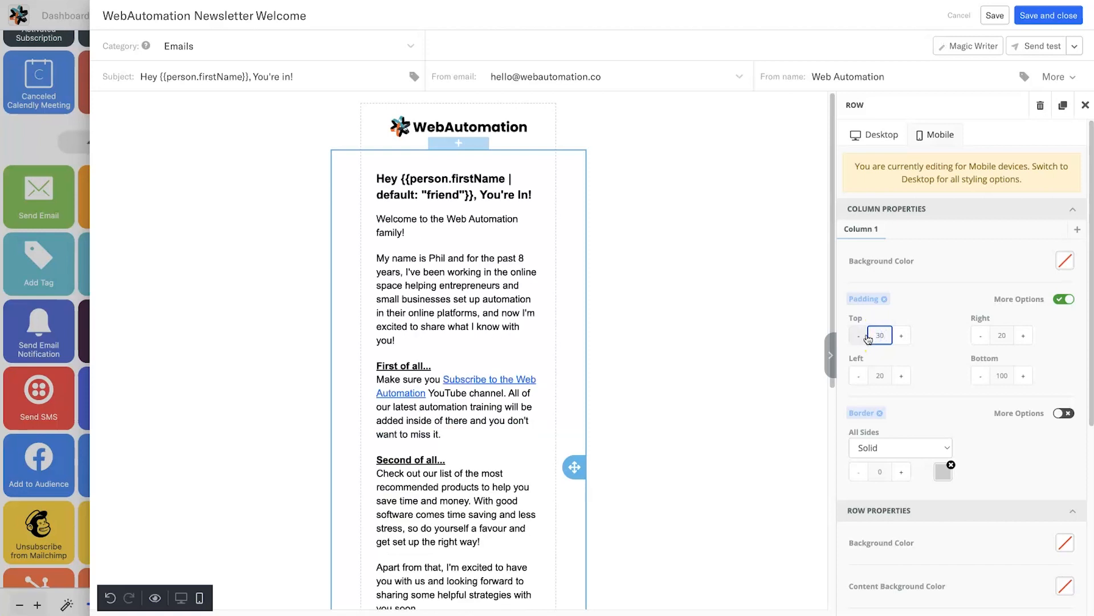
pyautogui.press('BackSpace')
pyautogui.press('BackSpace')
pyautogui.write('20')
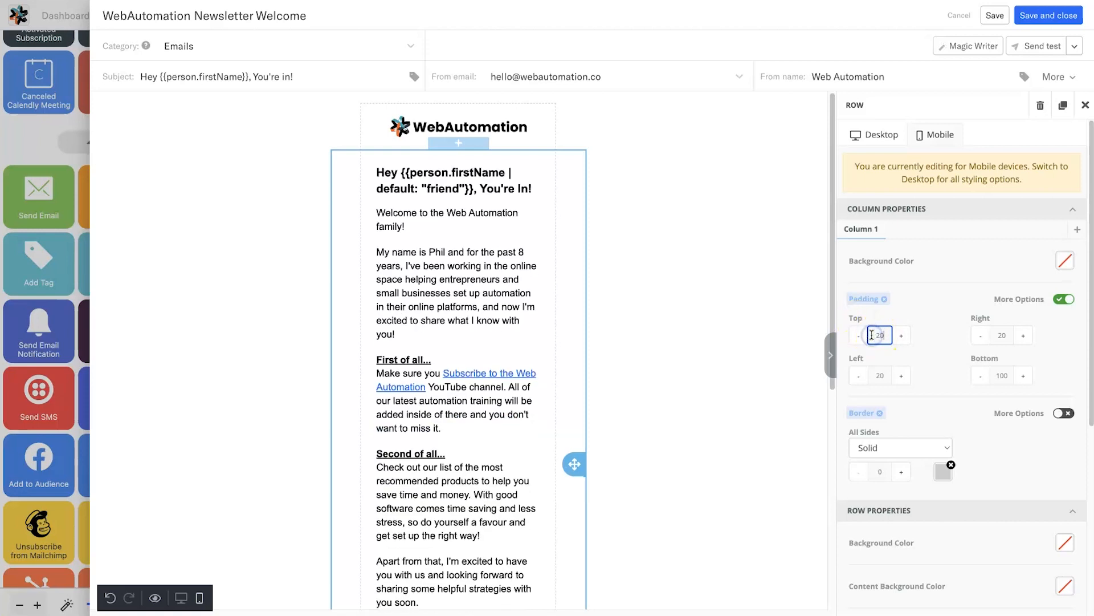
pyautogui.scroll(-5, 464, 430)
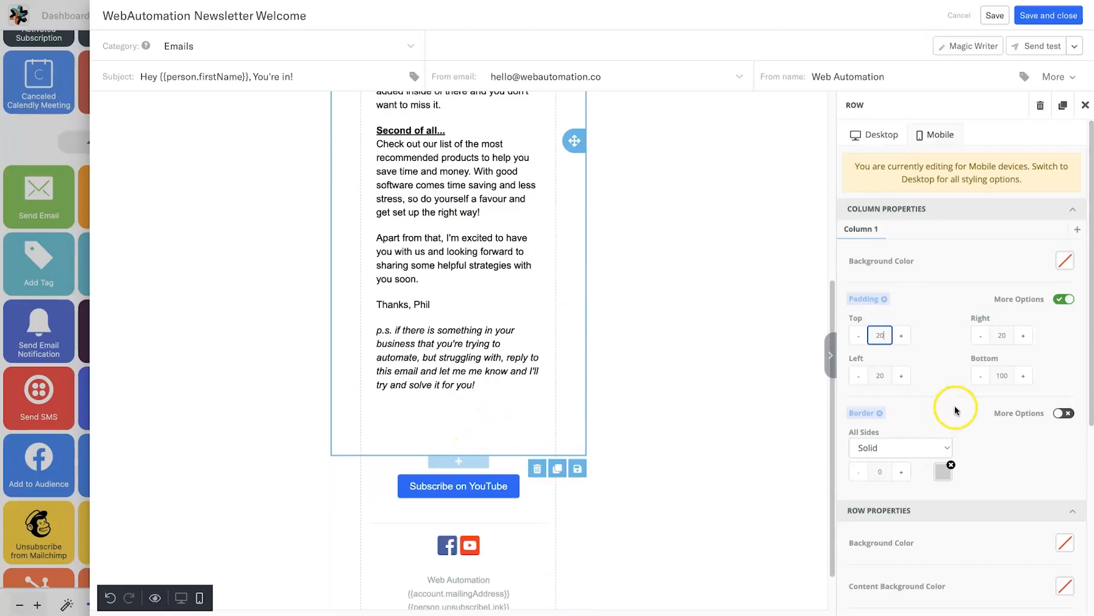
pyautogui.click(992, 379)
pyautogui.scroll(5, 542, 447)
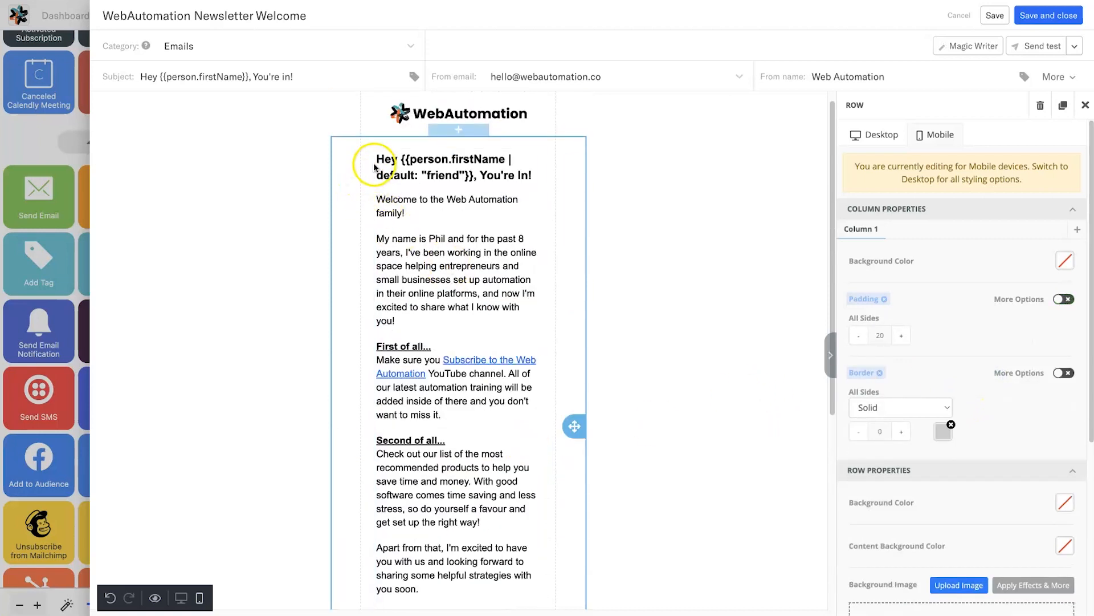
pyautogui.click(710, 236)
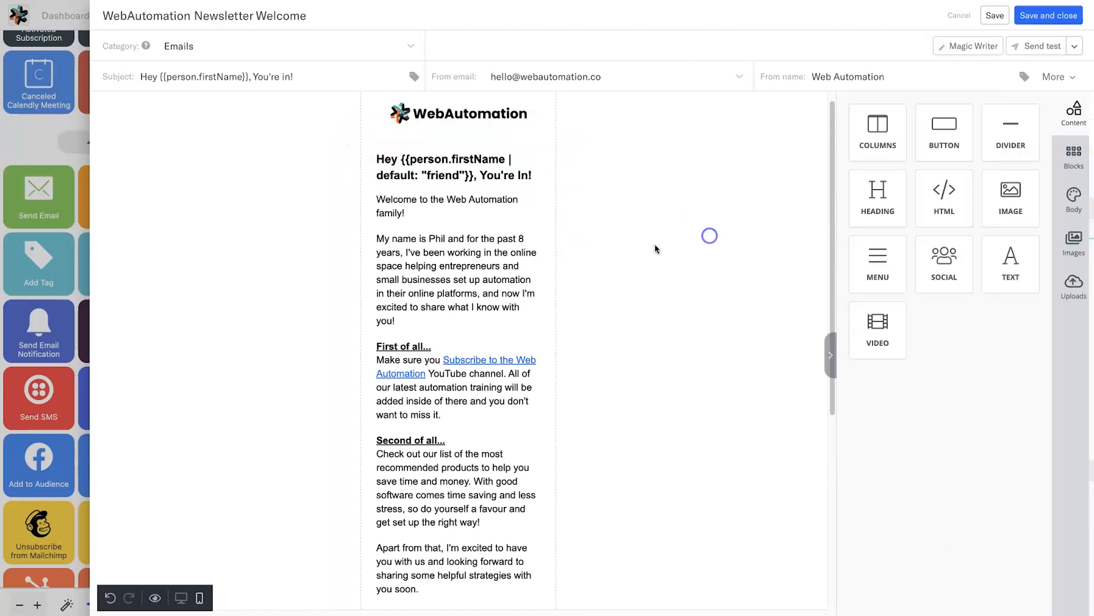
# - Review the mobile email from logo to YouTube button, then switch the editor back to desktop width
pyautogui.scroll(-5, 474, 257)
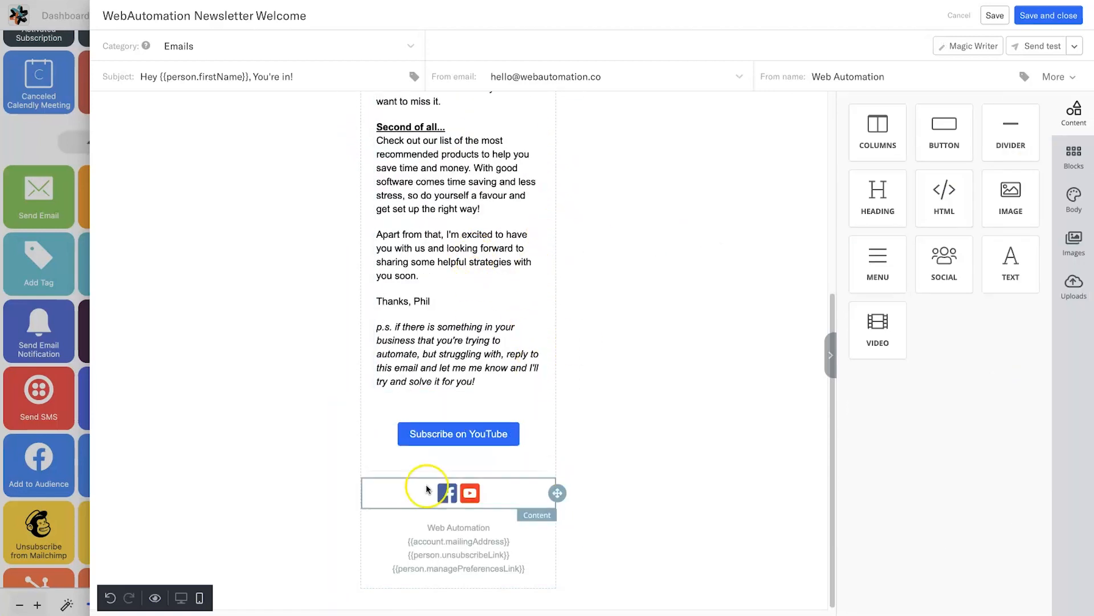
pyautogui.scroll(5, 633, 257)
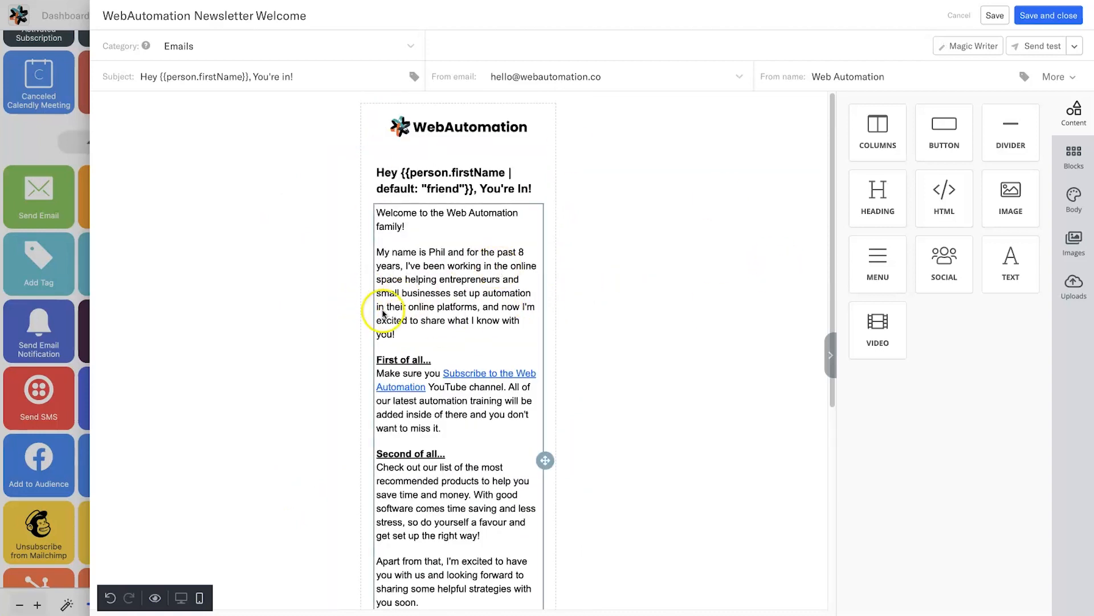
pyautogui.scroll(-5, 504, 337)
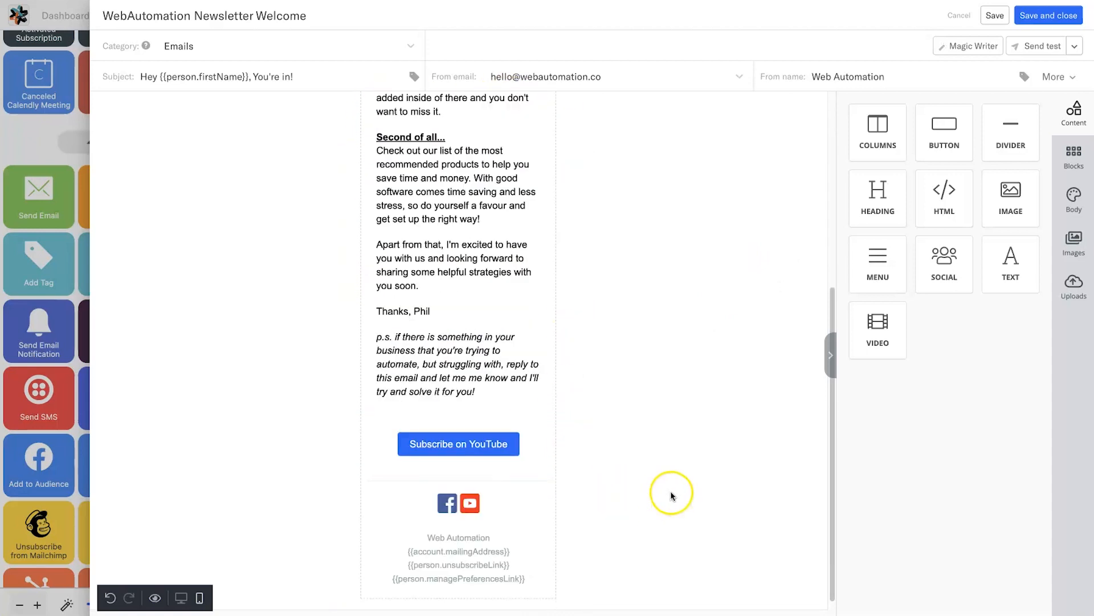
pyautogui.scroll(-1, 657, 499)
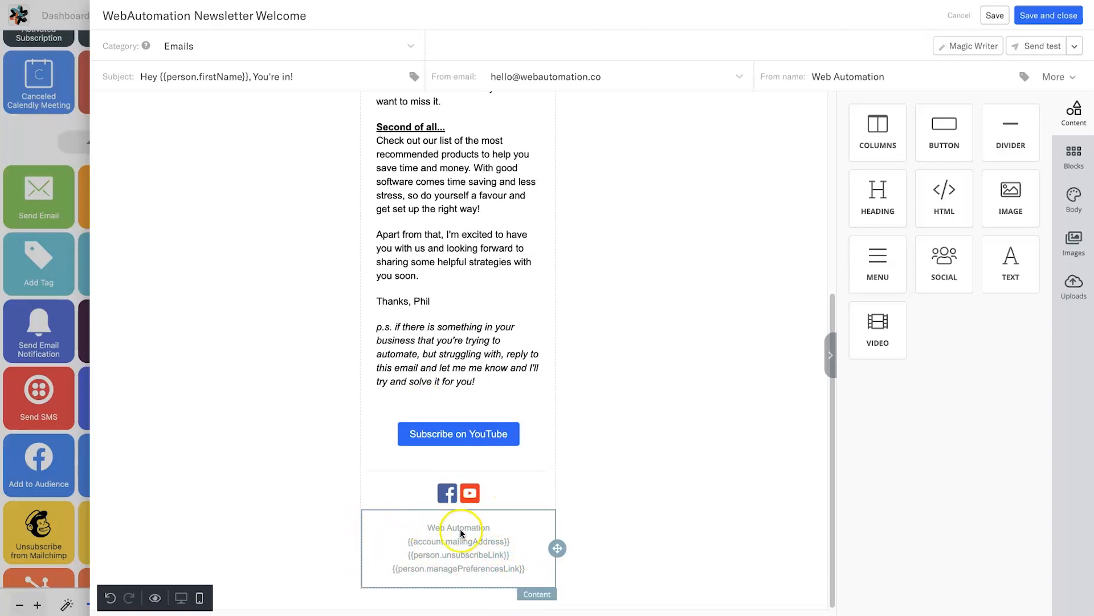
pyautogui.scroll(10, 502, 496)
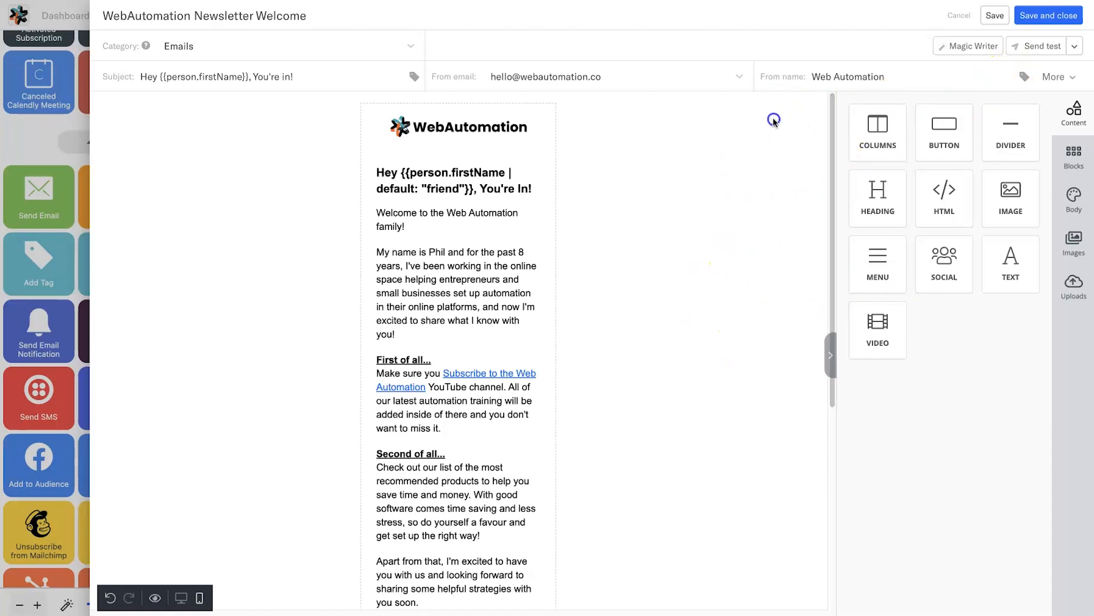
pyautogui.click(541, 127)
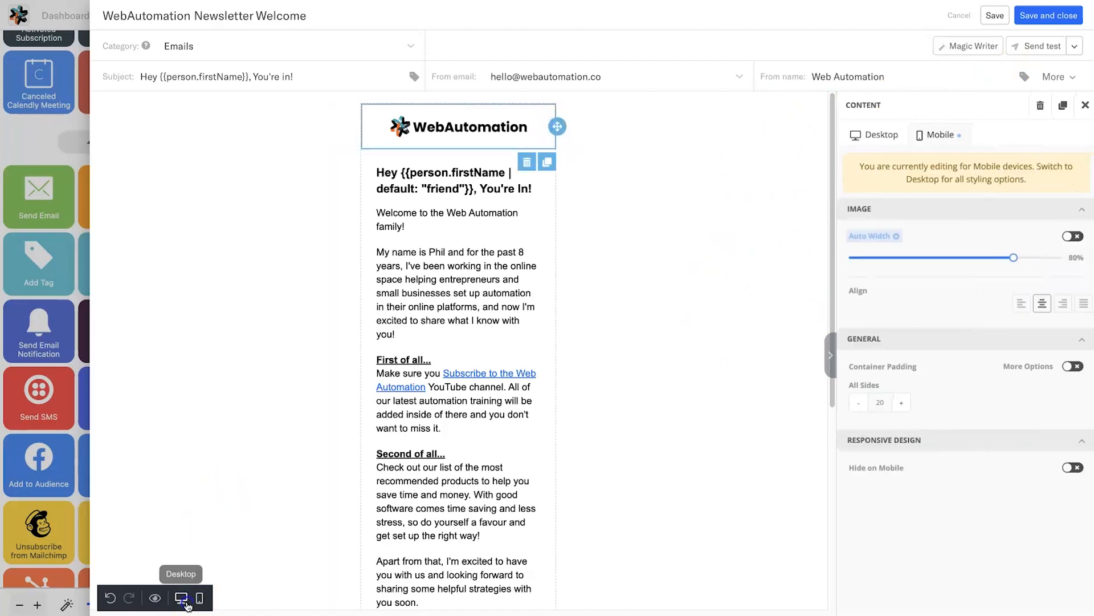
pyautogui.click(186, 605)
pyautogui.click(723, 246)
pyautogui.click(737, 148)
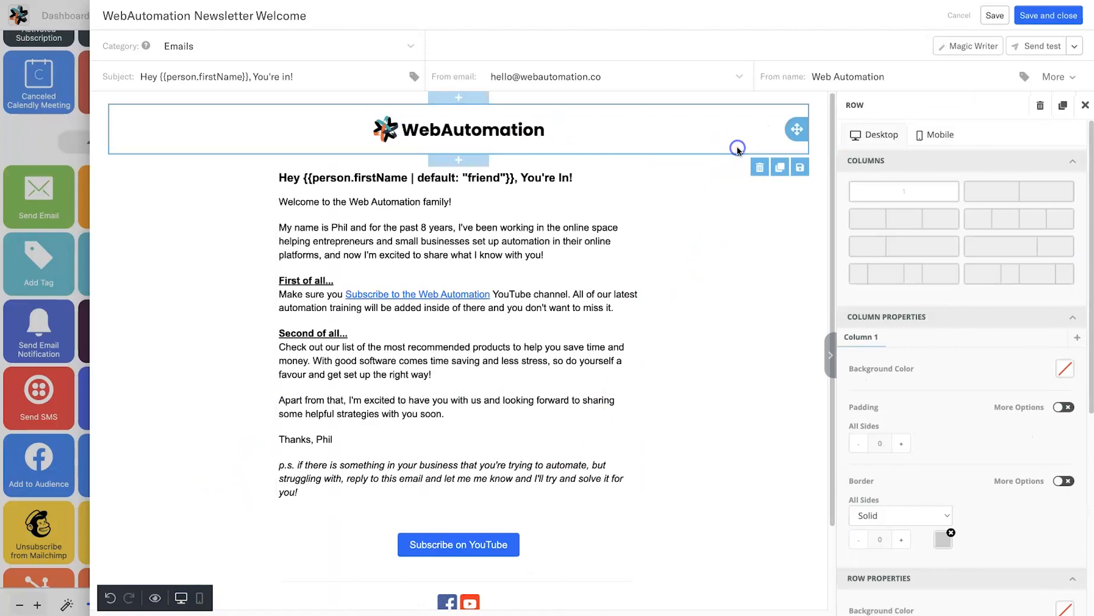
# - Generate Magic Writer subject line ideas for '50% off black friday'
pyautogui.click(963, 48)
pyautogui.click(780, 90)
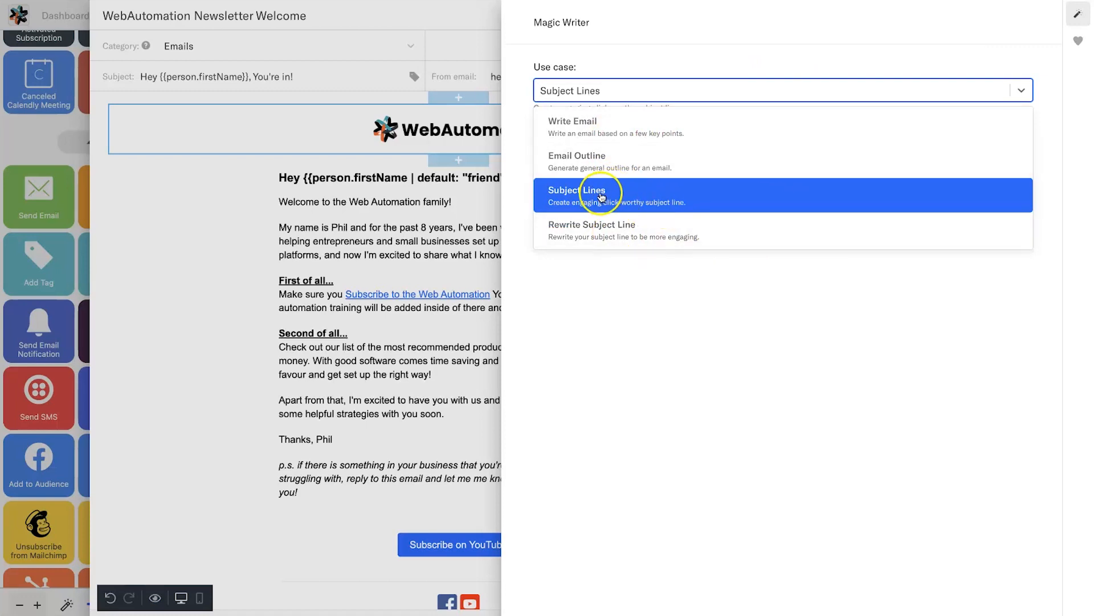
pyautogui.click(580, 196)
pyautogui.click(611, 155)
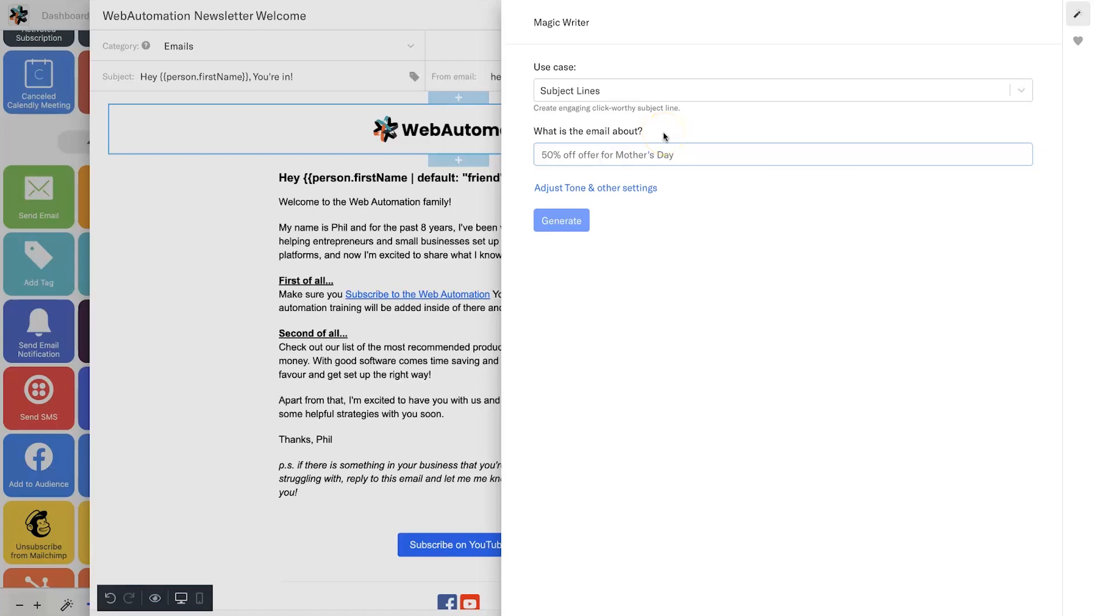
pyautogui.write('50')
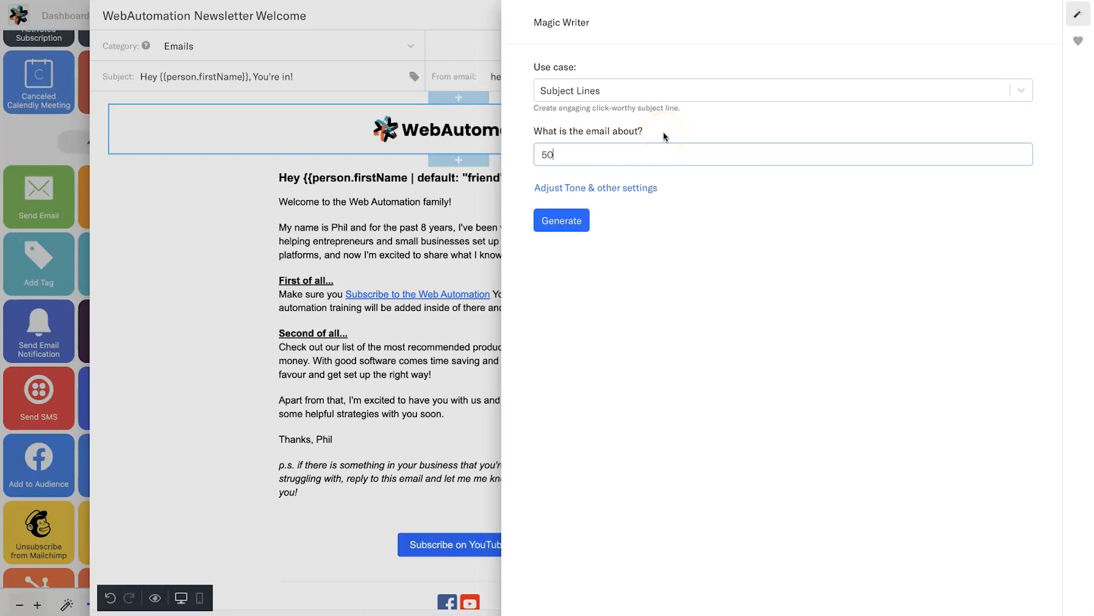
pyautogui.write('% off black friday')
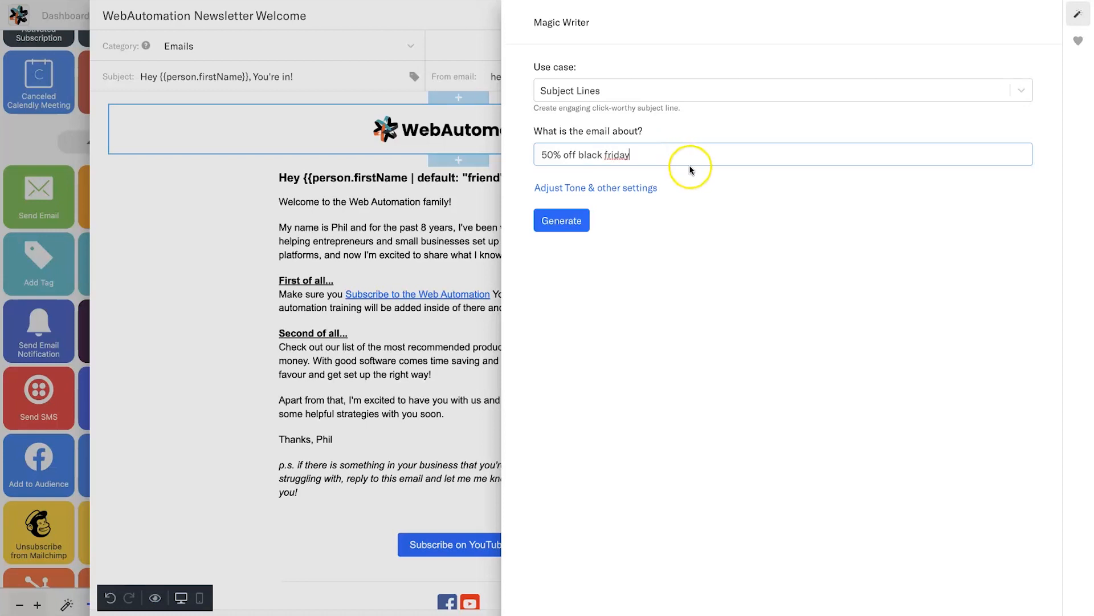
pyautogui.click(650, 188)
pyautogui.click(573, 309)
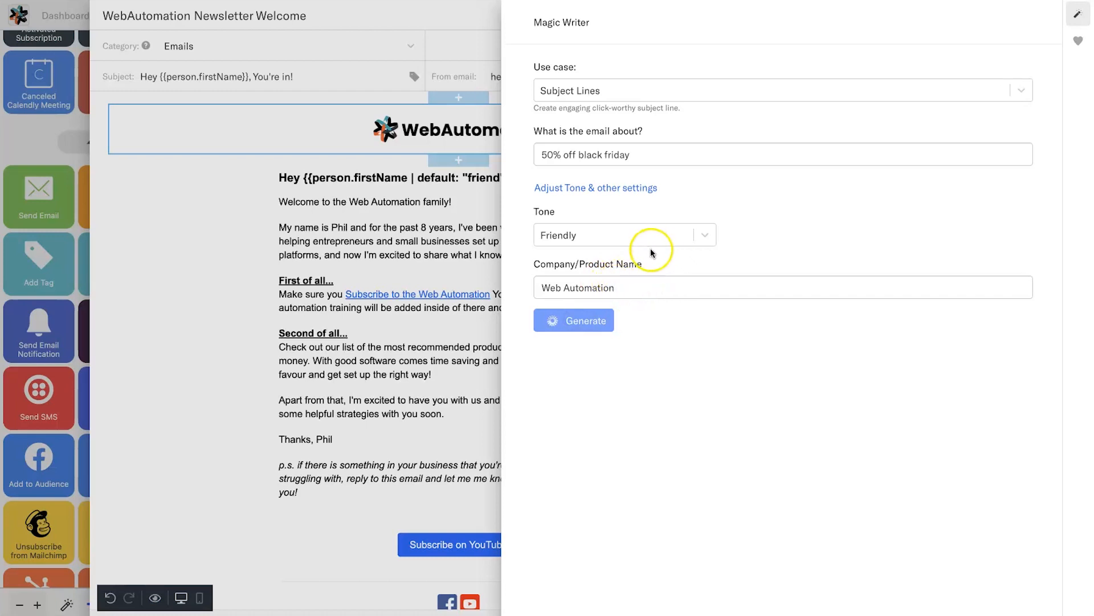
# - Review suggestions like 'Last couple minutes!' and '50% Black Friday Sale', then close Magic Writer
pyautogui.scroll(-3, 645, 460)
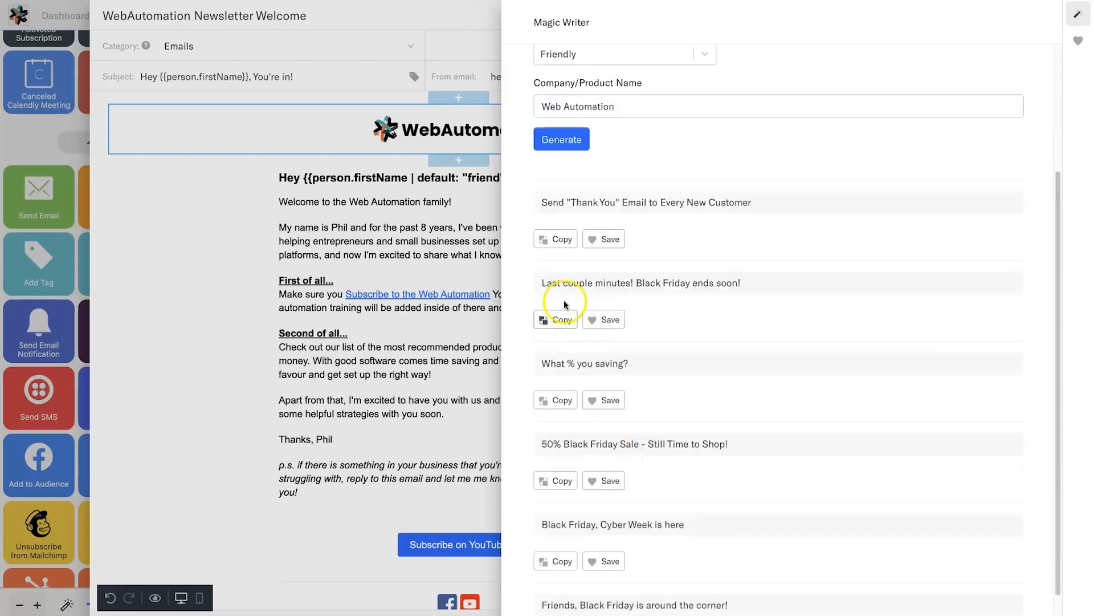
pyautogui.scroll(-1, 603, 309)
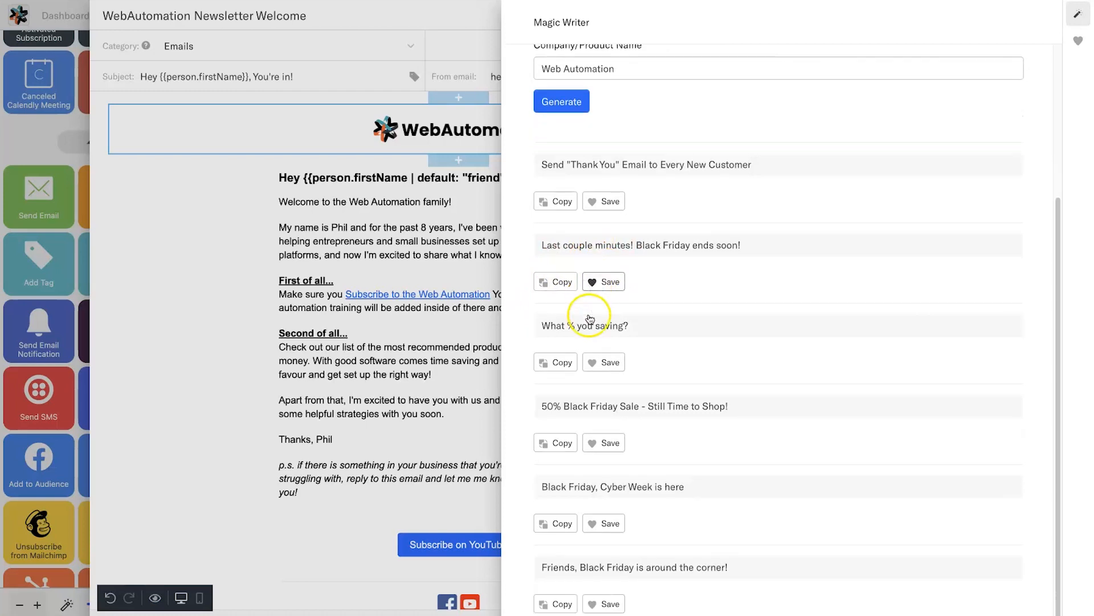
pyautogui.click(636, 244)
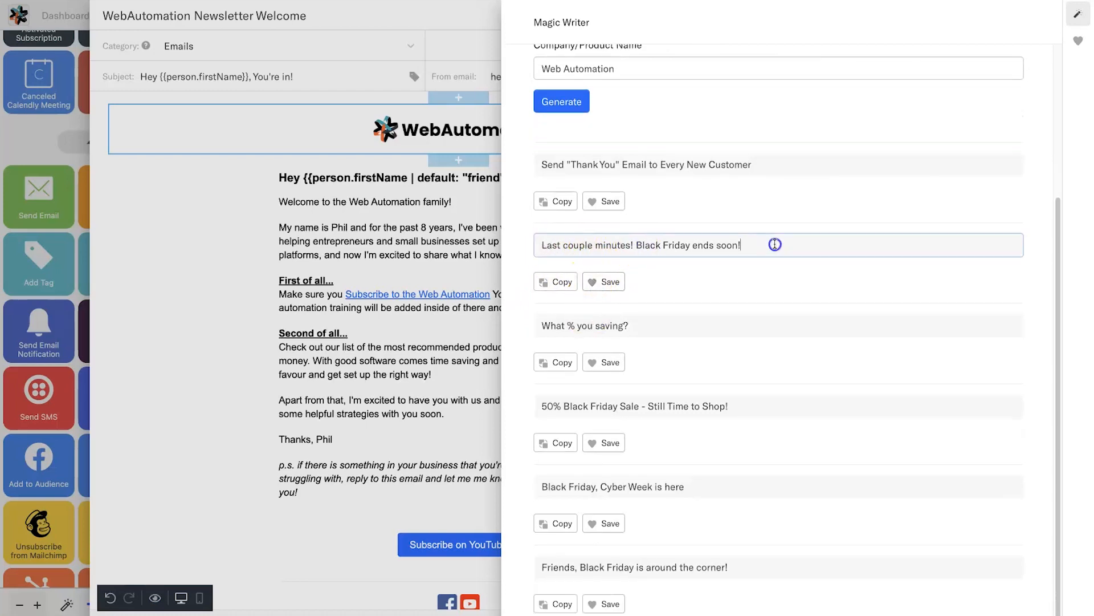
pyautogui.scroll(-1, 777, 296)
pyautogui.scroll(-1, 623, 543)
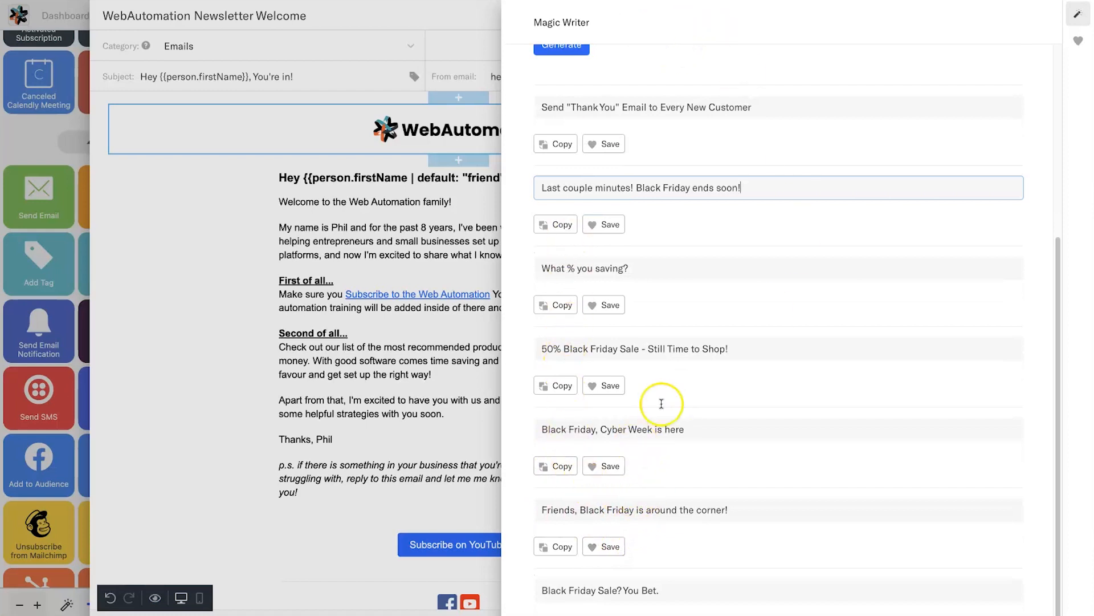
pyautogui.moveTo(541, 351); pyautogui.dragTo(706, 354)
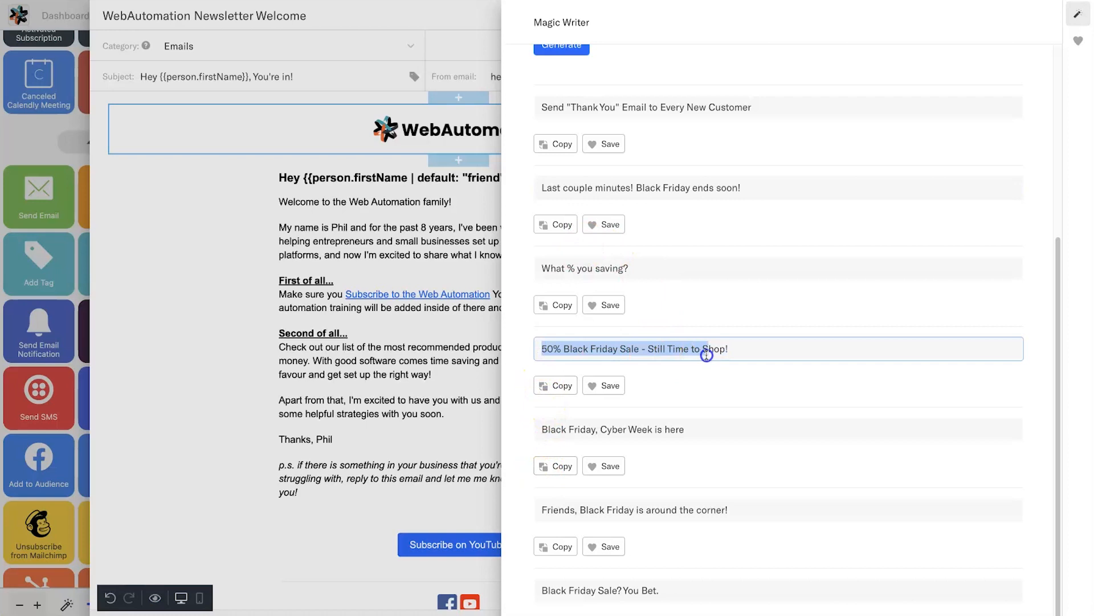
pyautogui.click(754, 351)
pyautogui.click(713, 399)
pyautogui.click(712, 446)
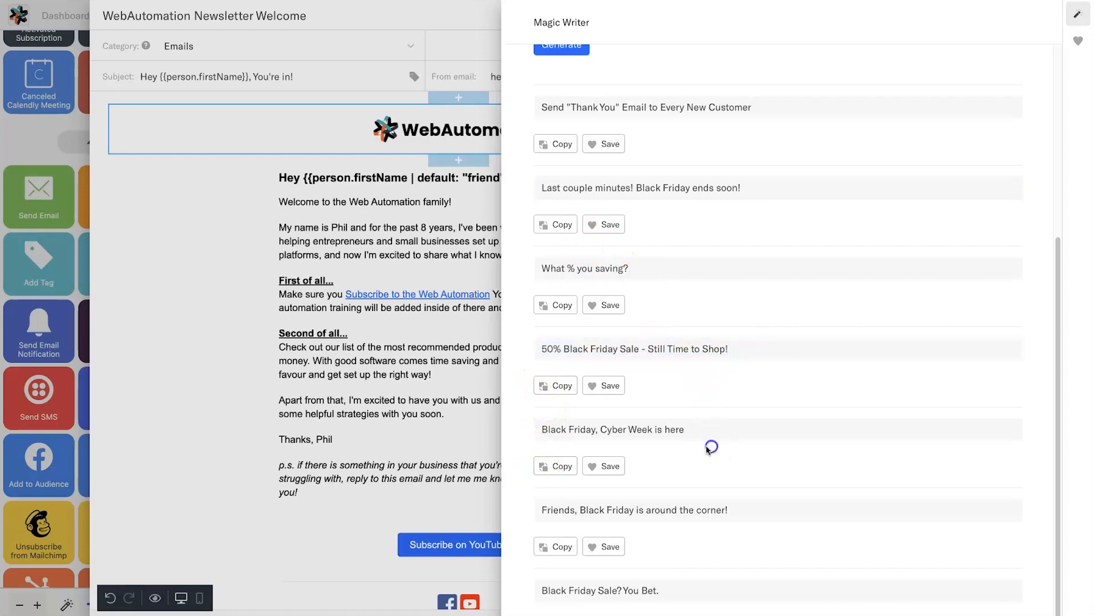
pyautogui.scroll(5, 728, 190)
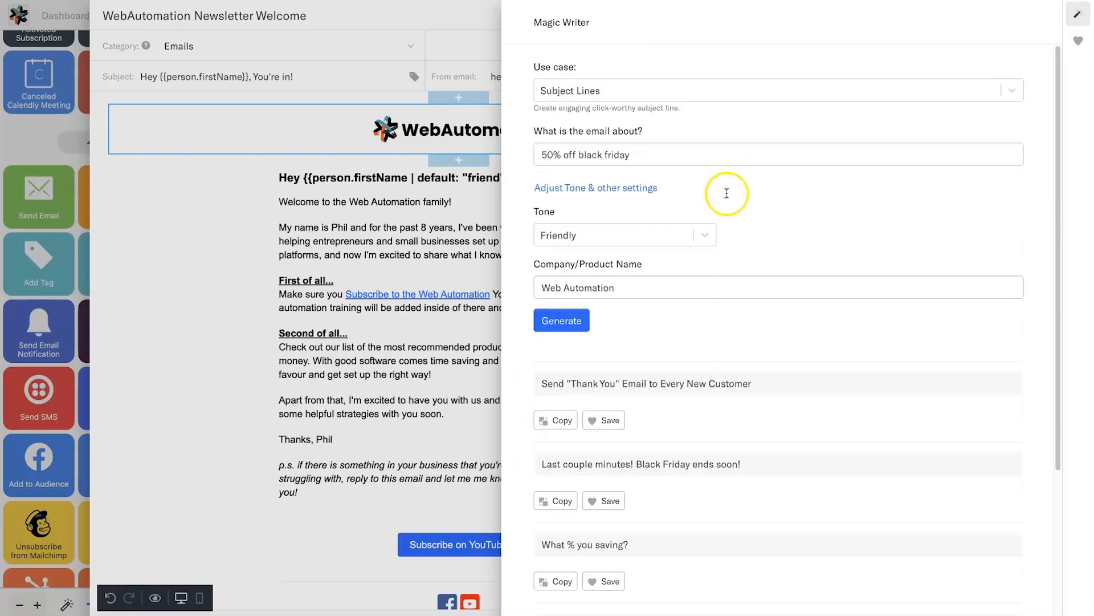
pyautogui.click(198, 293)
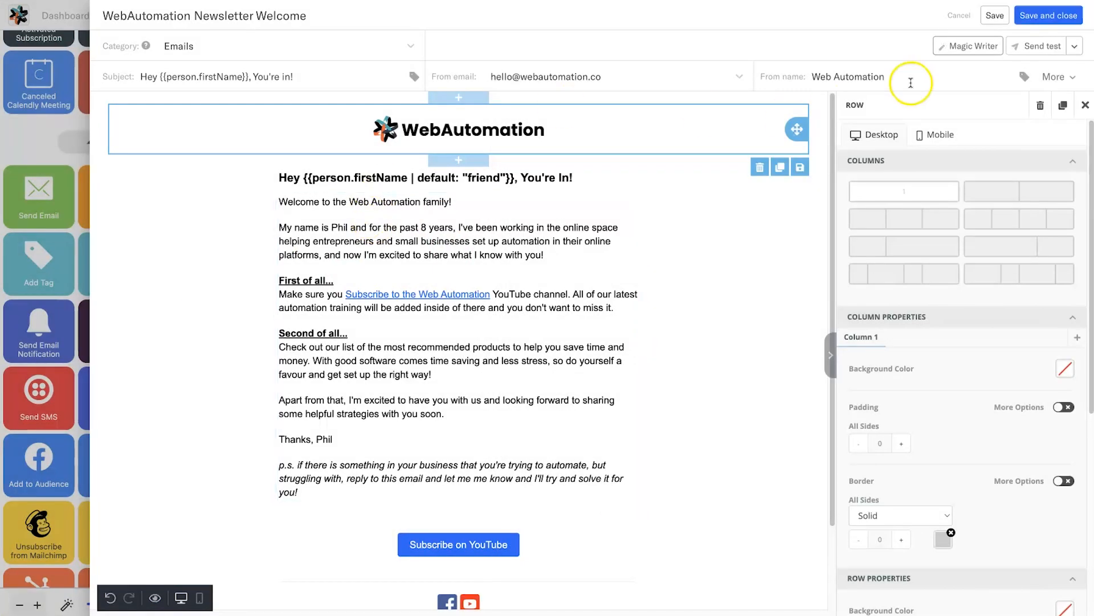
# - Save the welcome email, toggle the Reply-to/CC/BCC fields, and bring up the Send test options
pyautogui.click(1001, 17)
pyautogui.click(1061, 78)
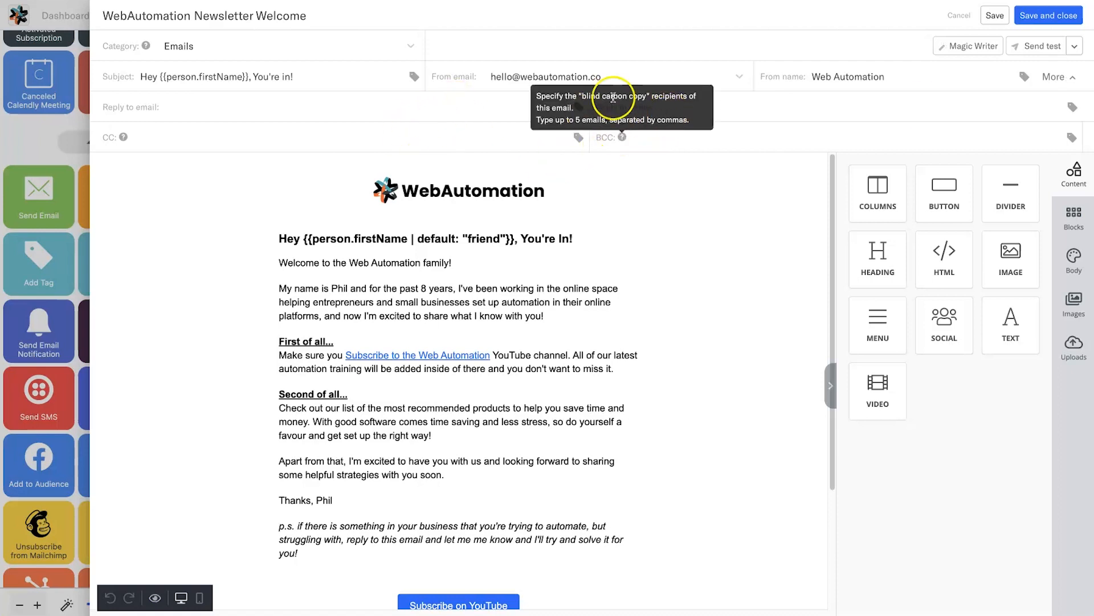
pyautogui.click(1064, 78)
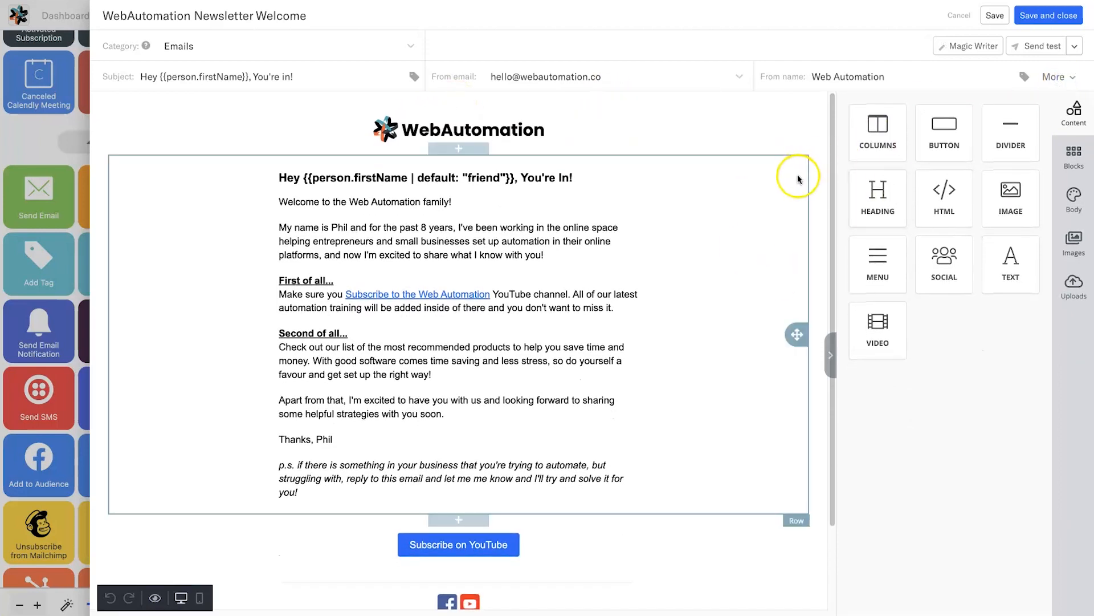
pyautogui.click(1074, 48)
pyautogui.click(1074, 48)
pyautogui.click(1074, 48)
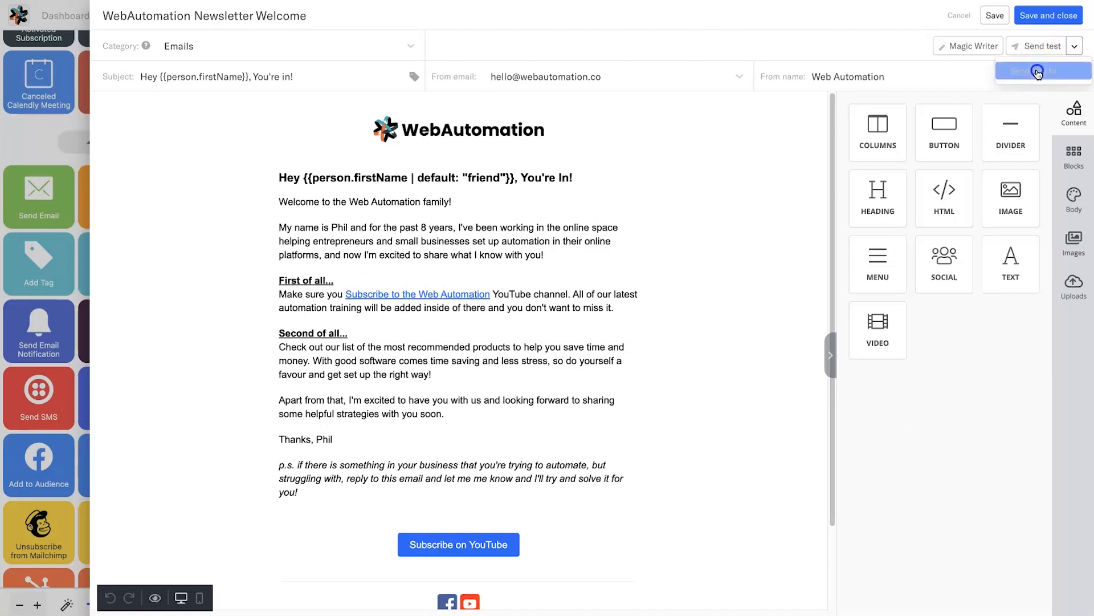
# - Send a test copy of the welcome email to the company's own inbox address
pyautogui.click(1038, 72)
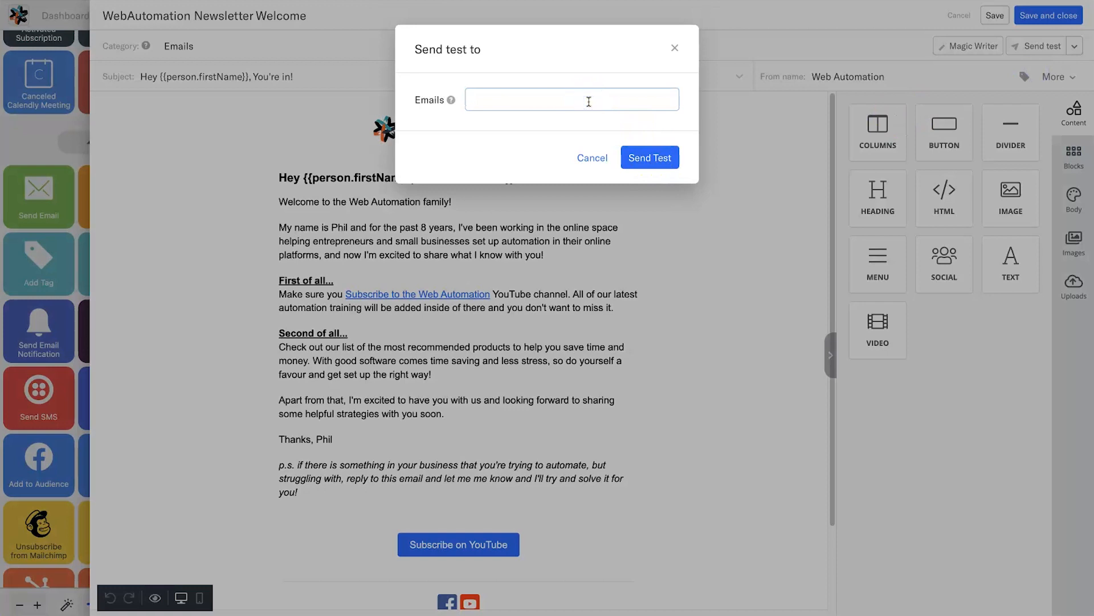
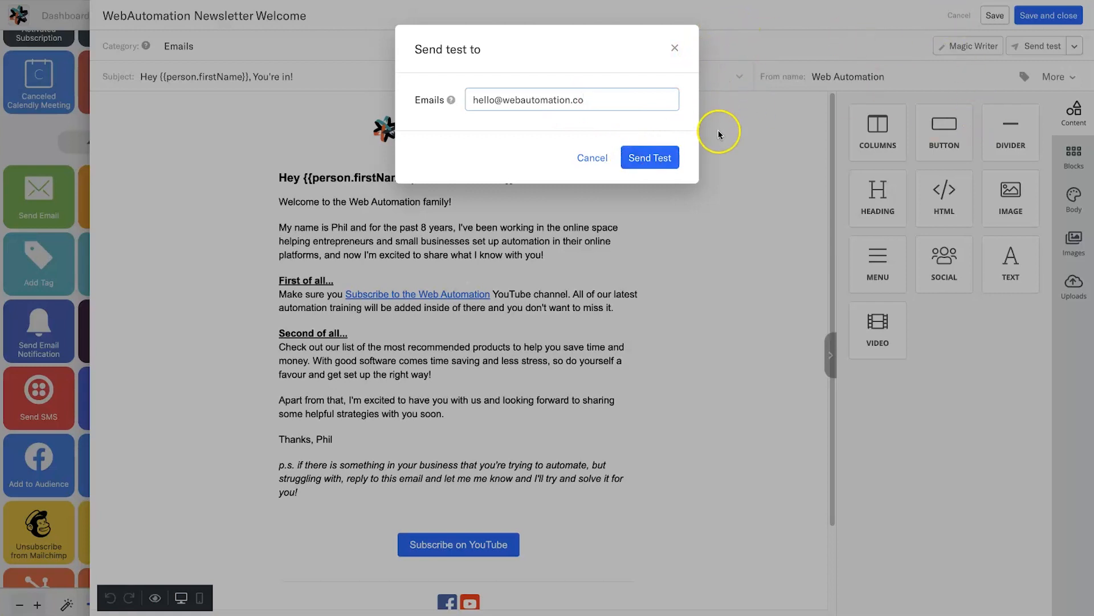
pyautogui.click(661, 170)
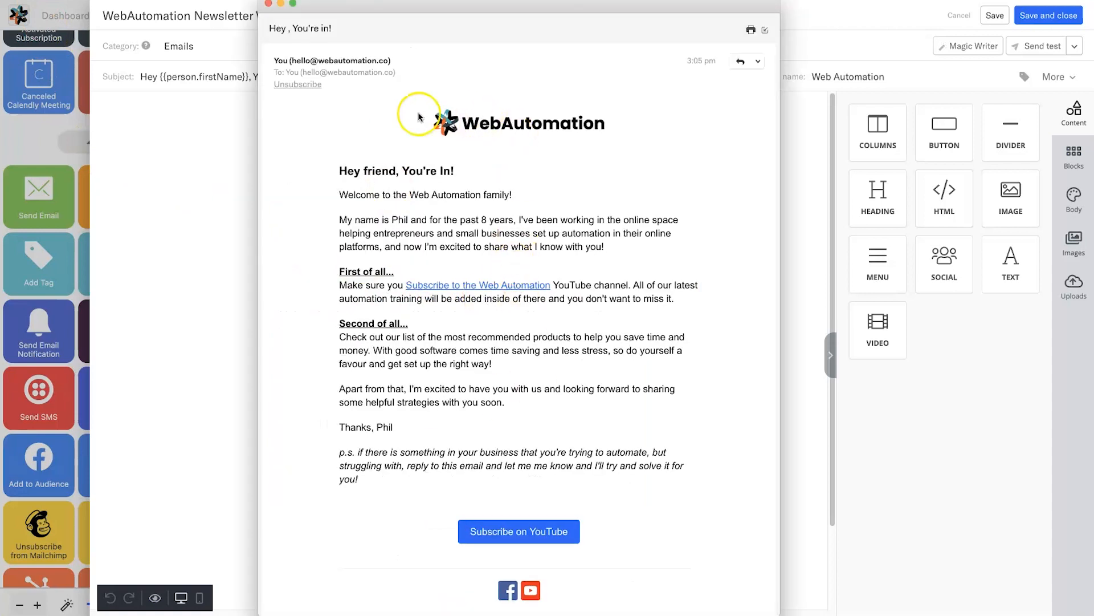
# - Check the test email's 'Hey friend, You're In!' greeting and opening paragraphs
pyautogui.click(349, 172)
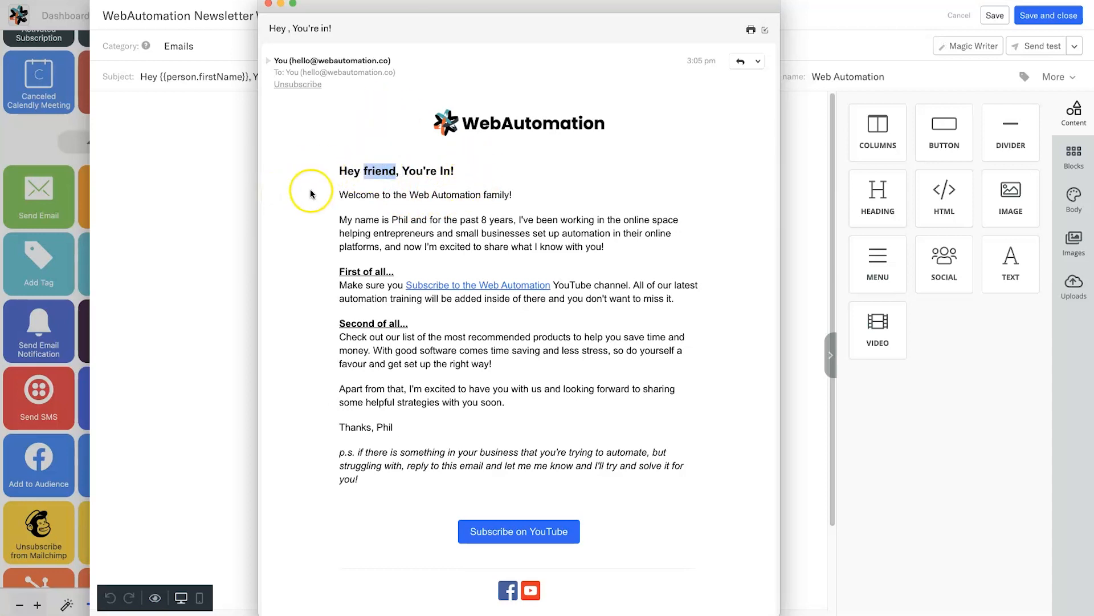
pyautogui.moveTo(344, 165); pyautogui.dragTo(591, 310)
pyautogui.click(592, 311)
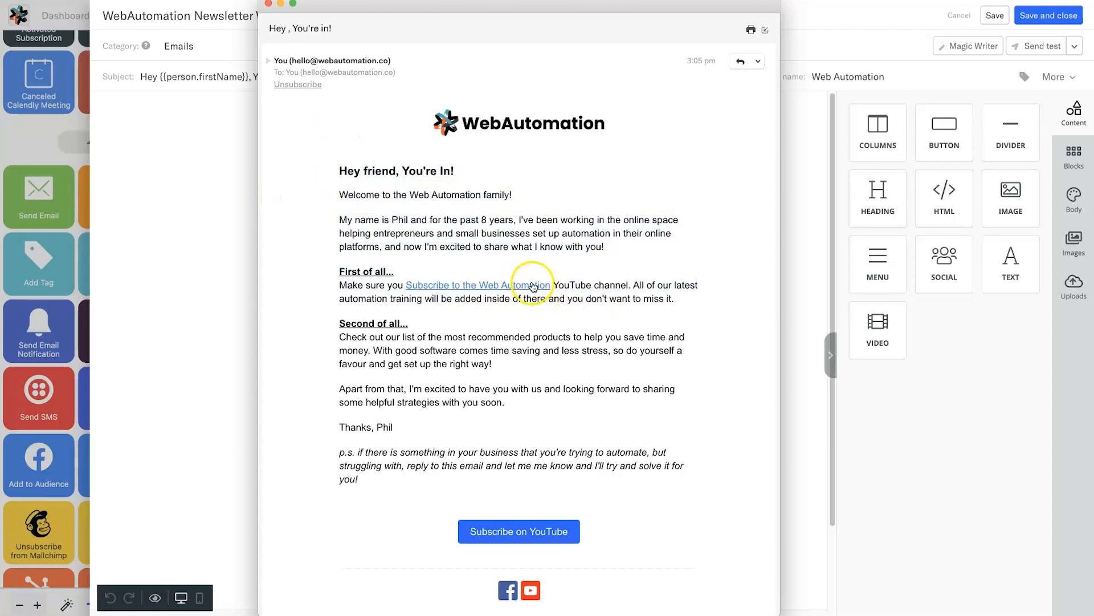
# - Check the footer address lines, then close the test message window
pyautogui.scroll(-3, 500, 489)
pyautogui.moveTo(488, 475); pyautogui.dragTo(586, 524)
pyautogui.click(556, 490)
pyautogui.click(467, 472)
pyautogui.click(656, 528)
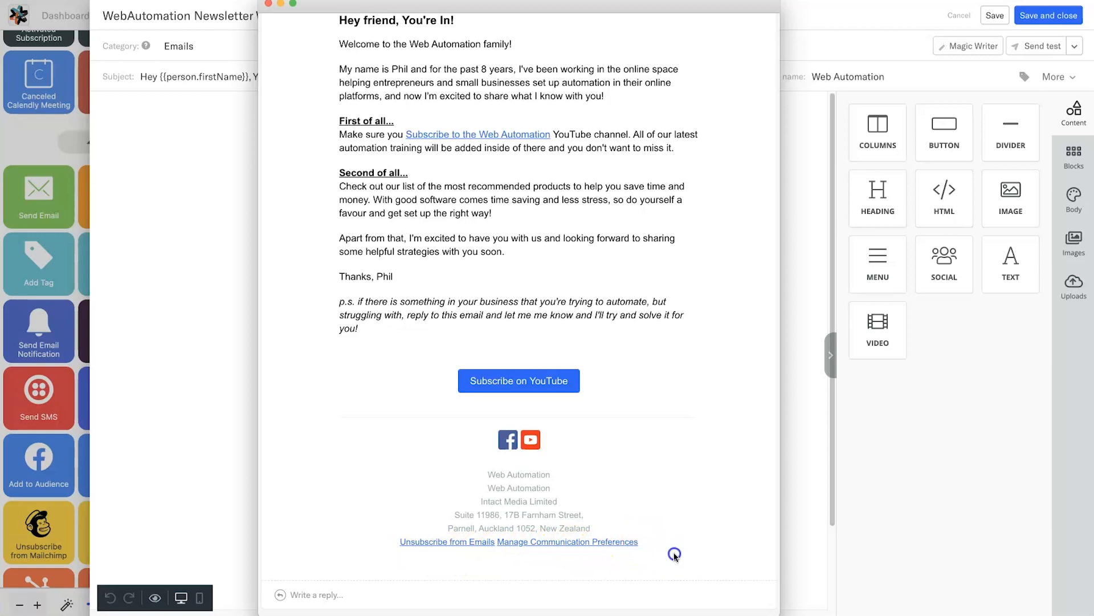
pyautogui.moveTo(469, 543); pyautogui.dragTo(425, 481)
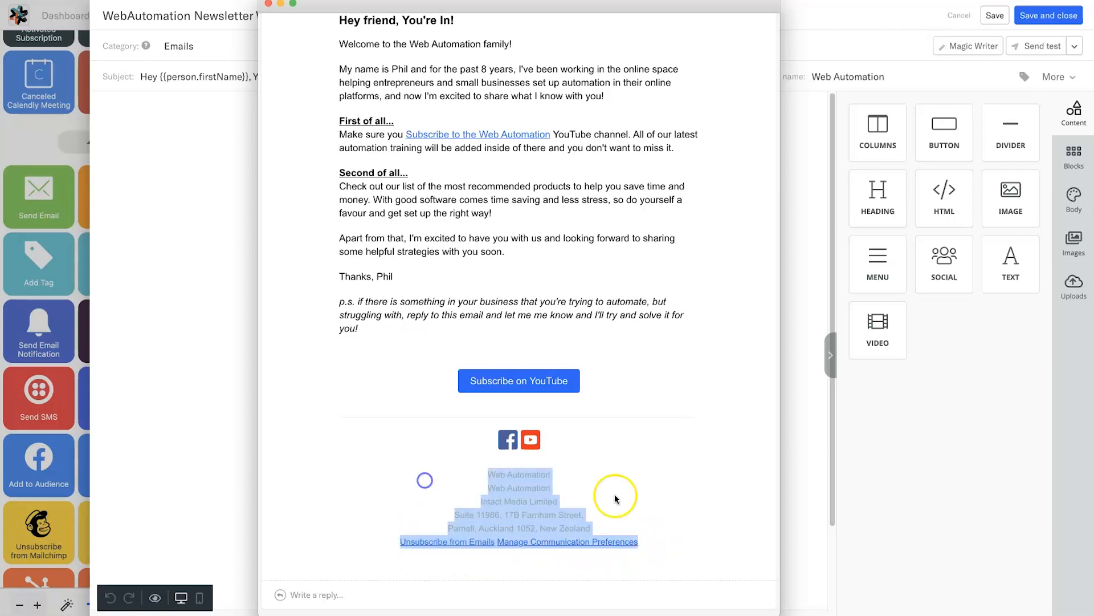
pyautogui.click(667, 494)
pyautogui.scroll(3, 627, 444)
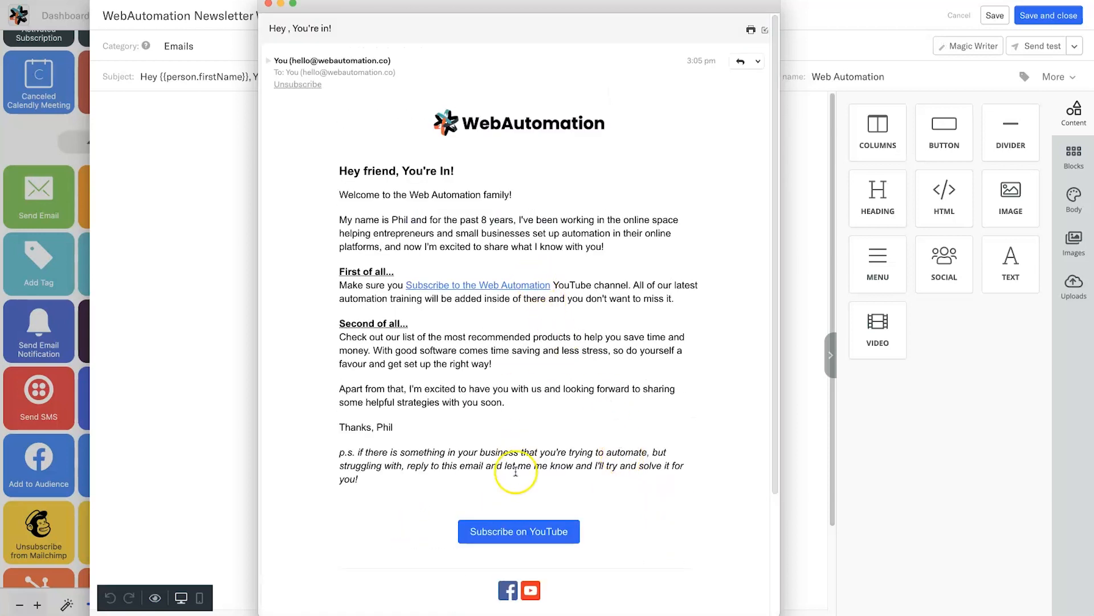
pyautogui.scroll(-3, 507, 487)
pyautogui.moveTo(488, 478); pyautogui.dragTo(586, 478)
pyautogui.scroll(3, 586, 479)
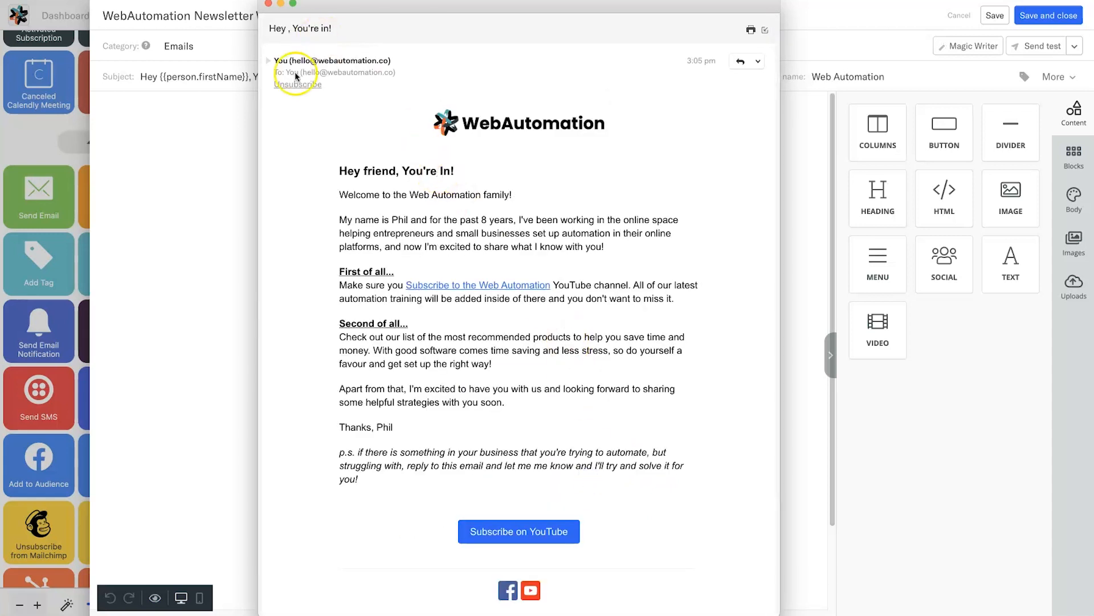
pyautogui.click(267, 3)
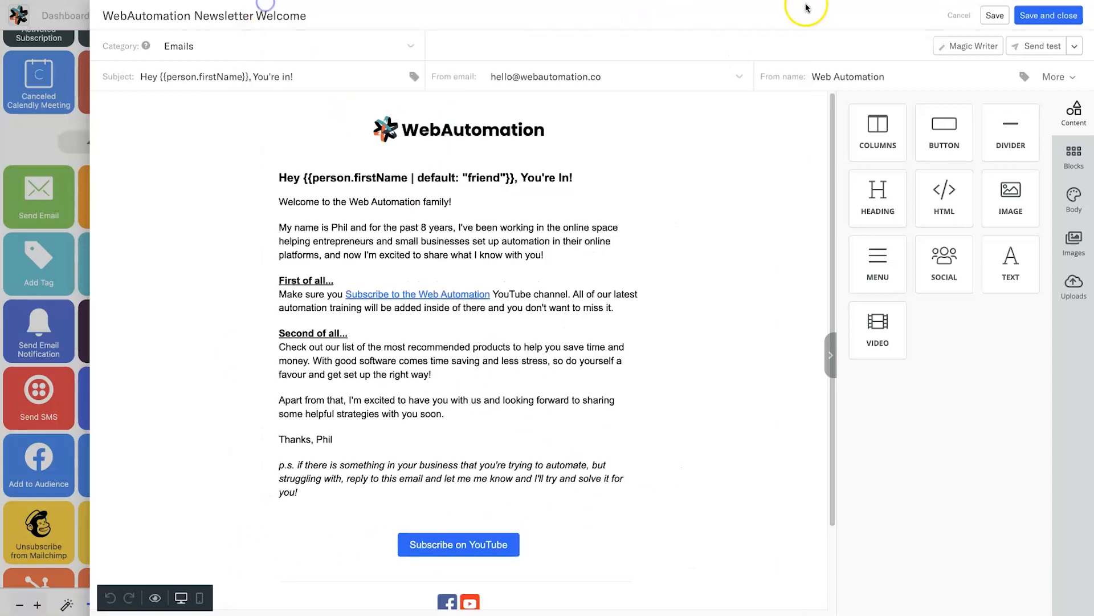
# - Save and close the email so the Send Email step uses 'WebAutomation Newsletter Welcome'
pyautogui.click(1050, 17)
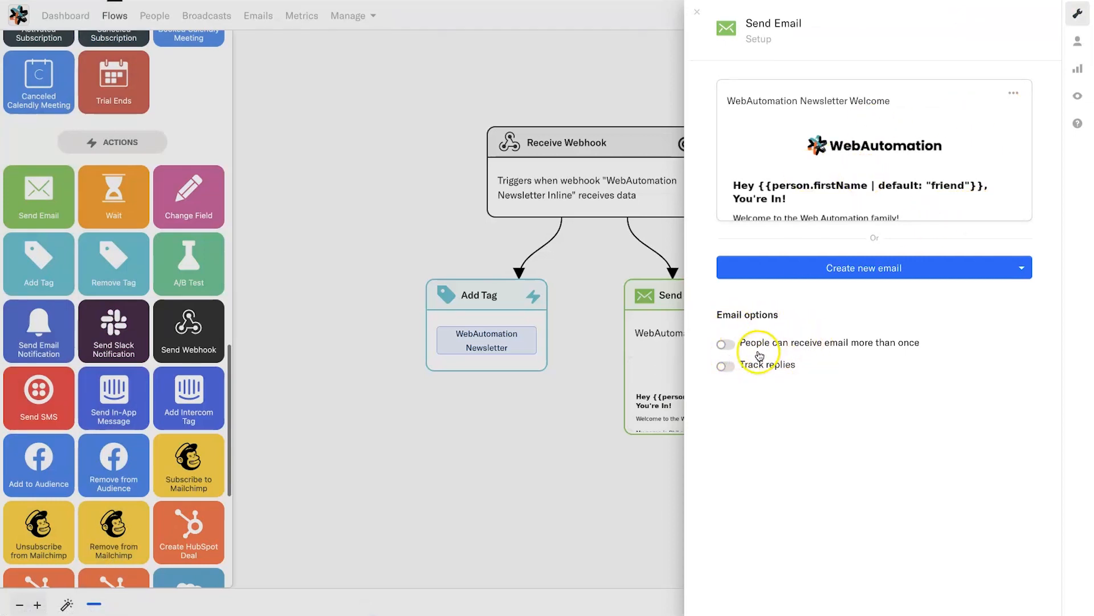
pyautogui.moveTo(819, 351)
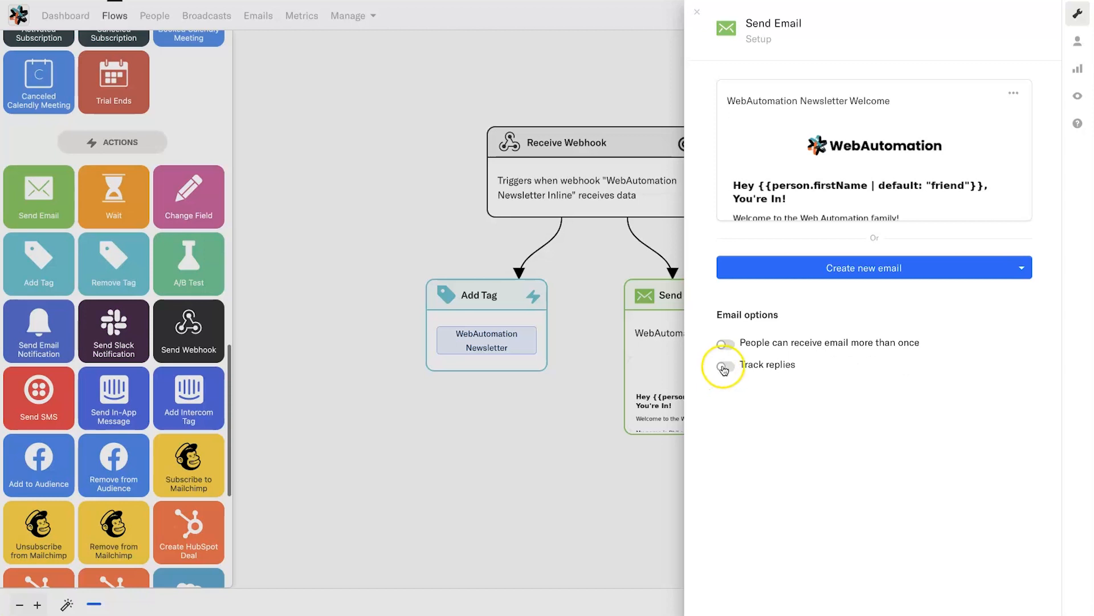
pyautogui.moveTo(725, 370)
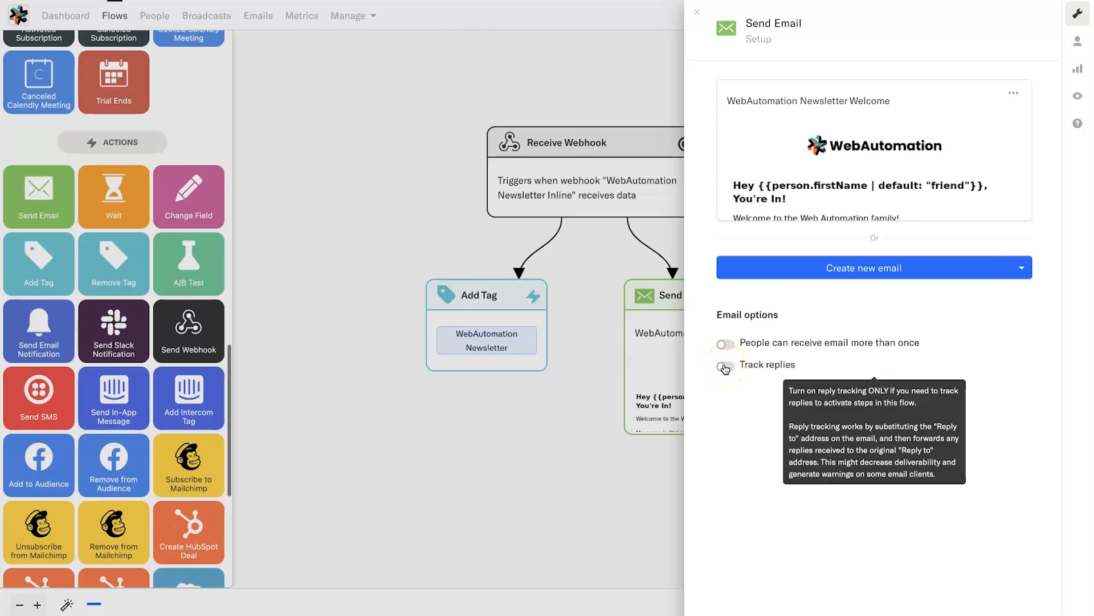
pyautogui.click(736, 391)
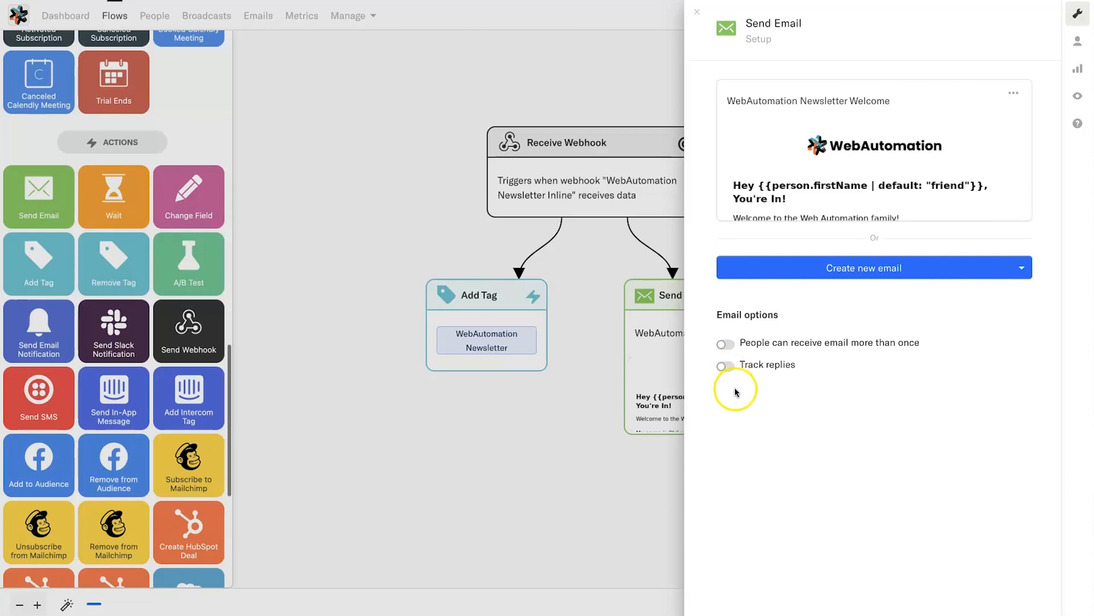
pyautogui.click(175, 187)
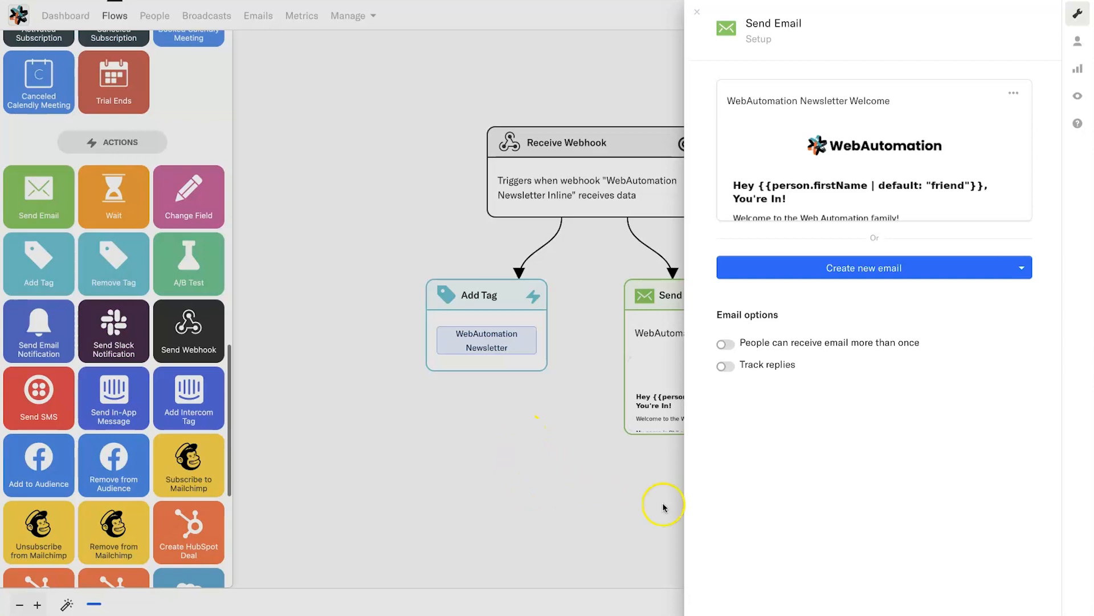
# - Look through the Send Email step's people, metrics, test and help views, then close the panel
pyautogui.click(1076, 45)
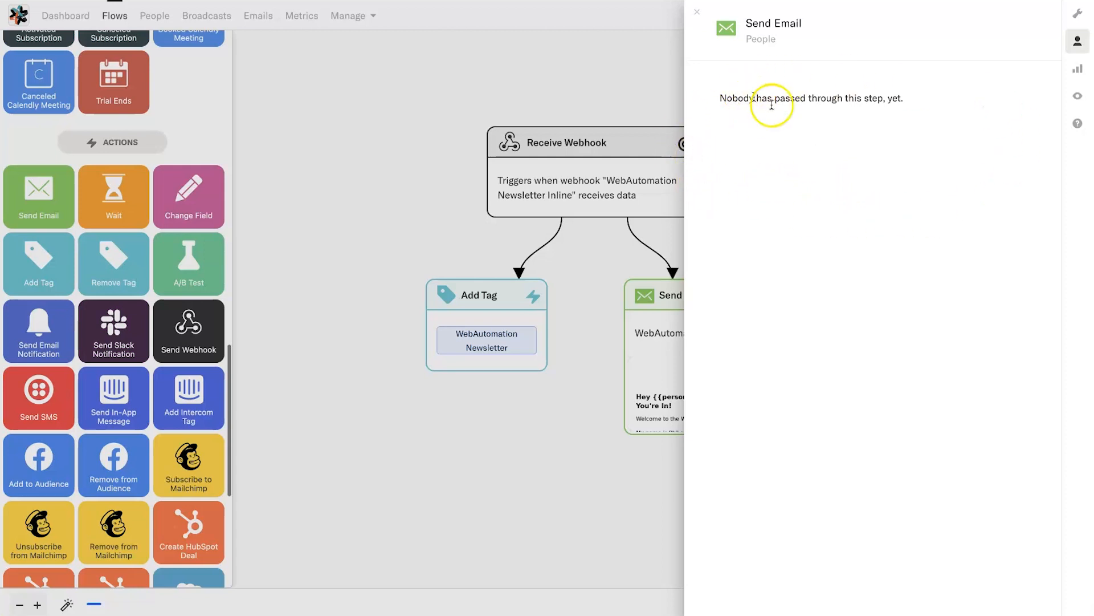
pyautogui.click(1080, 71)
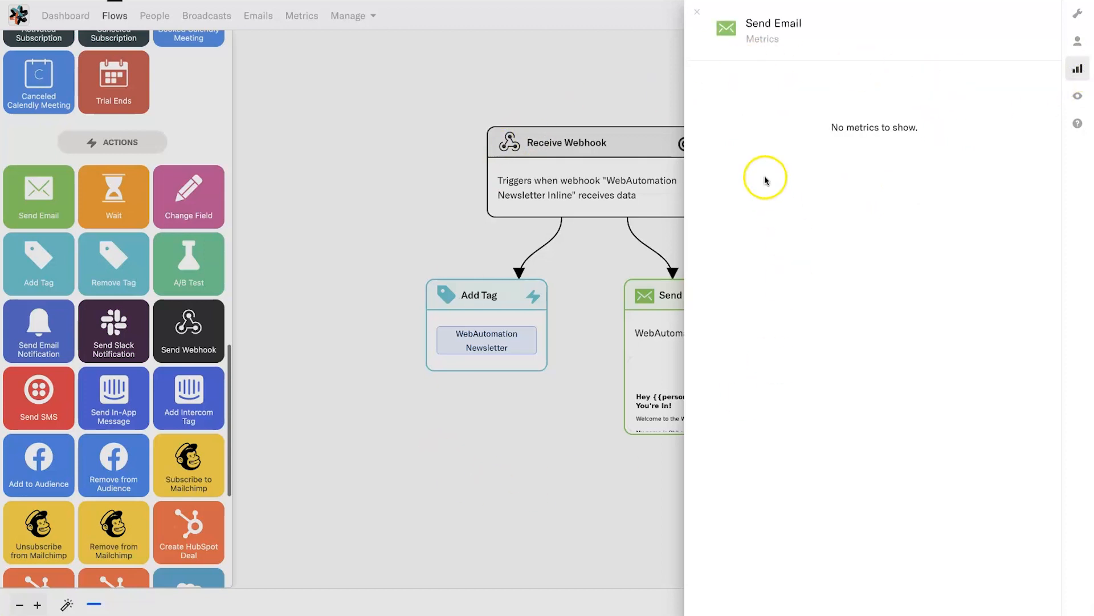
pyautogui.click(1074, 99)
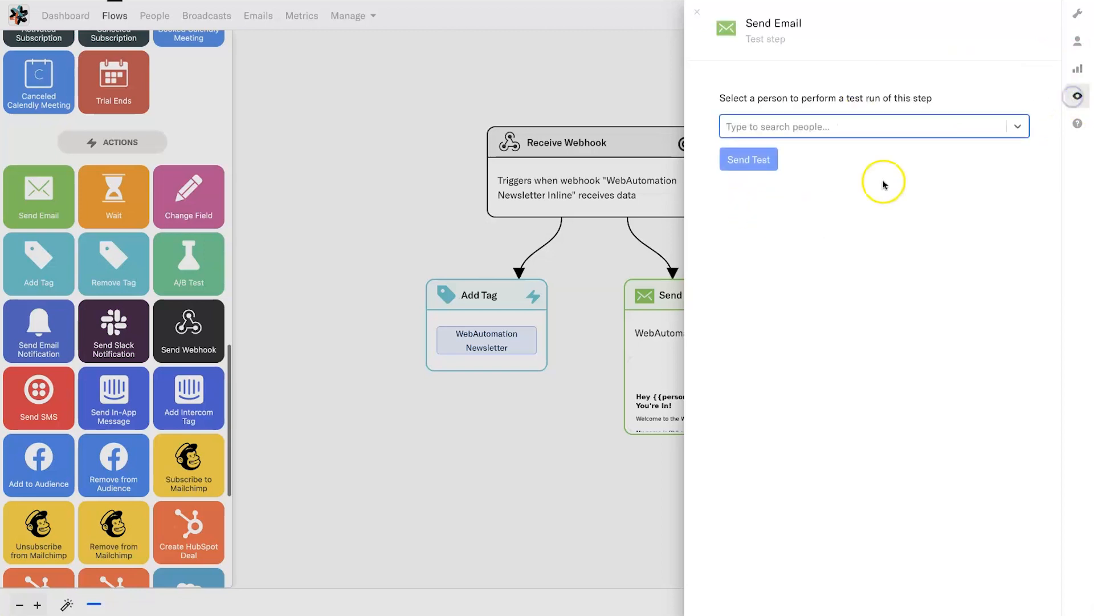
pyautogui.click(1078, 127)
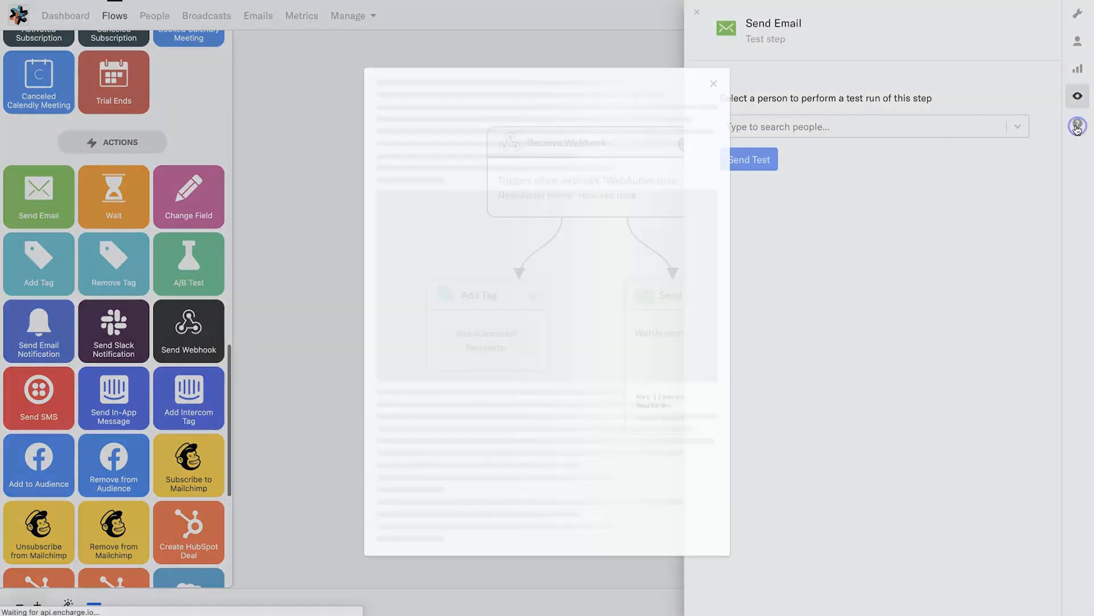
pyautogui.click(714, 86)
pyautogui.click(368, 28)
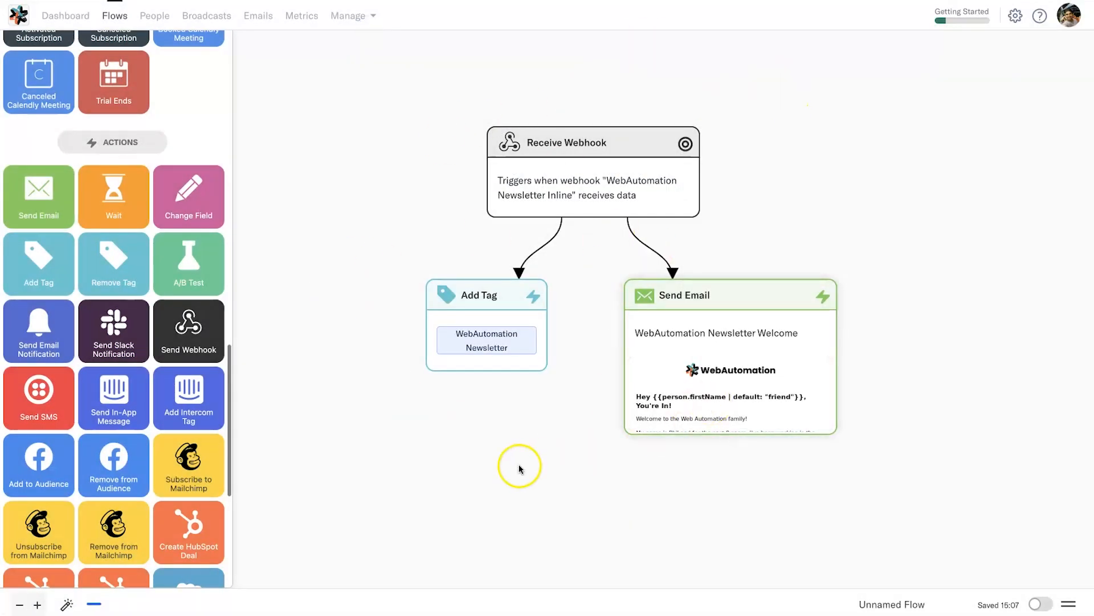
# - Add a Wait step under Send Email, connected to continue on delivered
pyautogui.moveTo(503, 497); pyautogui.dragTo(544, 456)
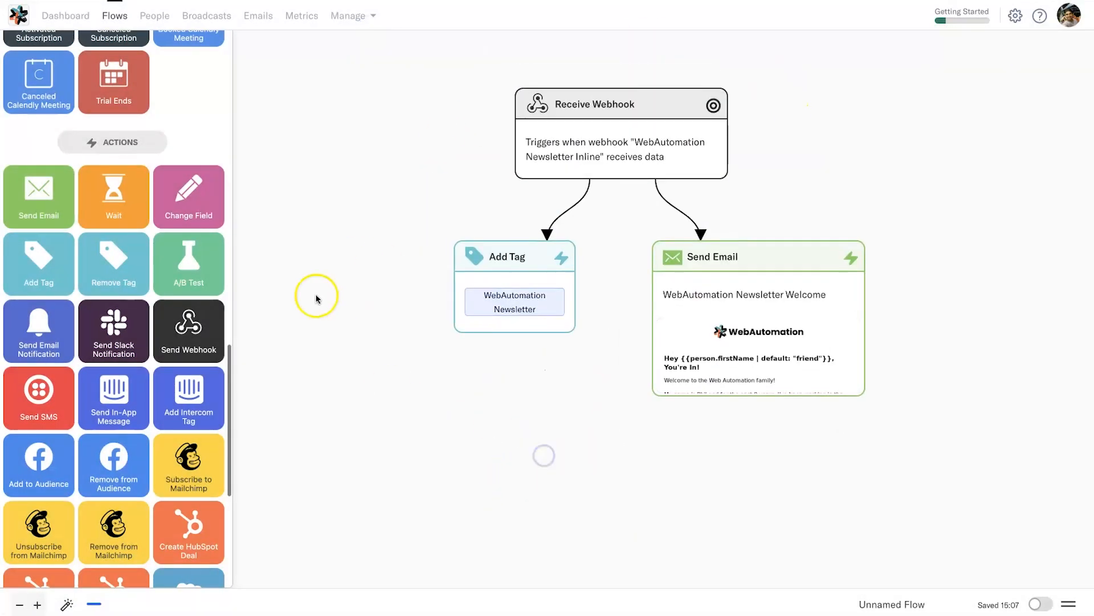
pyautogui.moveTo(129, 205); pyautogui.dragTo(763, 503)
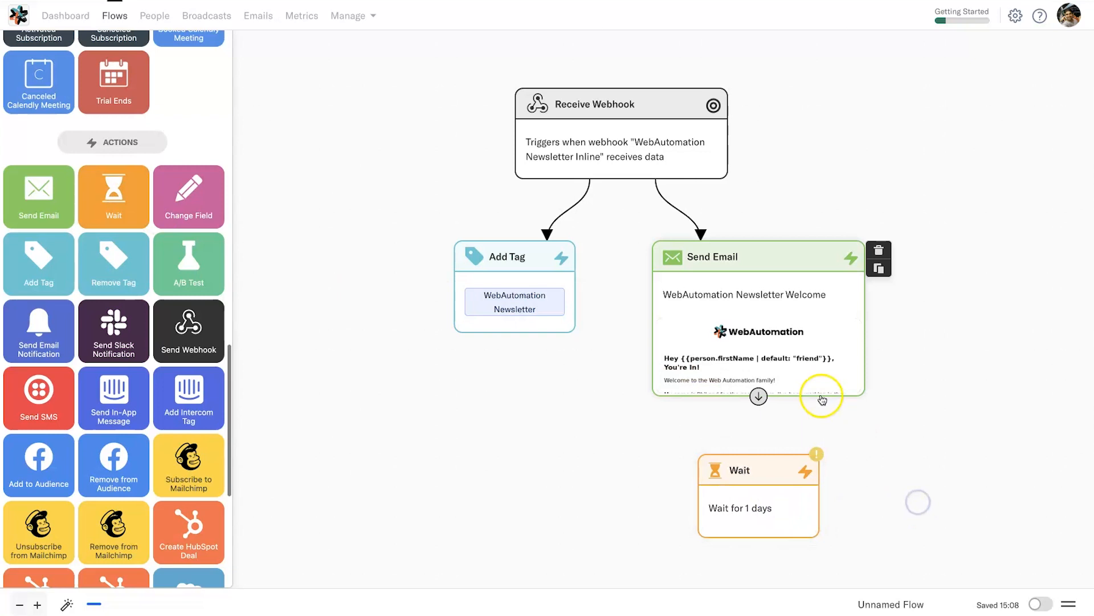
pyautogui.moveTo(758, 396); pyautogui.dragTo(727, 472)
pyautogui.click(677, 308)
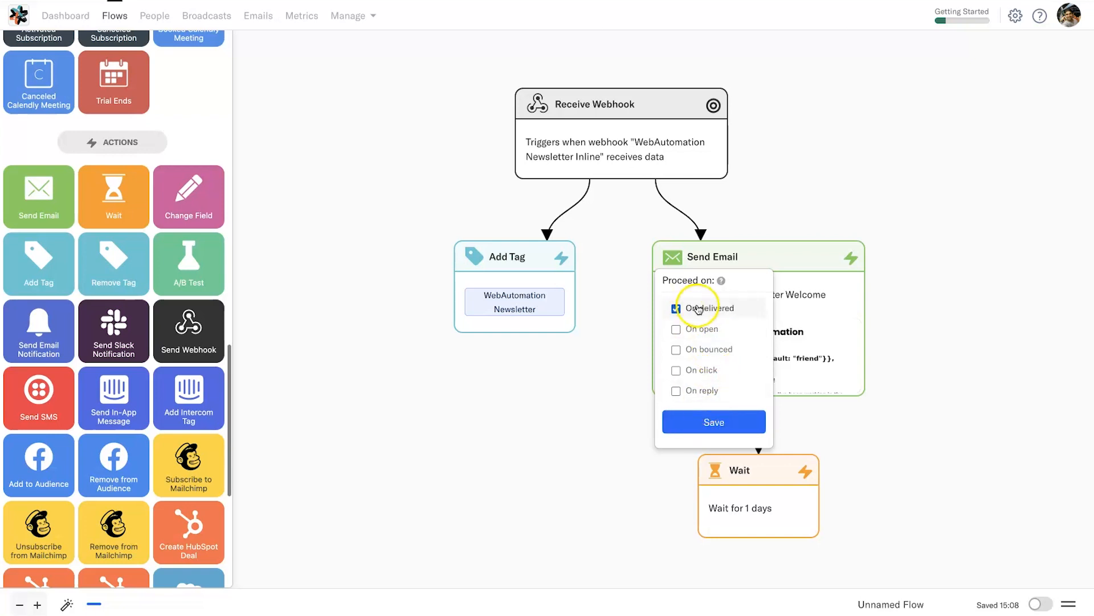
pyautogui.click(706, 420)
# - Set the Wait step to 100 days and save it
pyautogui.click(712, 516)
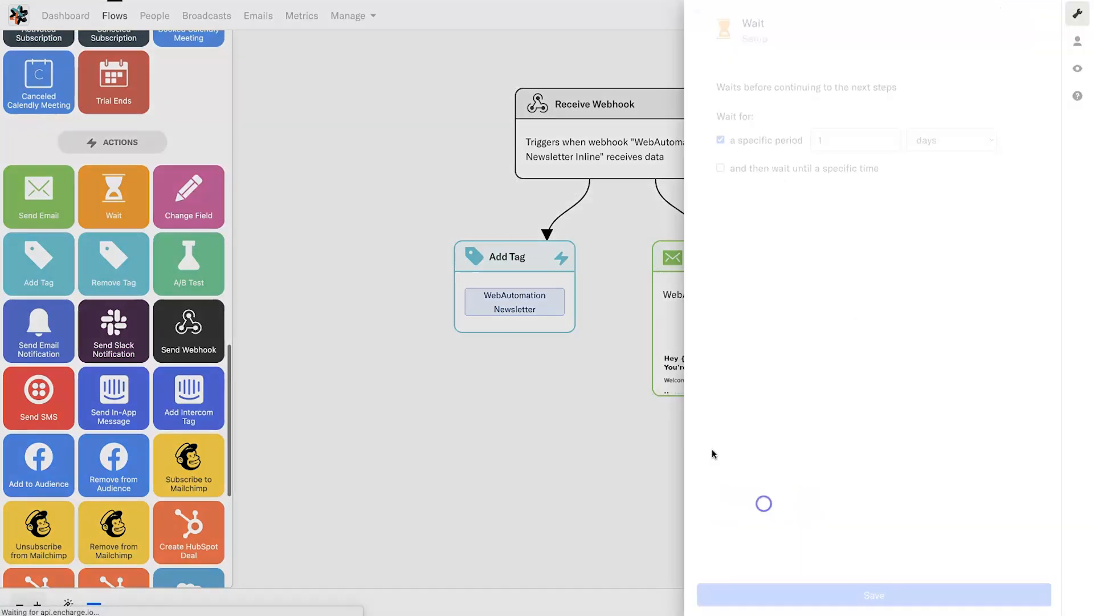
pyautogui.click(851, 143)
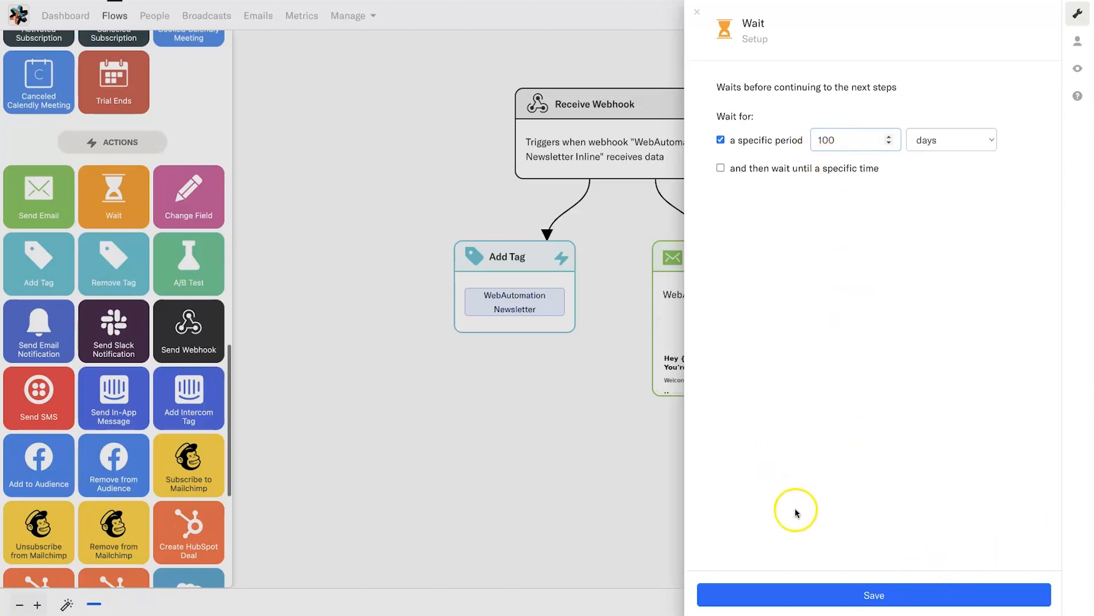
pyautogui.click(807, 591)
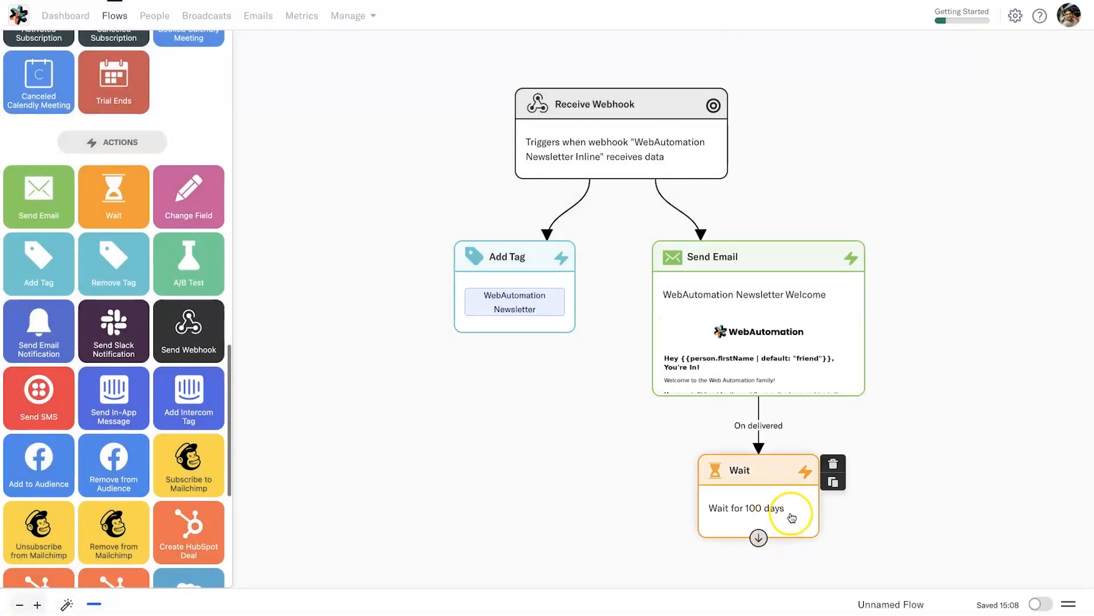
pyautogui.click(881, 601)
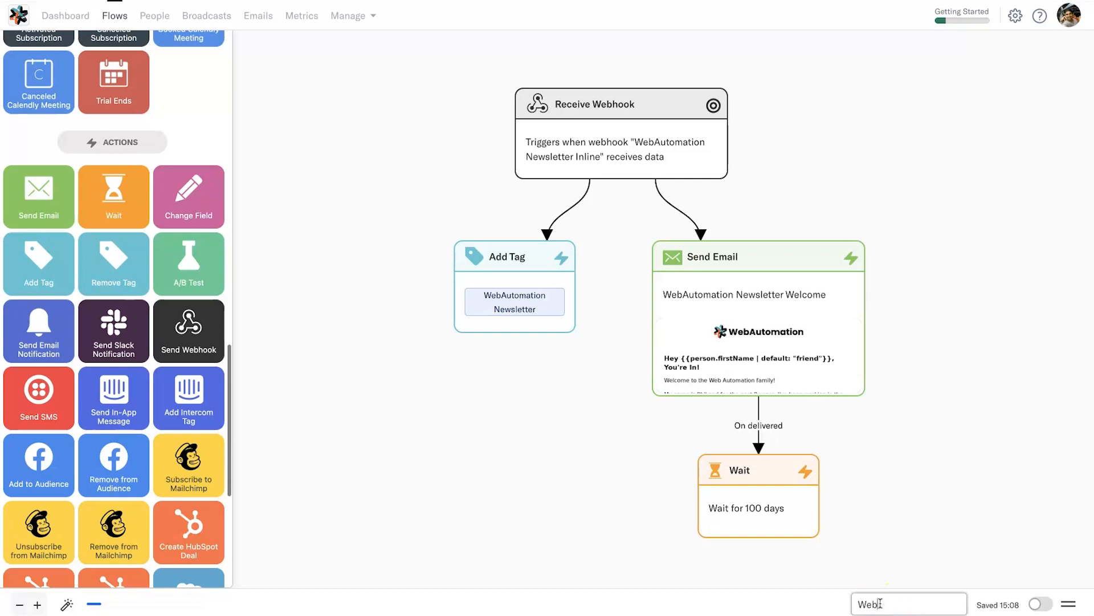
# - Rename the Unnamed Flow to 'WebAutomation Newsletter' and turn on its activation toggle
pyautogui.write('WebAutomation Newsletter')
pyautogui.click(1019, 541)
pyautogui.click(1037, 605)
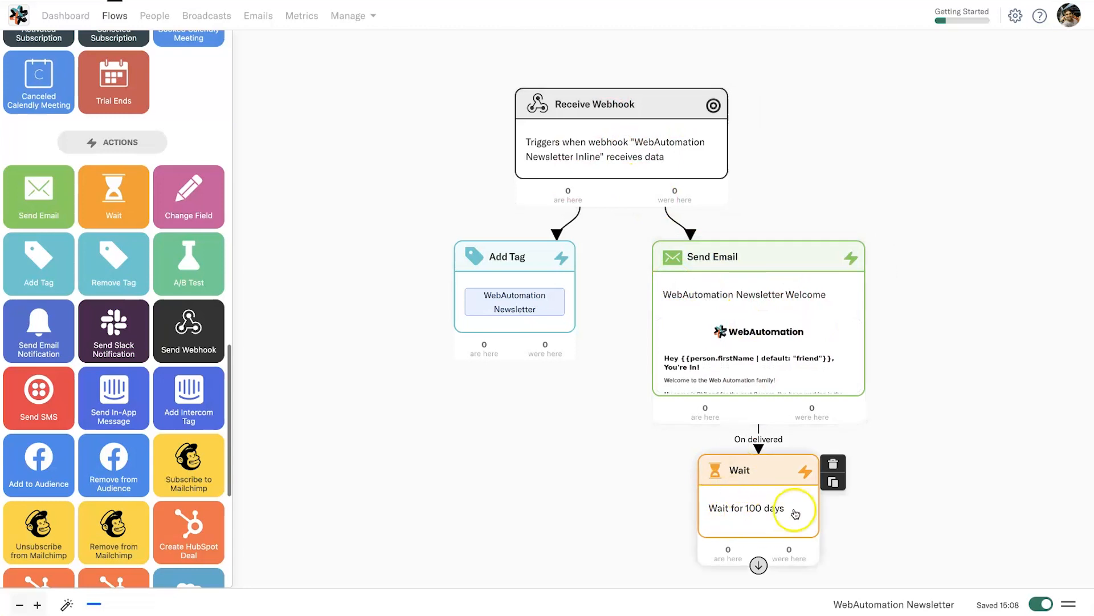
pyautogui.moveTo(957, 494); pyautogui.dragTo(940, 338)
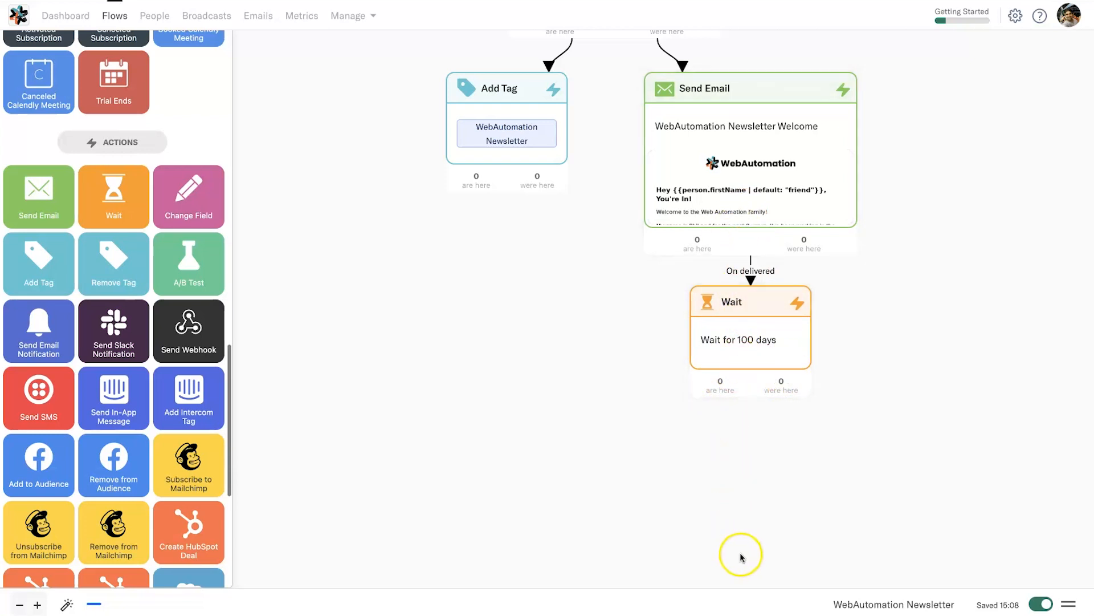
pyautogui.scroll(5, 493, 336)
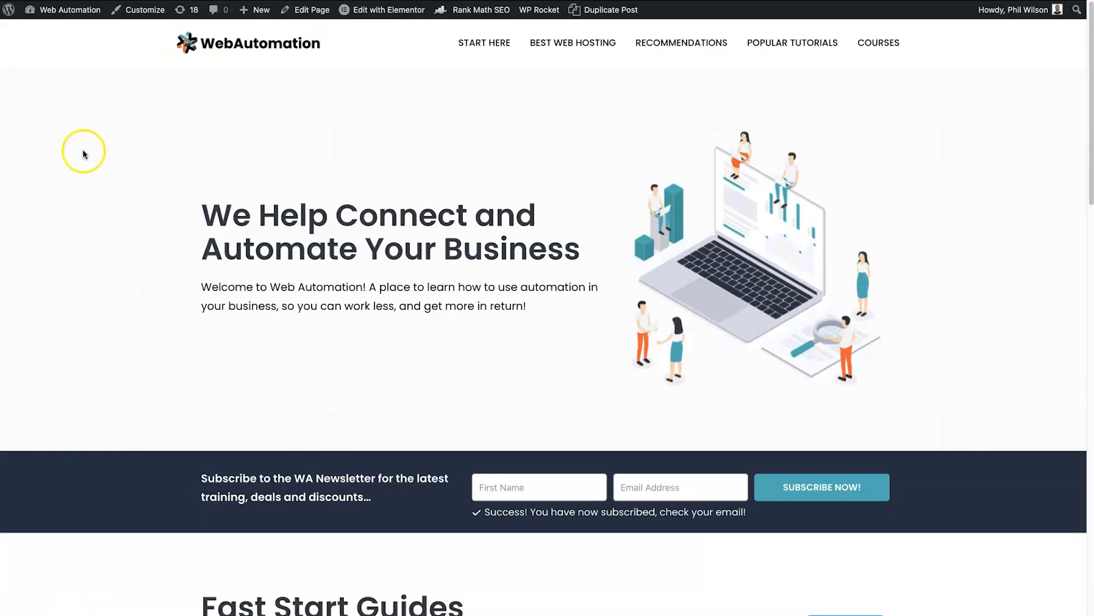
# - Reload the homepage and submit the newsletter bar with a test first name and e-mail
pyautogui.rightClick(83, 151)
pyautogui.click(162, 184)
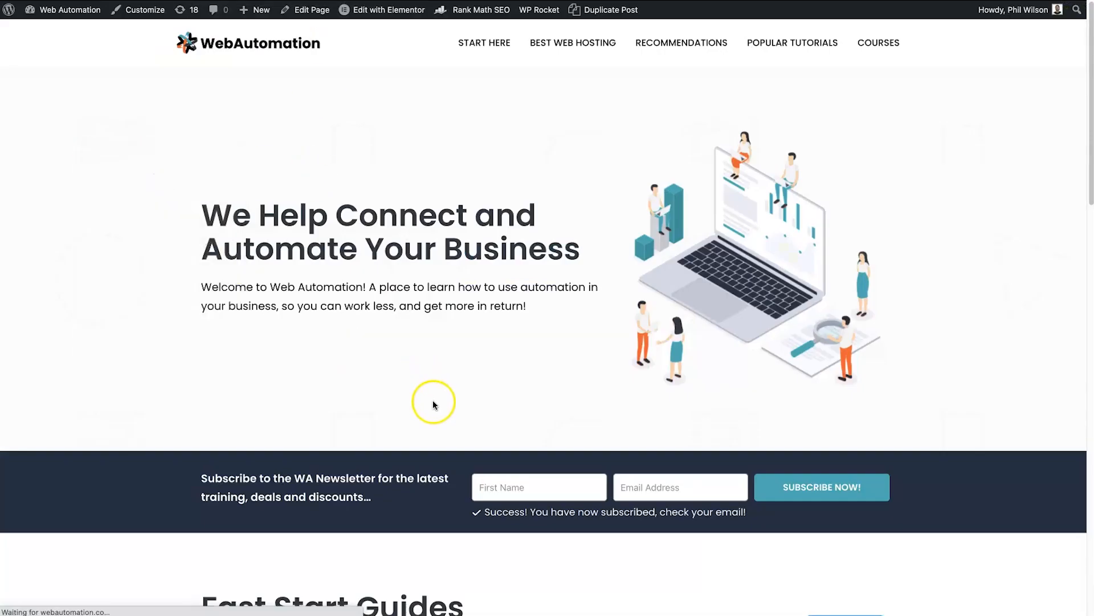
pyautogui.click(516, 479)
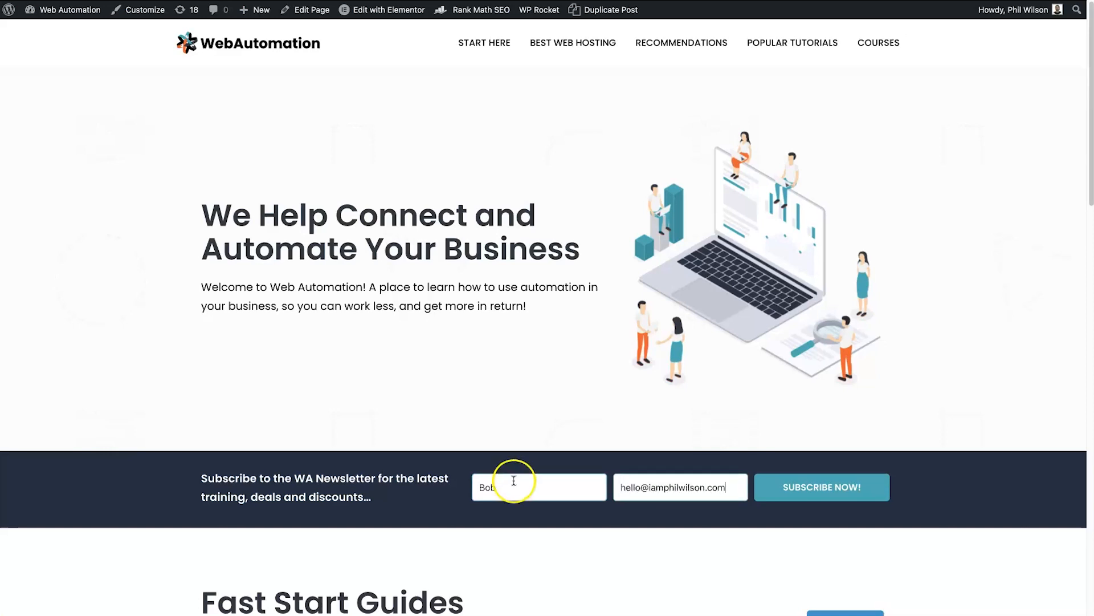
pyautogui.click(798, 494)
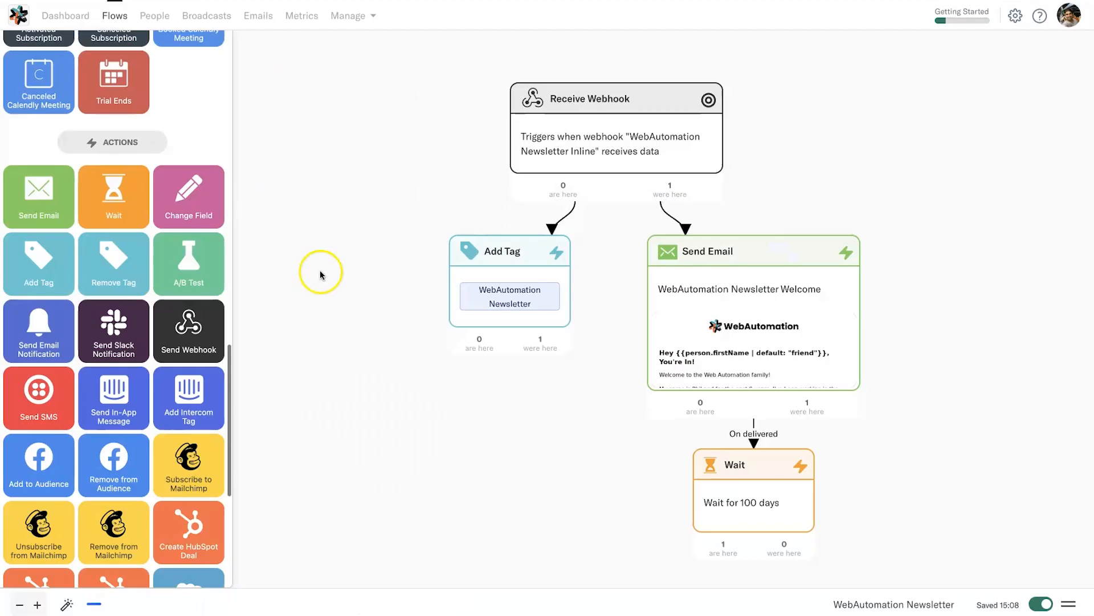
pyautogui.moveTo(691, 188)
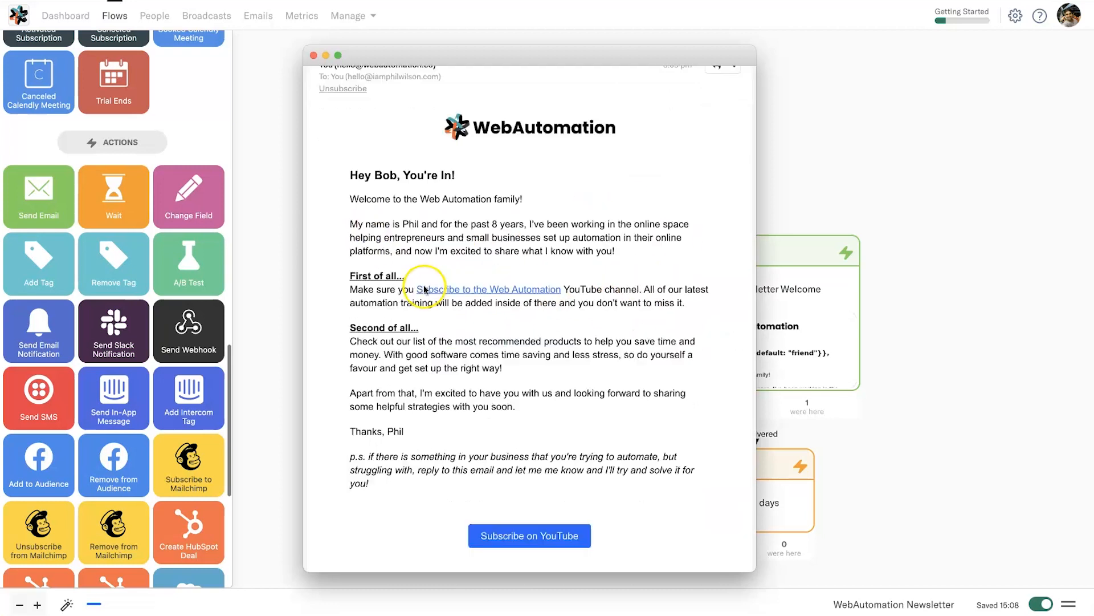
pyautogui.scroll(-3, 389, 221)
pyautogui.scroll(4, 433, 327)
pyautogui.scroll(-5, 613, 447)
pyautogui.scroll(5, 616, 455)
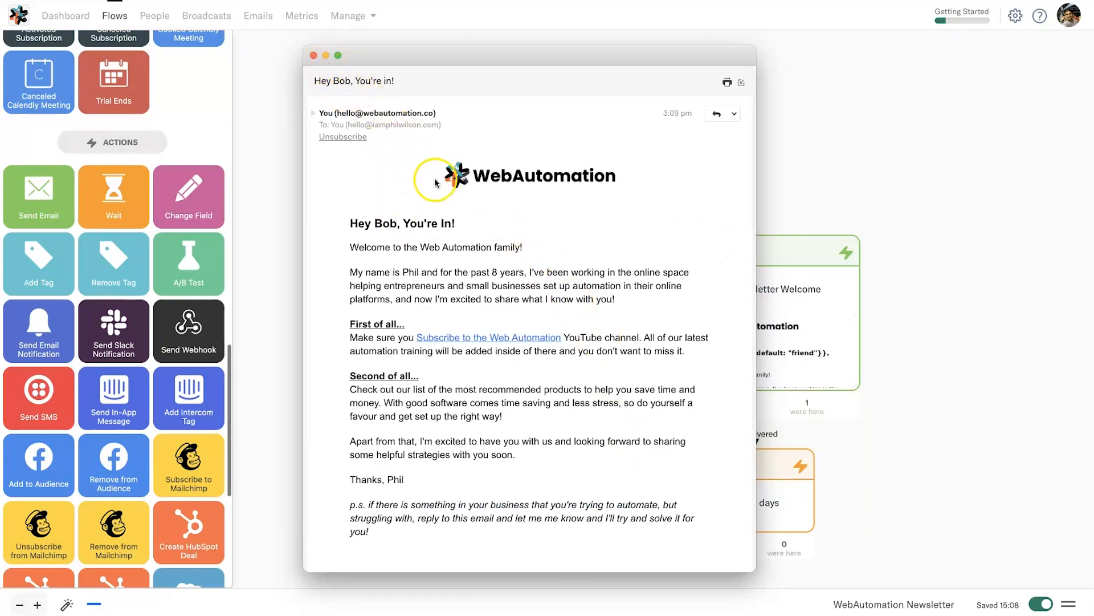
pyautogui.click(314, 56)
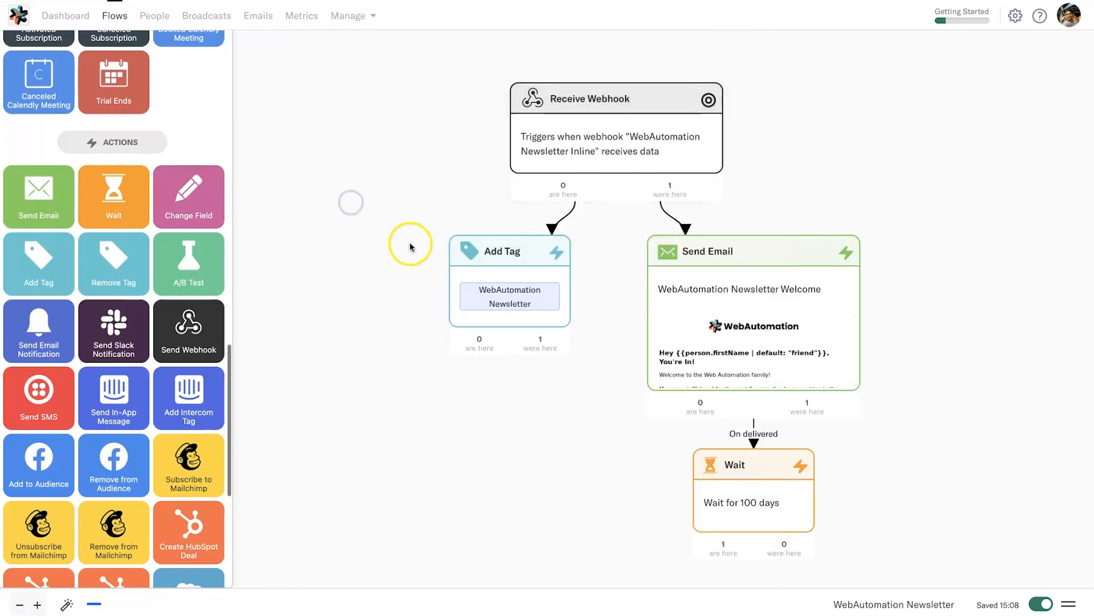
# - Check who passed through the Receive Webhook trigger, then view the new subscriber in All People
pyautogui.click(674, 162)
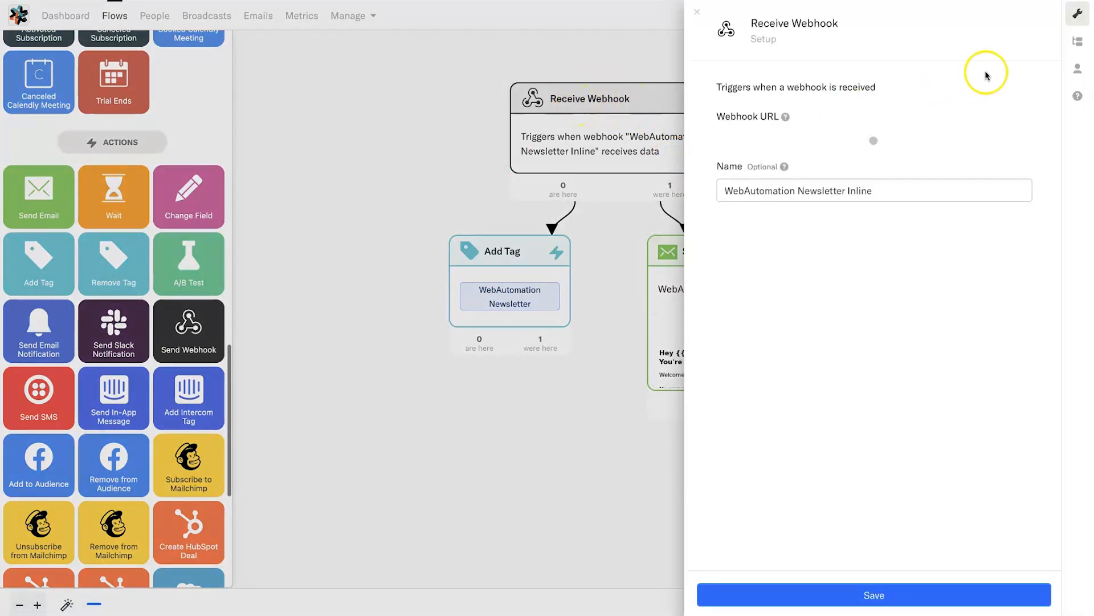
pyautogui.click(1077, 67)
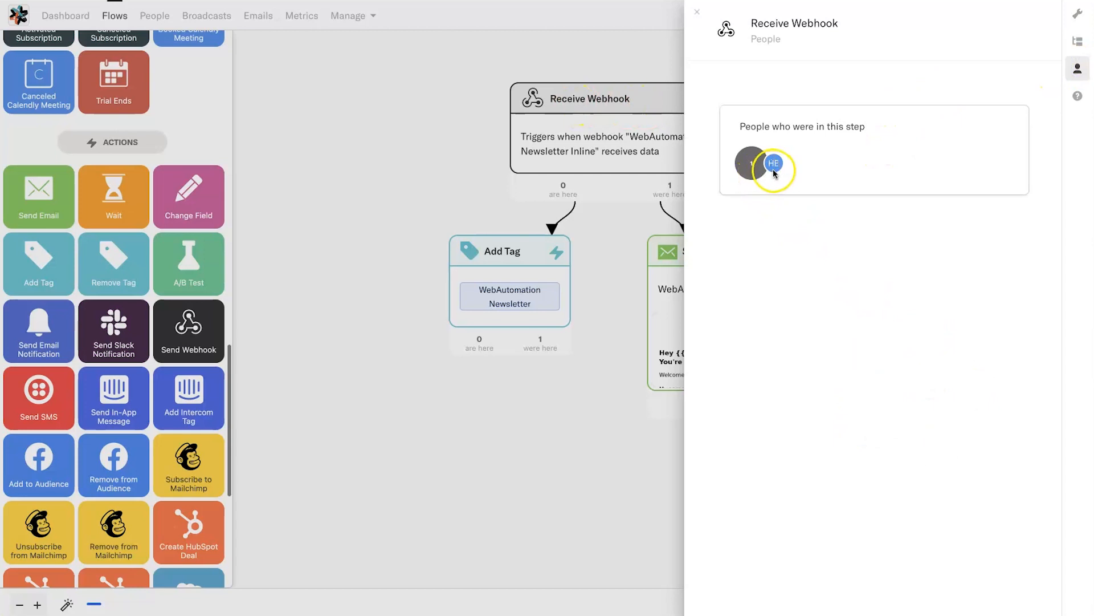
pyautogui.moveTo(777, 163)
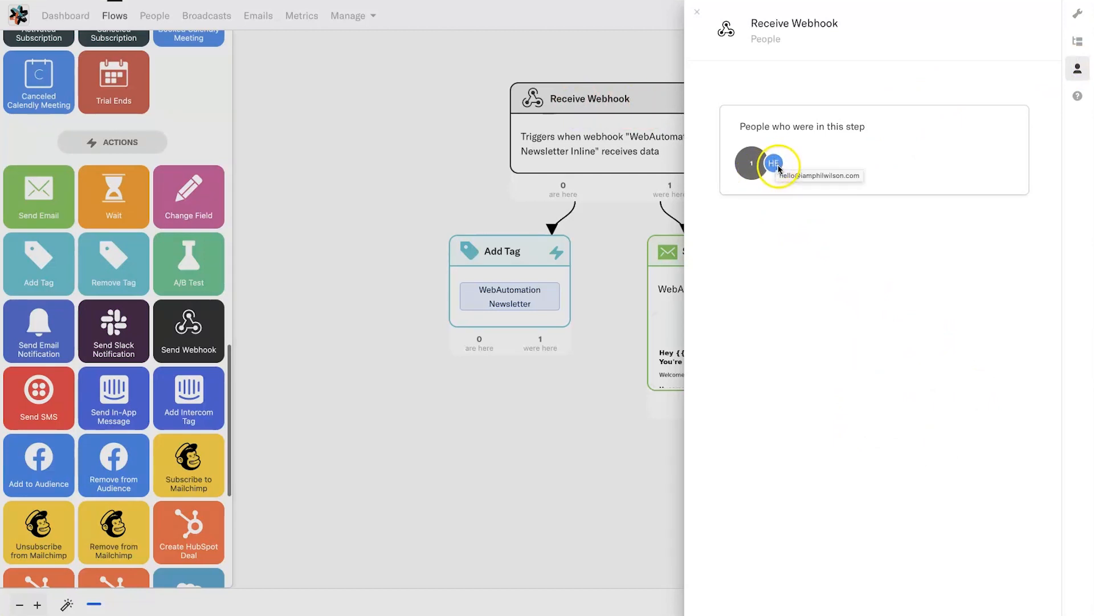
pyautogui.click(454, 140)
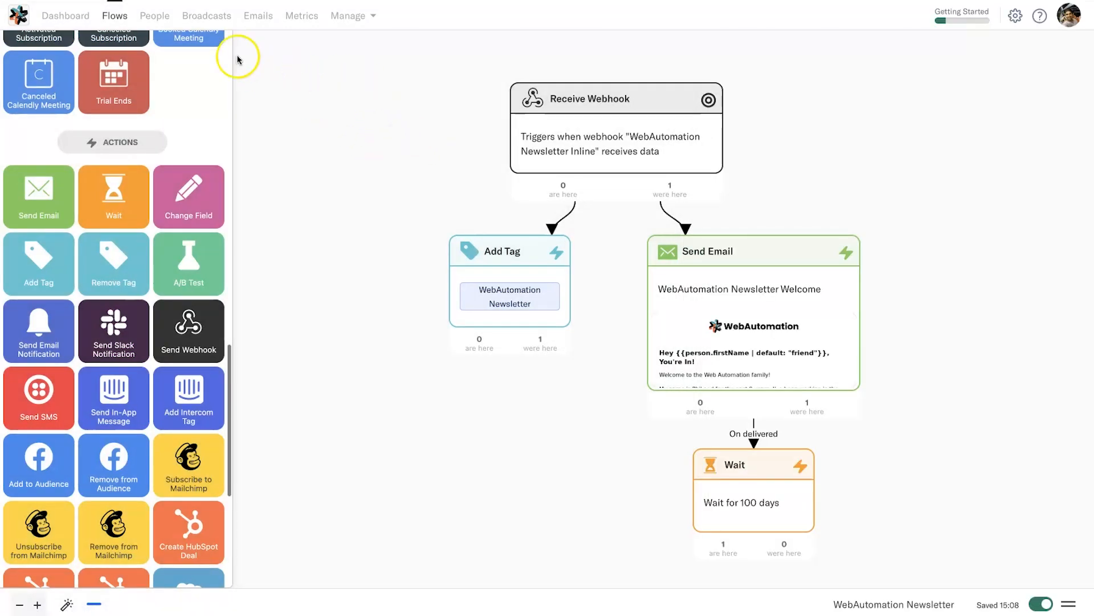
pyautogui.click(167, 19)
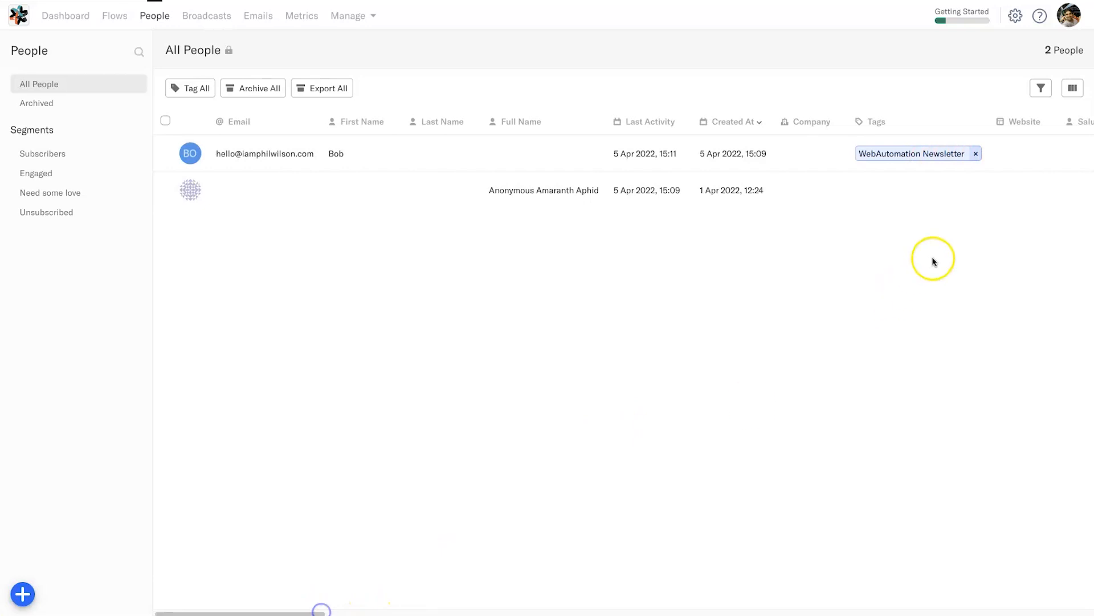
pyautogui.moveTo(308, 611); pyautogui.dragTo(1093, 612)
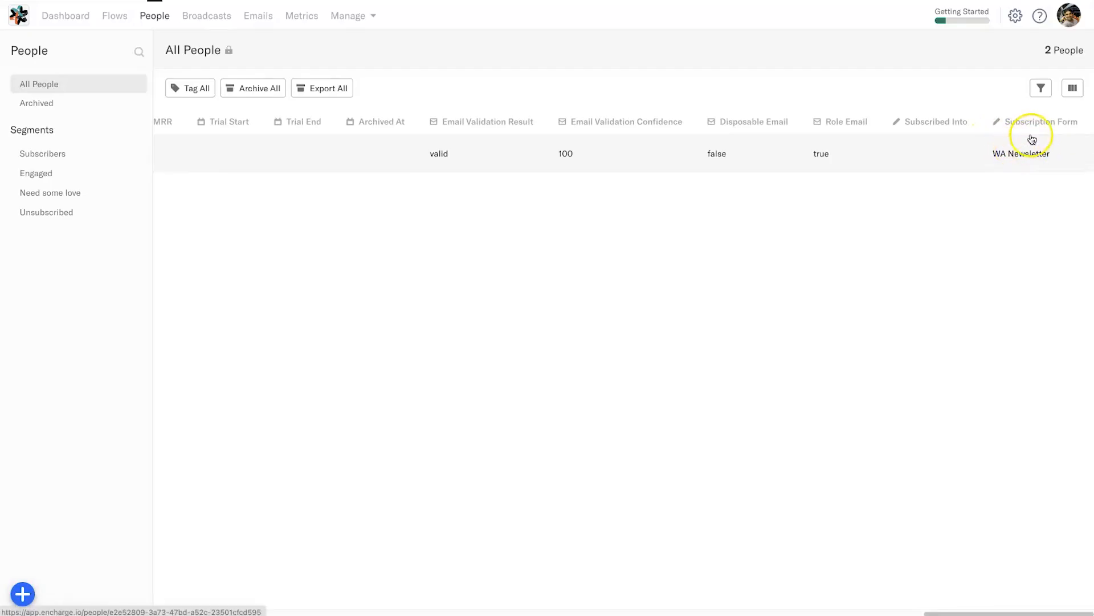
pyautogui.click(1072, 88)
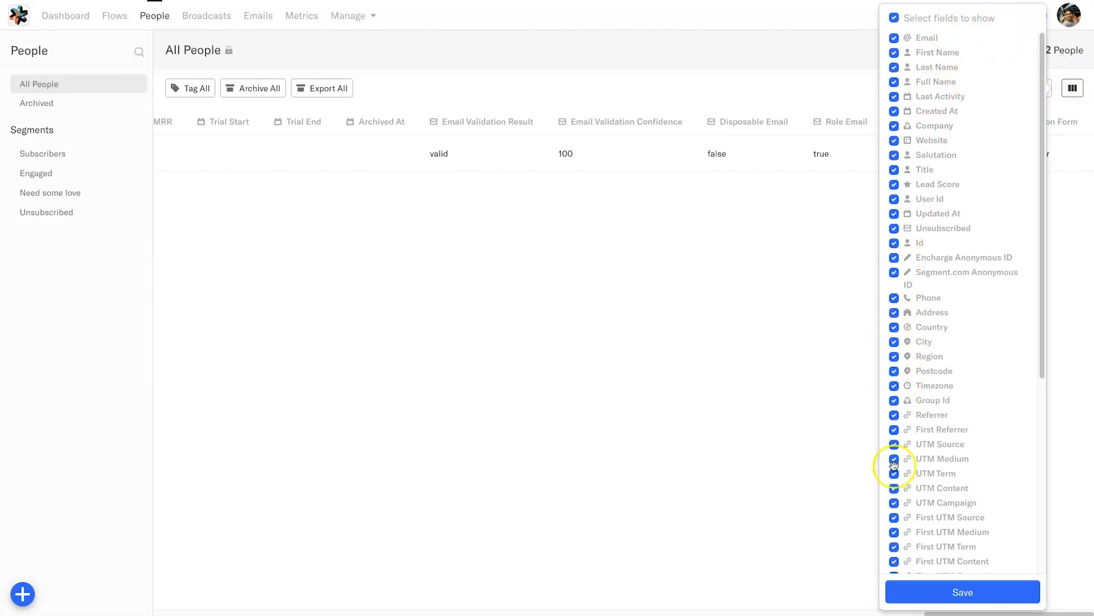
pyautogui.scroll(-5, 957, 510)
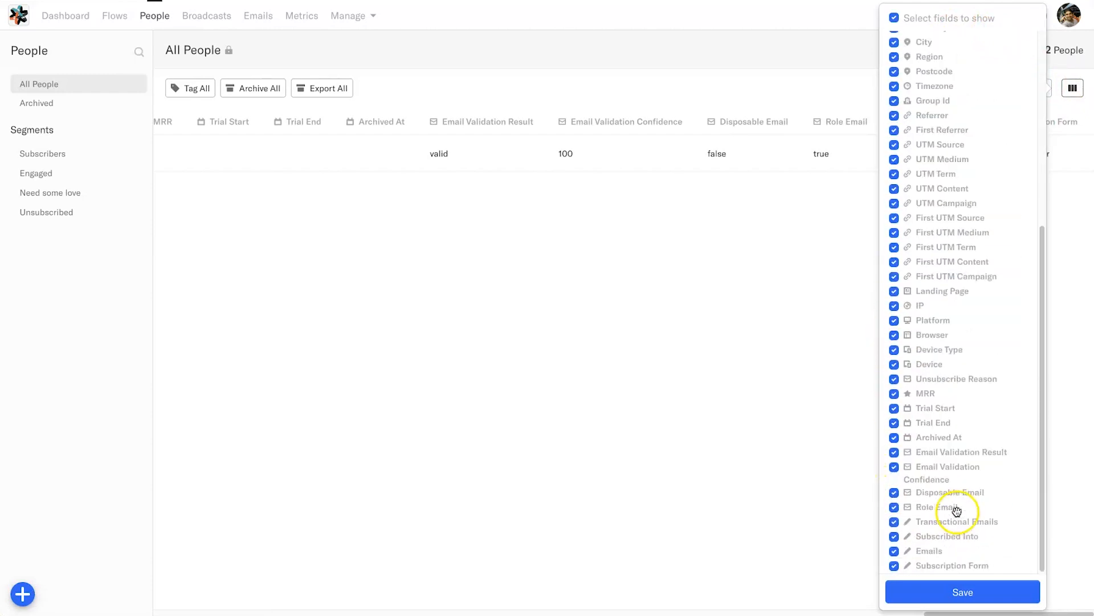
pyautogui.scroll(10, 956, 516)
pyautogui.click(1070, 96)
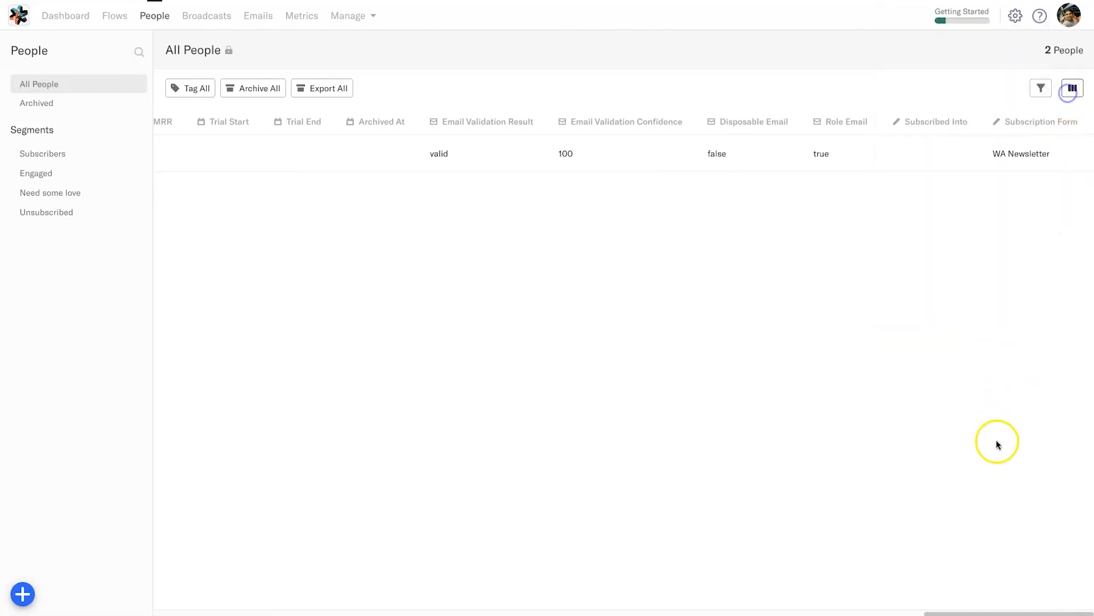
pyautogui.moveTo(942, 612); pyautogui.dragTo(171, 611)
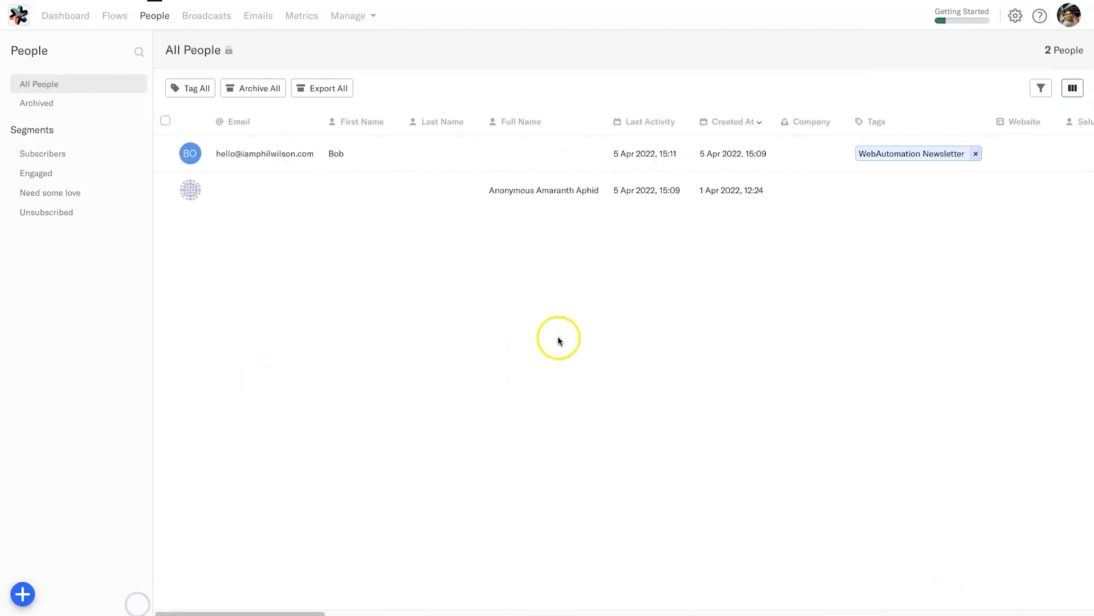
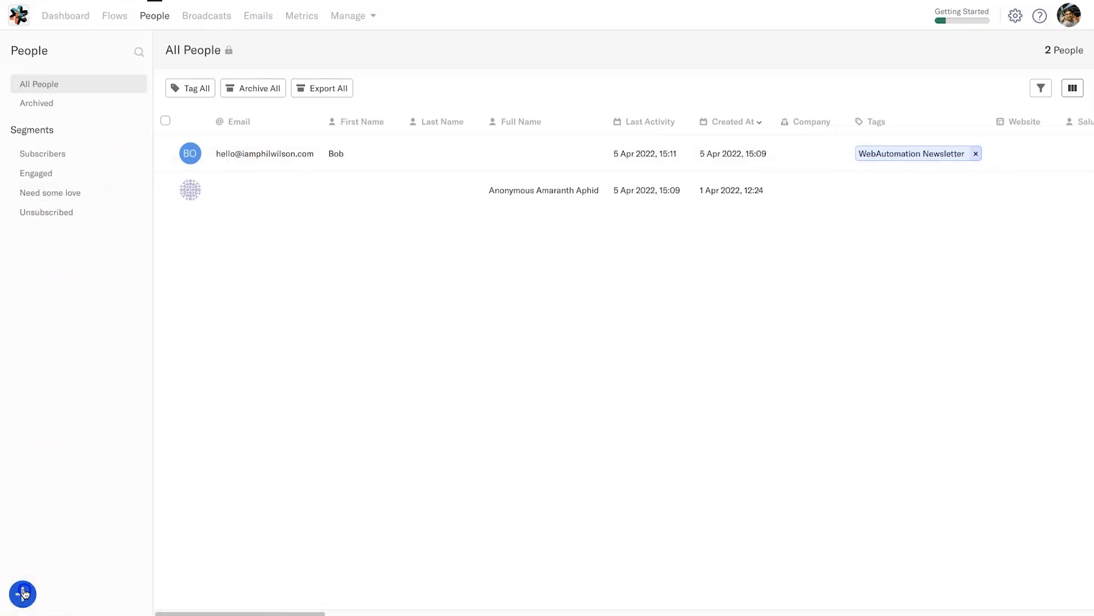
# - Create a light-blue segment named 'WebAutomation Newsletter'
pyautogui.click(23, 594)
pyautogui.click(93, 420)
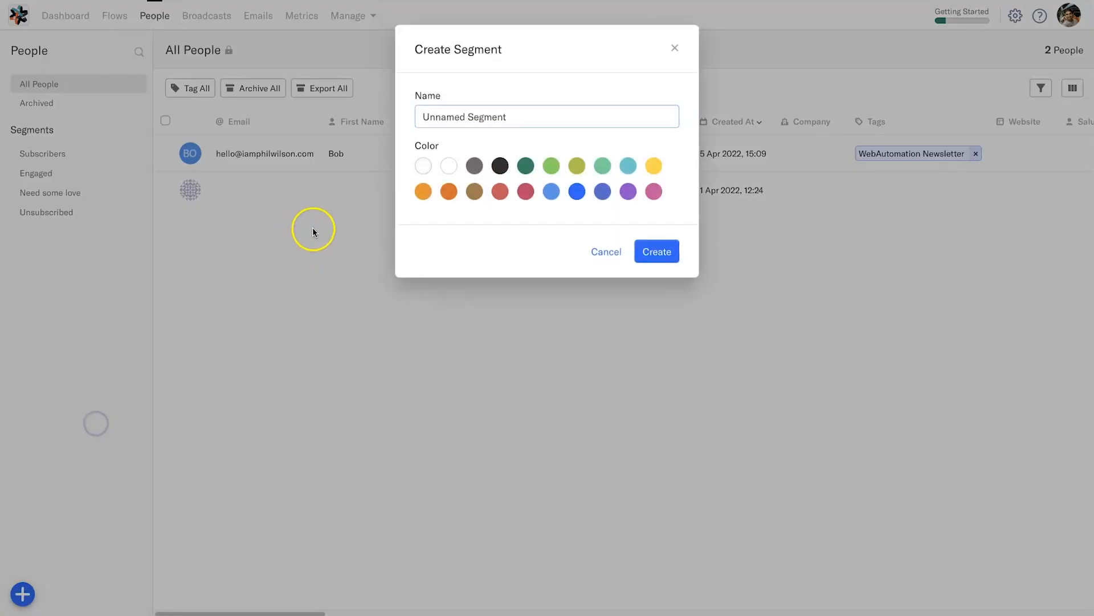
pyautogui.tripleClick(484, 114)
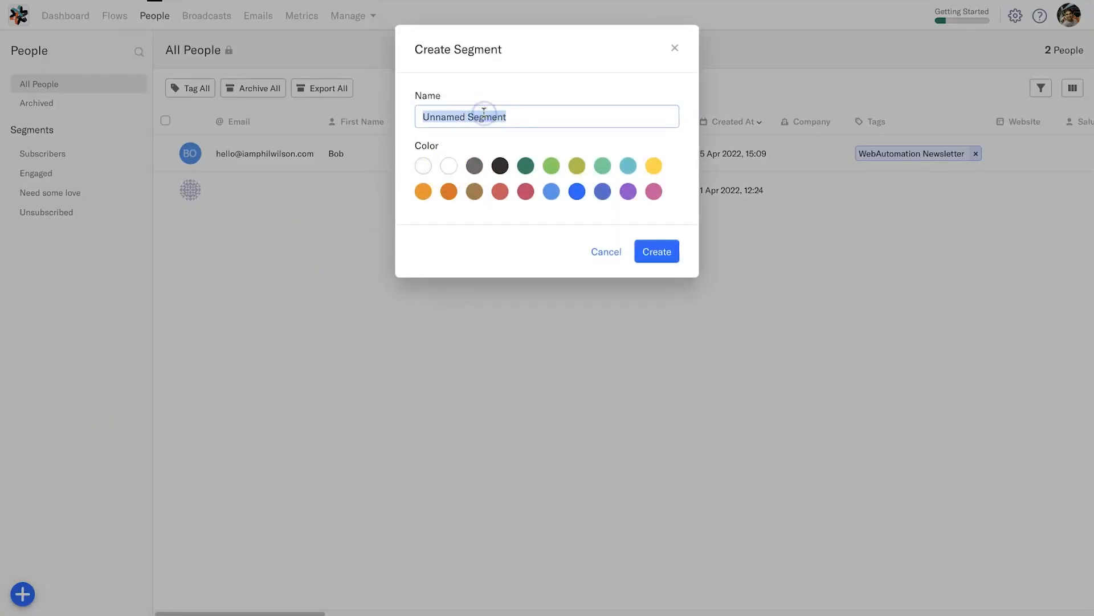
pyautogui.write('WebAutomation Newsletter')
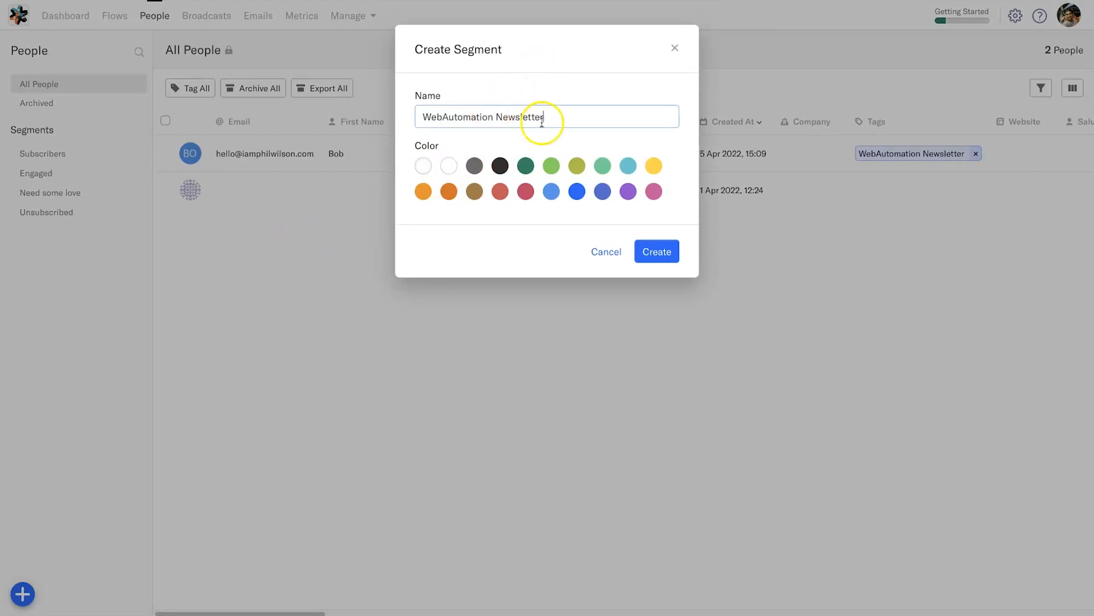
pyautogui.click(544, 195)
pyautogui.click(654, 251)
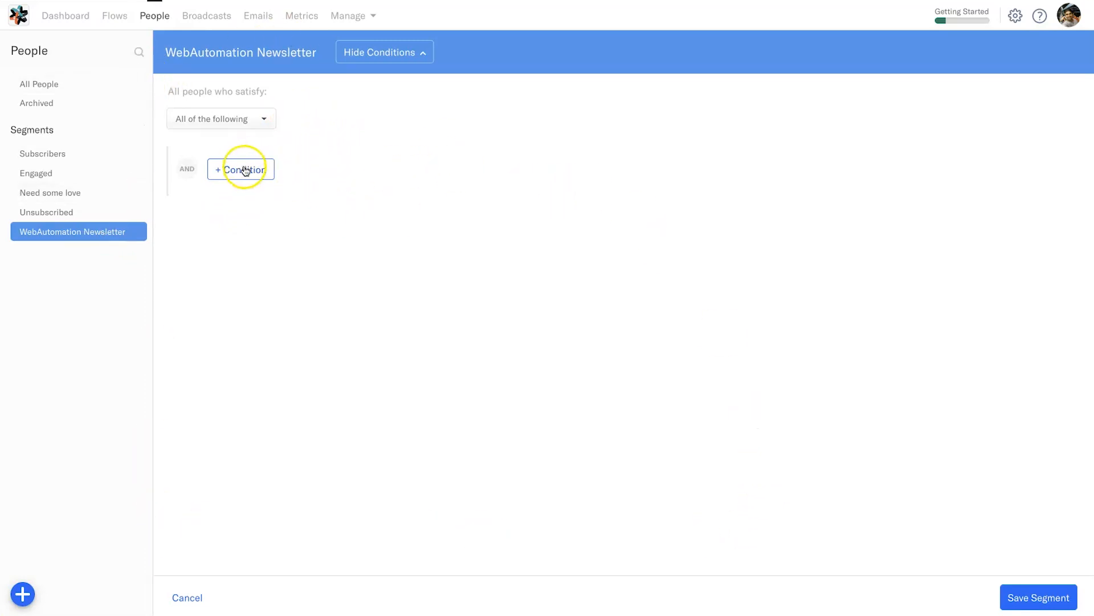
# - Match all conditions, add 'has tag WebAutomation Newsletter', and save the segment
pyautogui.click(239, 118)
pyautogui.click(237, 118)
pyautogui.click(218, 118)
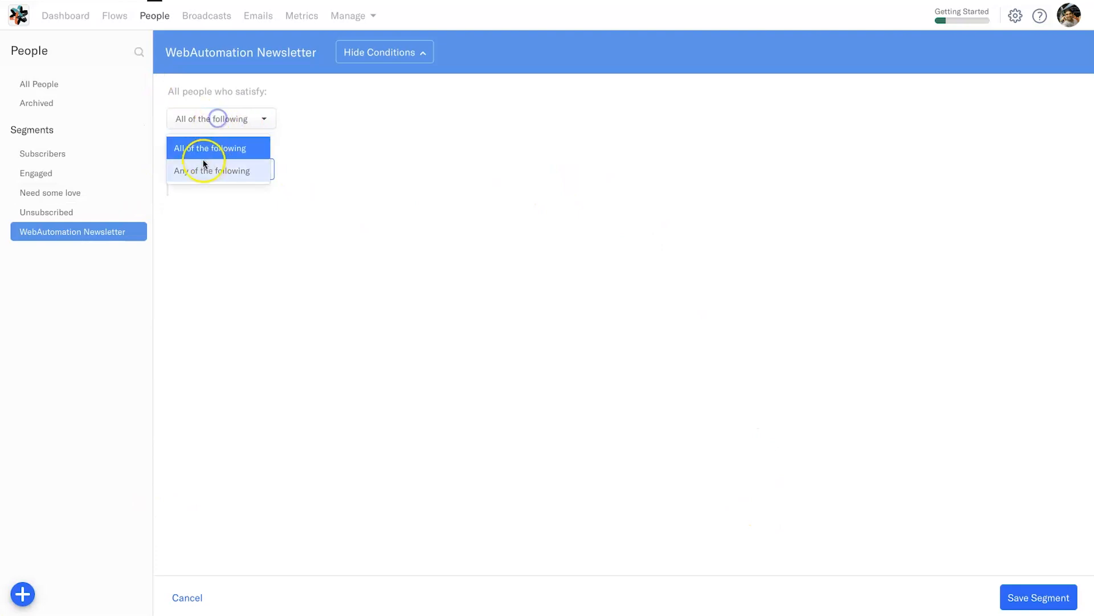
pyautogui.click(224, 118)
pyautogui.click(231, 169)
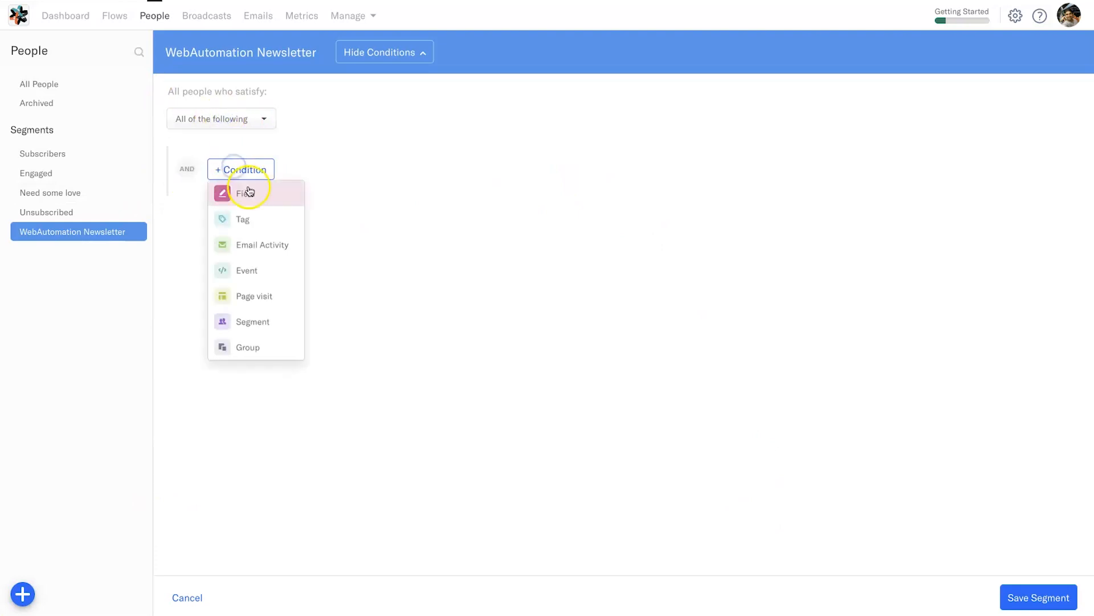
pyautogui.click(261, 228)
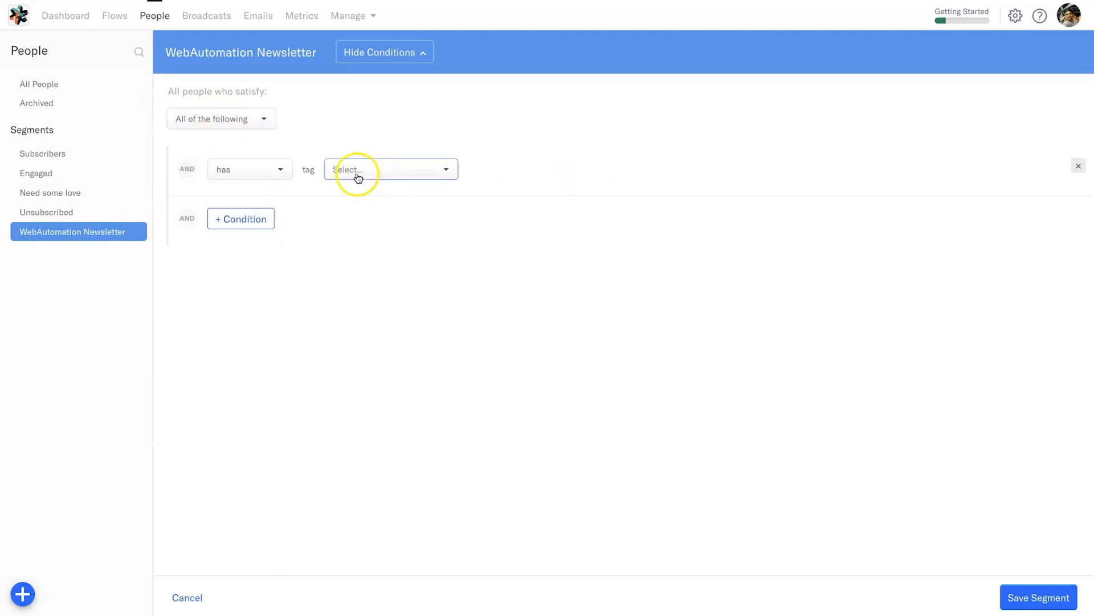
pyautogui.click(272, 170)
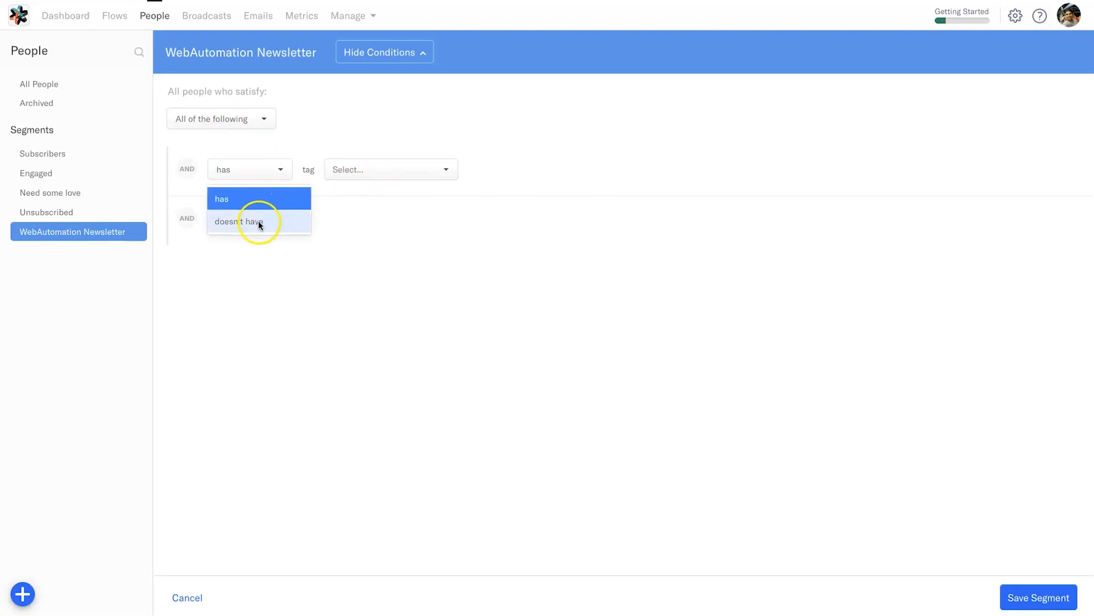
pyautogui.click(341, 176)
pyautogui.click(387, 221)
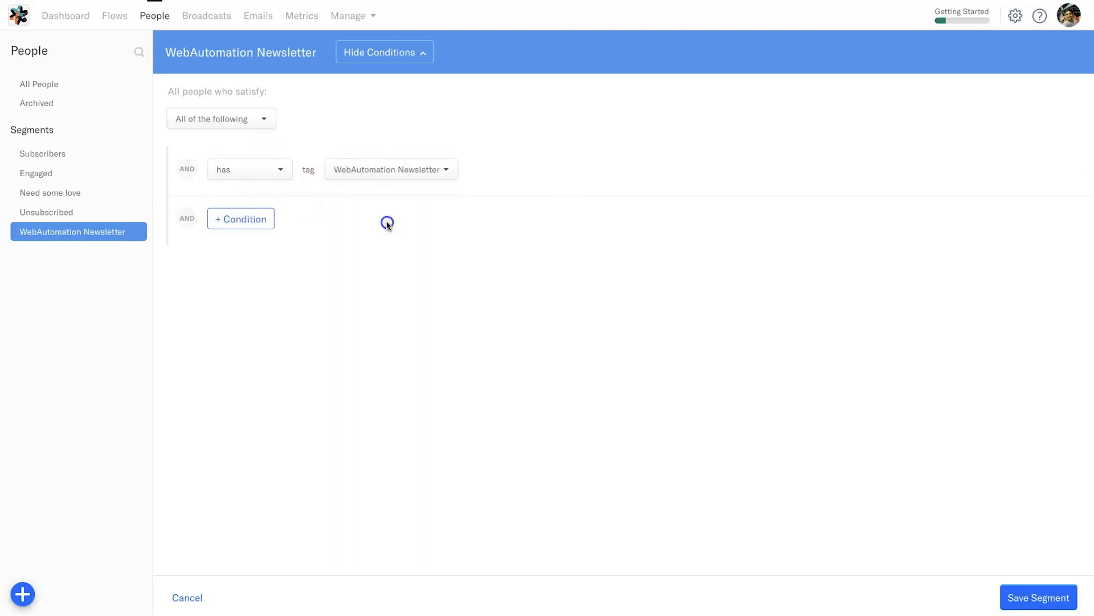
pyautogui.click(1034, 597)
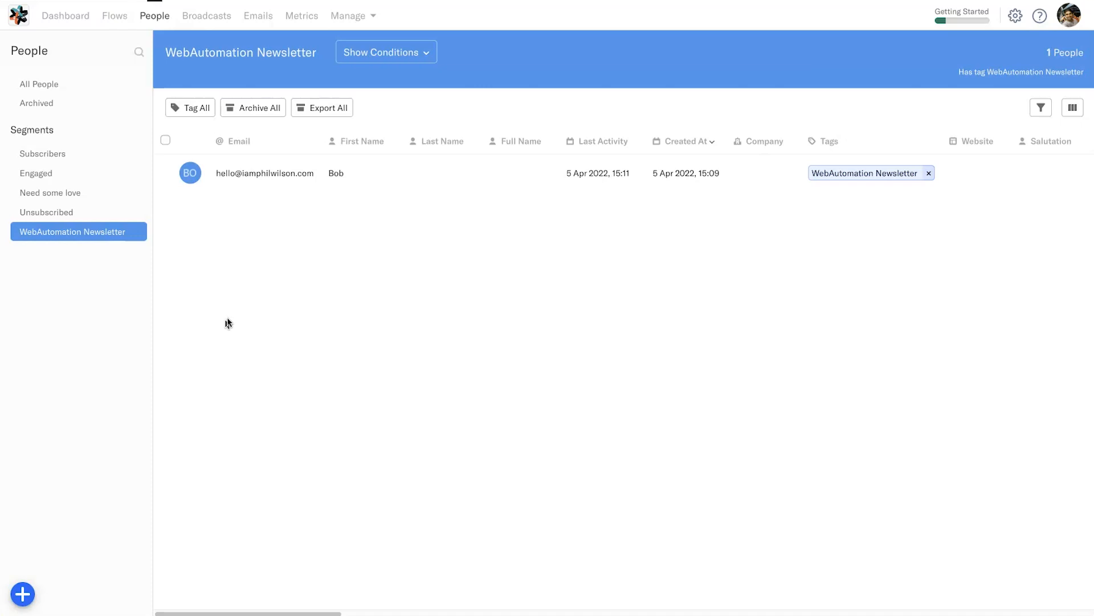
# - Show the segment's conditions again and browse the condition-type and add menus without changes
pyautogui.click(366, 56)
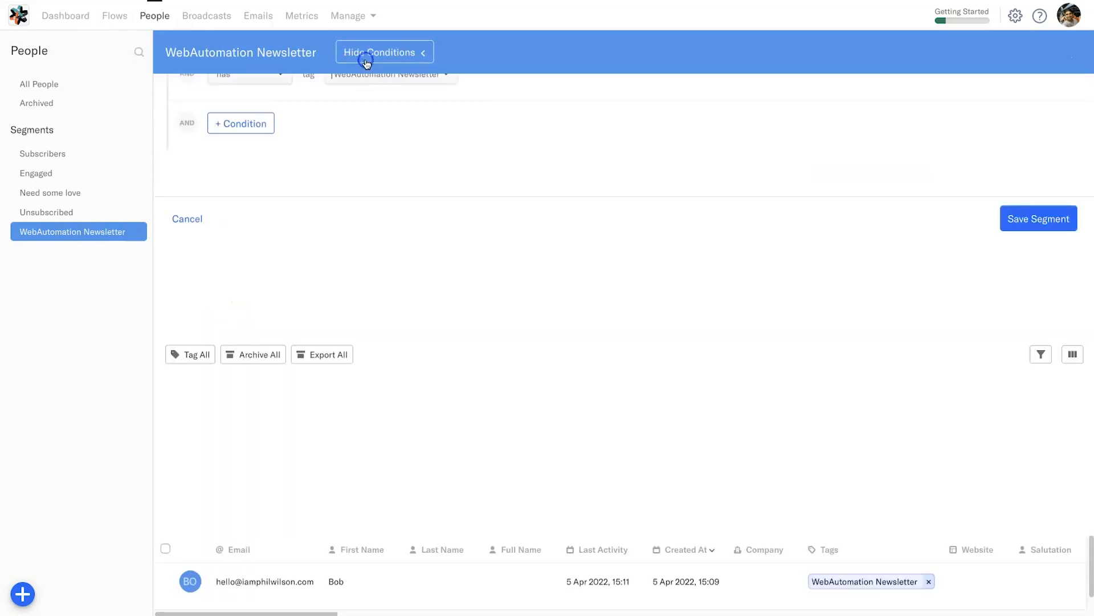
pyautogui.click(217, 228)
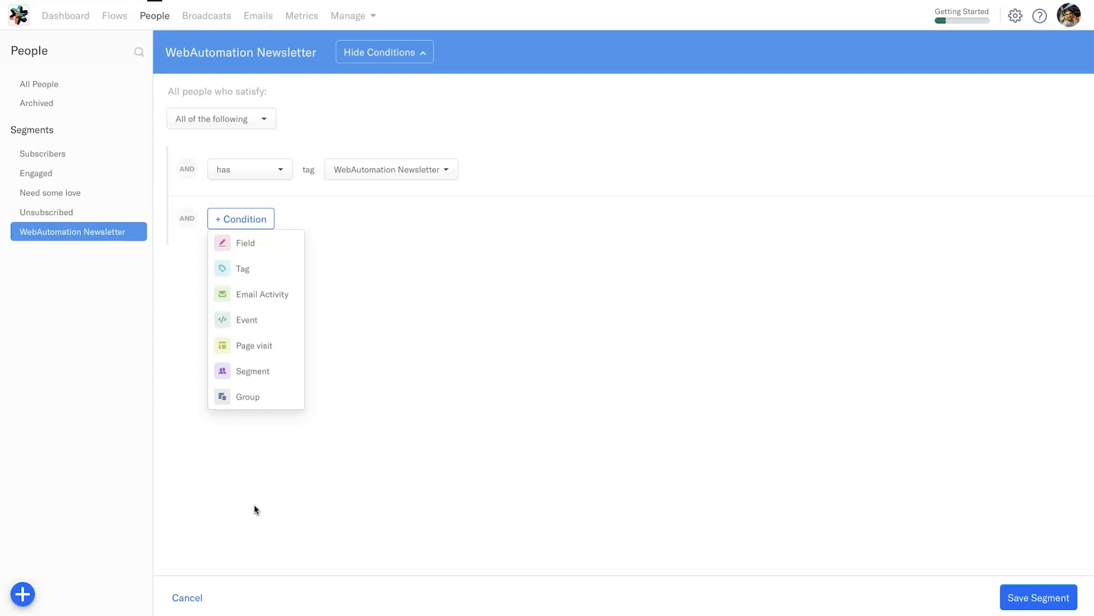
pyautogui.click(255, 504)
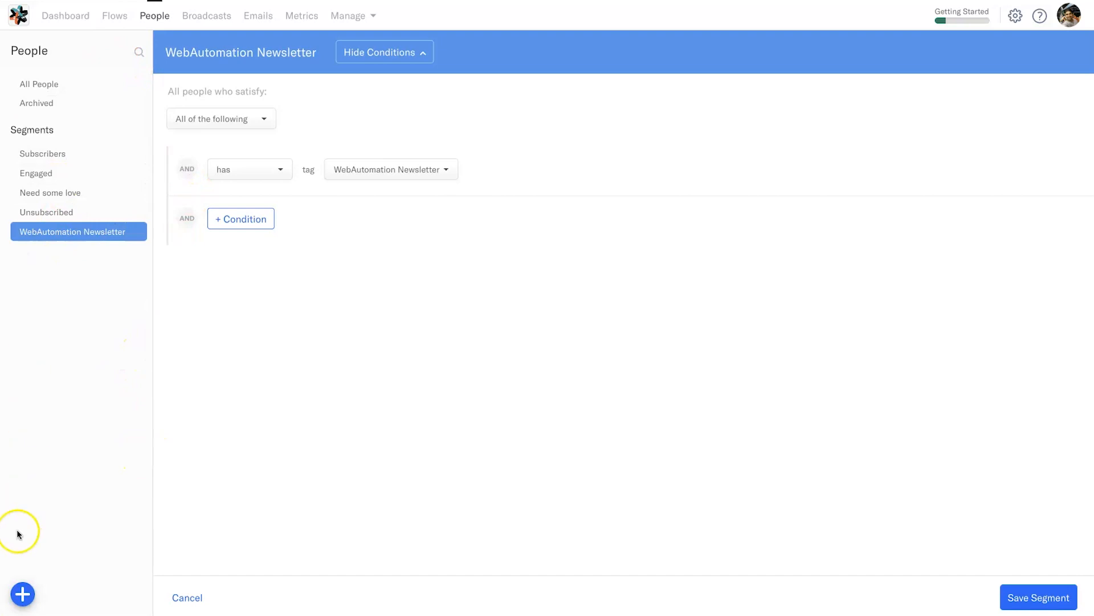
pyautogui.click(23, 594)
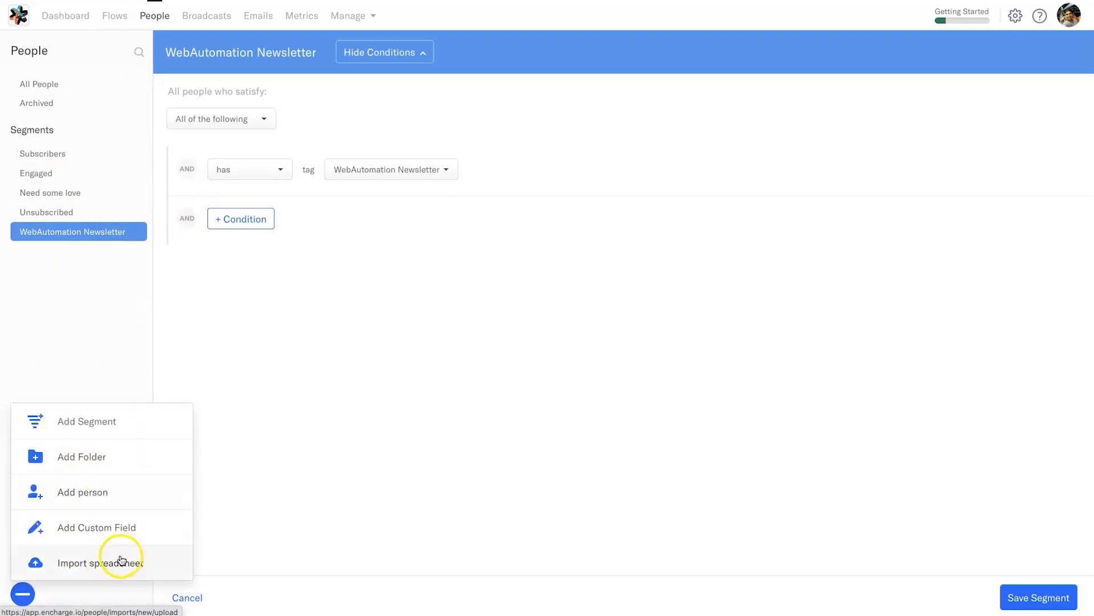
pyautogui.click(336, 435)
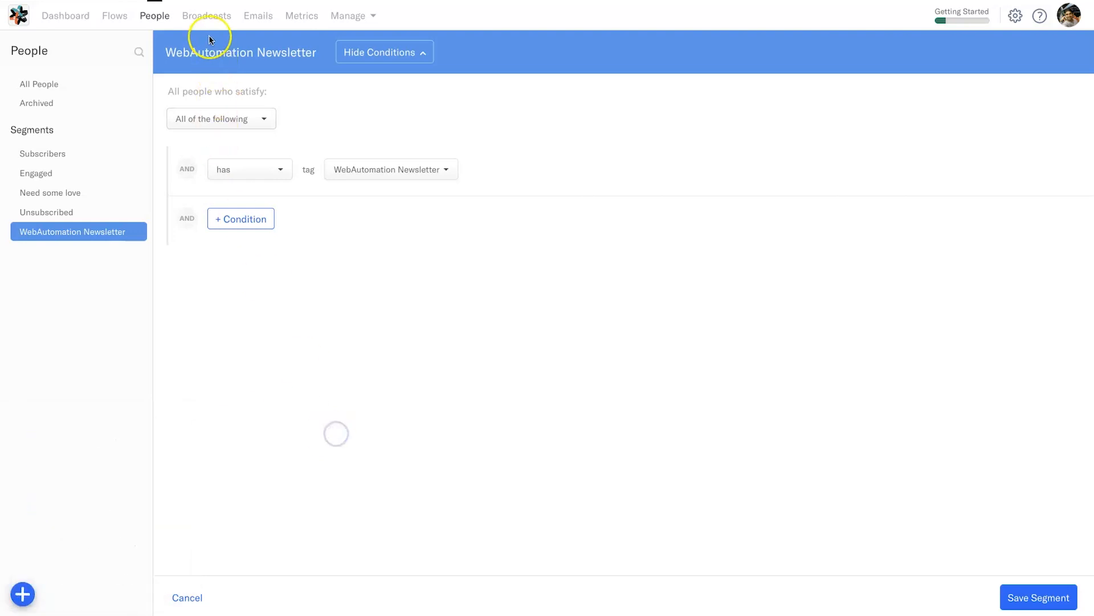
# - Look over Broadcasts and Emails, then start a new broadcast draft, 'My Broadcast'
pyautogui.click(206, 17)
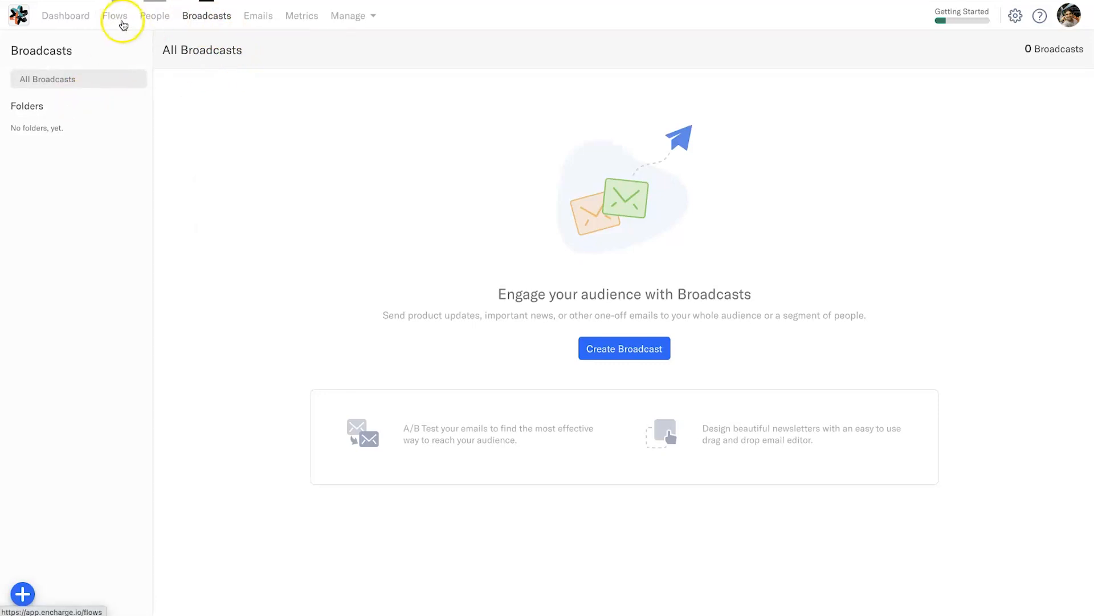
pyautogui.click(248, 19)
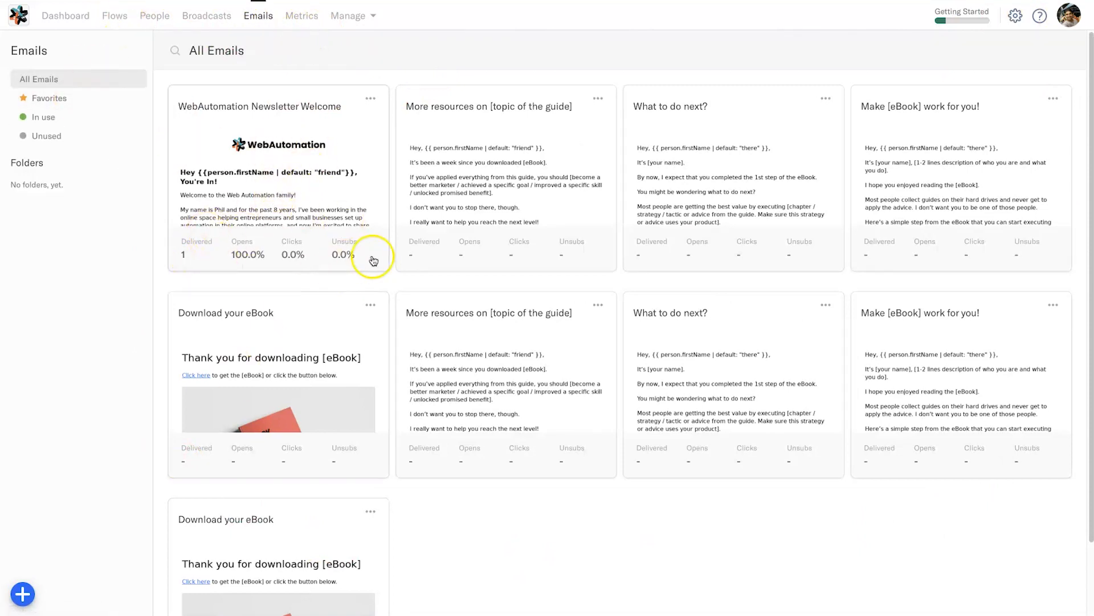
pyautogui.click(192, 18)
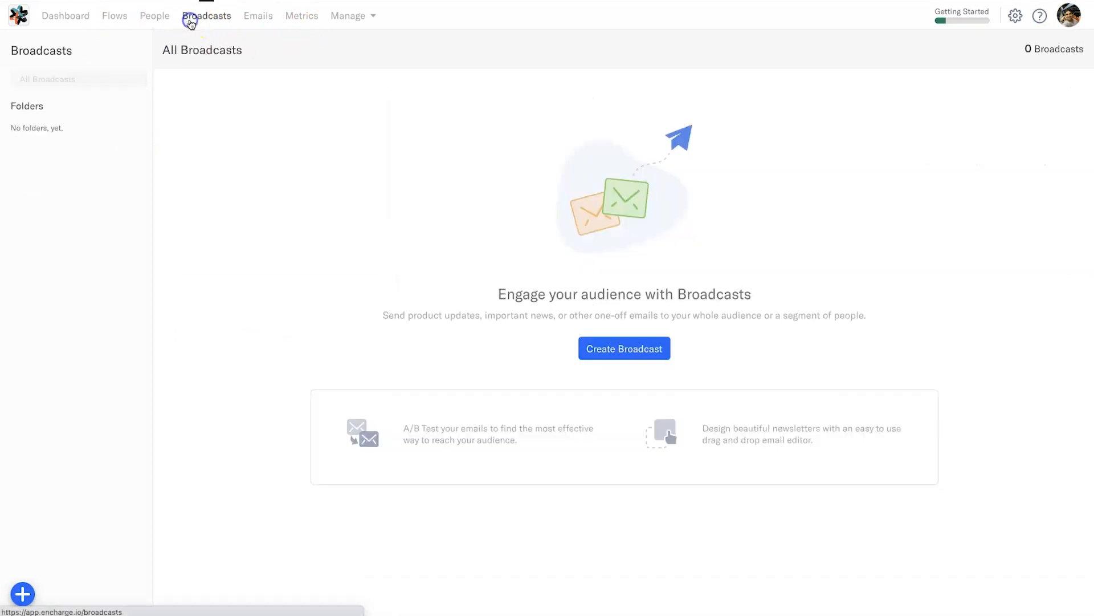
pyautogui.click(625, 346)
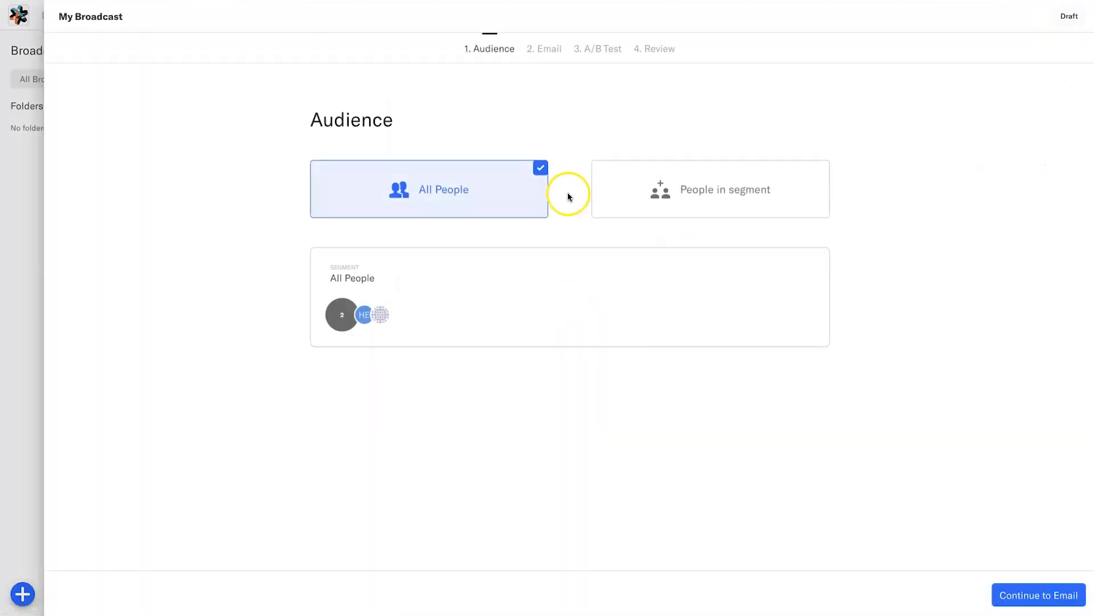
# - Target the broadcast at the WebAutomation Newsletter segment
pyautogui.click(707, 202)
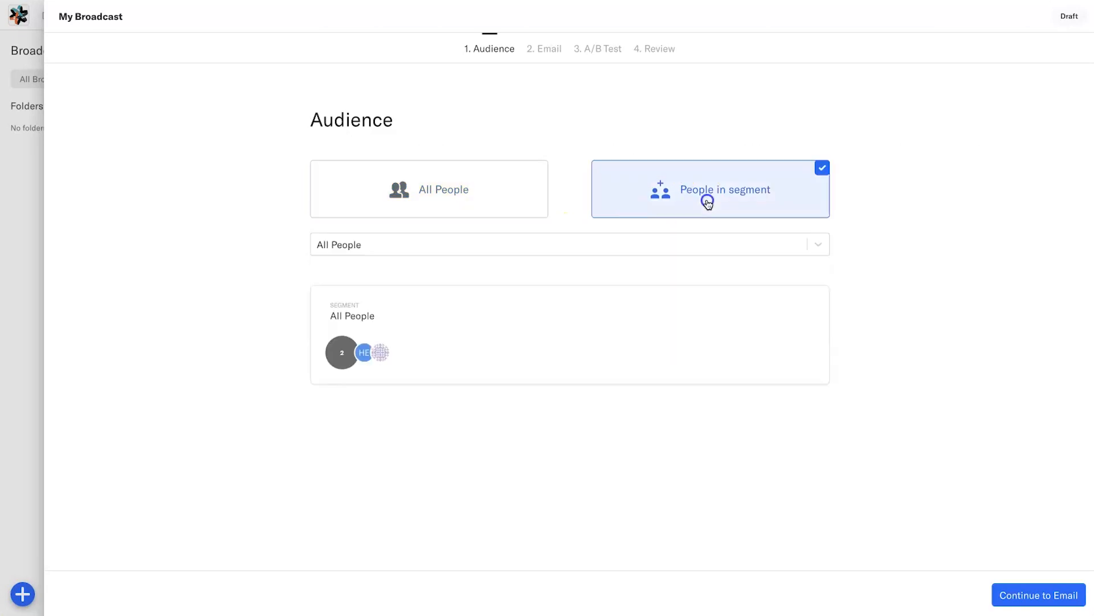
pyautogui.click(584, 250)
pyautogui.click(416, 392)
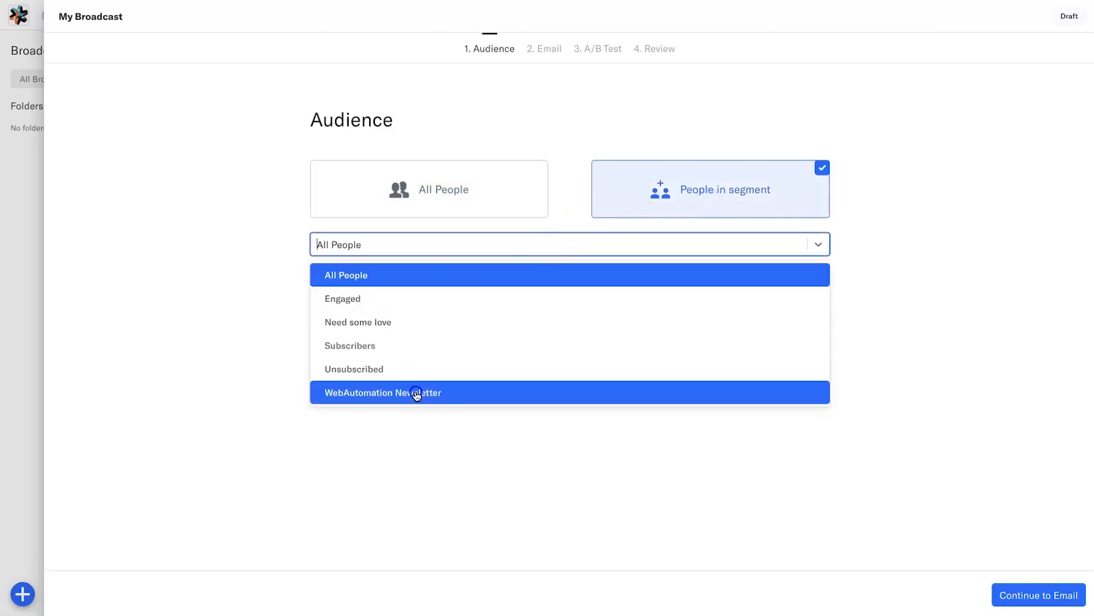
pyautogui.click(1017, 593)
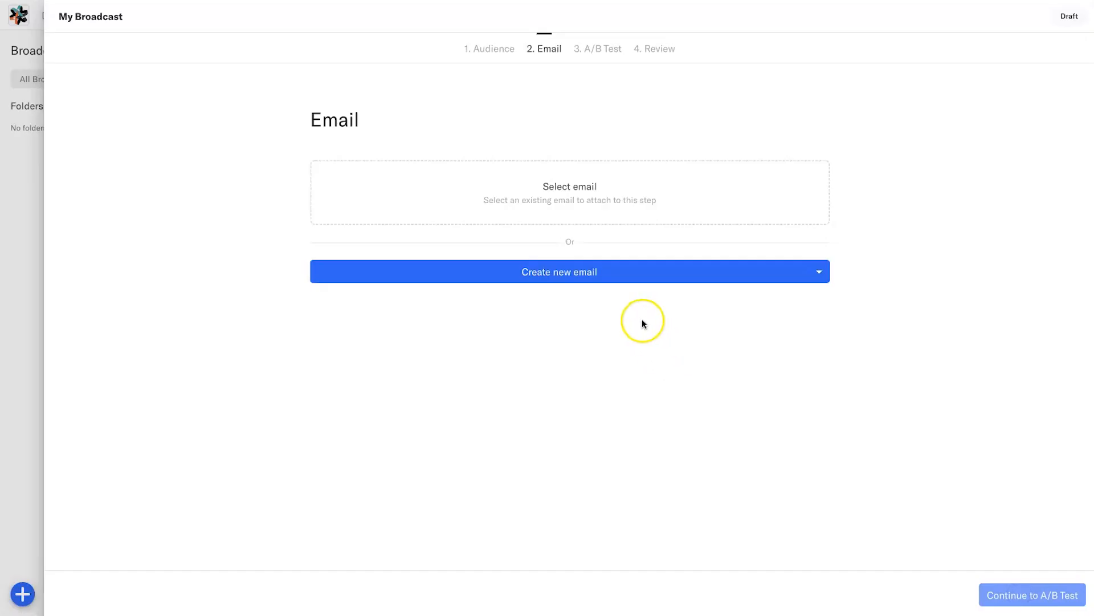
# - Use the 'WebAutomation Newsletter Welcome' email for the broadcast and continue to A/B Test
pyautogui.click(569, 190)
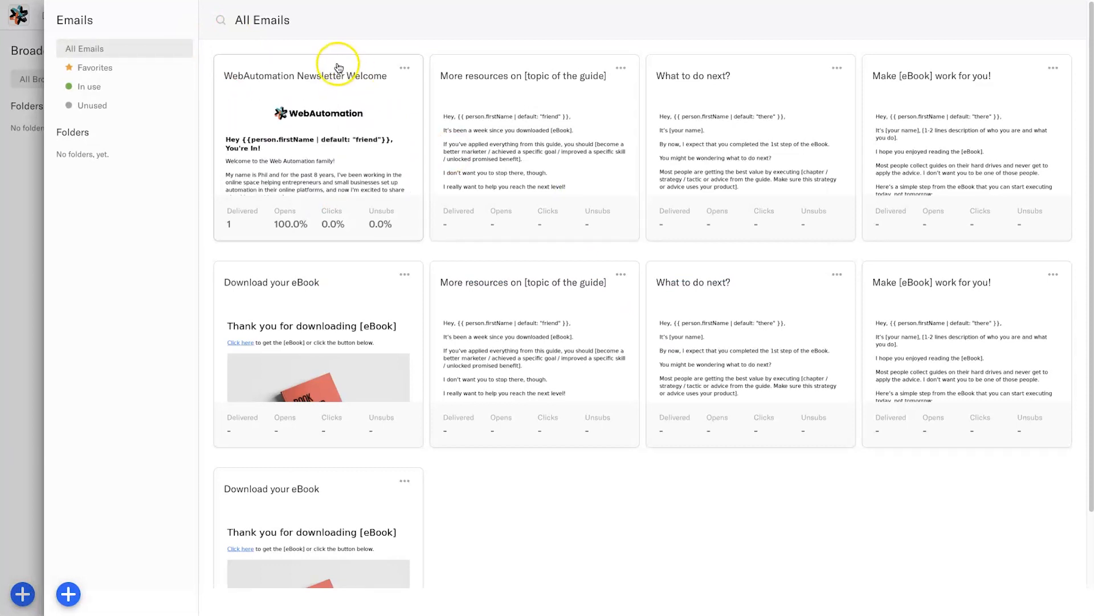
pyautogui.click(405, 68)
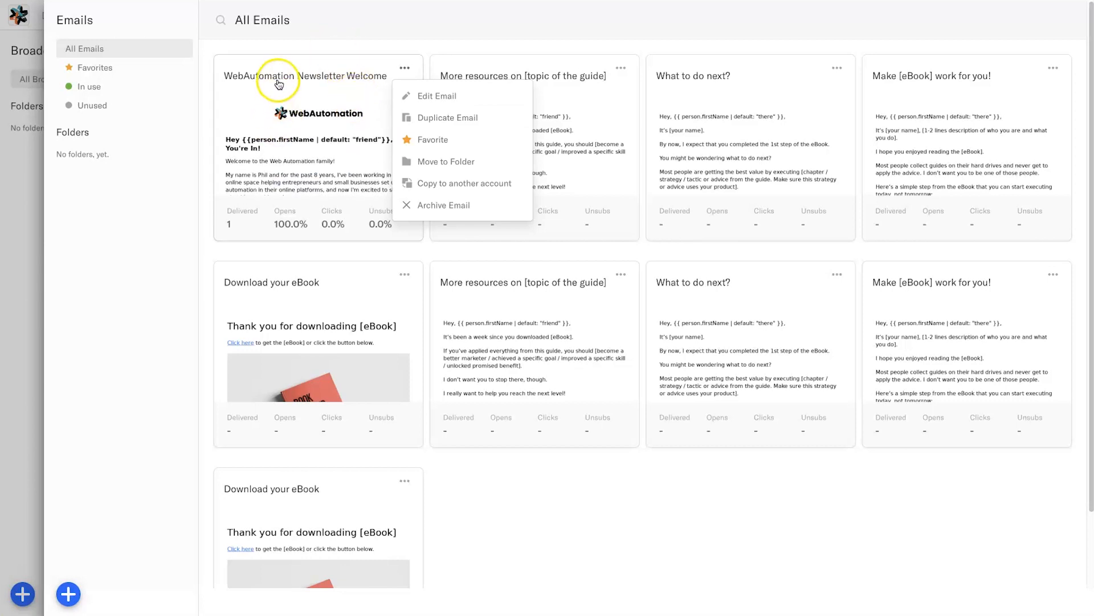
pyautogui.click(229, 203)
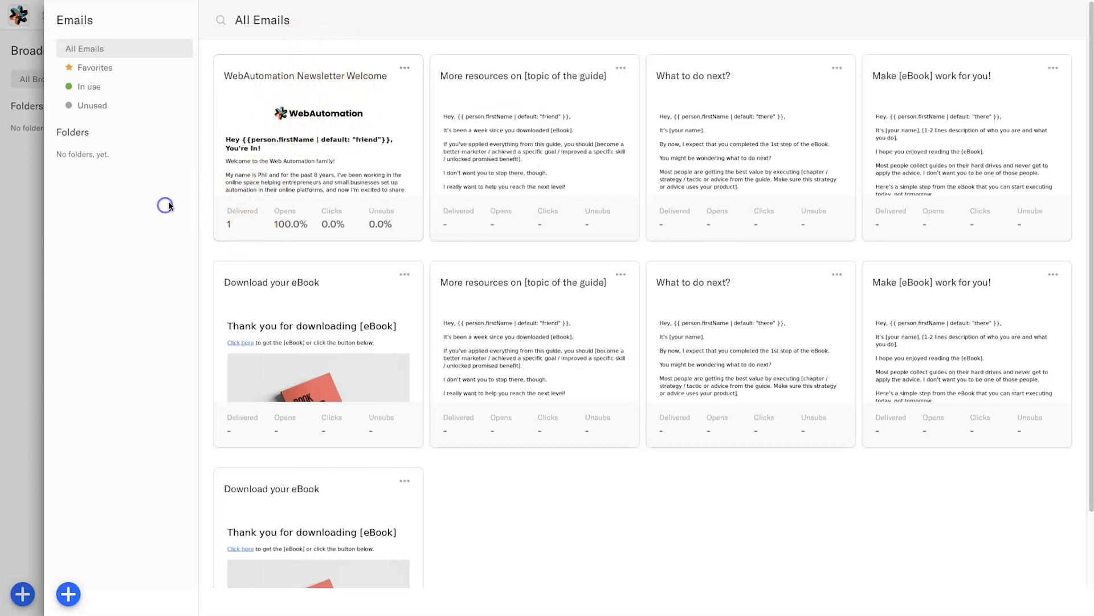
pyautogui.click(341, 123)
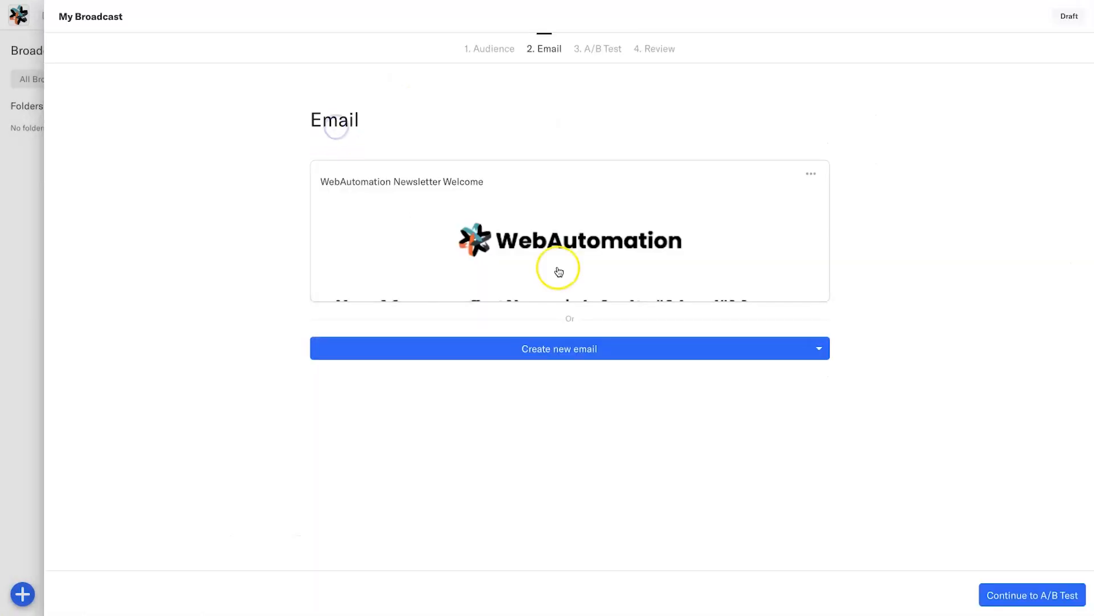
pyautogui.click(1014, 595)
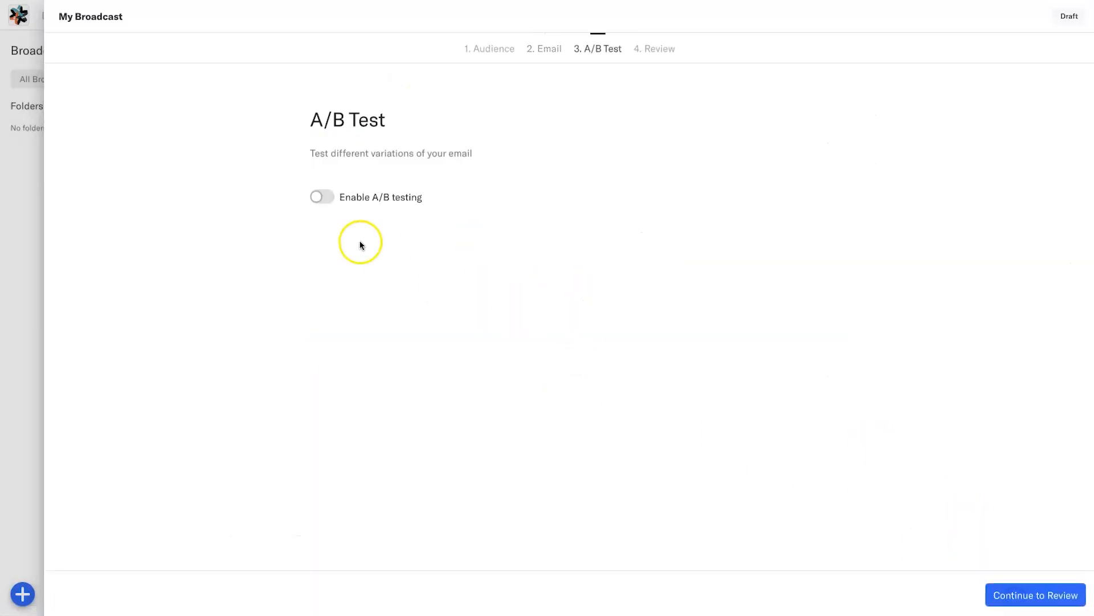
# - Turn on A/B testing, add Variation 1, and adjust its split against Control
pyautogui.click(324, 199)
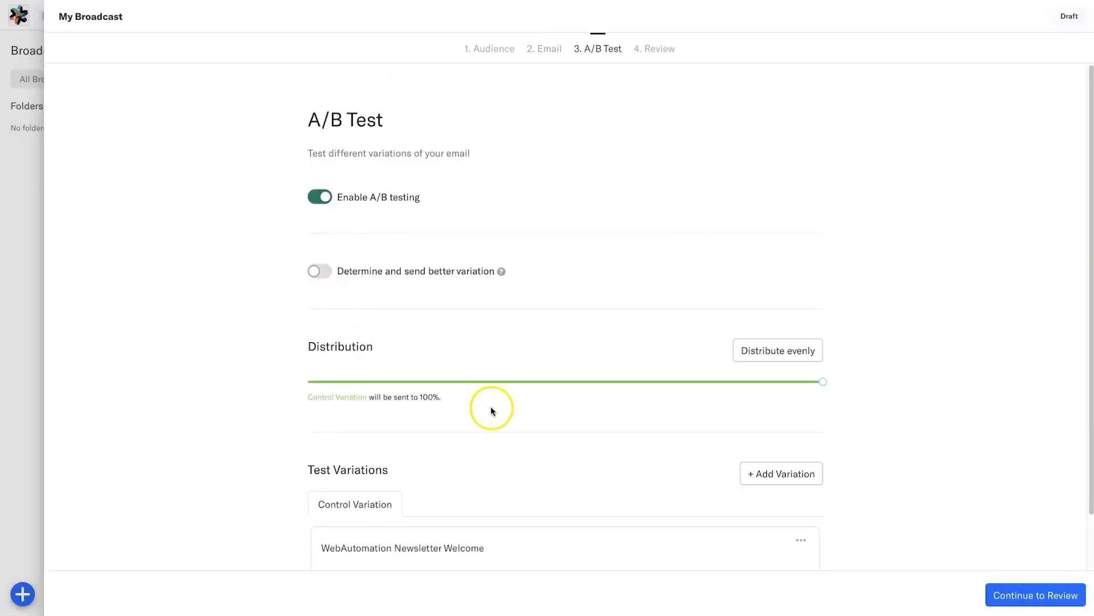
pyautogui.scroll(-2, 491, 410)
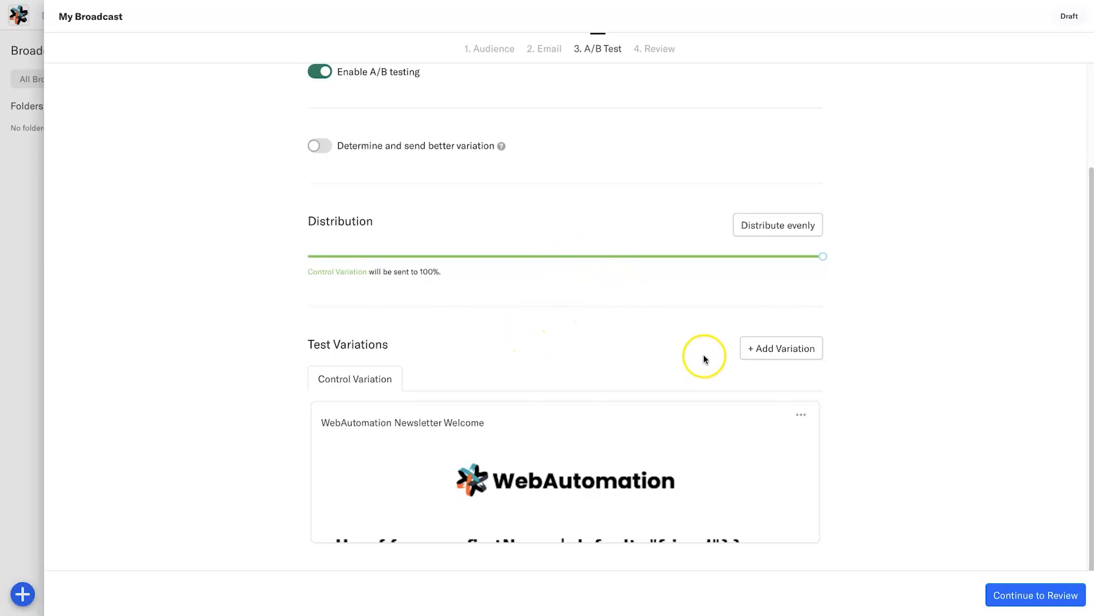
pyautogui.click(768, 350)
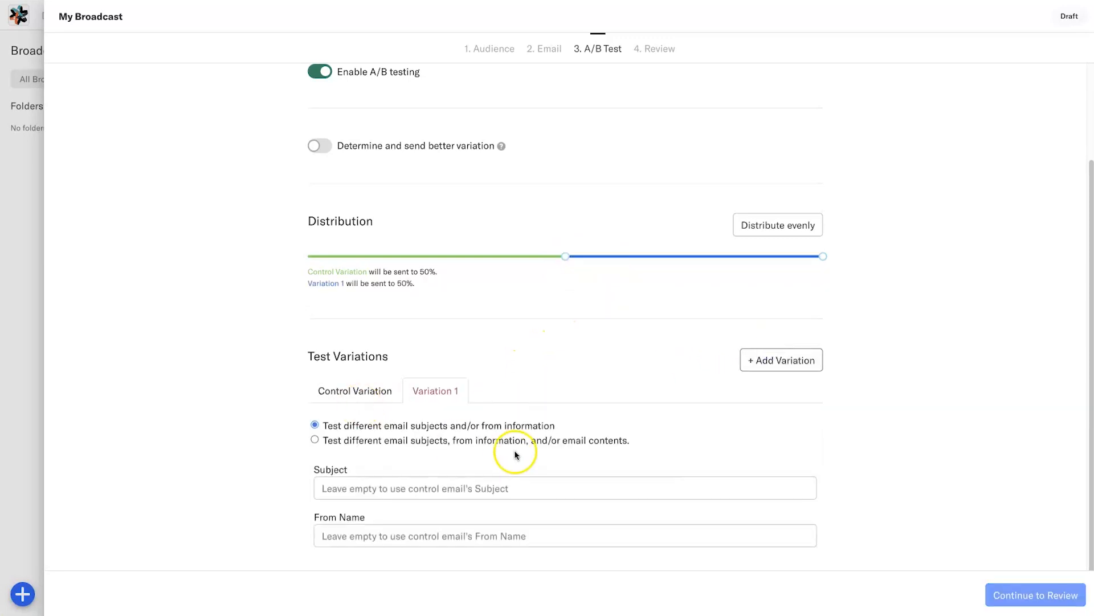
pyautogui.scroll(-1, 508, 452)
pyautogui.click(365, 436)
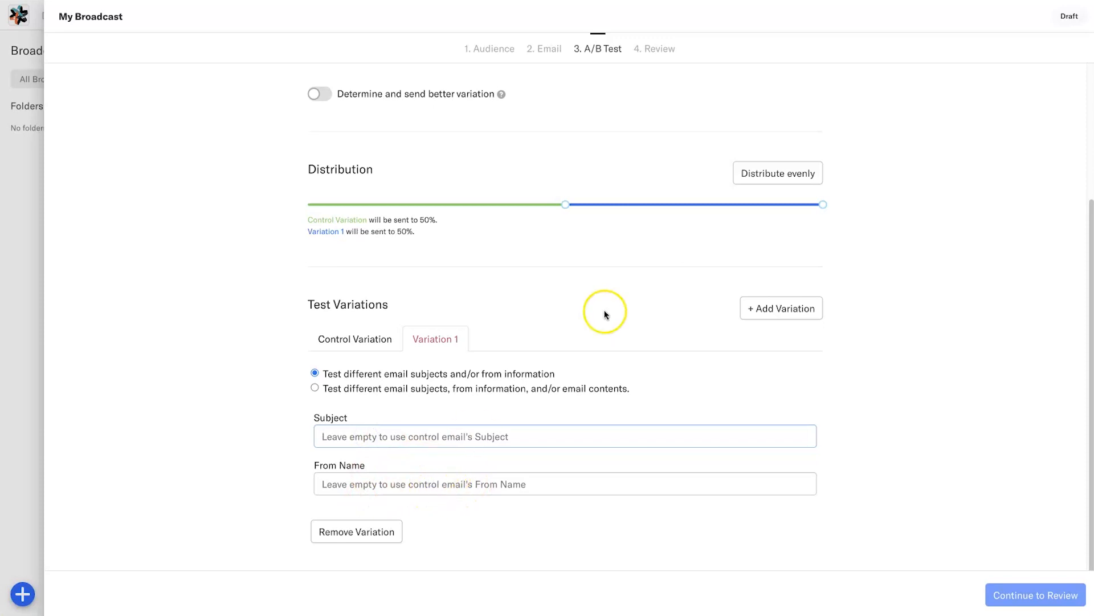
pyautogui.moveTo(565, 205)
pyautogui.mouseDown()
pyautogui.moveTo(481, 205)
pyautogui.moveTo(679, 206)
pyautogui.moveTo(565, 206)
pyautogui.mouseUp()
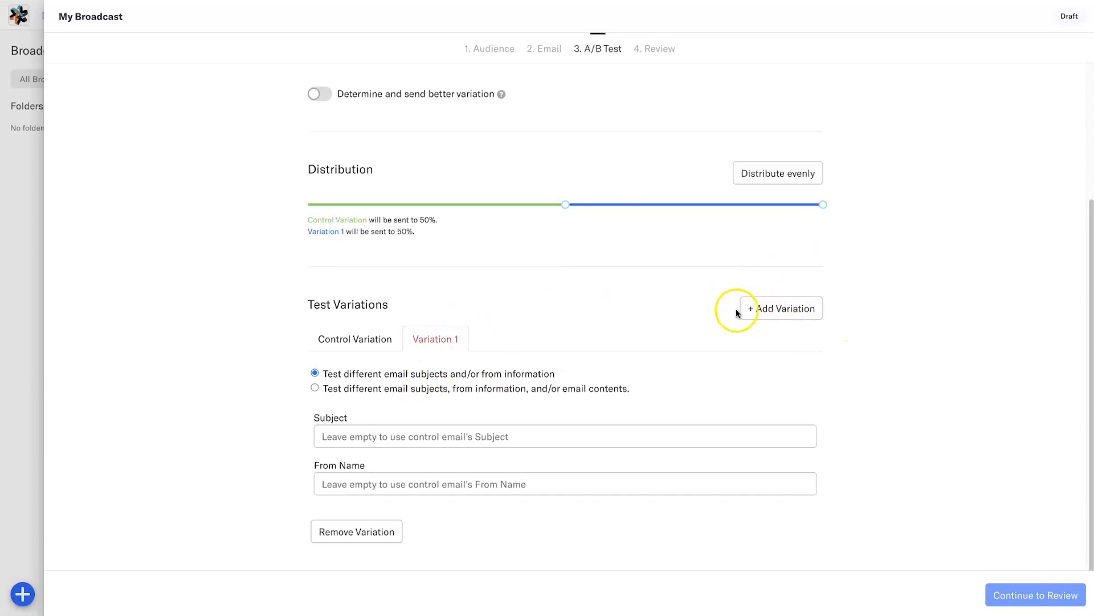
# - Add Variations 2 and 3 and look through each variation's subject and from-name settings
pyautogui.click(773, 306)
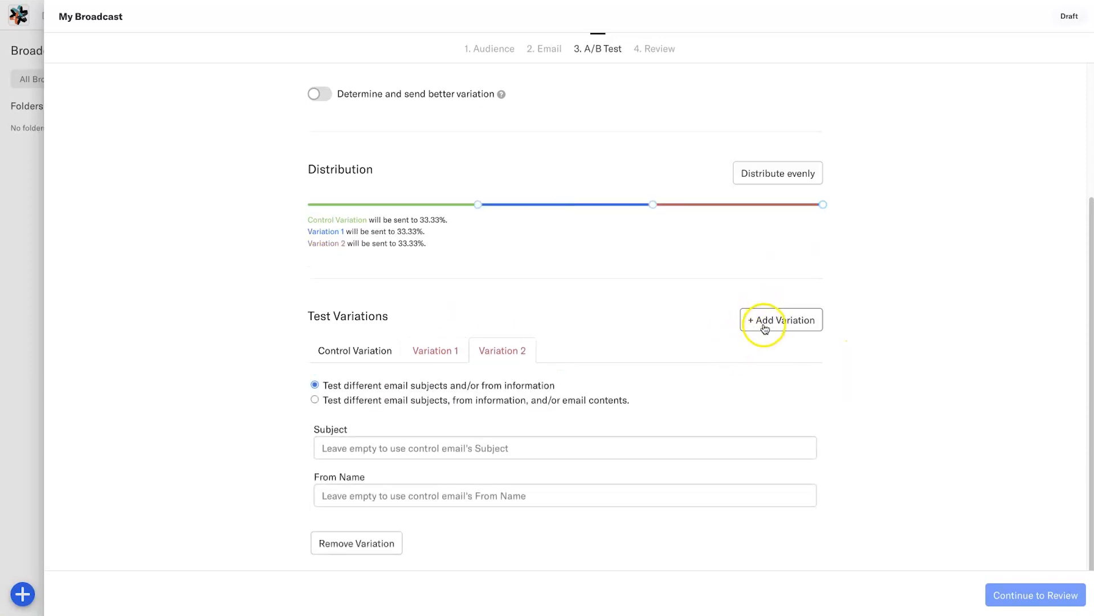
pyautogui.click(762, 330)
pyautogui.scroll(-1, 486, 316)
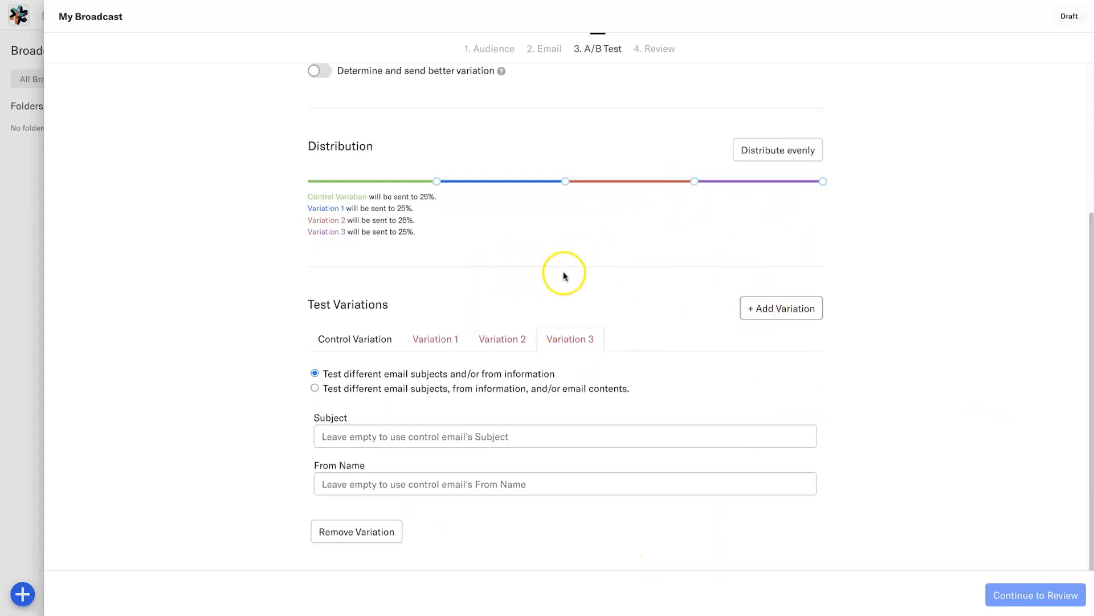
pyautogui.scroll(2, 529, 301)
pyautogui.scroll(-1, 529, 301)
pyautogui.scroll(-1, 529, 306)
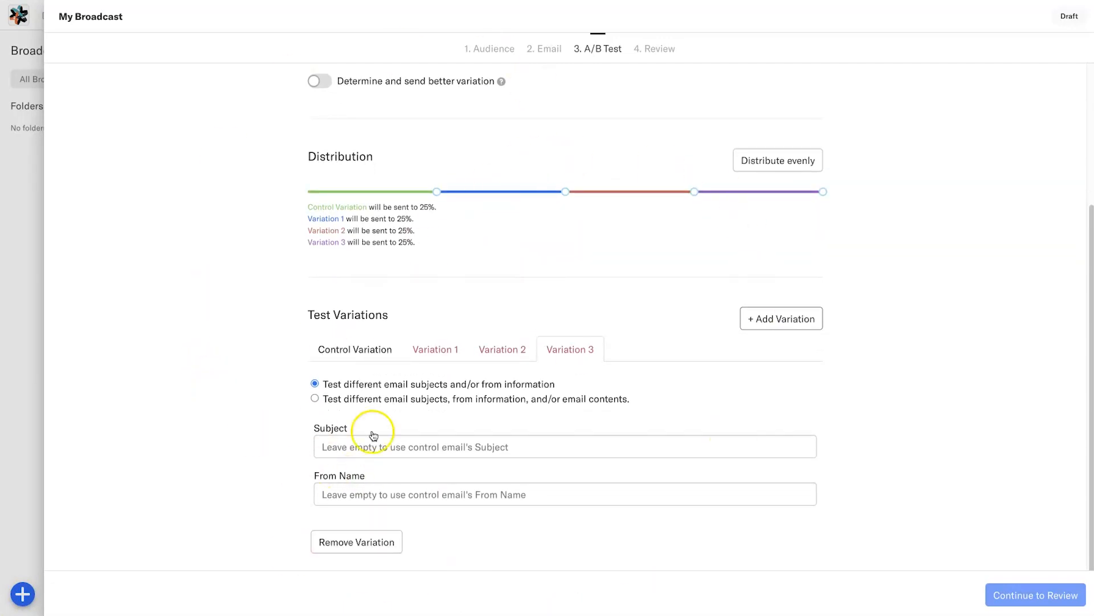
pyautogui.click(428, 348)
pyautogui.click(495, 349)
pyautogui.click(558, 353)
pyautogui.click(432, 450)
pyautogui.click(353, 441)
pyautogui.click(490, 491)
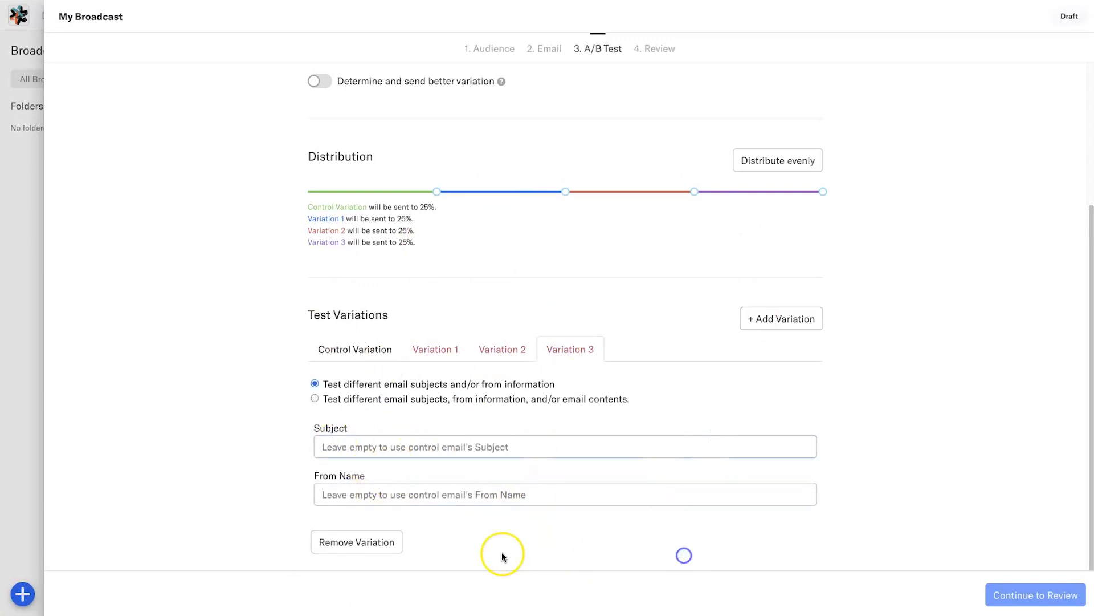
# - Remove all three variations so only Control remains at 100%, then continue to Review
pyautogui.click(435, 350)
pyautogui.click(365, 541)
pyautogui.click(446, 385)
pyautogui.click(364, 529)
pyautogui.click(433, 380)
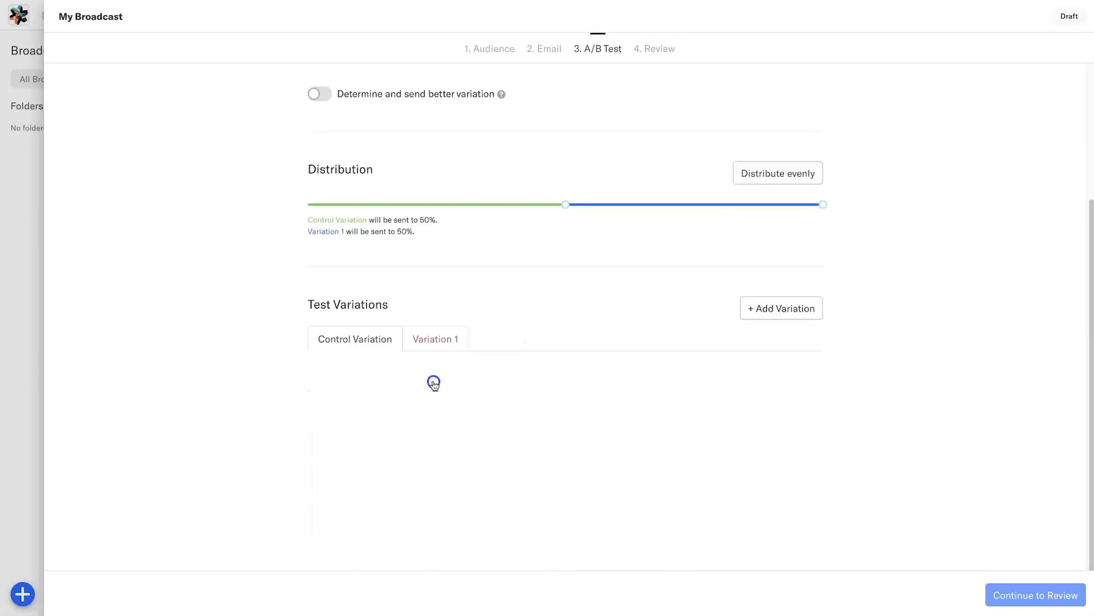
pyautogui.click(371, 531)
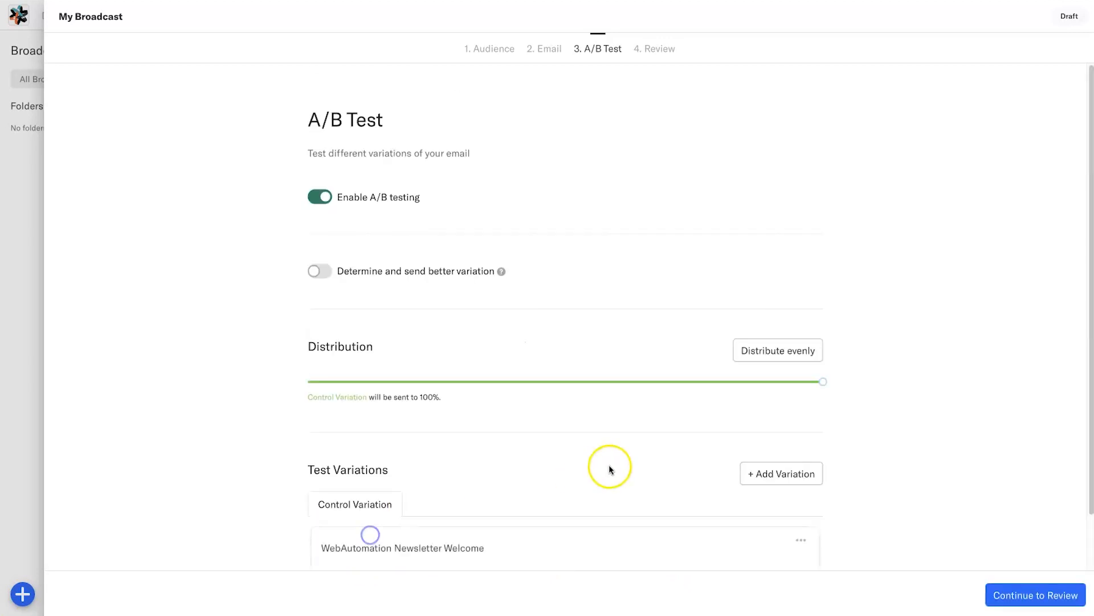
pyautogui.click(1026, 596)
# - Send My Broadcast now, check its Metrics tab, and return to the broadcasts list
pyautogui.scroll(-5, 570, 290)
pyautogui.scroll(5, 625, 239)
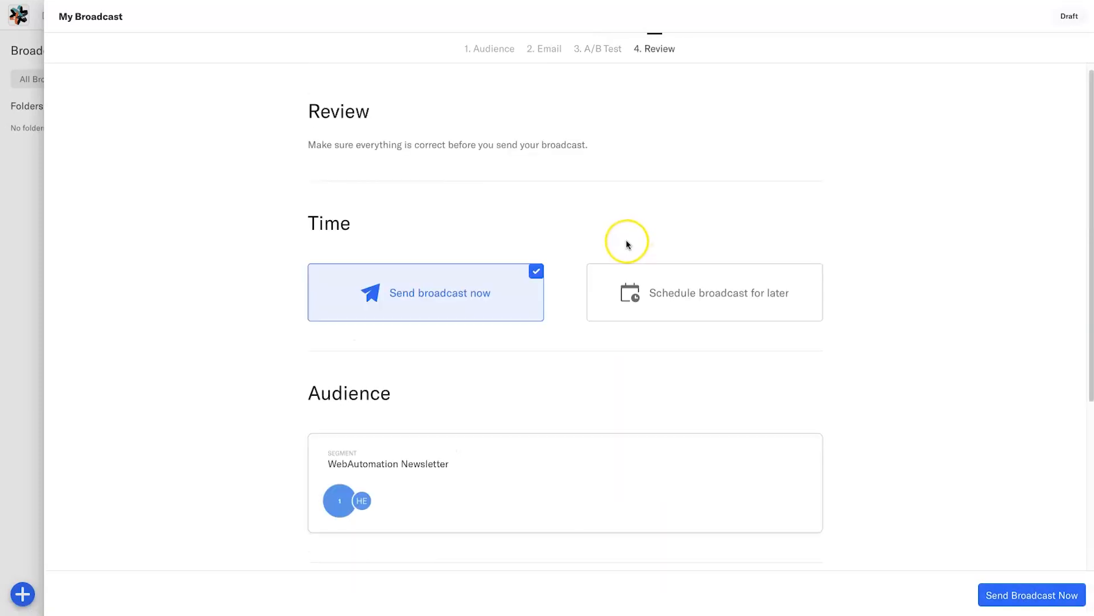
pyautogui.scroll(-1, 707, 311)
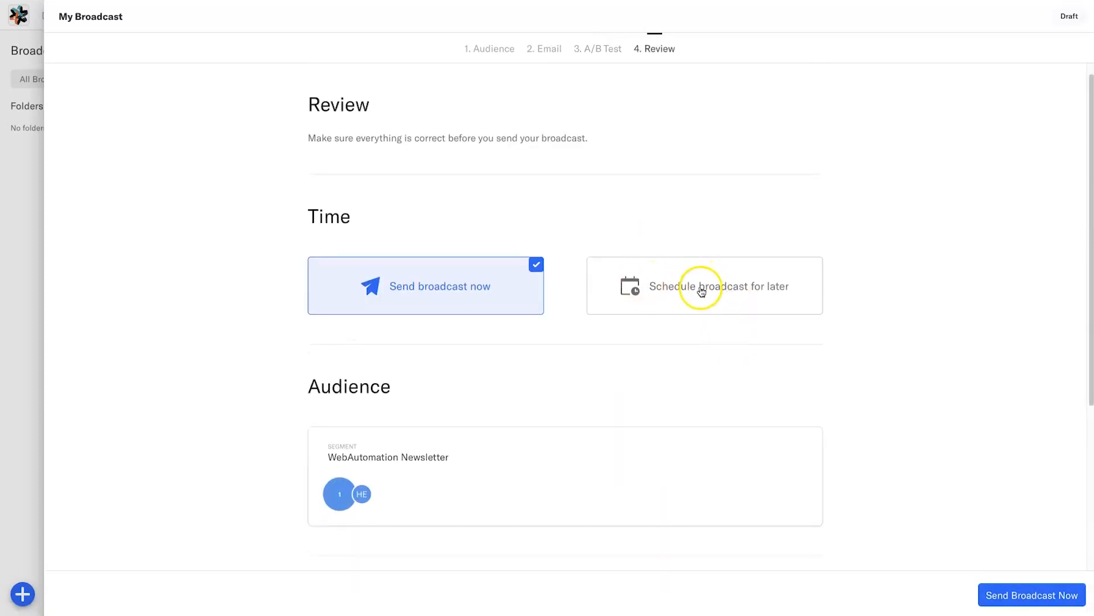
pyautogui.scroll(-6, 559, 337)
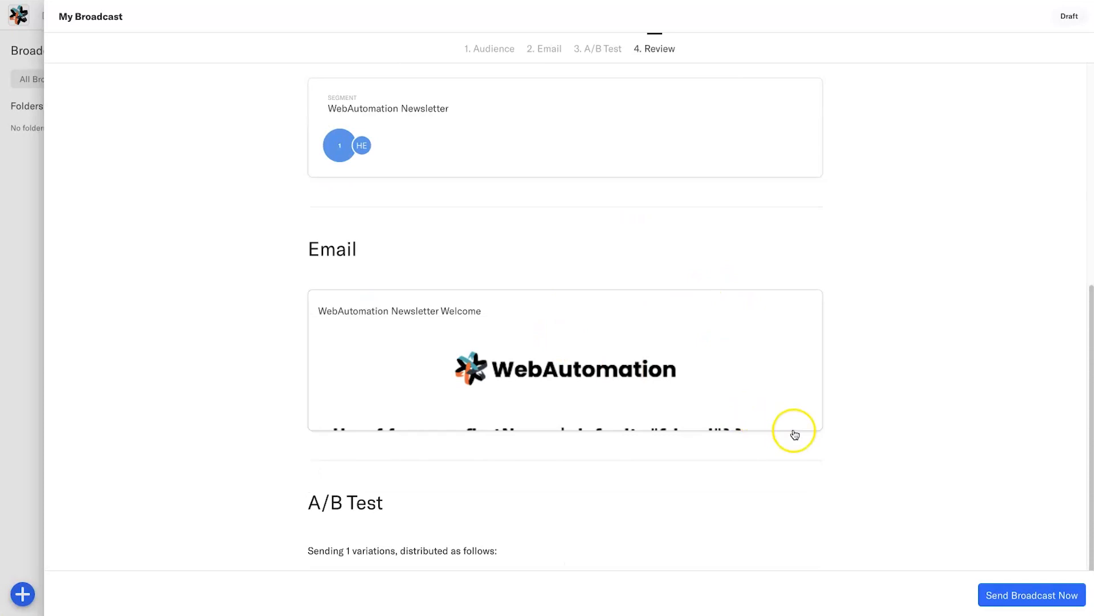
pyautogui.scroll(6, 982, 500)
pyautogui.click(1050, 595)
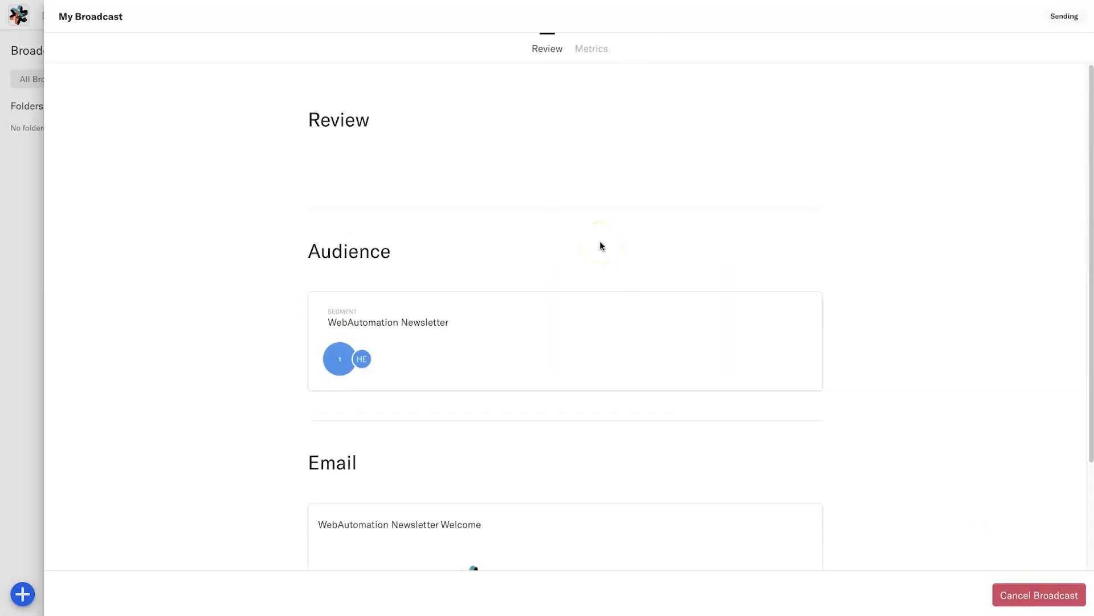
pyautogui.click(578, 49)
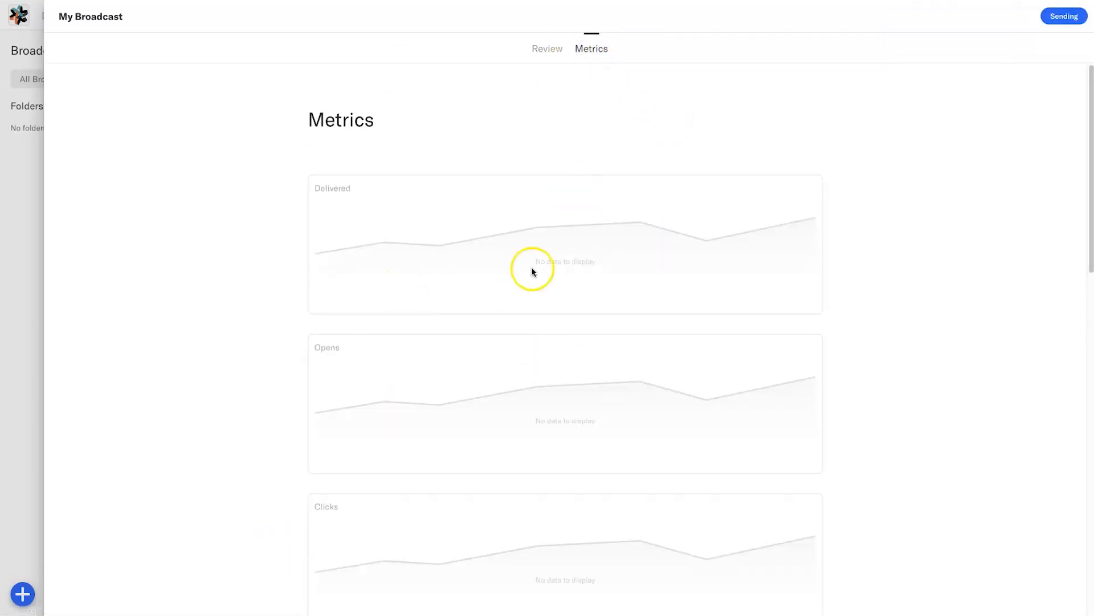
pyautogui.click(25, 351)
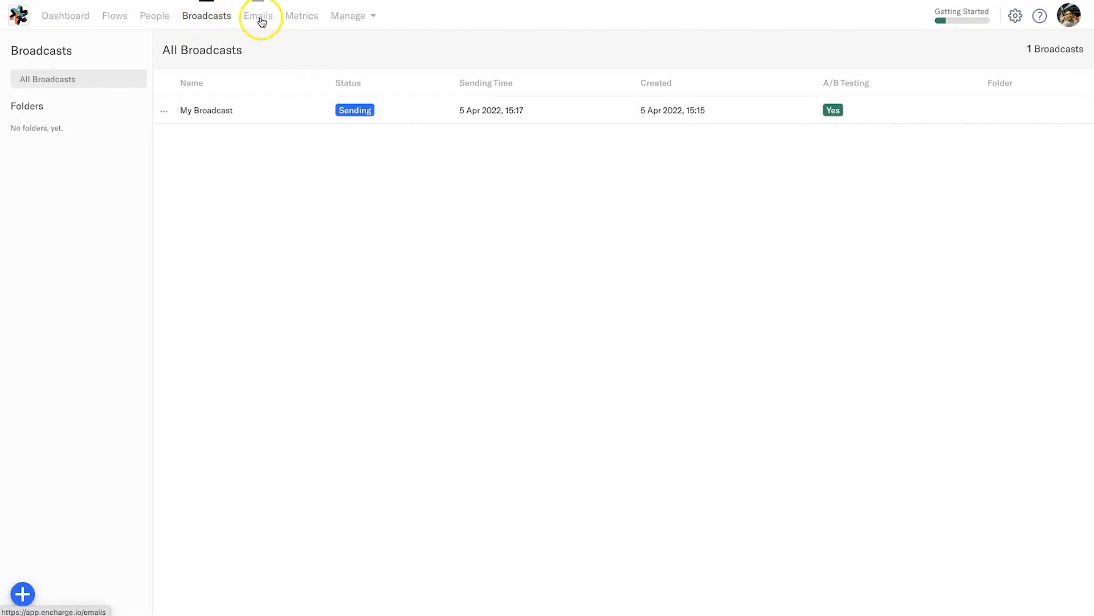
# - Browse the Emails list and its add-email menu, then go to Email Metrics
pyautogui.click(261, 19)
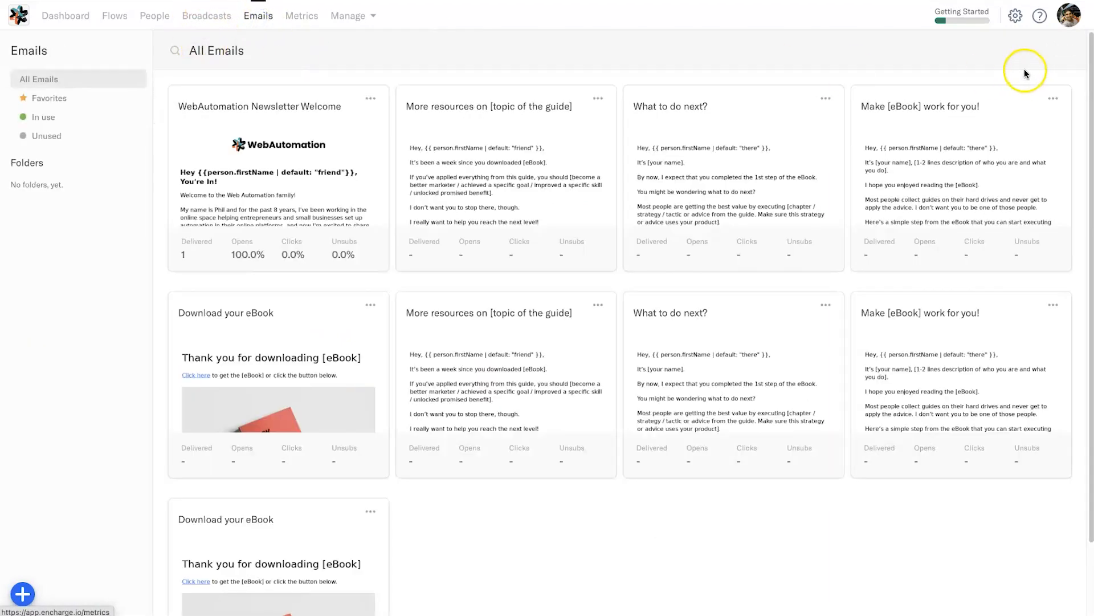
pyautogui.click(24, 590)
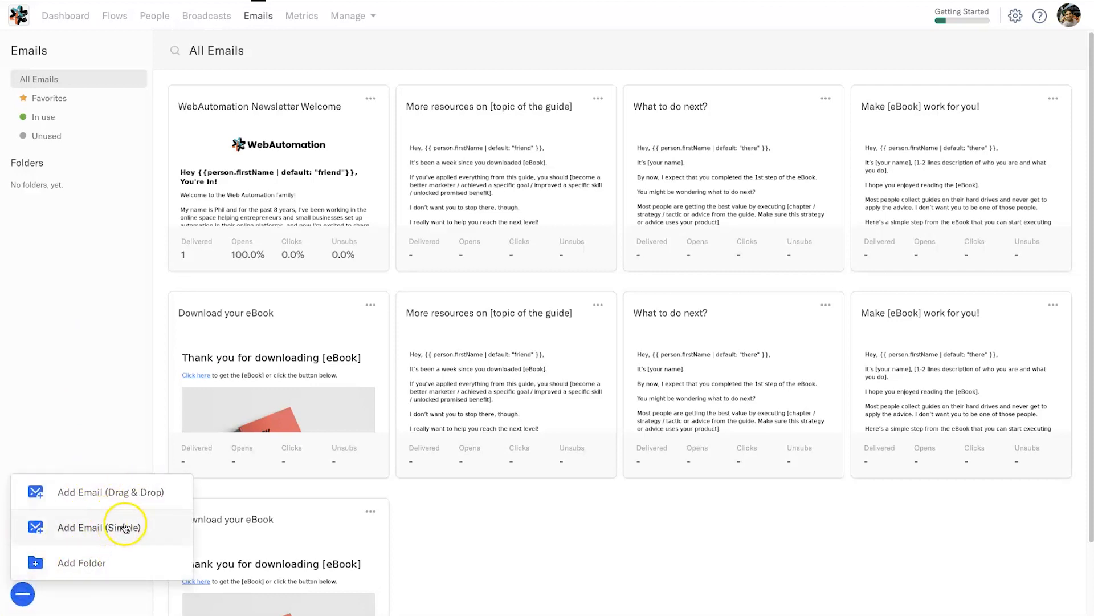
pyautogui.click(101, 380)
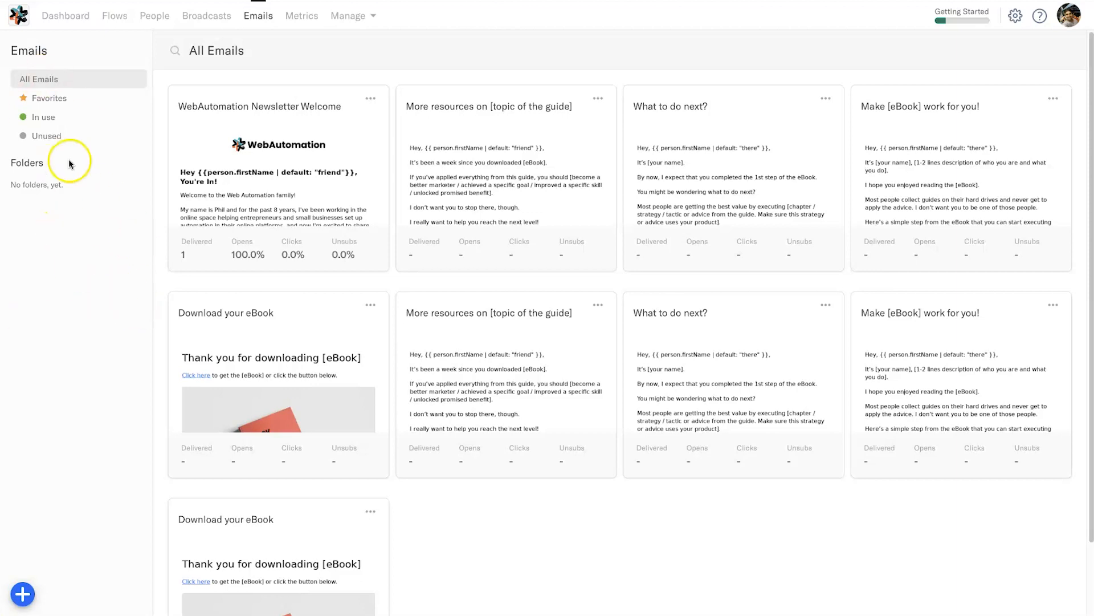
pyautogui.click(306, 21)
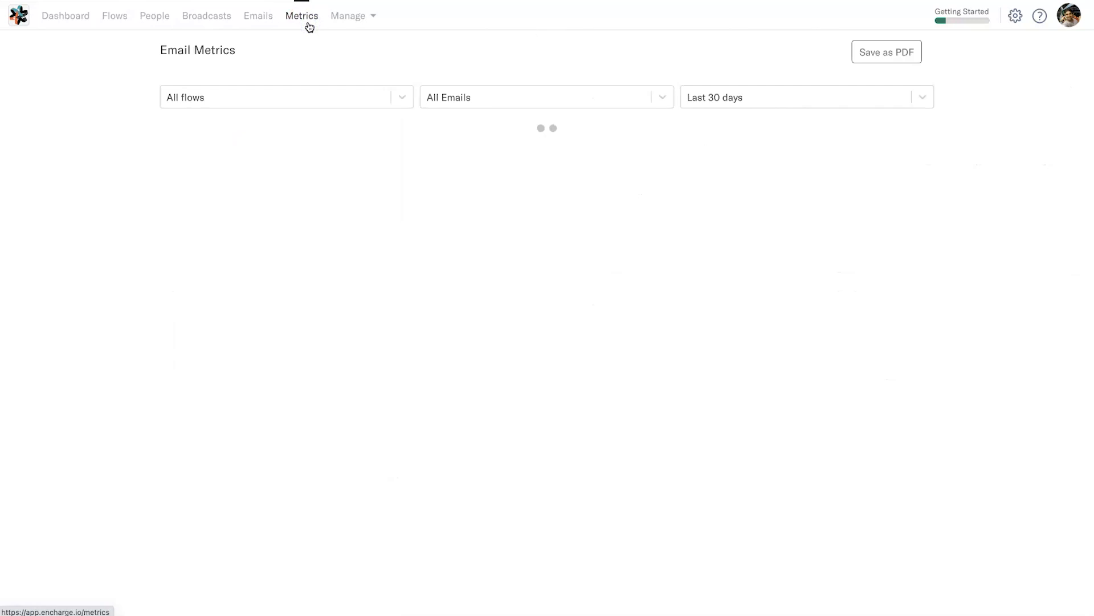
# - Filter metrics to the WebAutomation Newsletter flow and glance at the email filter list
pyautogui.click(322, 90)
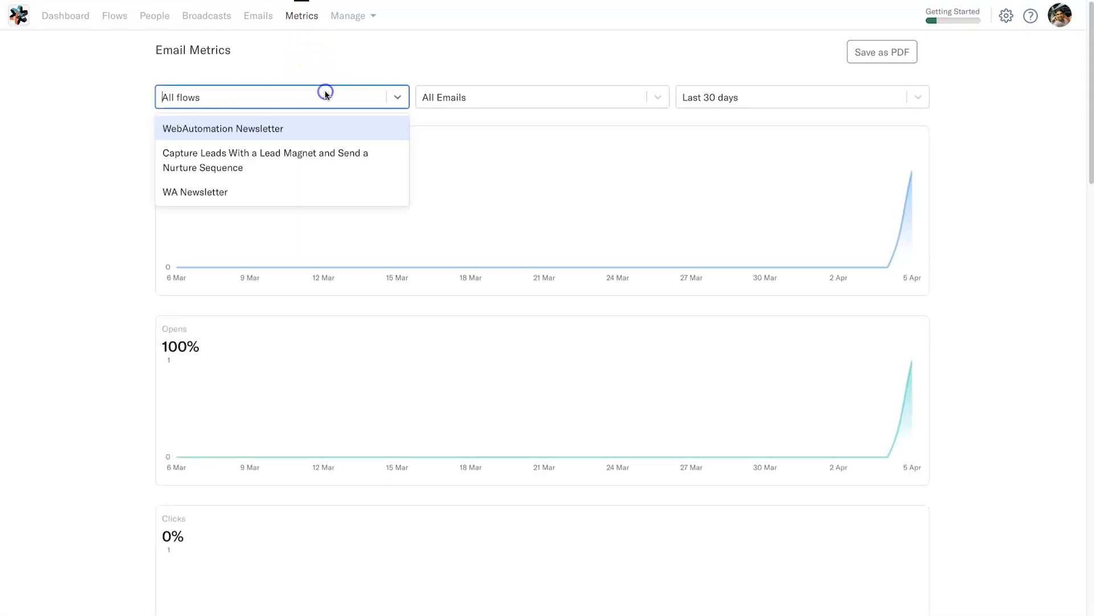
pyautogui.click(276, 122)
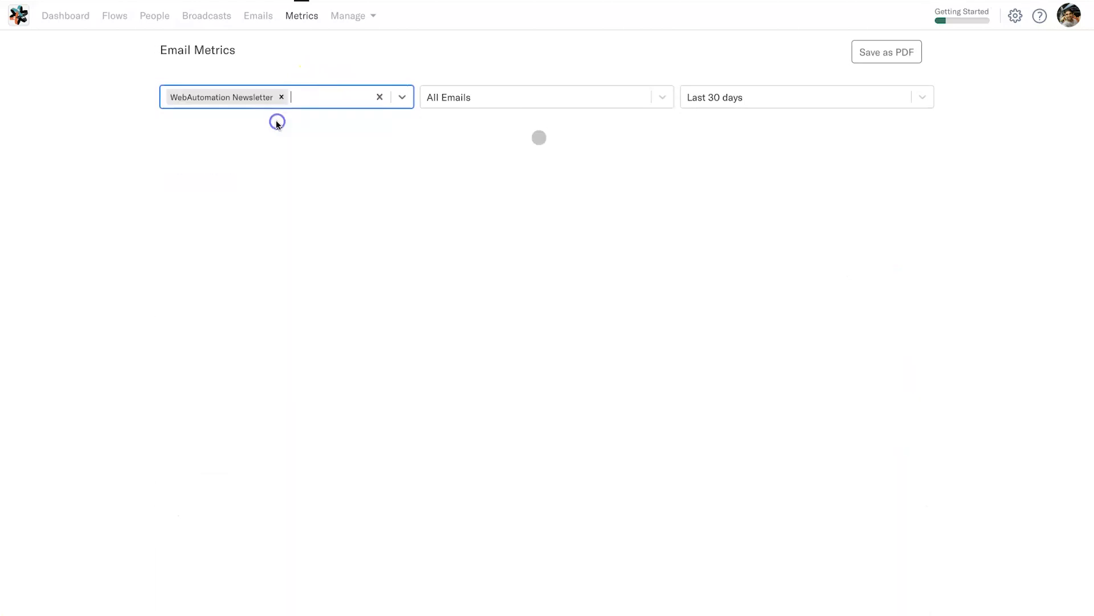
pyautogui.click(490, 100)
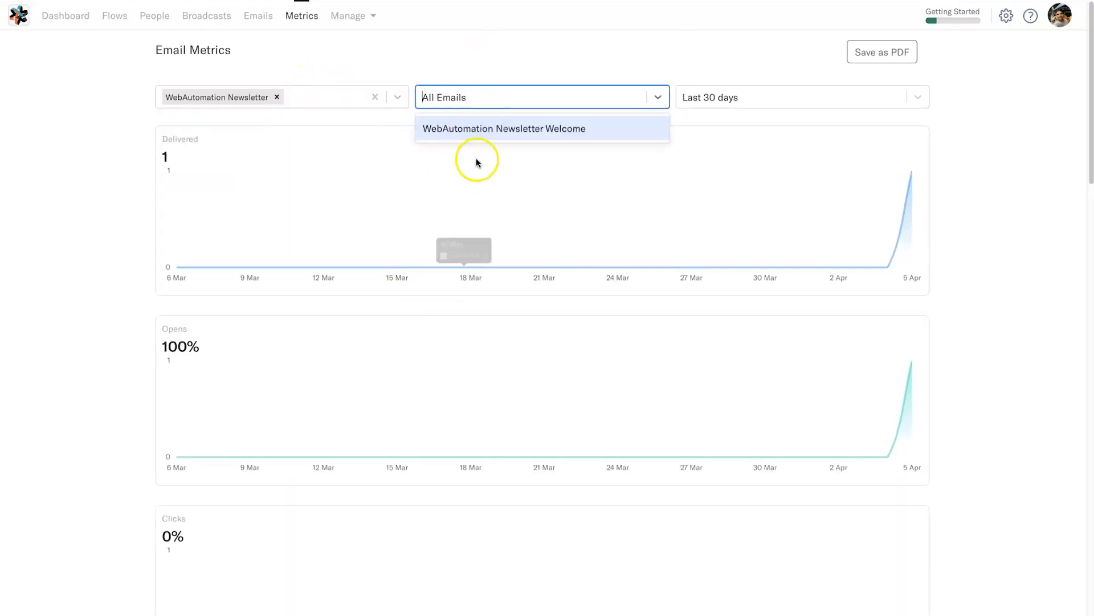
pyautogui.click(477, 98)
# - Keep the Last 30 days range, review the charts, and reset the filter to All flows
pyautogui.click(727, 97)
pyautogui.scroll(-1, 724, 220)
pyautogui.scroll(1, 721, 213)
pyautogui.click(980, 197)
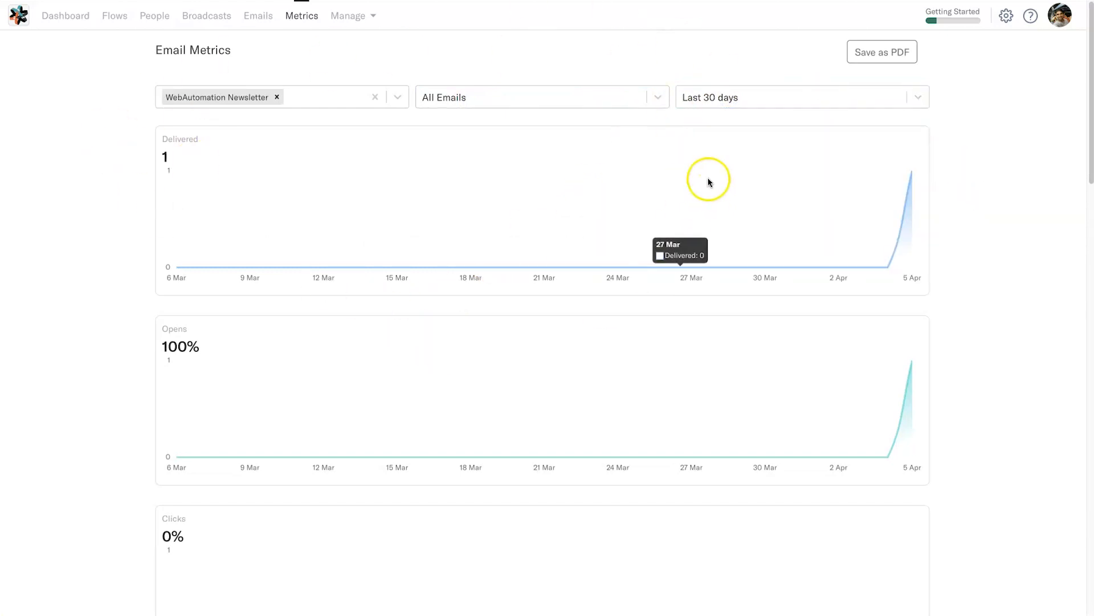
pyautogui.scroll(-2, 858, 70)
pyautogui.scroll(2, 864, 75)
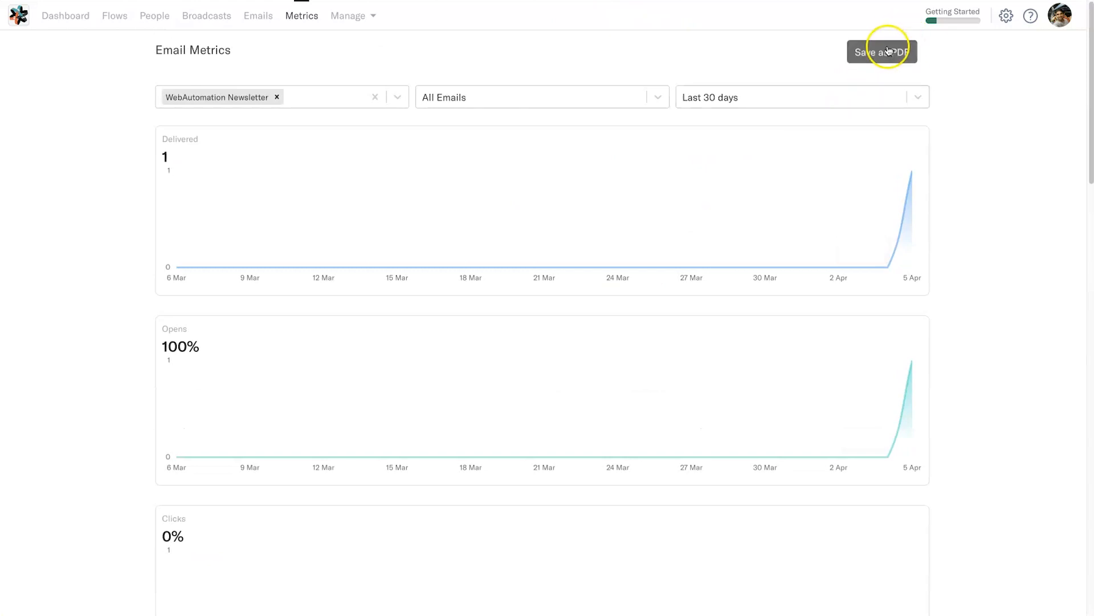
pyautogui.scroll(-20, 892, 182)
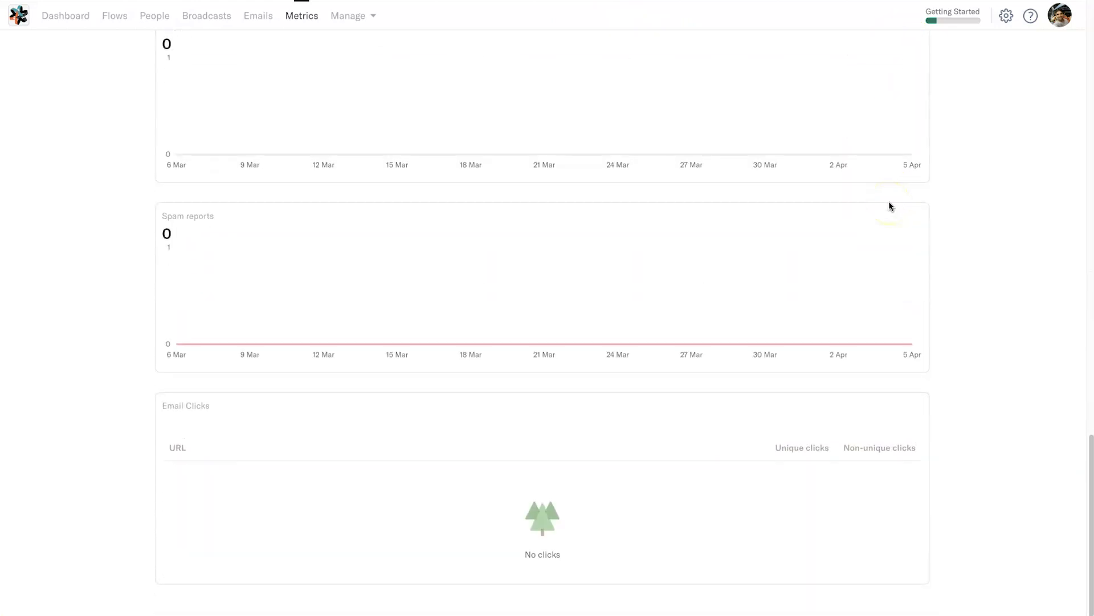
pyautogui.scroll(20, 890, 205)
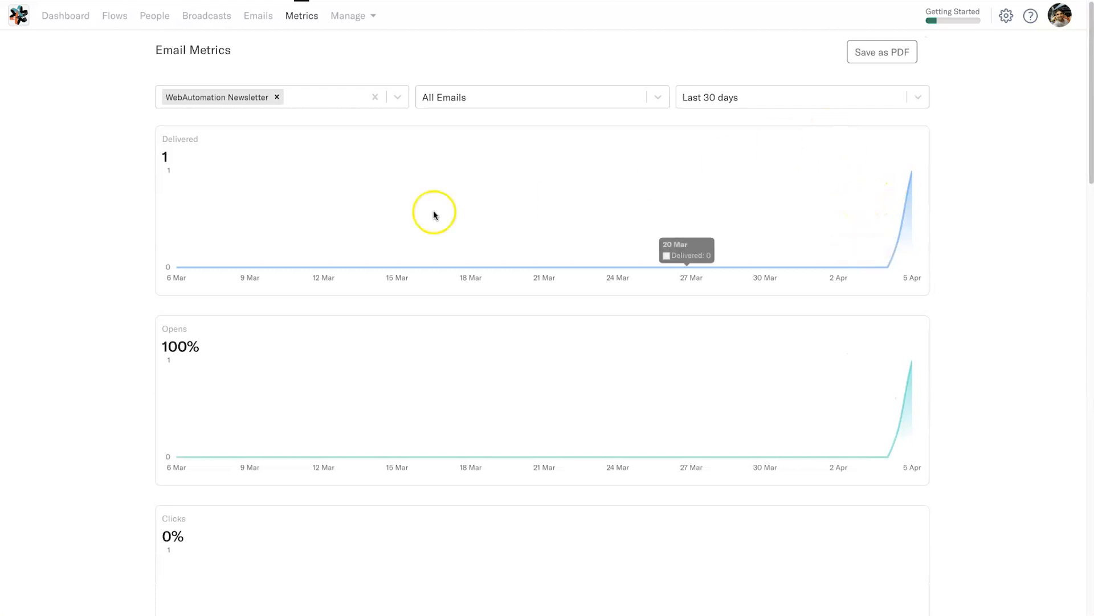
pyautogui.click(277, 97)
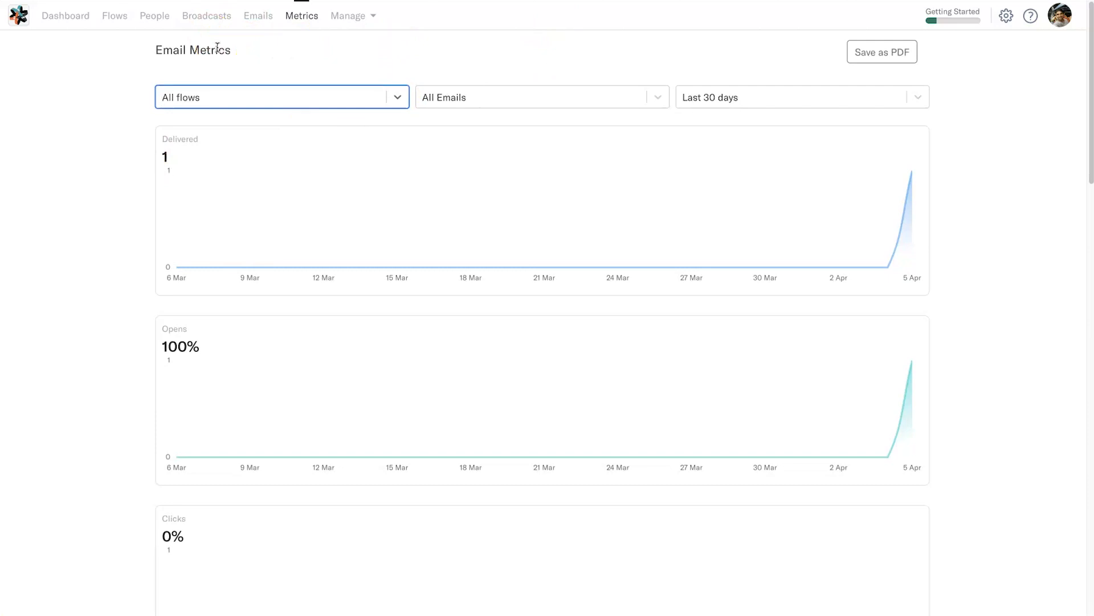
# - Open Settings and scroll through the app integrations, from Stripe and Zapier to KonnectzIT
pyautogui.click(361, 16)
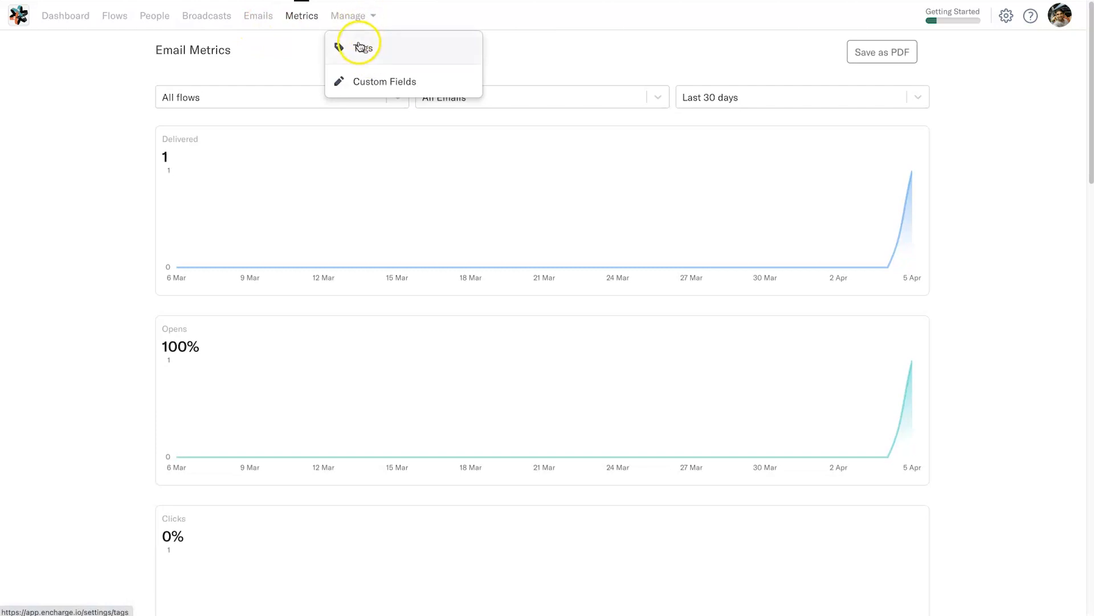
pyautogui.click(603, 57)
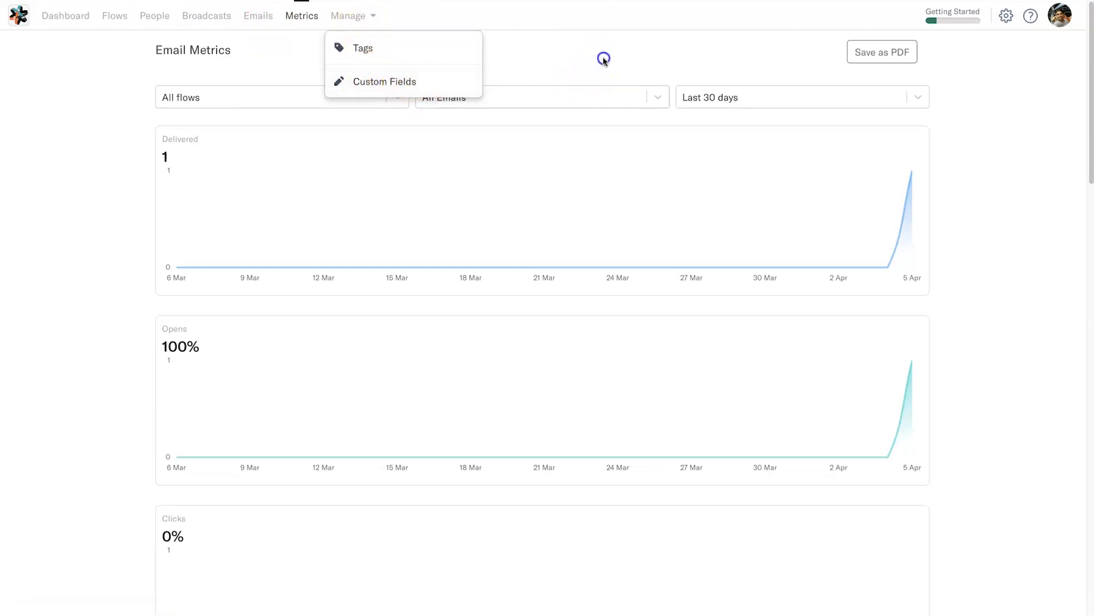
pyautogui.click(1055, 75)
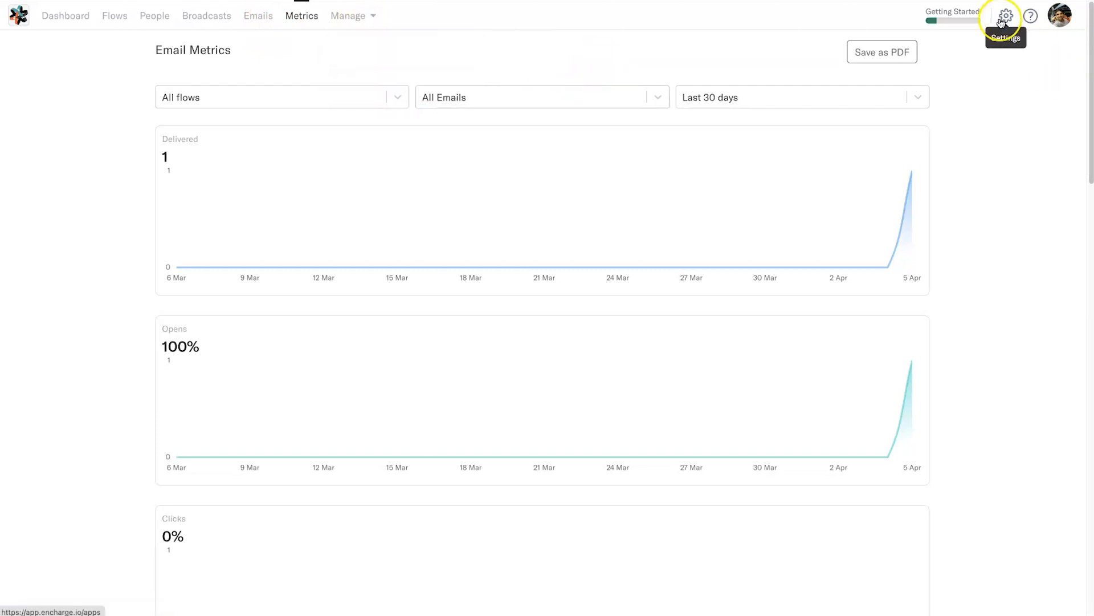
pyautogui.click(1006, 17)
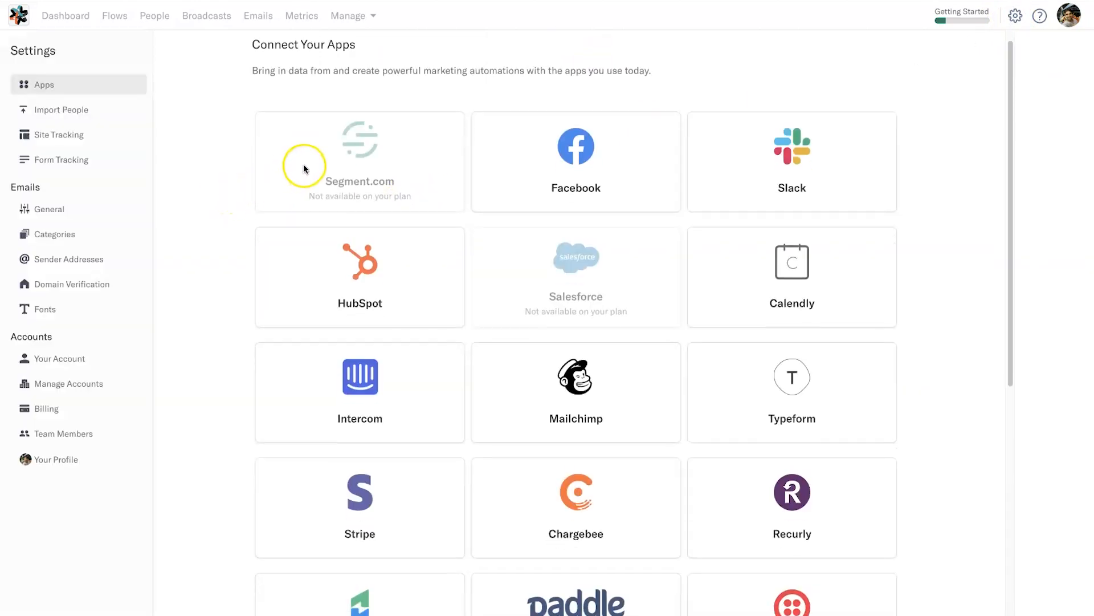
pyautogui.scroll(-7, 620, 123)
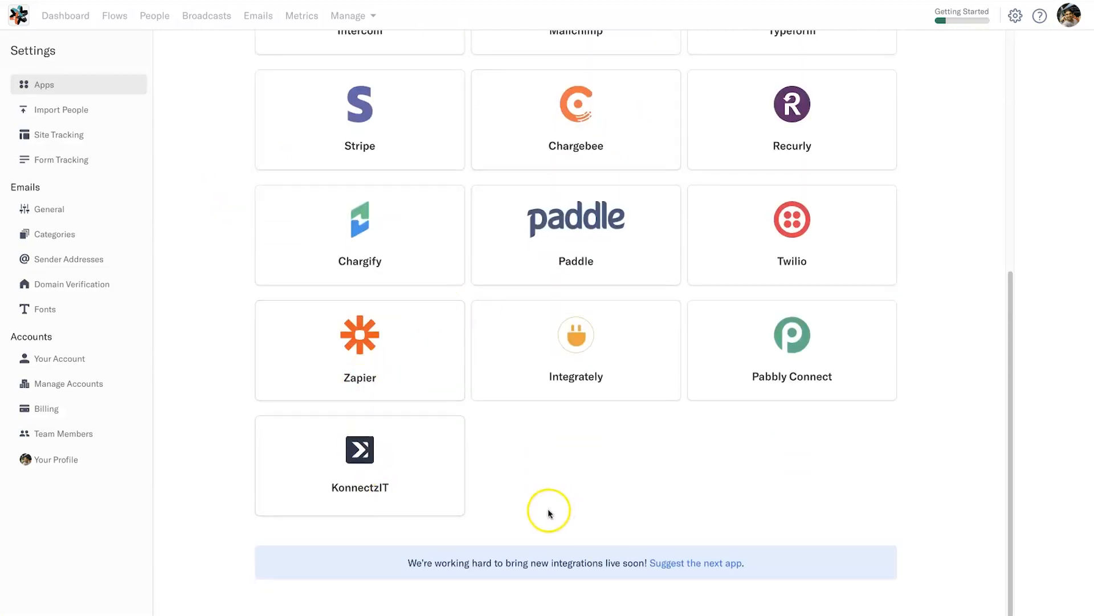
pyautogui.scroll(7, 549, 508)
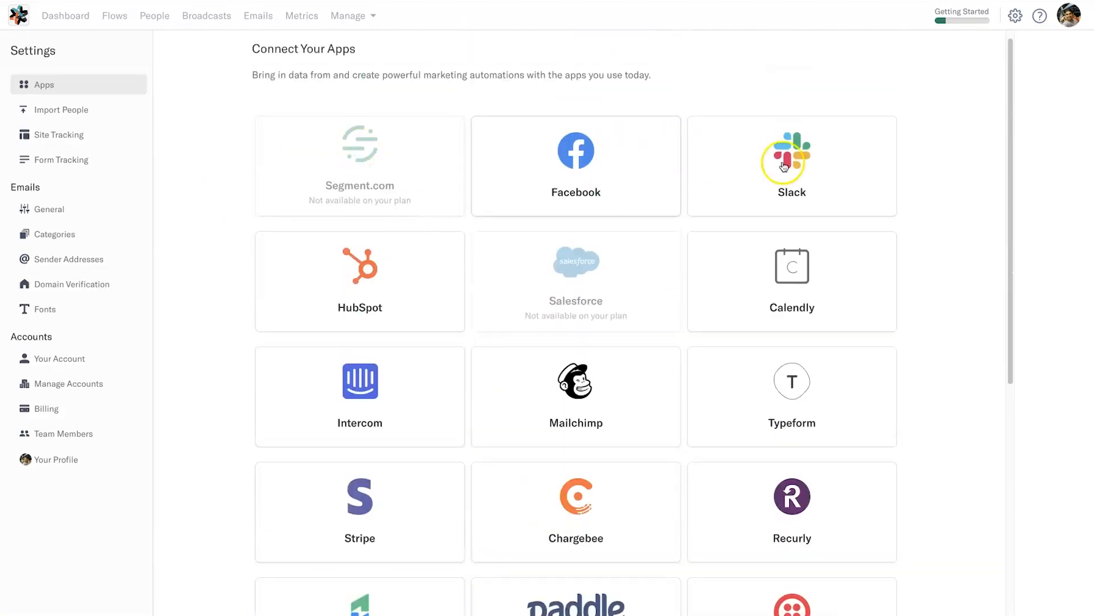
pyautogui.scroll(-2, 761, 221)
pyautogui.scroll(-1, 761, 221)
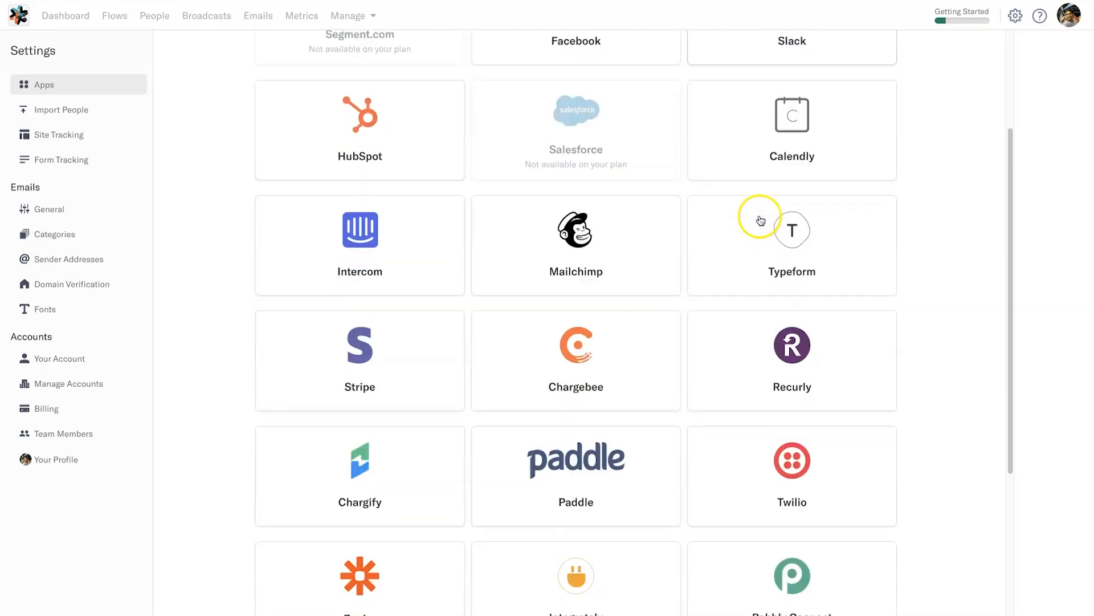
pyautogui.scroll(-5, 318, 377)
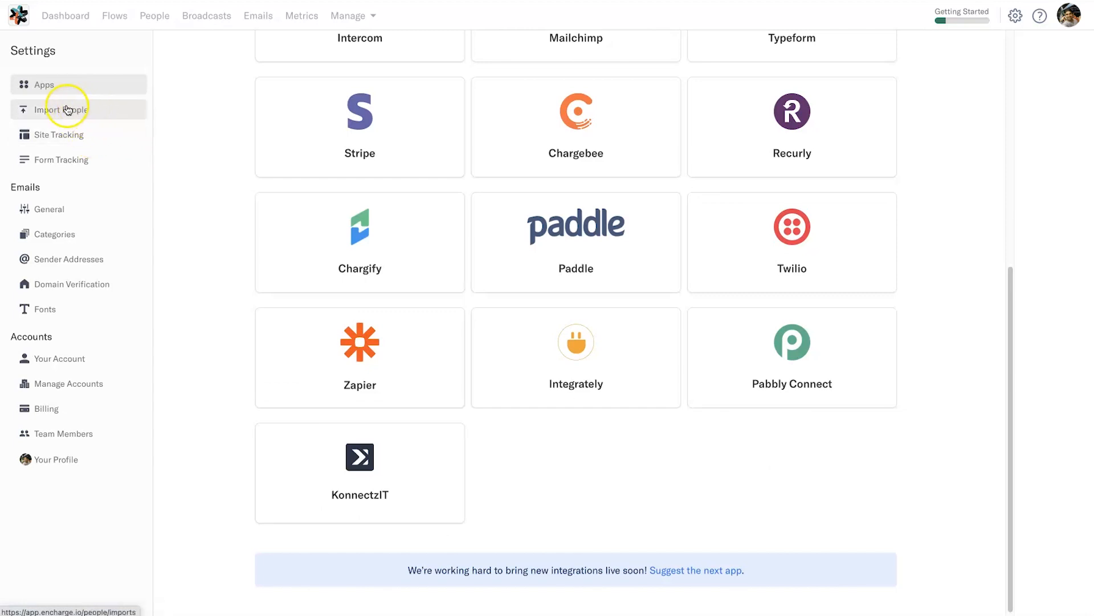
# - Confirm Site Tracking's last received event, review the Dashboard activity stream, then view Form Tracking (no forms yet)
pyautogui.click(84, 137)
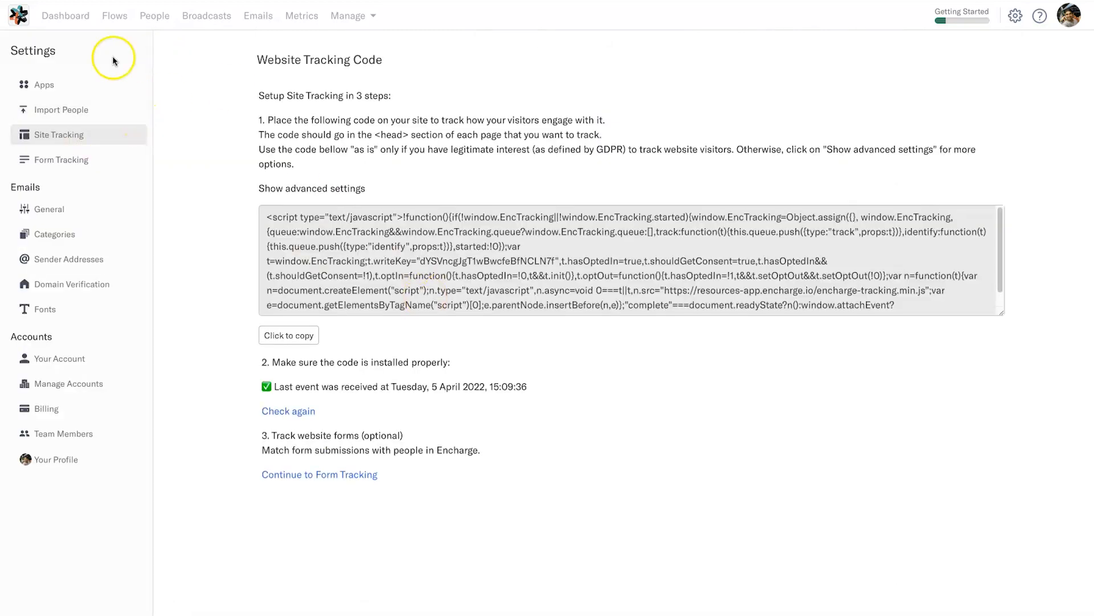
pyautogui.click(64, 16)
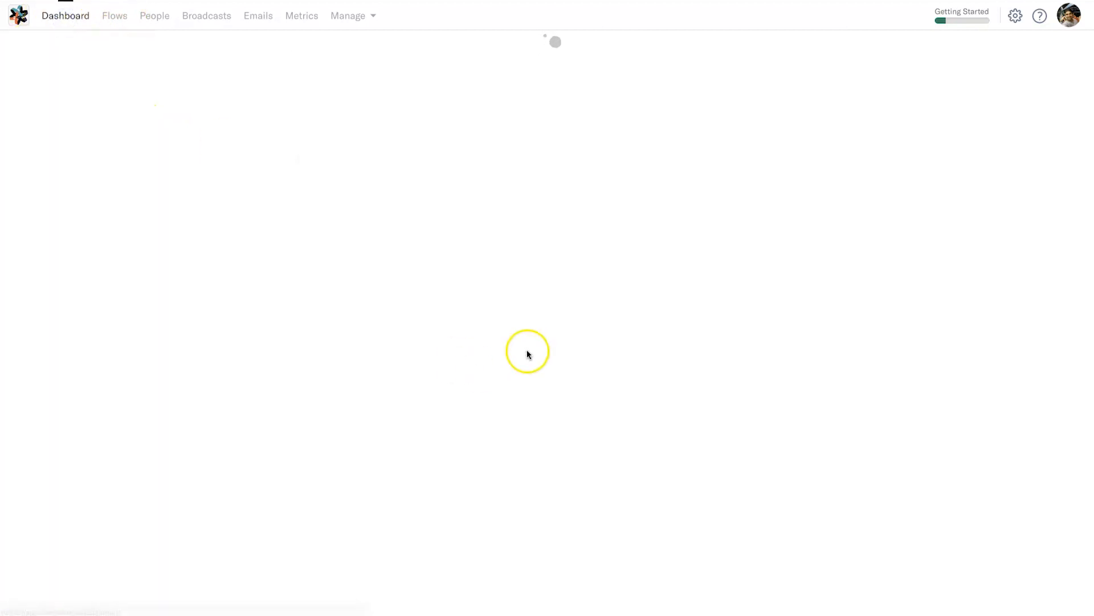
pyautogui.scroll(-8, 481, 364)
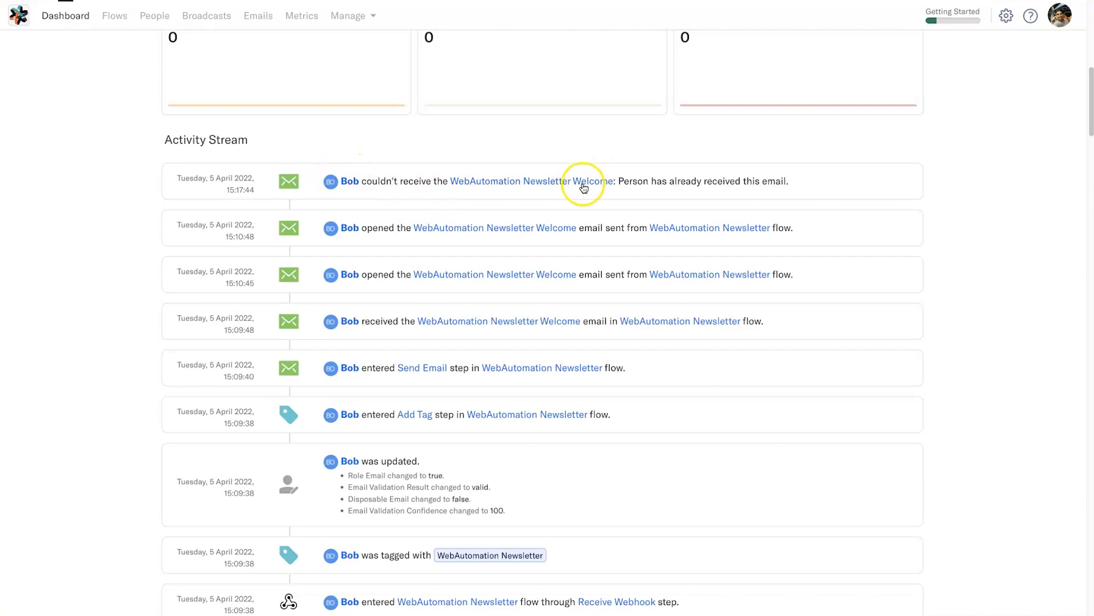
pyautogui.scroll(-3, 500, 392)
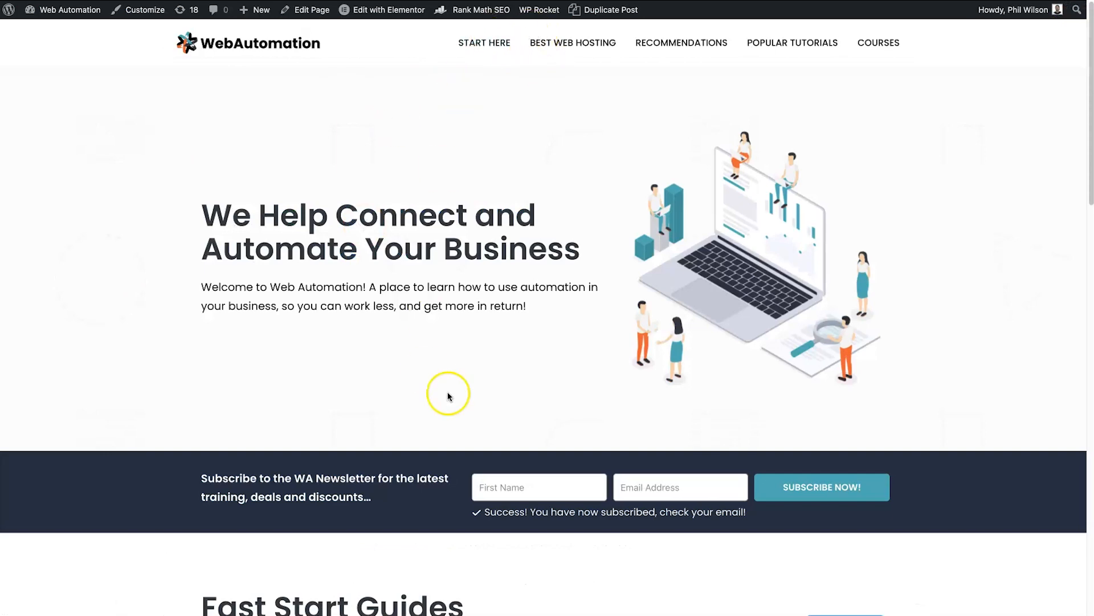
pyautogui.scroll(-5, 456, 399)
pyautogui.scroll(5, 466, 409)
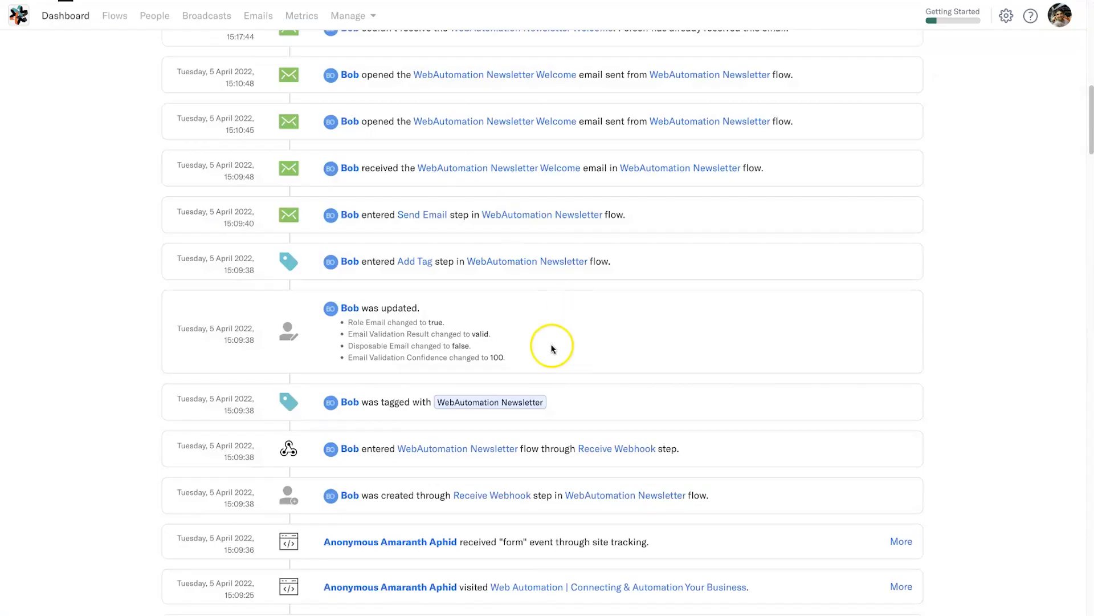
pyautogui.scroll(3, 550, 344)
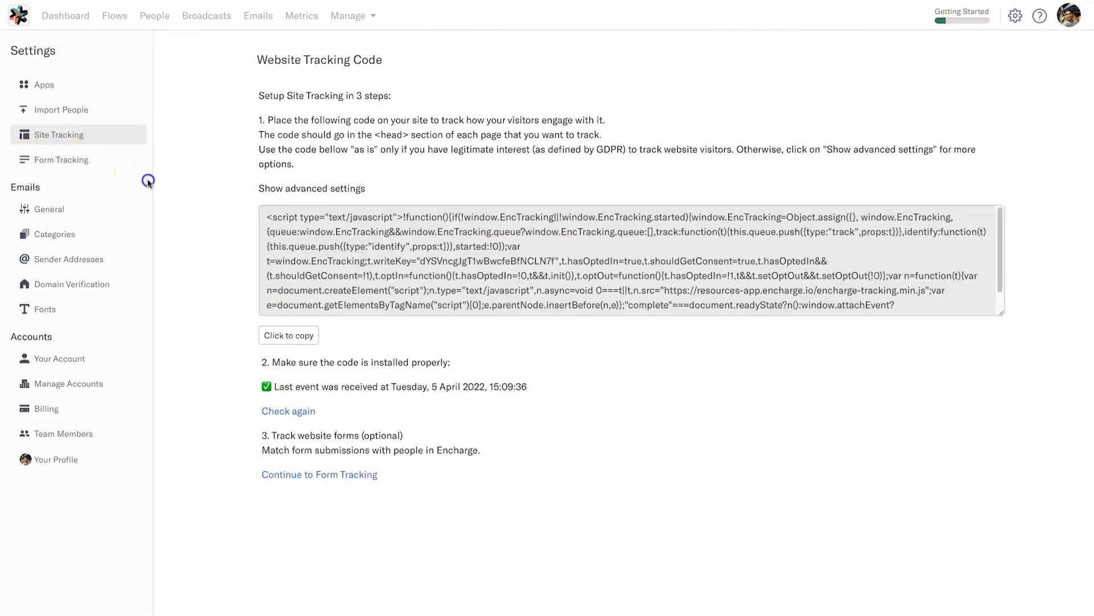
pyautogui.click(81, 160)
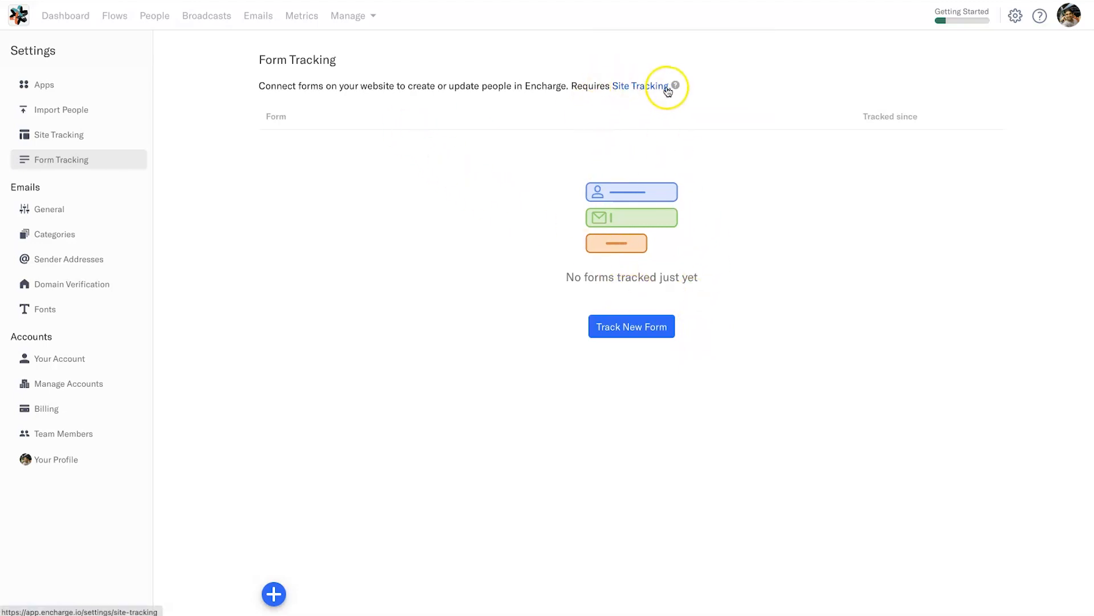
pyautogui.moveTo(673, 86)
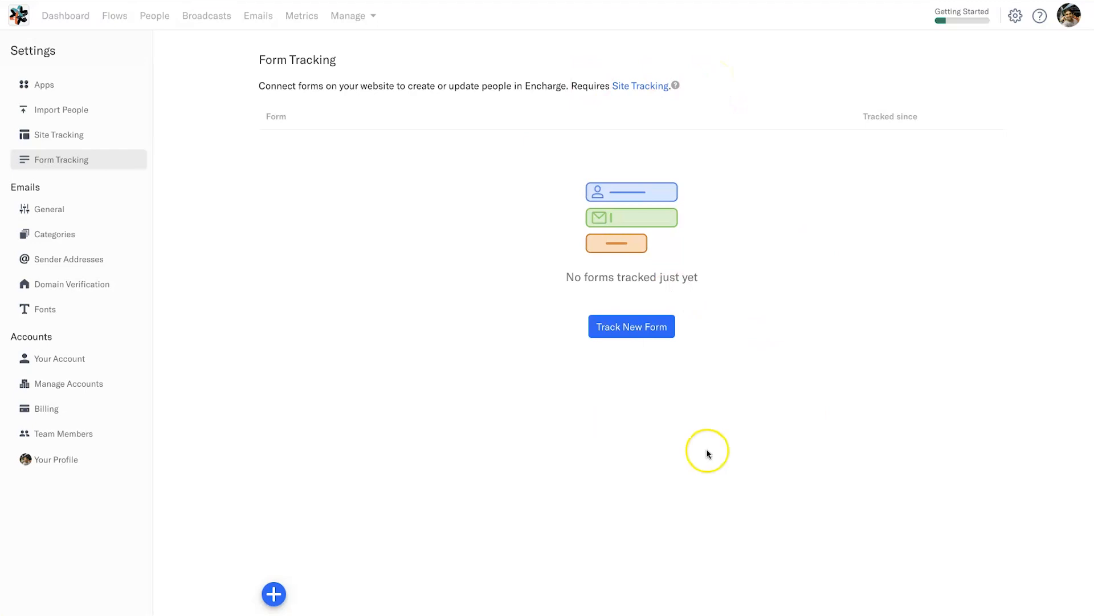
pyautogui.moveTo(550, 282); pyautogui.dragTo(713, 276)
pyautogui.click(738, 283)
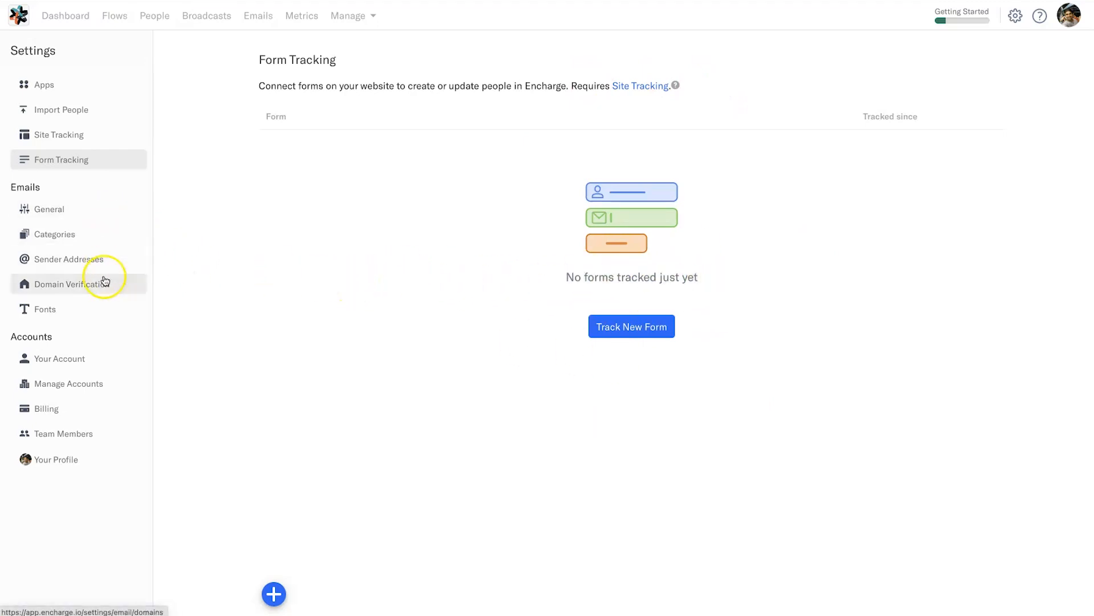
# - Review the General email settings and the Emails category, leaving the category unchanged
pyautogui.click(93, 210)
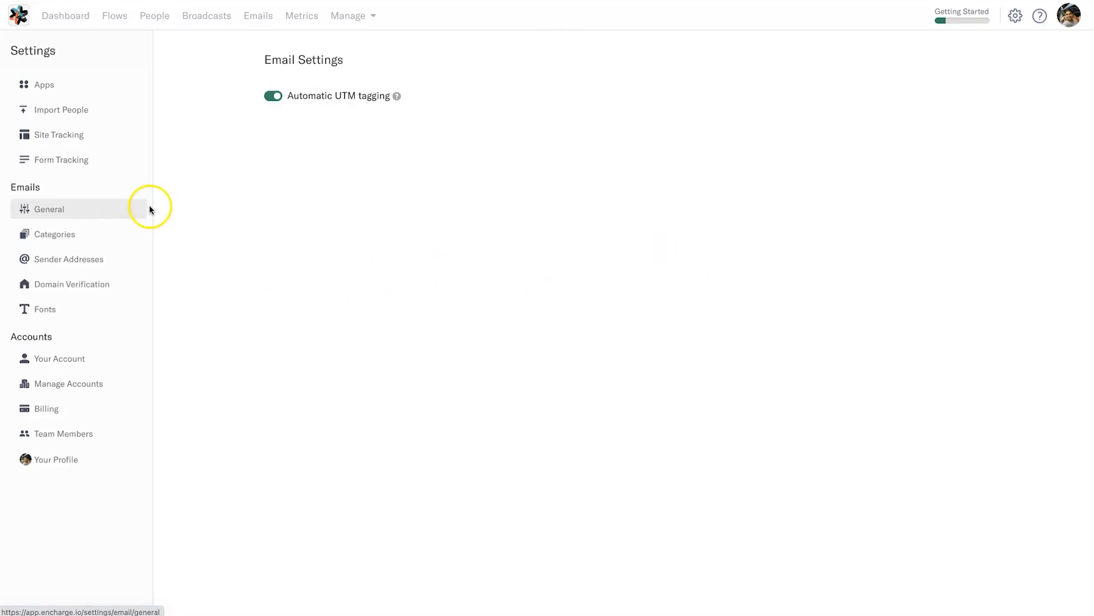
pyautogui.moveTo(394, 98)
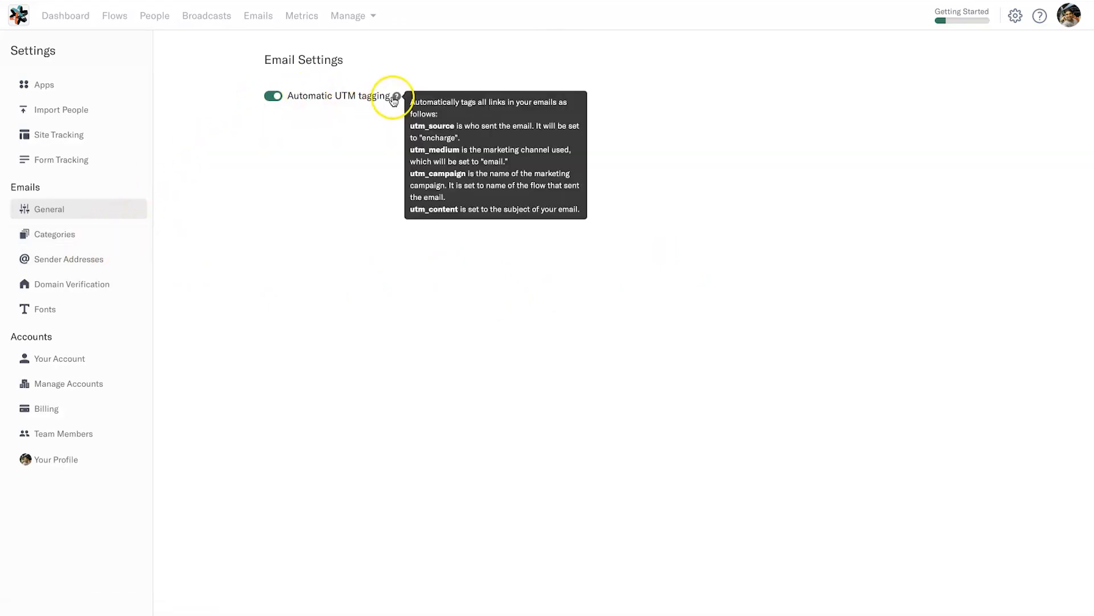
pyautogui.click(107, 242)
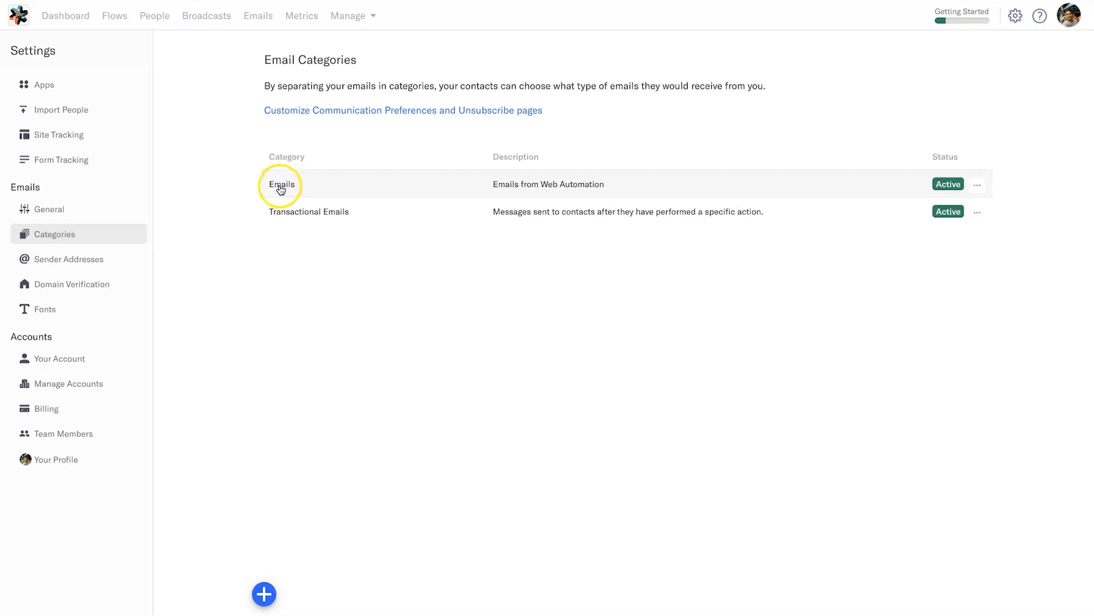
pyautogui.click(486, 184)
pyautogui.click(659, 182)
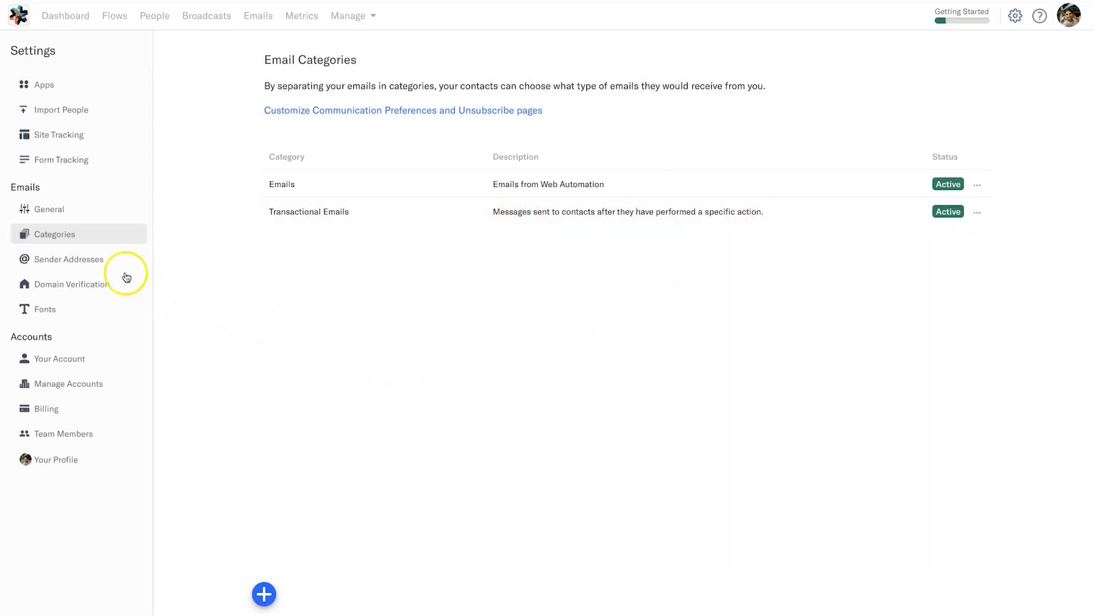
# - Check the sender address and domain both show Verified, then view Email Fonts
pyautogui.click(114, 267)
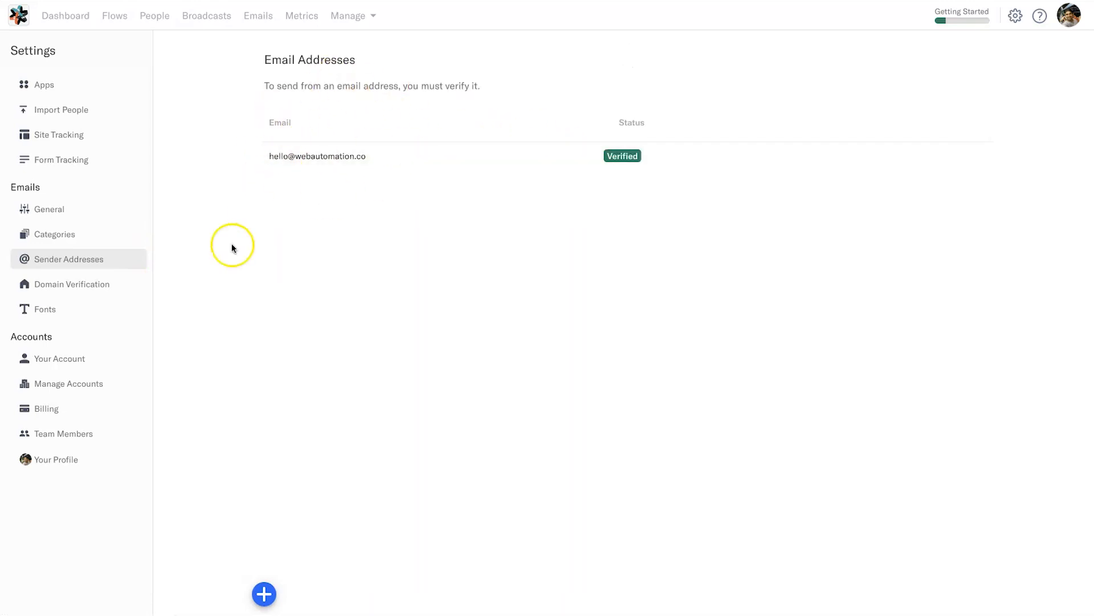
pyautogui.click(89, 285)
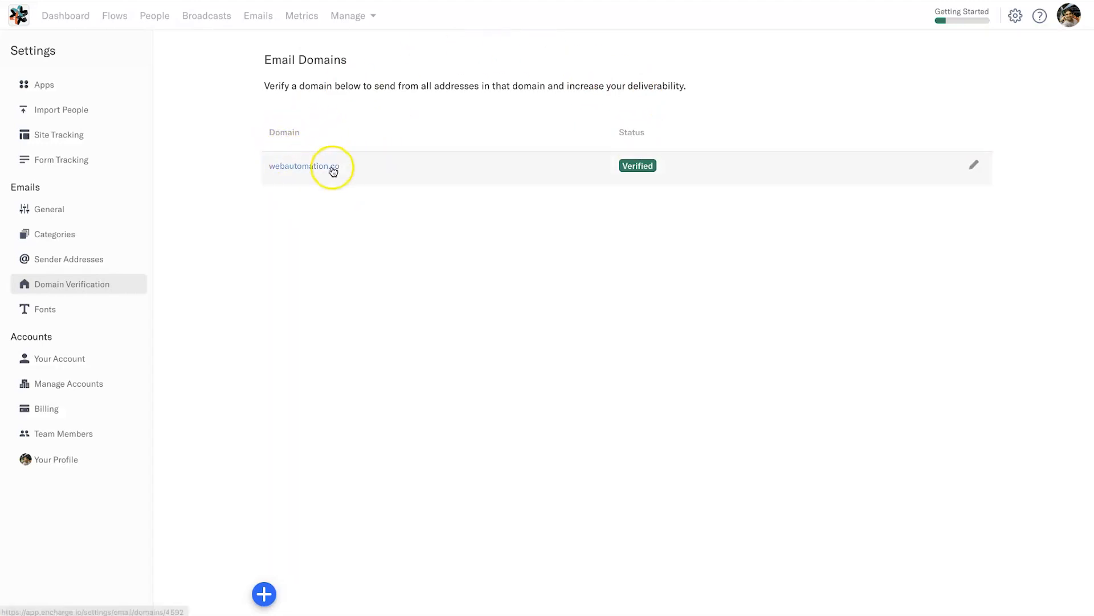
pyautogui.click(135, 314)
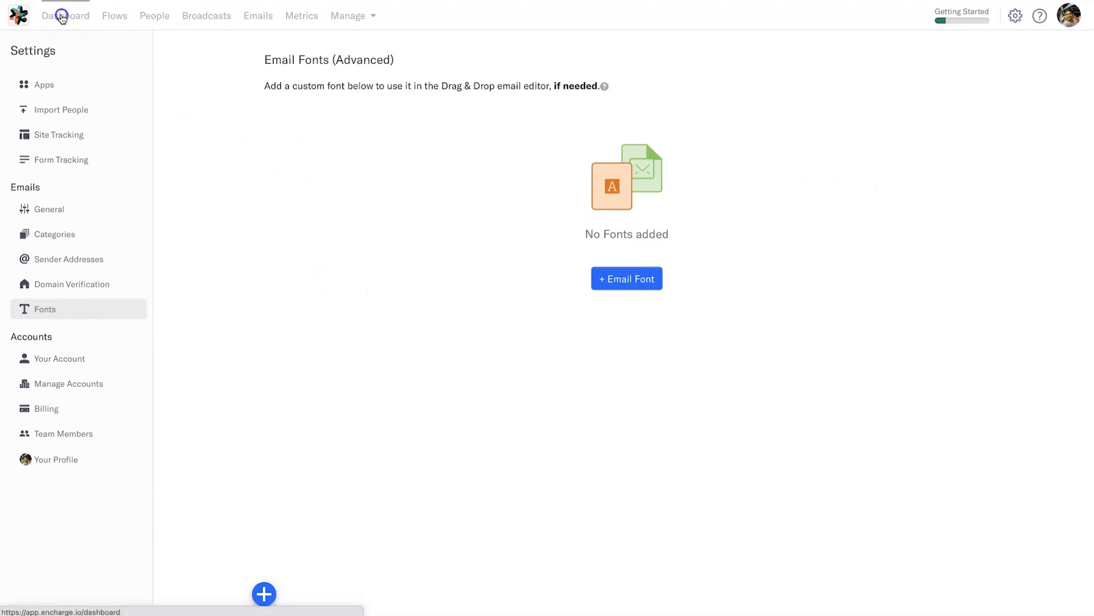
# - Go back to the Dashboard, then show the Encharge special offer page with 50% off the first month
pyautogui.click(63, 15)
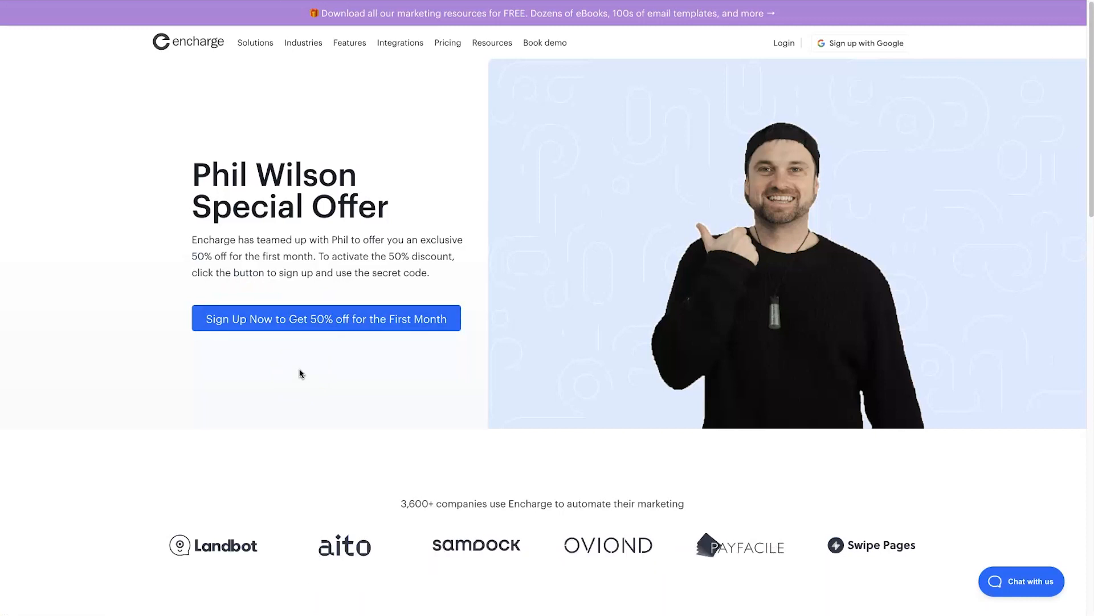
pyautogui.click(282, 369)
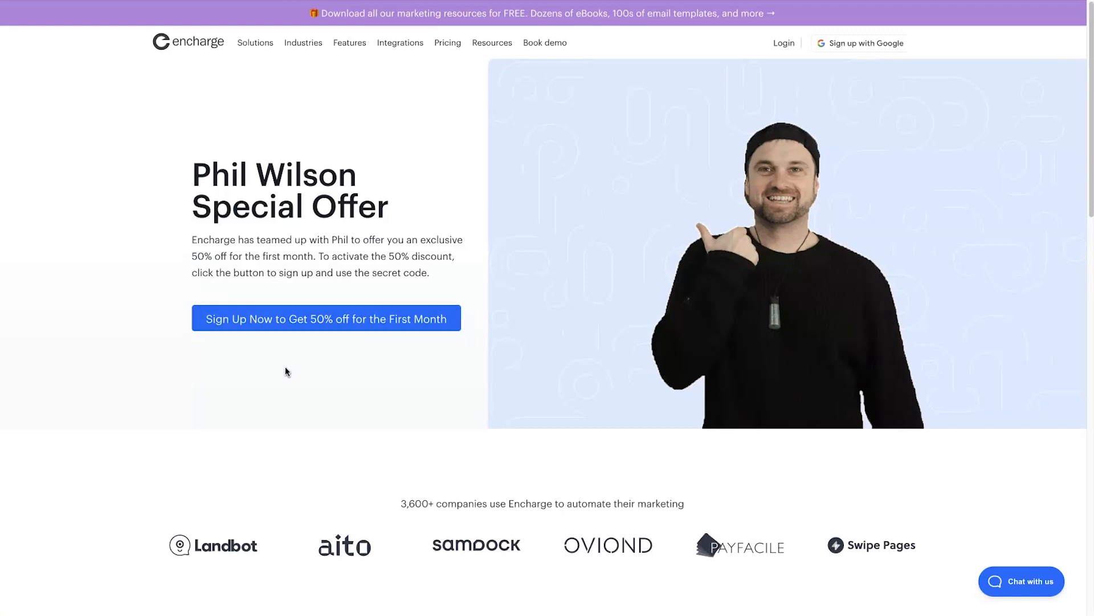